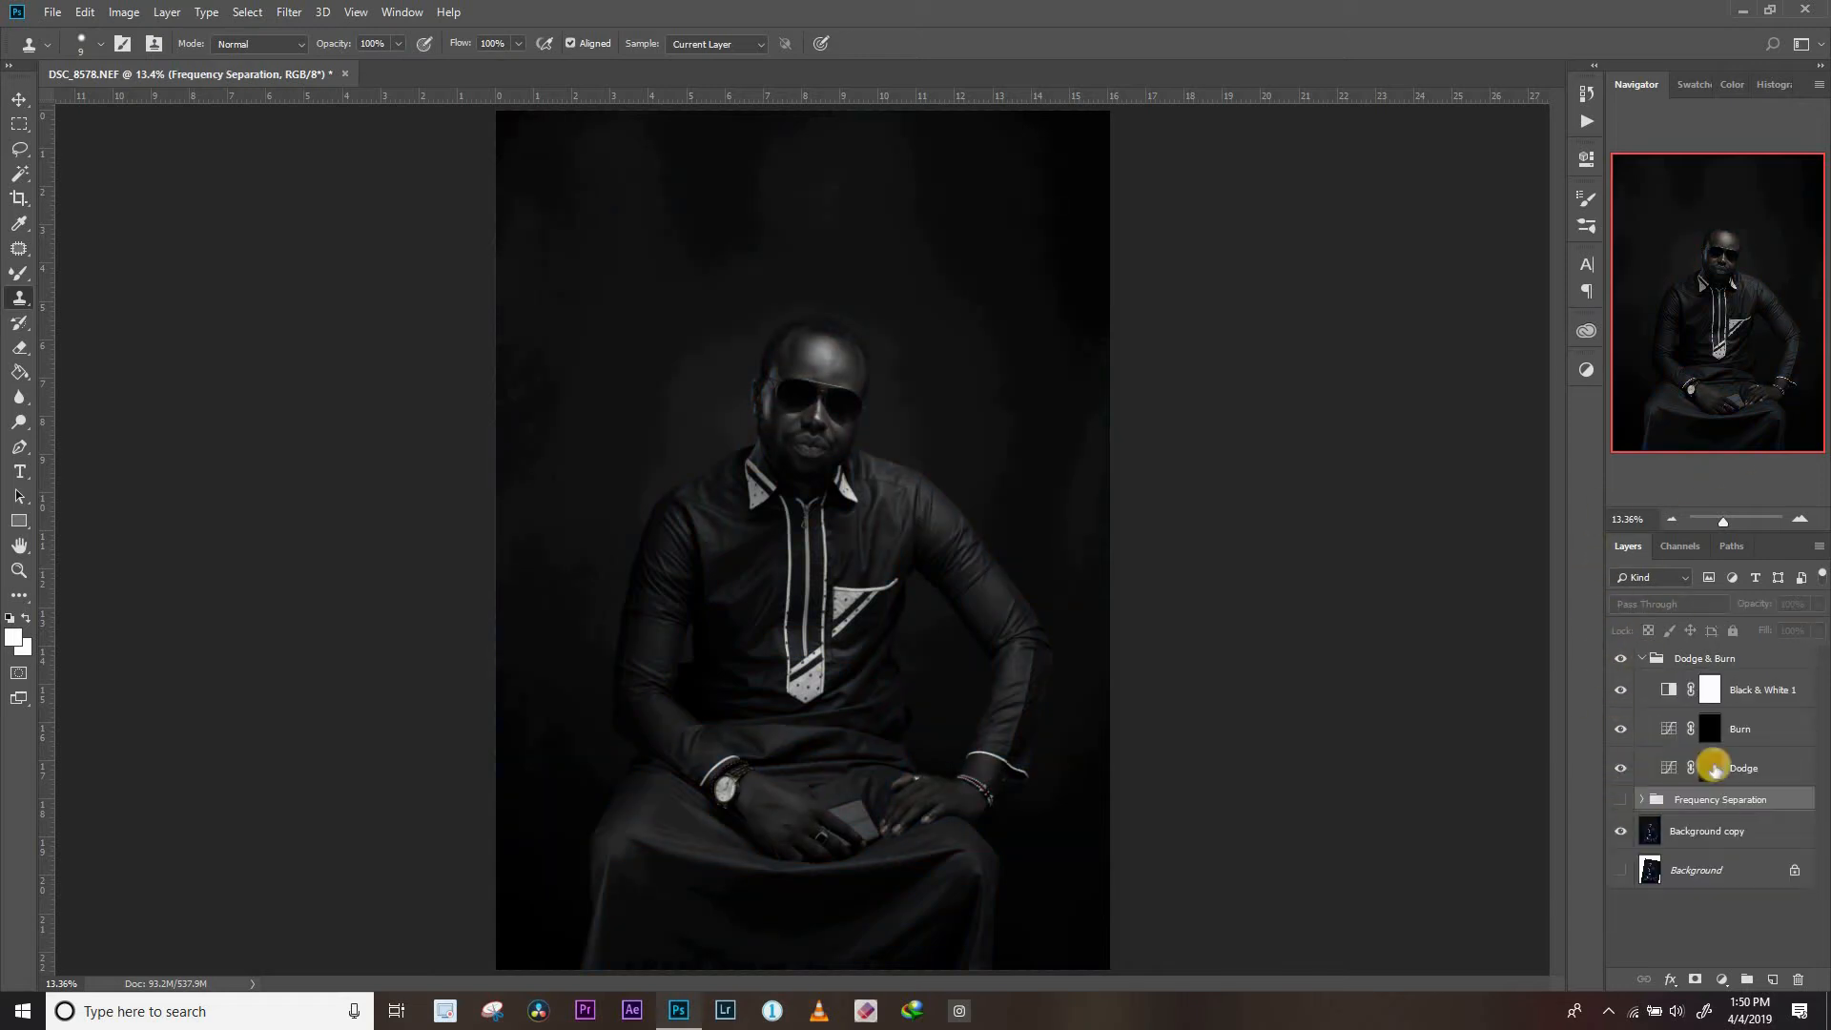
{"action": "left_click", "coordinate": [1712, 766]}
{"action": "key", "text": "b"}
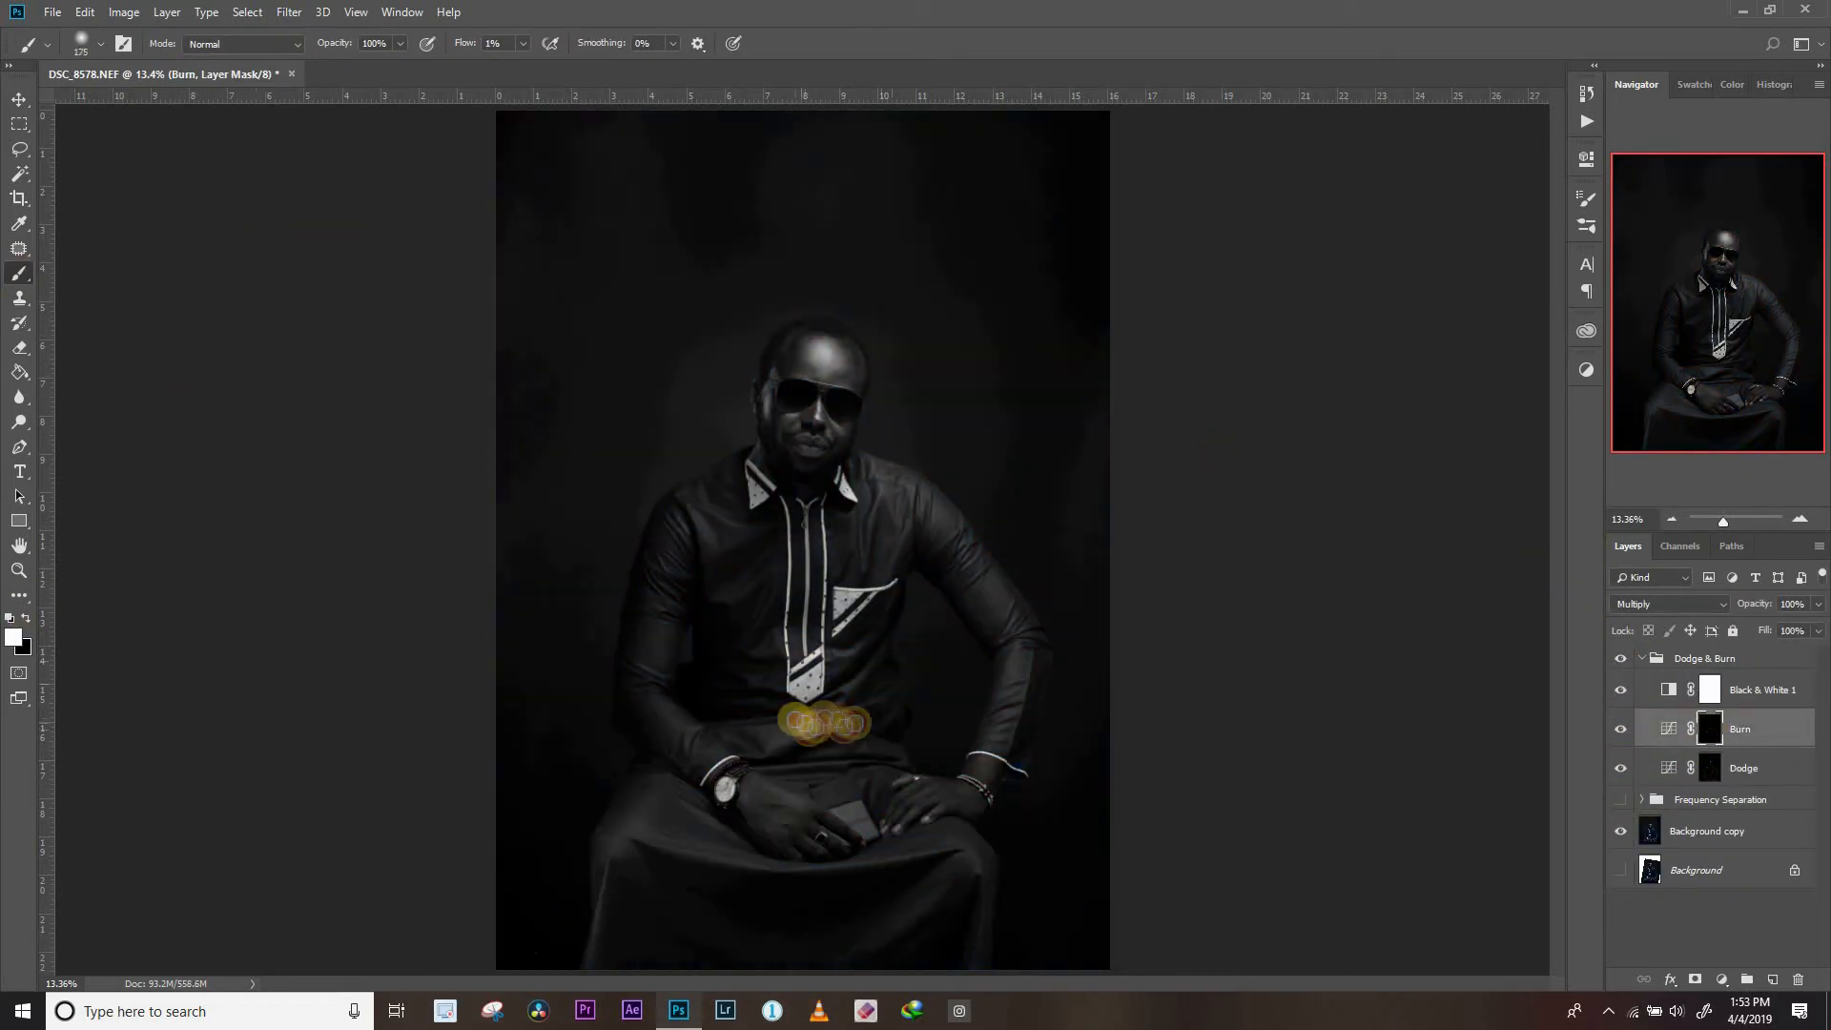
{"action": "left_click", "coordinate": [1586, 121]}
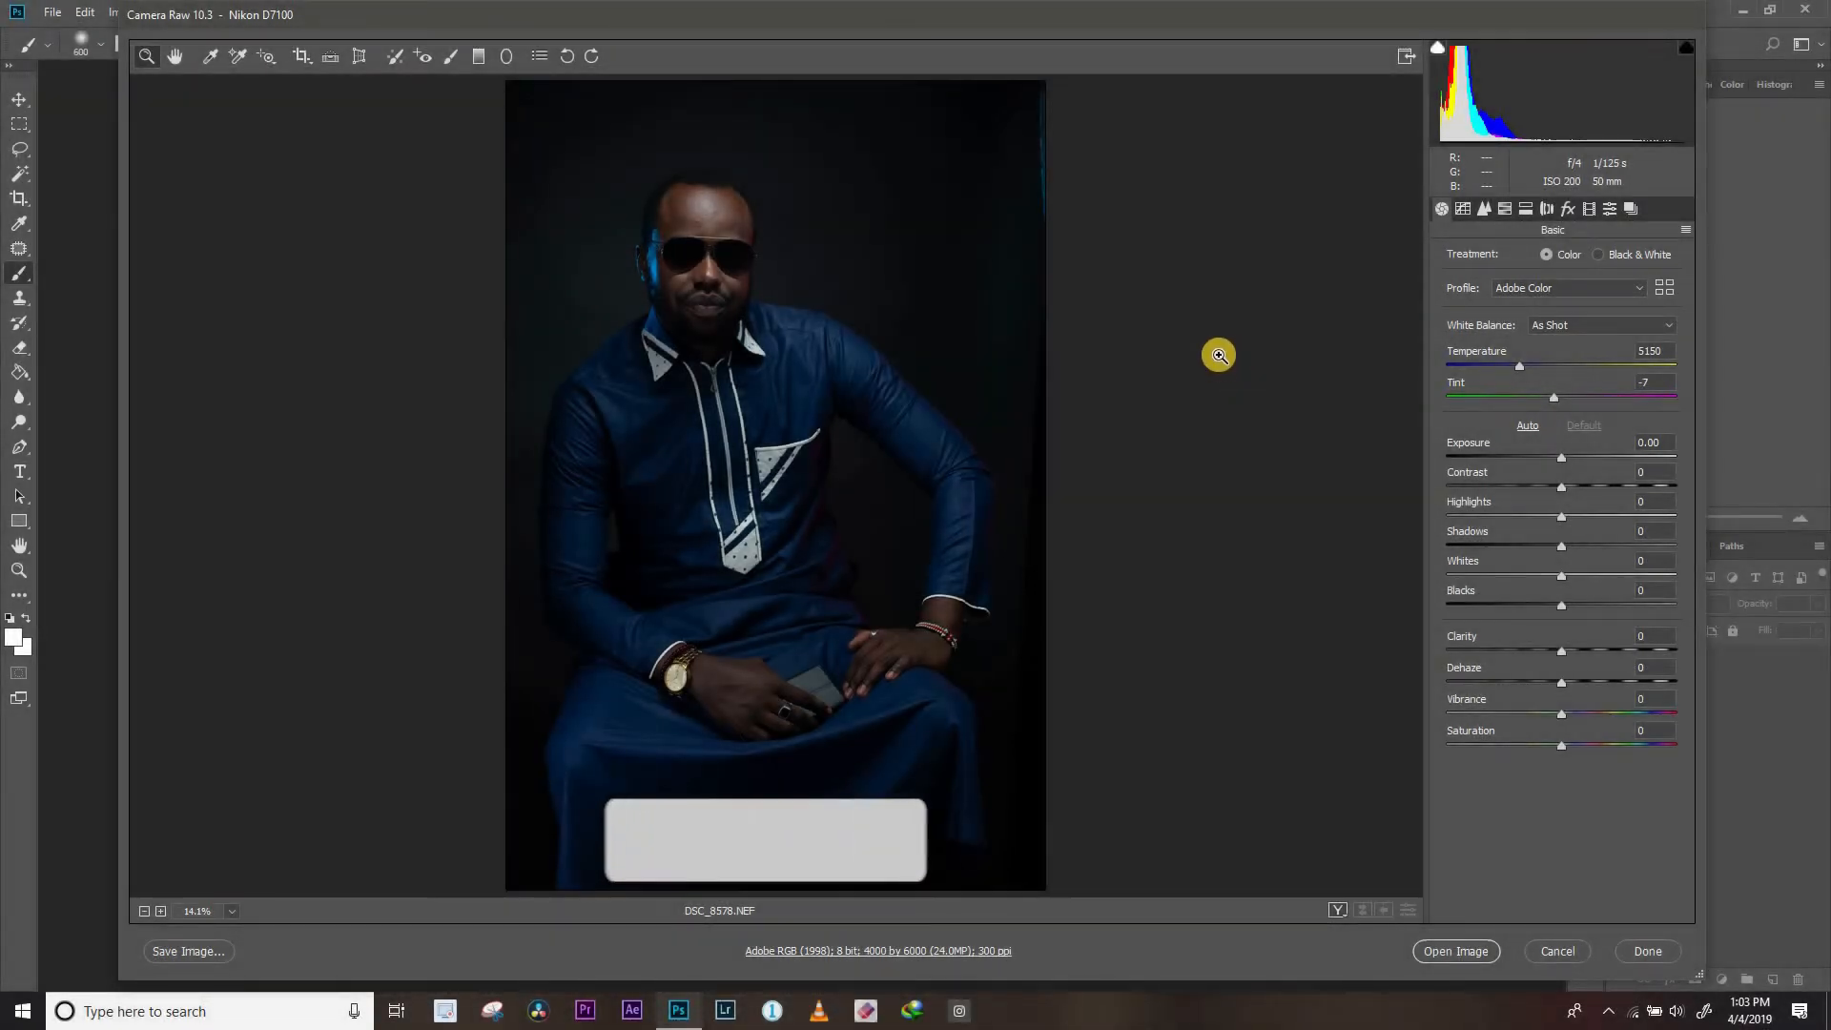
Set temperature 4800, tint -14, exposure +0.20, highlights -12, shadows +10, whites +13 and blacks -7 on the raw portrait, and open it for editing
{"action": "left_click_drag", "start_coordinate": [1520, 365], "coordinate": [1545, 393]}
{"action": "left_click_drag", "start_coordinate": [1562, 457], "coordinate": [1570, 458]}
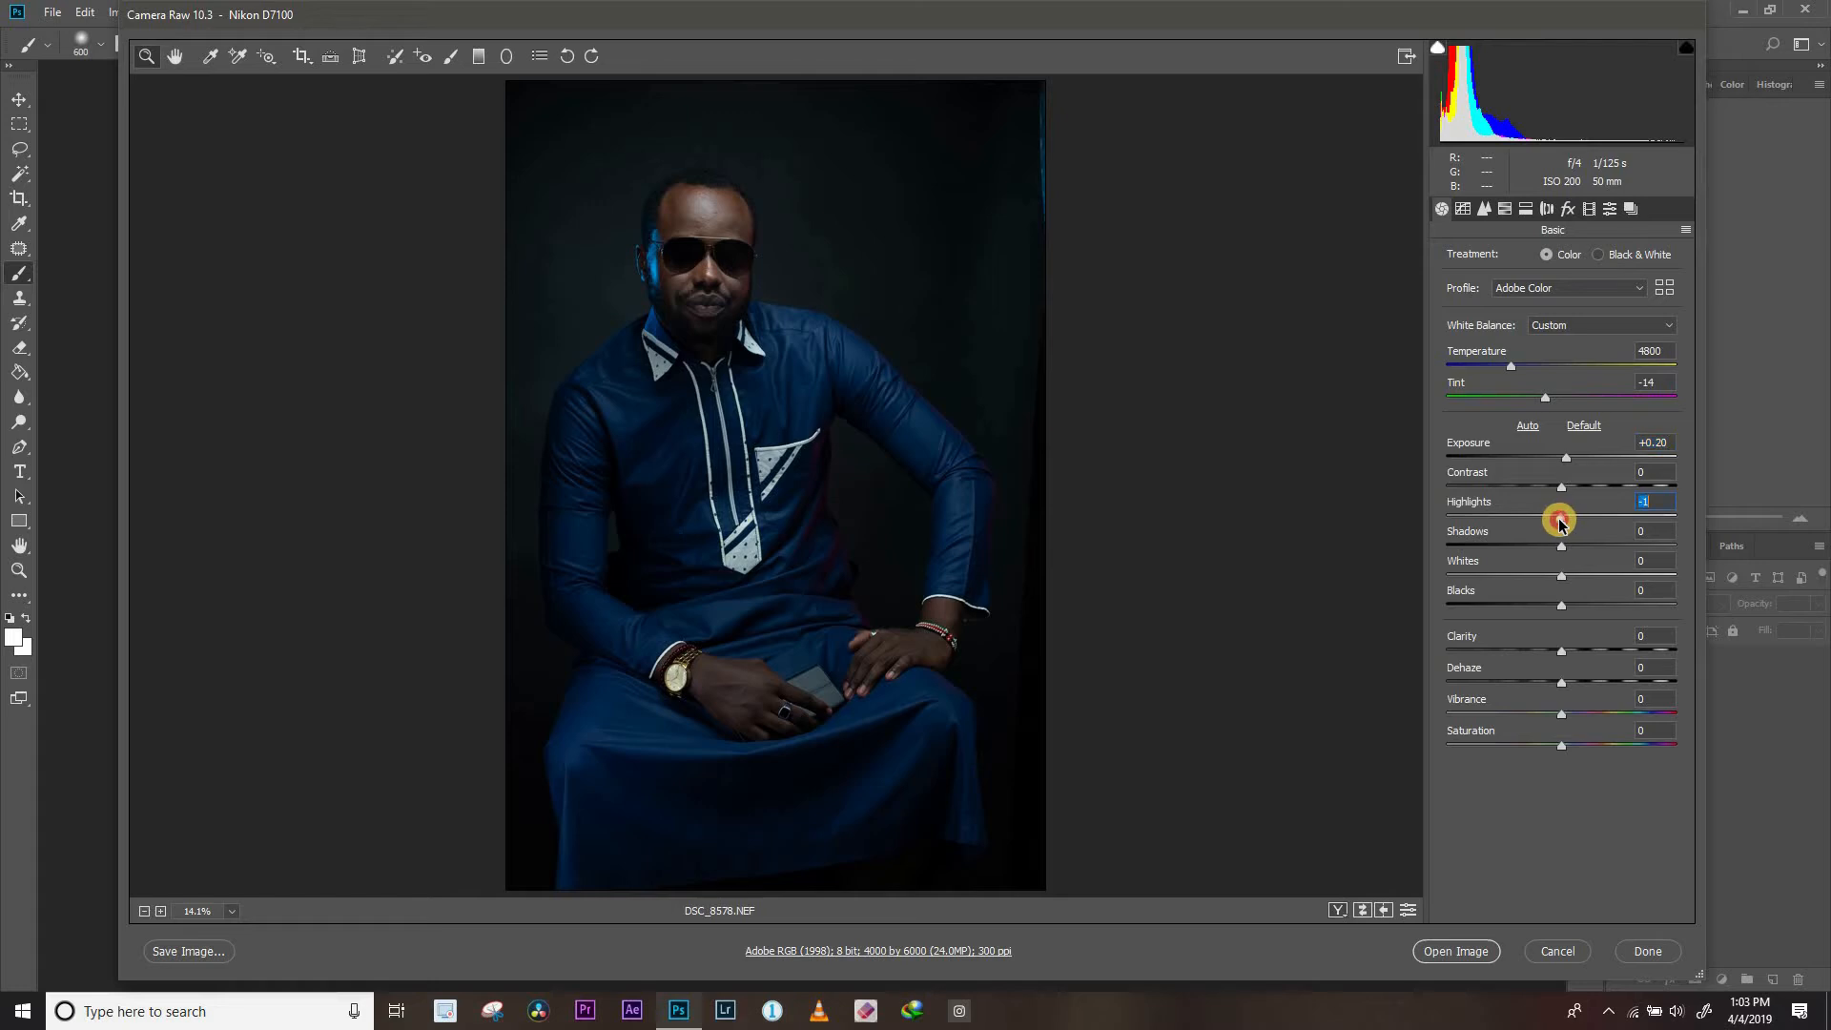
{"action": "left_click_drag", "start_coordinate": [1554, 523], "coordinate": [1574, 548]}
{"action": "left_click_drag", "start_coordinate": [1562, 606], "coordinate": [1558, 606]}
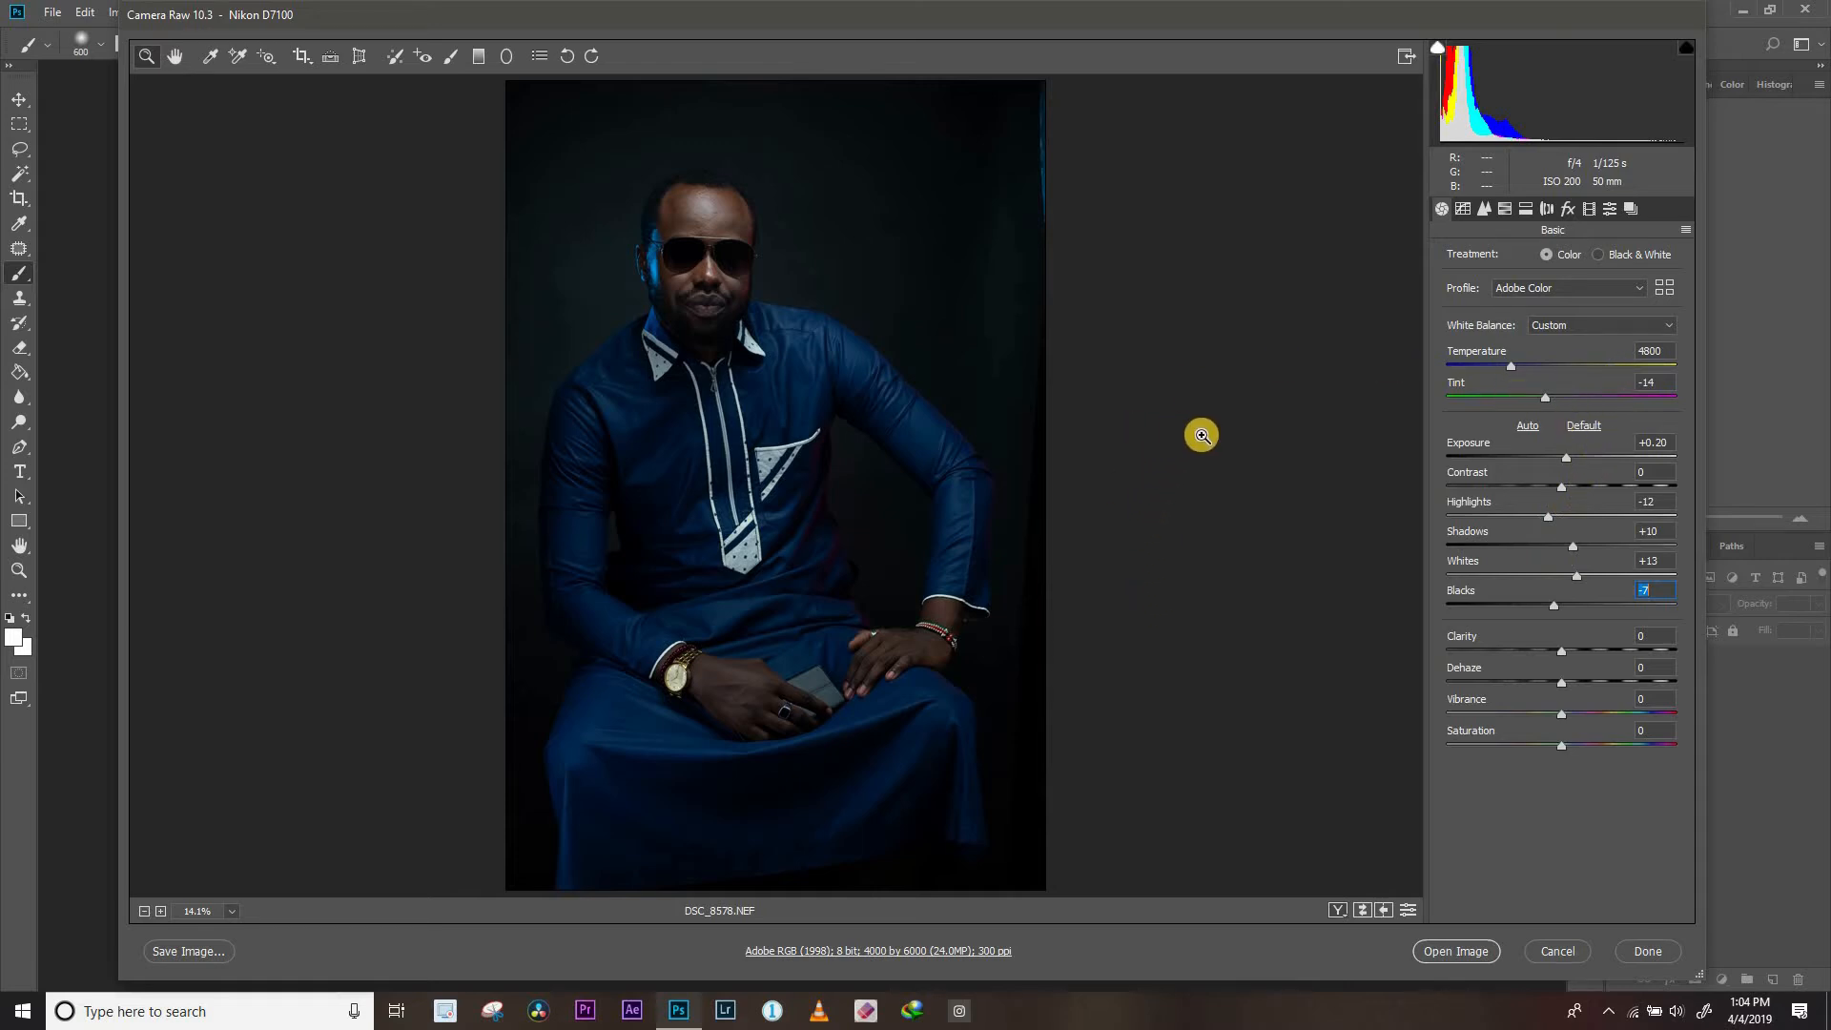
{"action": "left_click", "coordinate": [1460, 950]}
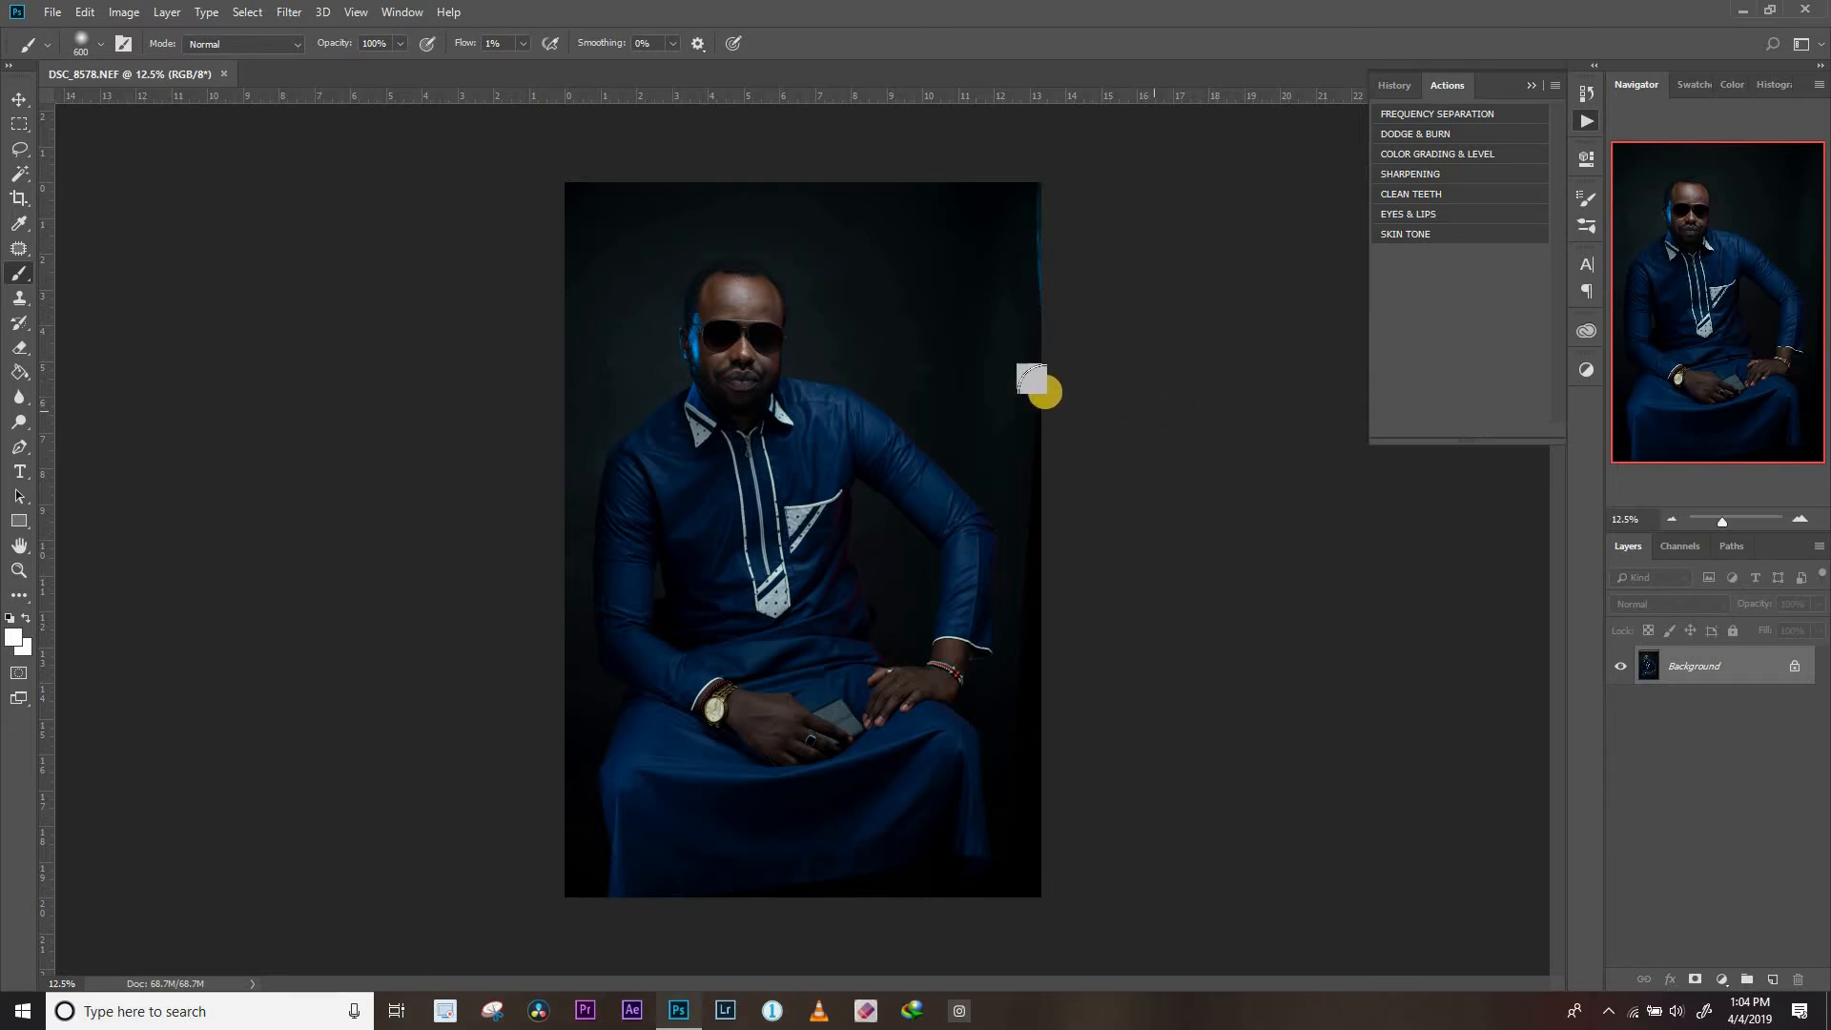
Crop the portrait at a 5:7 ratio, rotating the photo clockwise so the man sits upright and extending the canvas above his head
{"action": "left_click", "coordinate": [20, 199]}
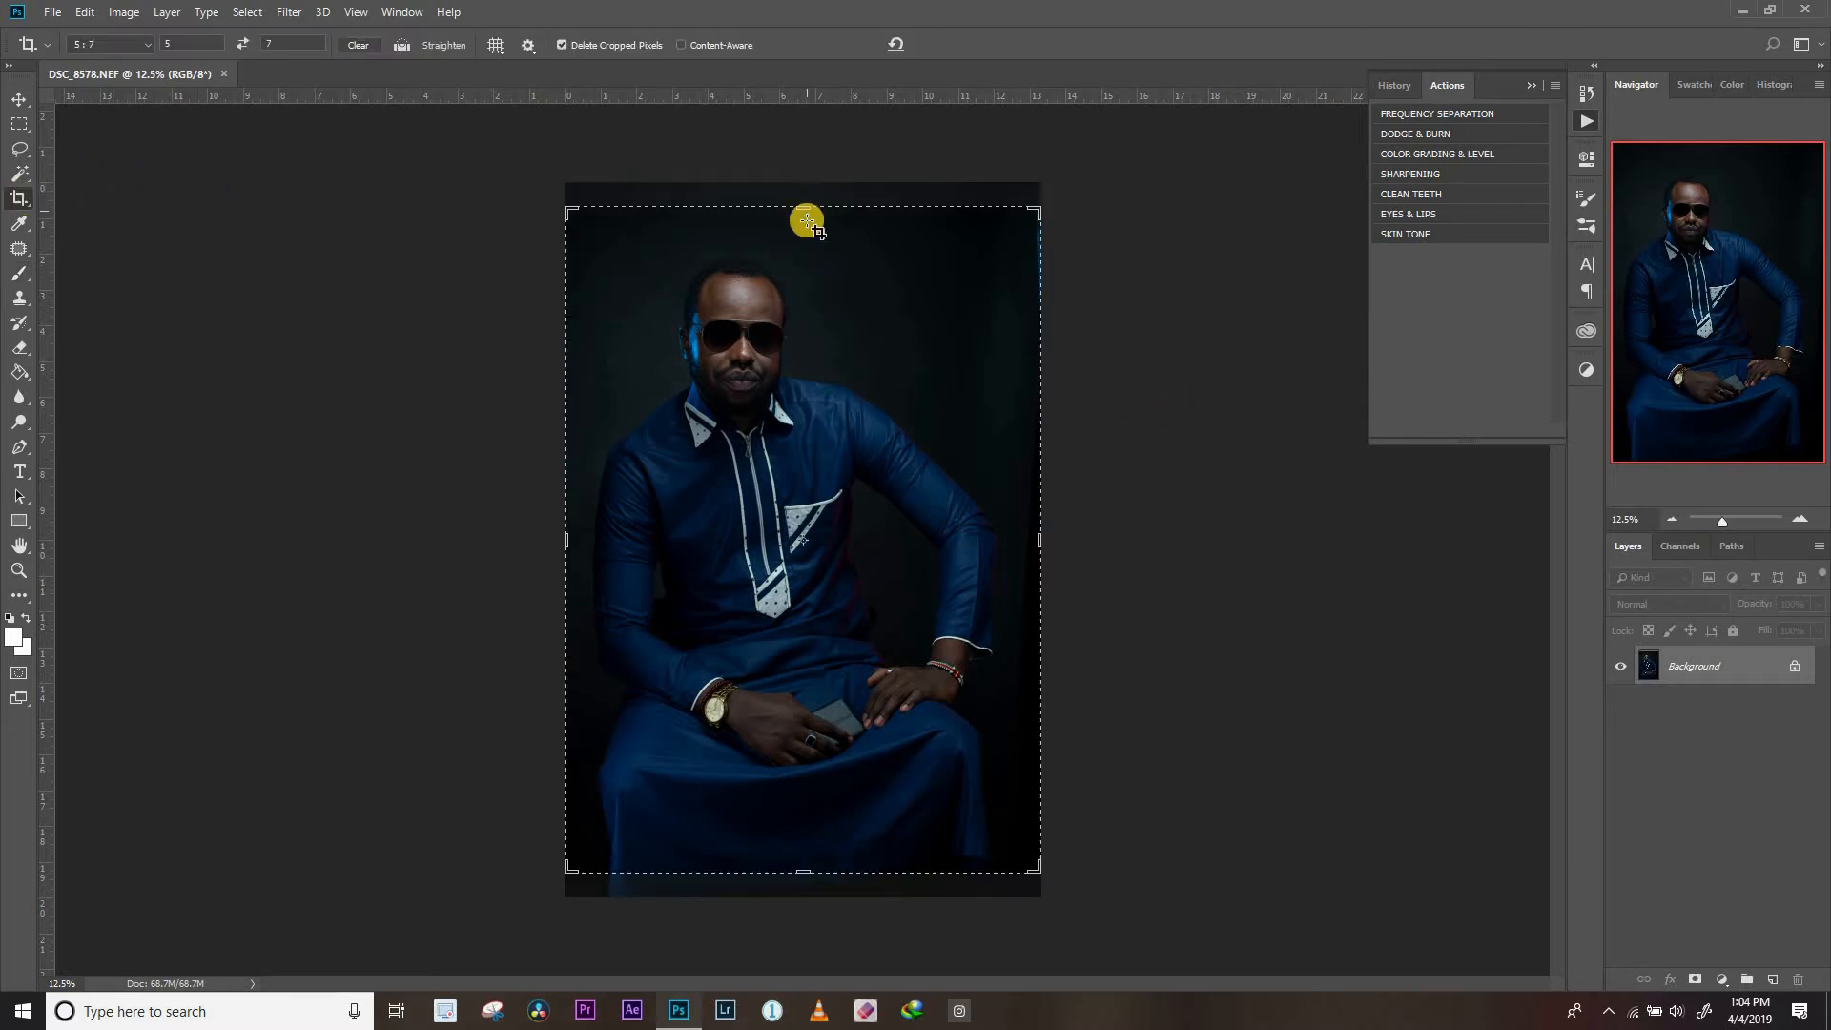
{"action": "left_click", "coordinate": [140, 52]}
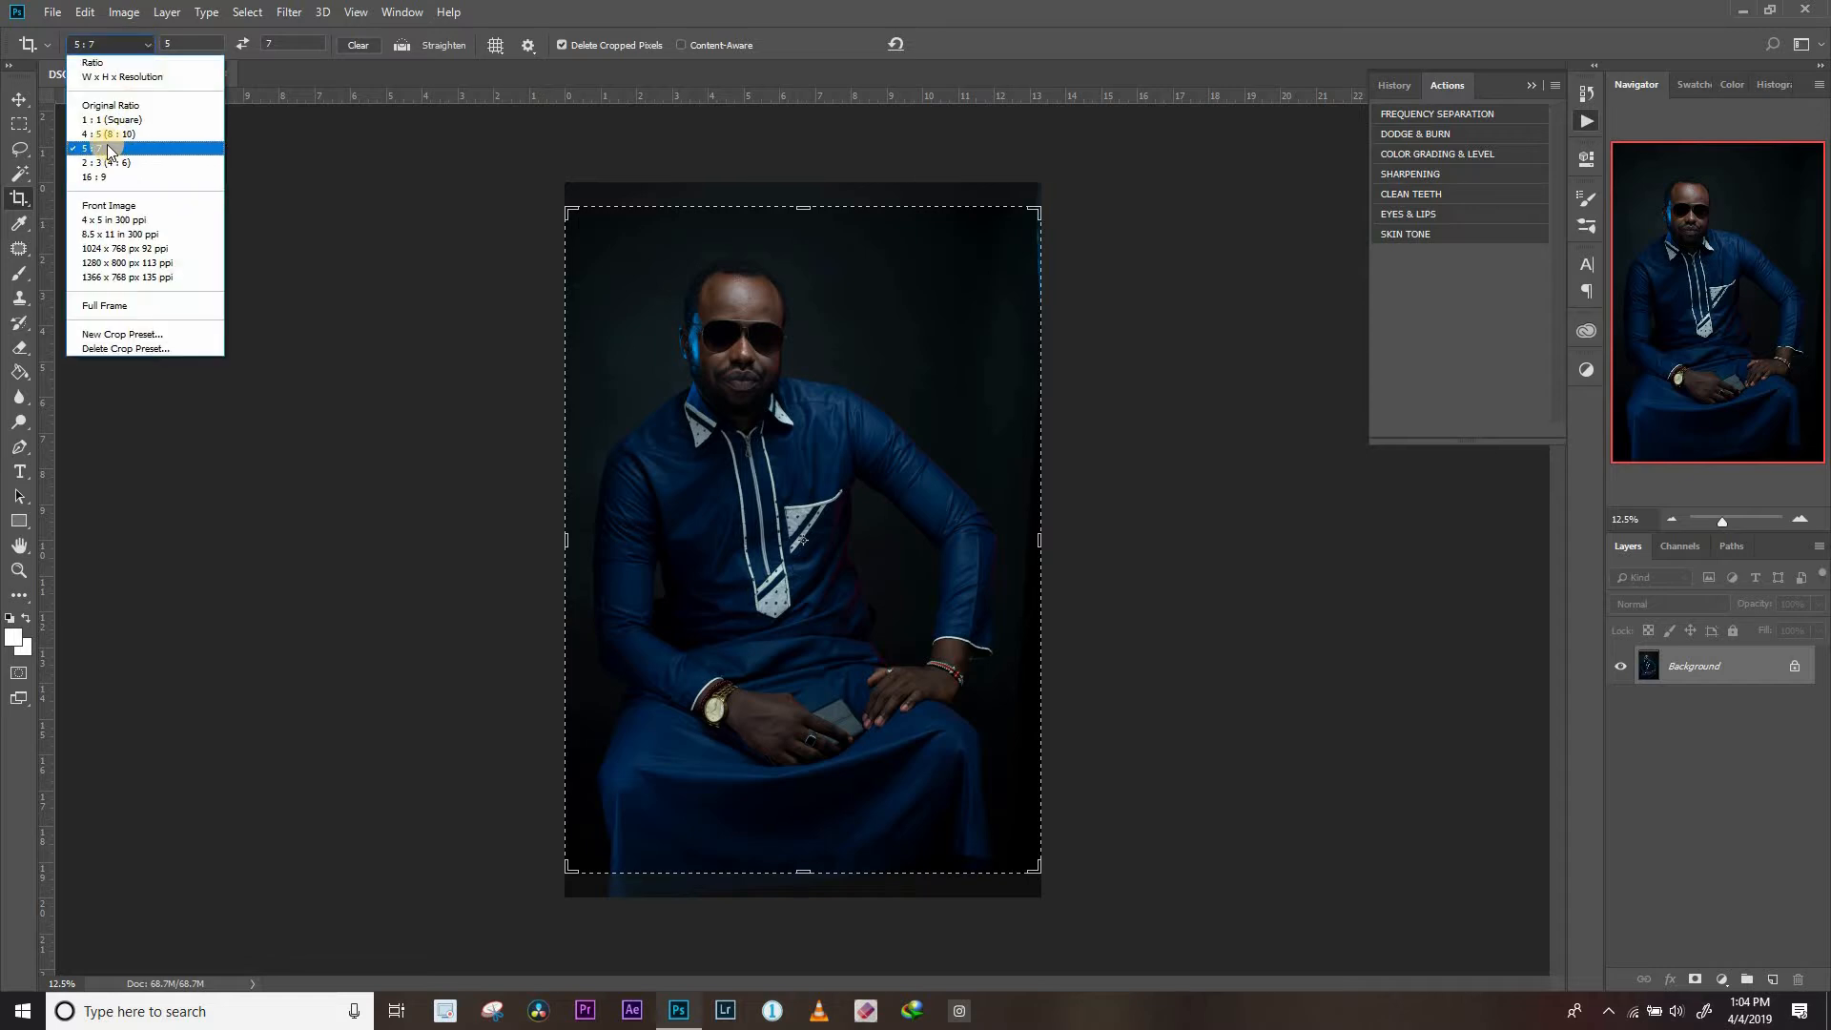
{"action": "left_click", "coordinate": [120, 146]}
{"action": "mouse_move", "coordinate": [781, 187]}
{"action": "left_mouse_down"}
{"action": "mouse_move", "coordinate": [805, 204]}
{"action": "mouse_move", "coordinate": [805, 184]}
{"action": "left_mouse_up"}
{"action": "left_click_drag", "start_coordinate": [804, 889], "coordinate": [805, 895]}
{"action": "mouse_move", "coordinate": [1086, 912]}
{"action": "left_mouse_down"}
{"action": "mouse_move", "coordinate": [1054, 946]}
{"action": "mouse_move", "coordinate": [1073, 916]}
{"action": "left_mouse_up"}
{"action": "left_click_drag", "start_coordinate": [764, 536], "coordinate": [788, 545]}
{"action": "left_click_drag", "start_coordinate": [803, 184], "coordinate": [801, 132]}
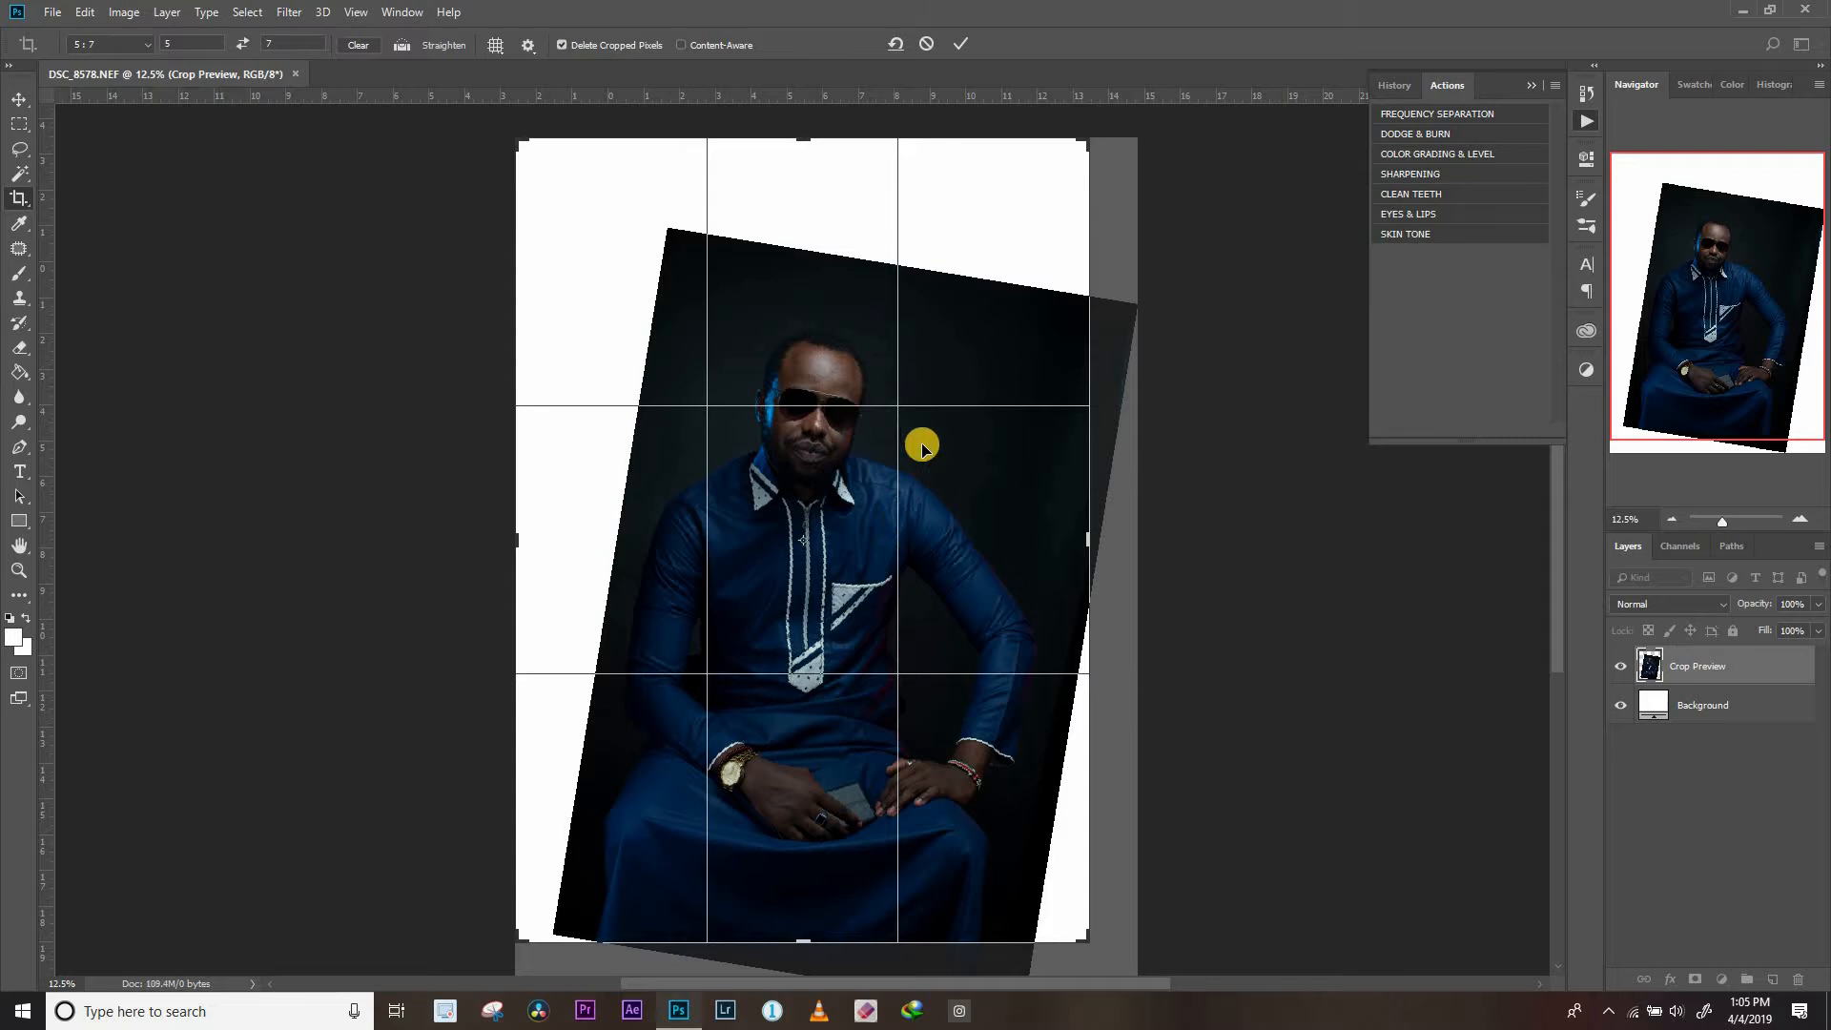
{"action": "left_click", "coordinate": [960, 44]}
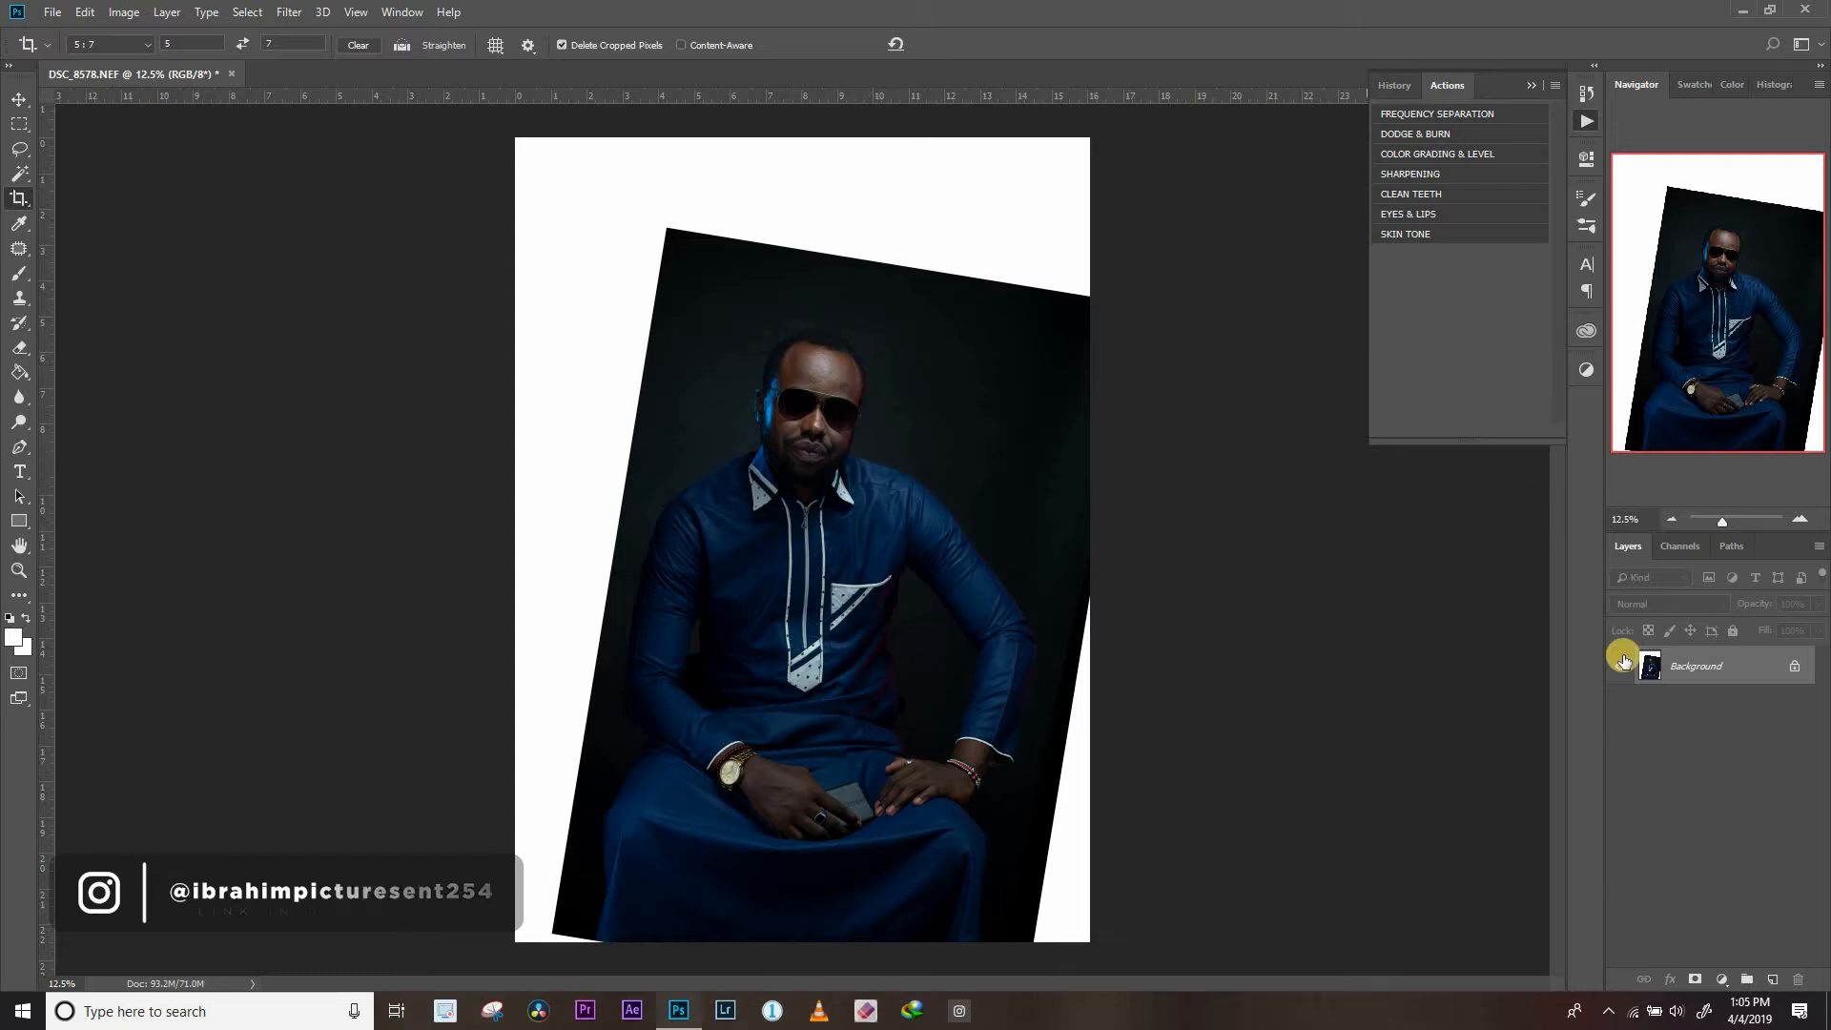
Duplicate the Background layer and hide the original
{"action": "left_click", "coordinate": [1708, 665]}
{"action": "left_click_drag", "start_coordinate": [1707, 665], "coordinate": [1773, 979]}
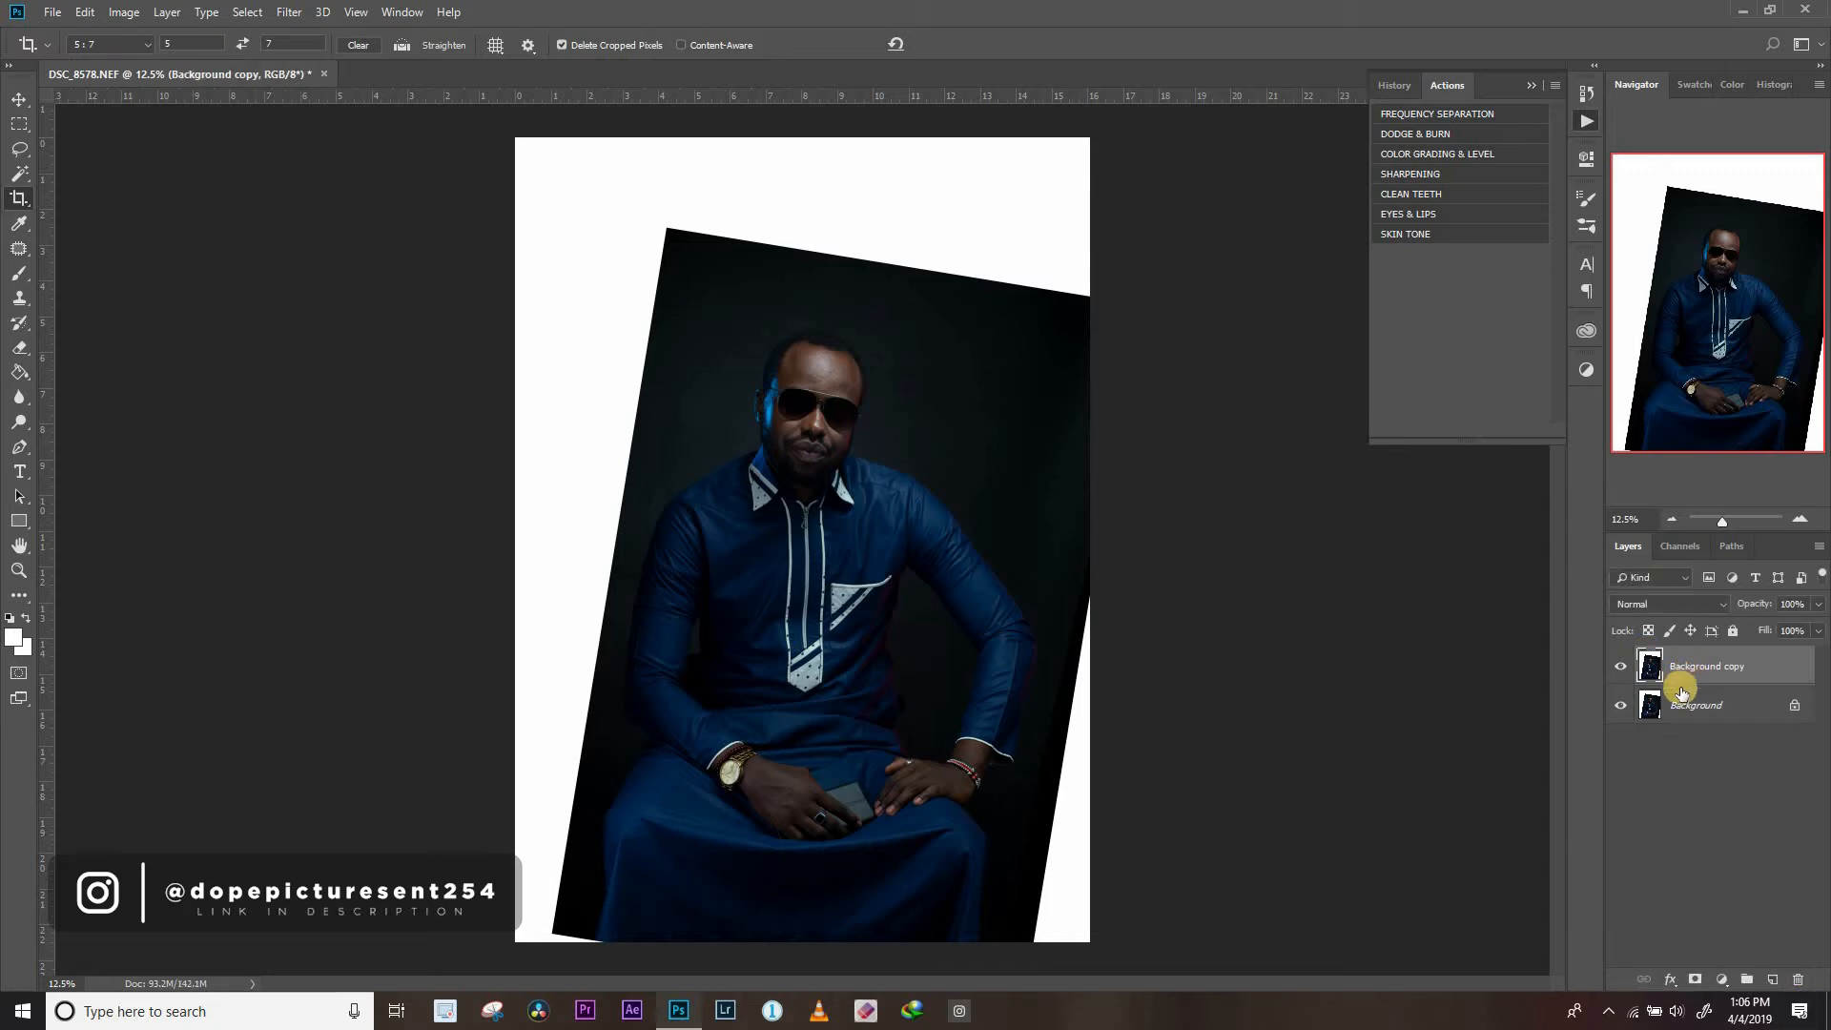
{"action": "left_click", "coordinate": [1622, 706]}
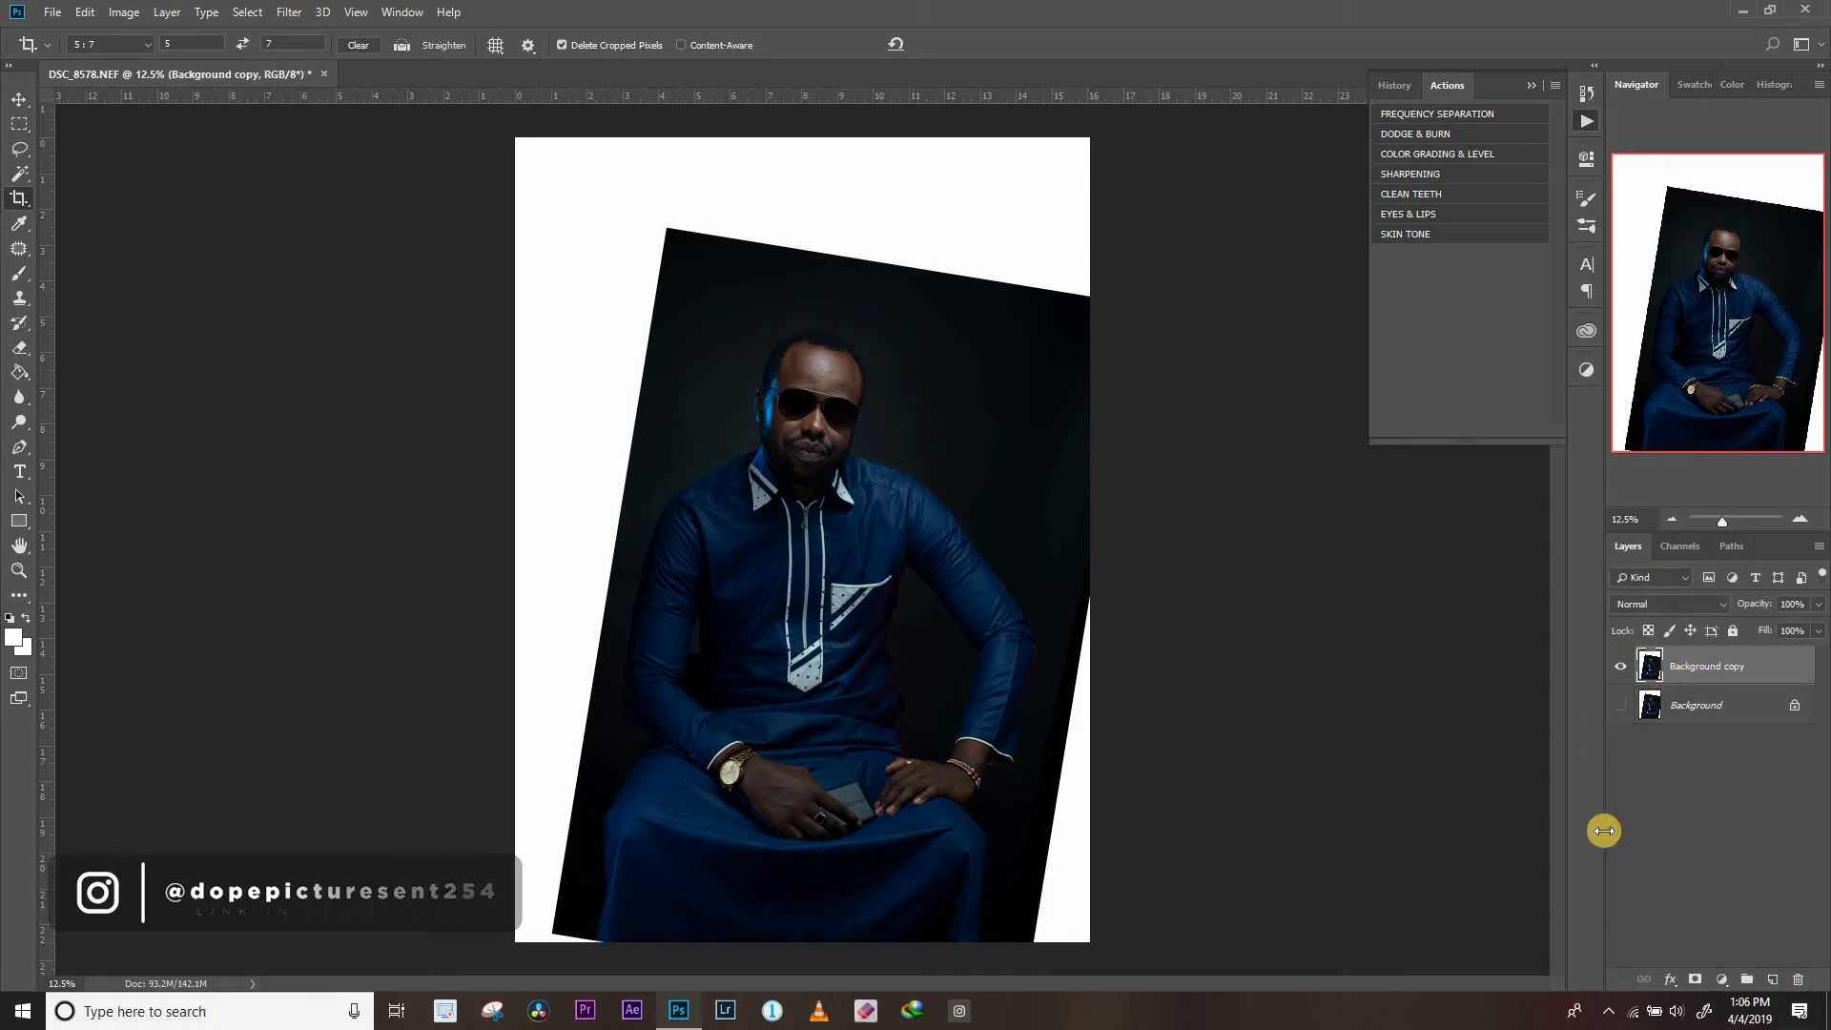
Select the white areas around the rotated photo with the Magic Wand and delete them from the Background copy layer
{"action": "left_click", "coordinate": [23, 179]}
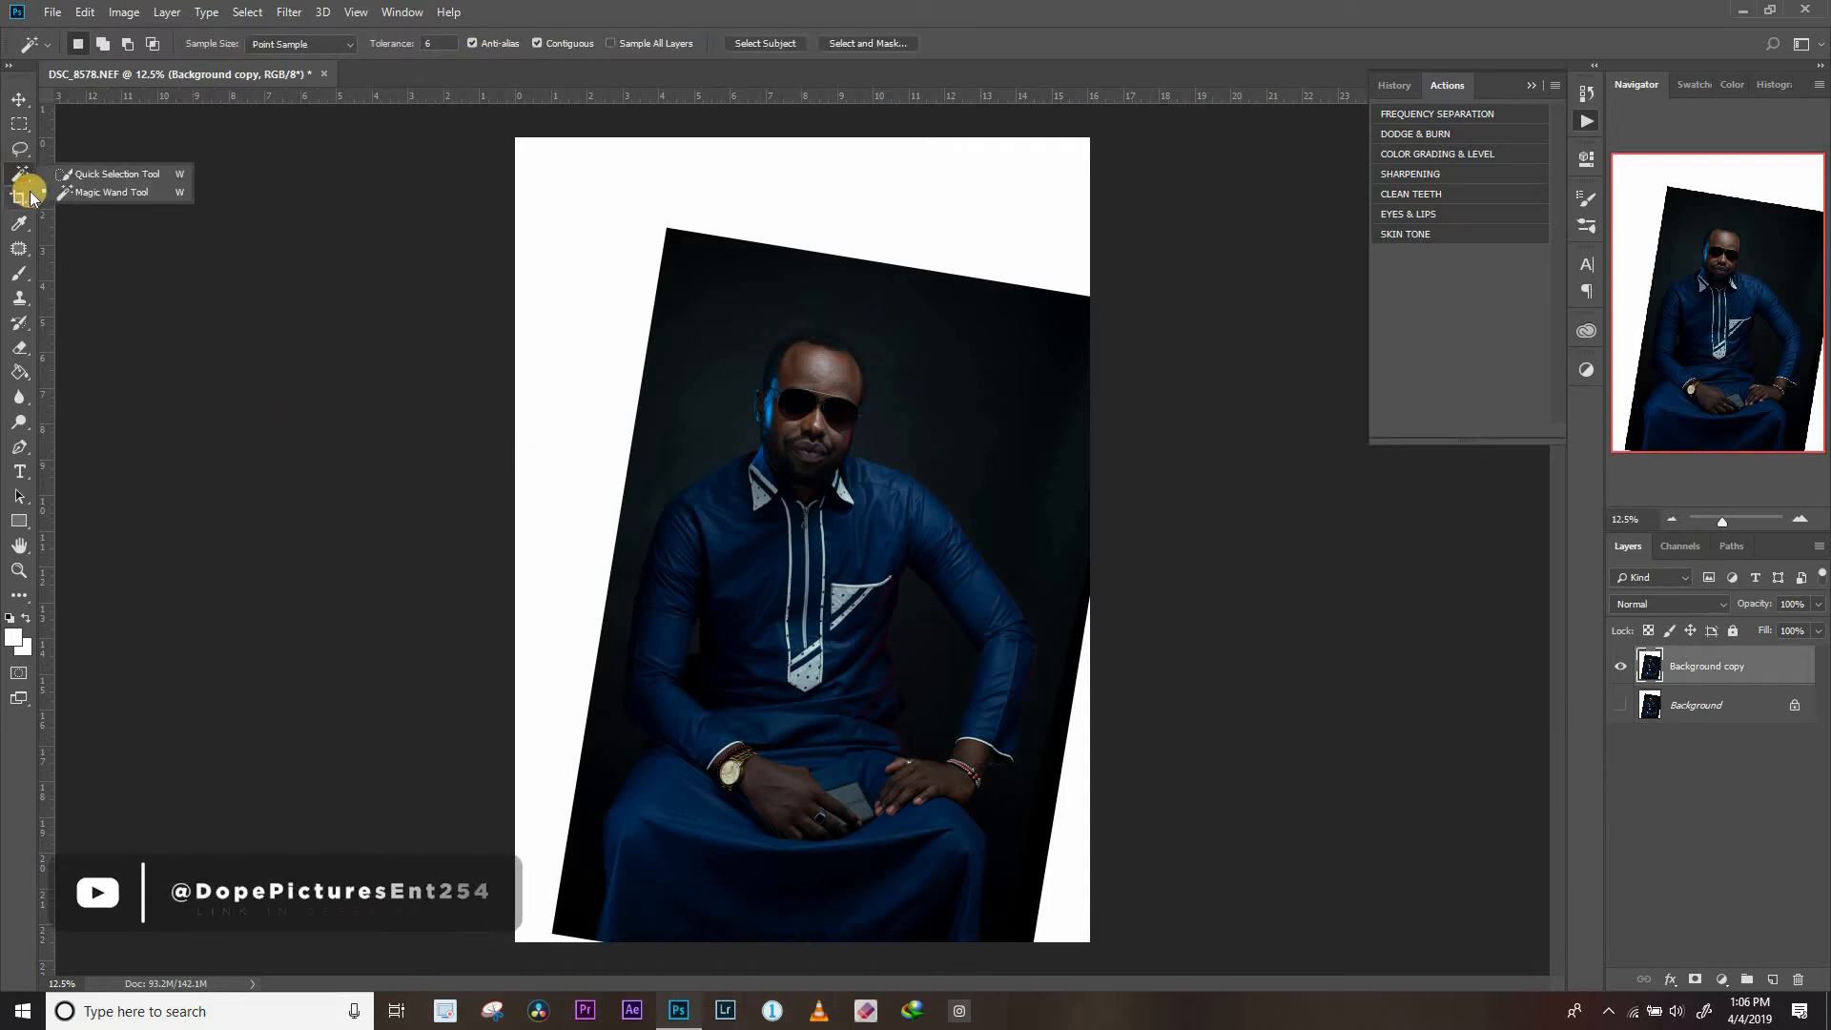
{"action": "left_click", "coordinate": [102, 194]}
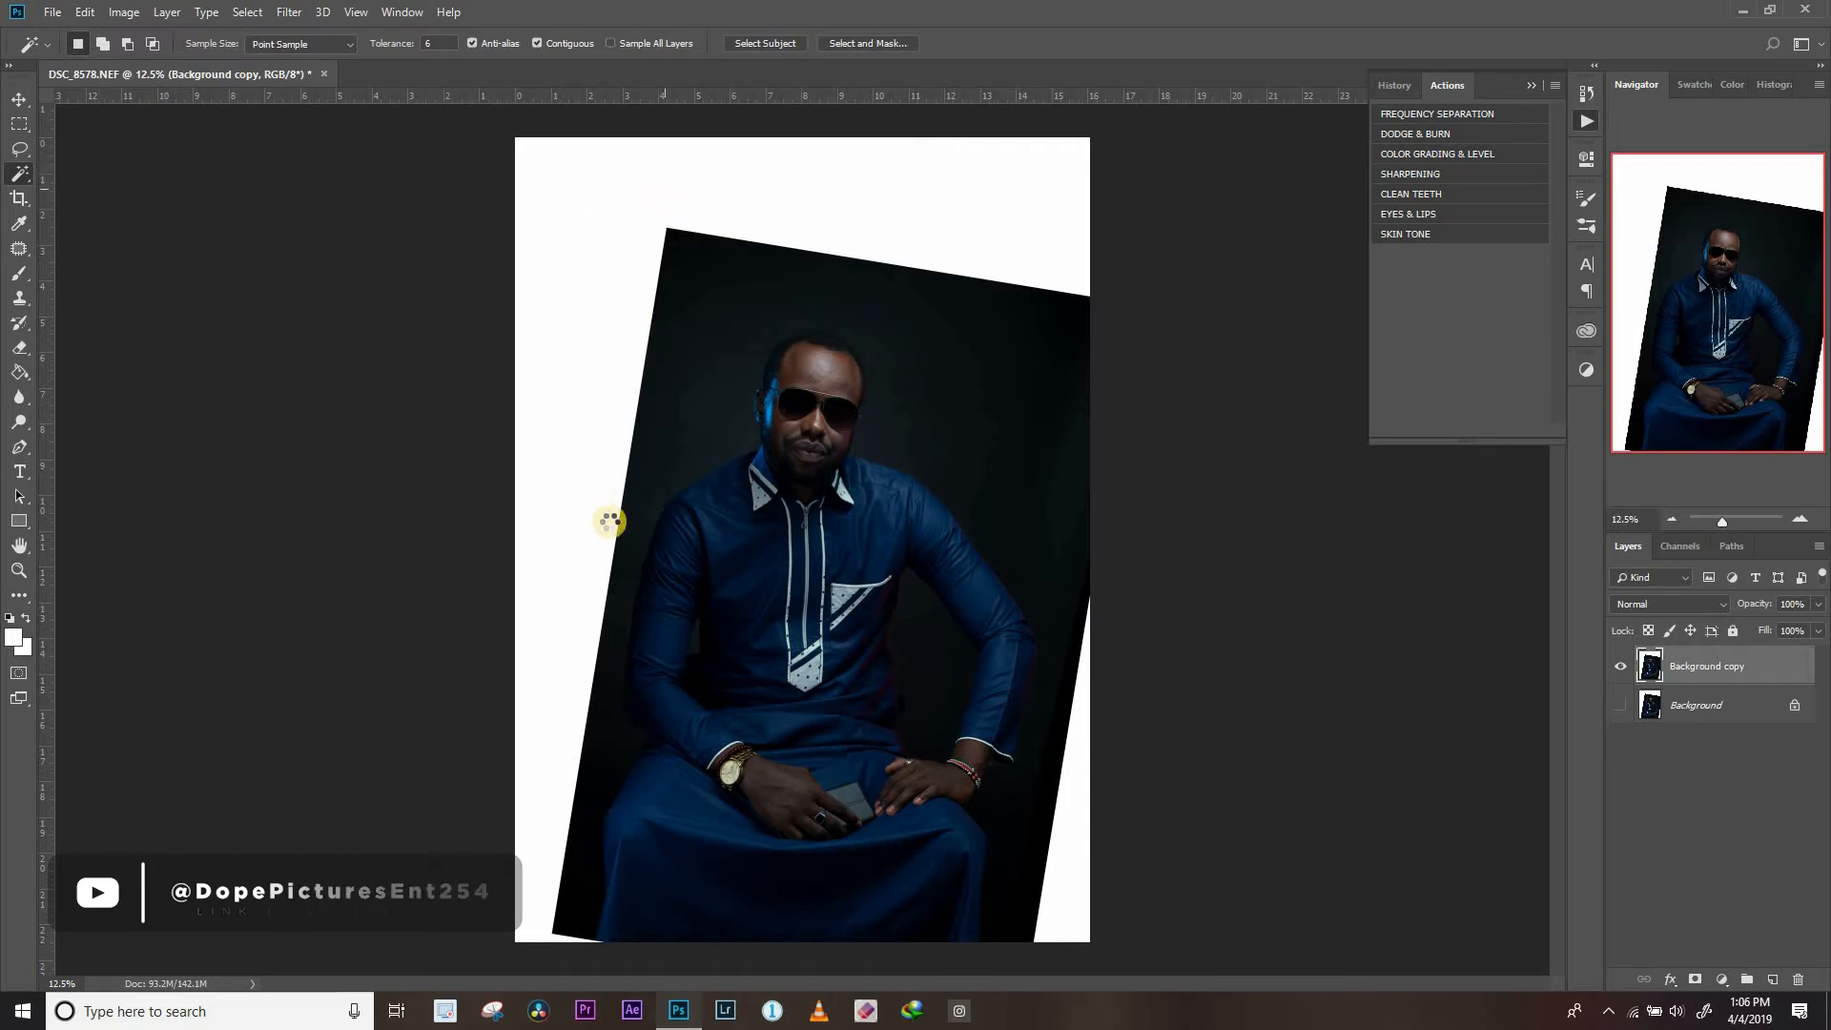
{"action": "left_click", "coordinate": [614, 519]}
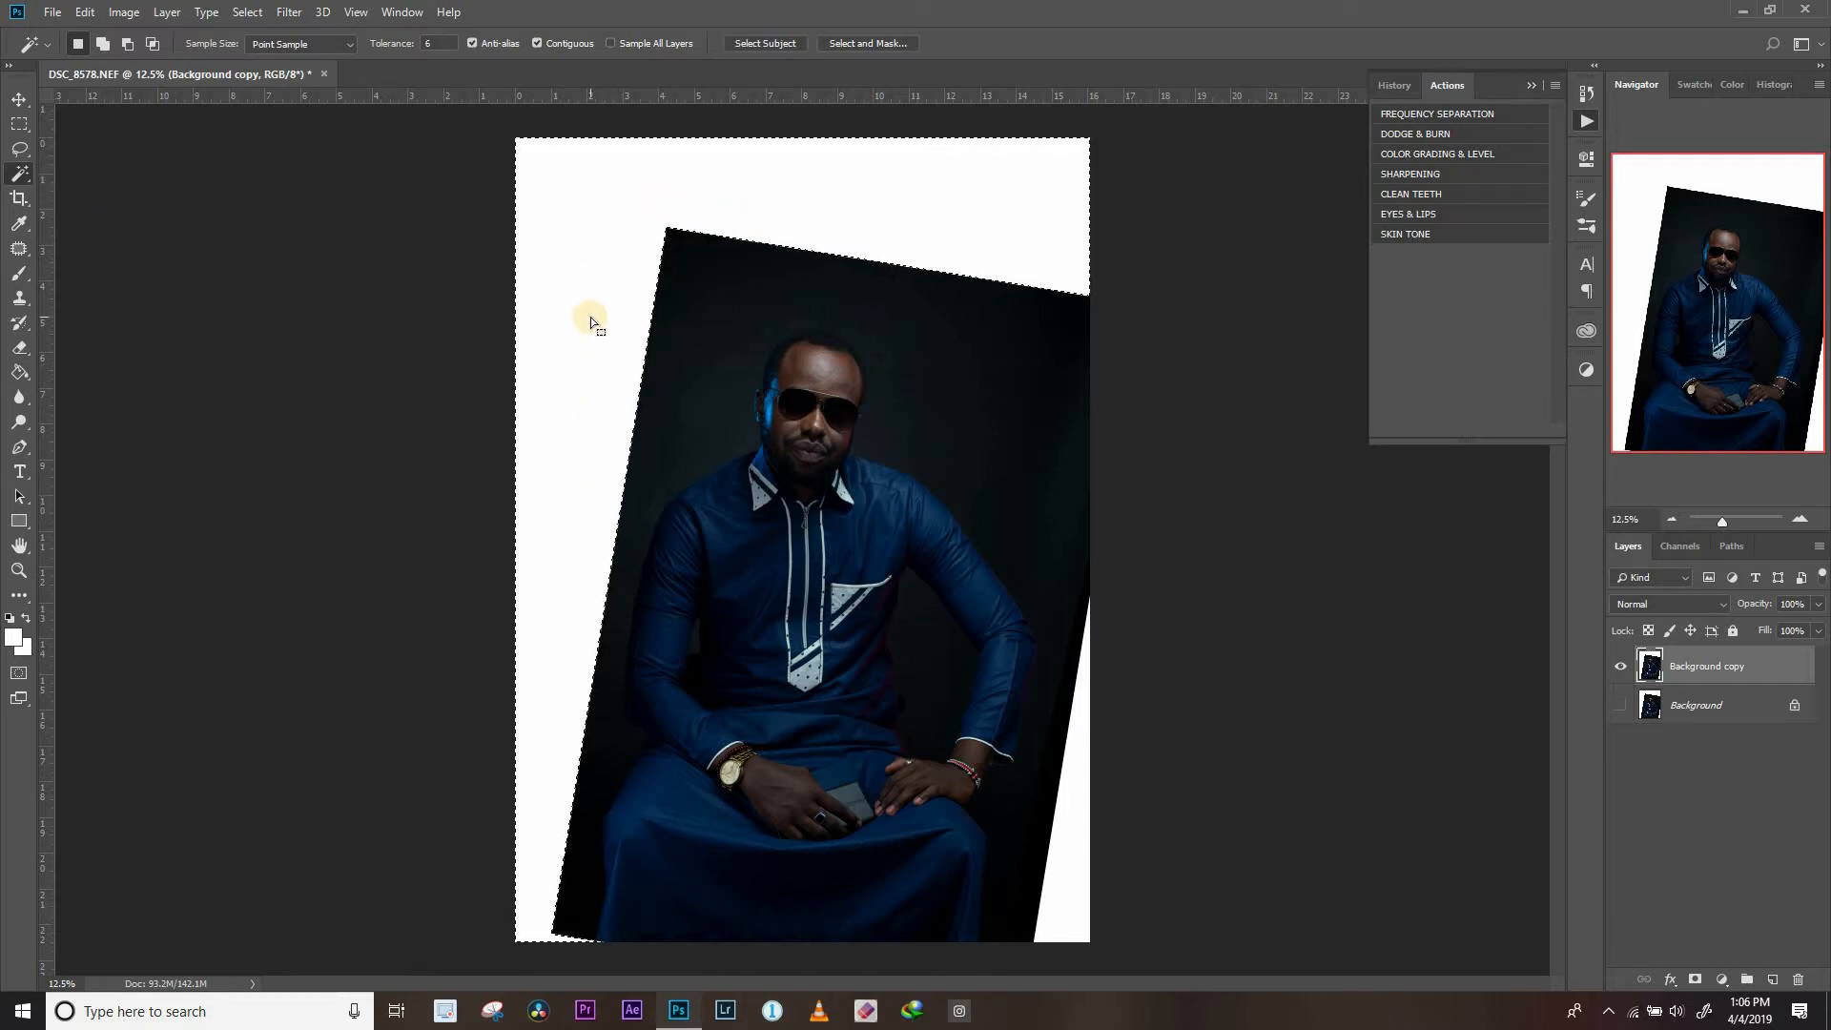
{"action": "key", "text": "Delete"}
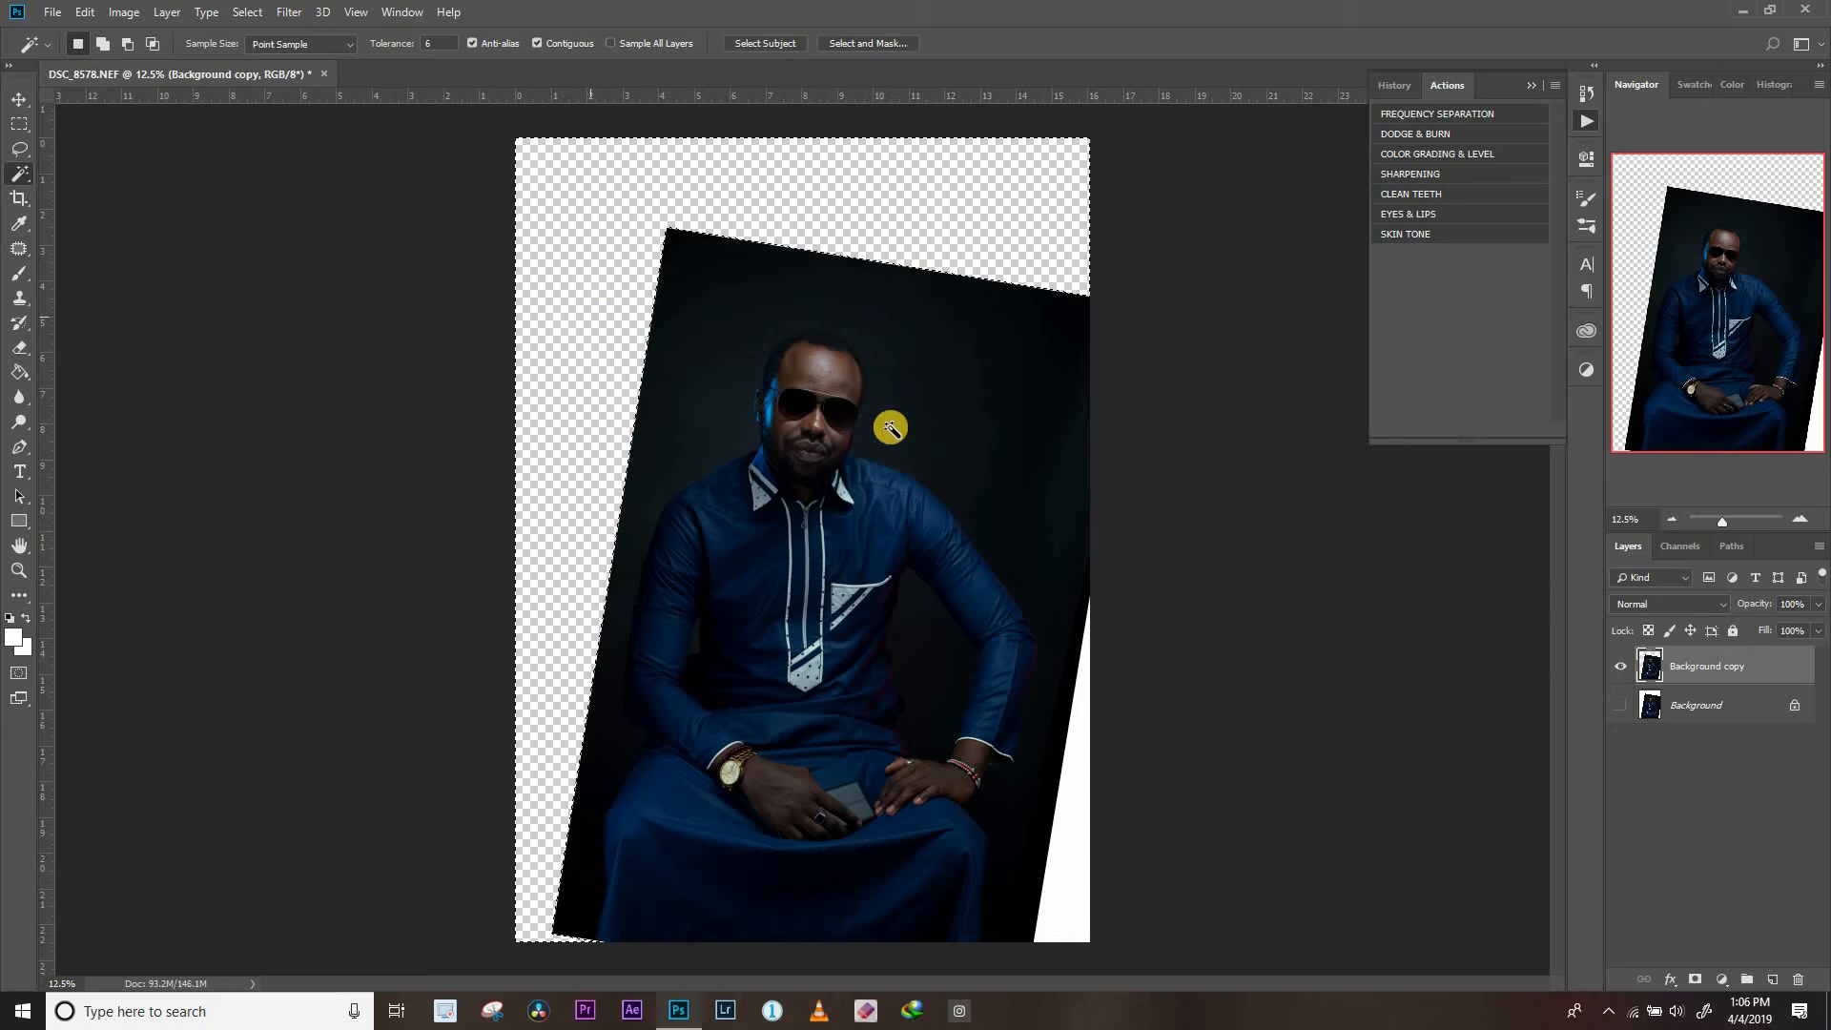
{"action": "left_click", "coordinate": [1087, 776]}
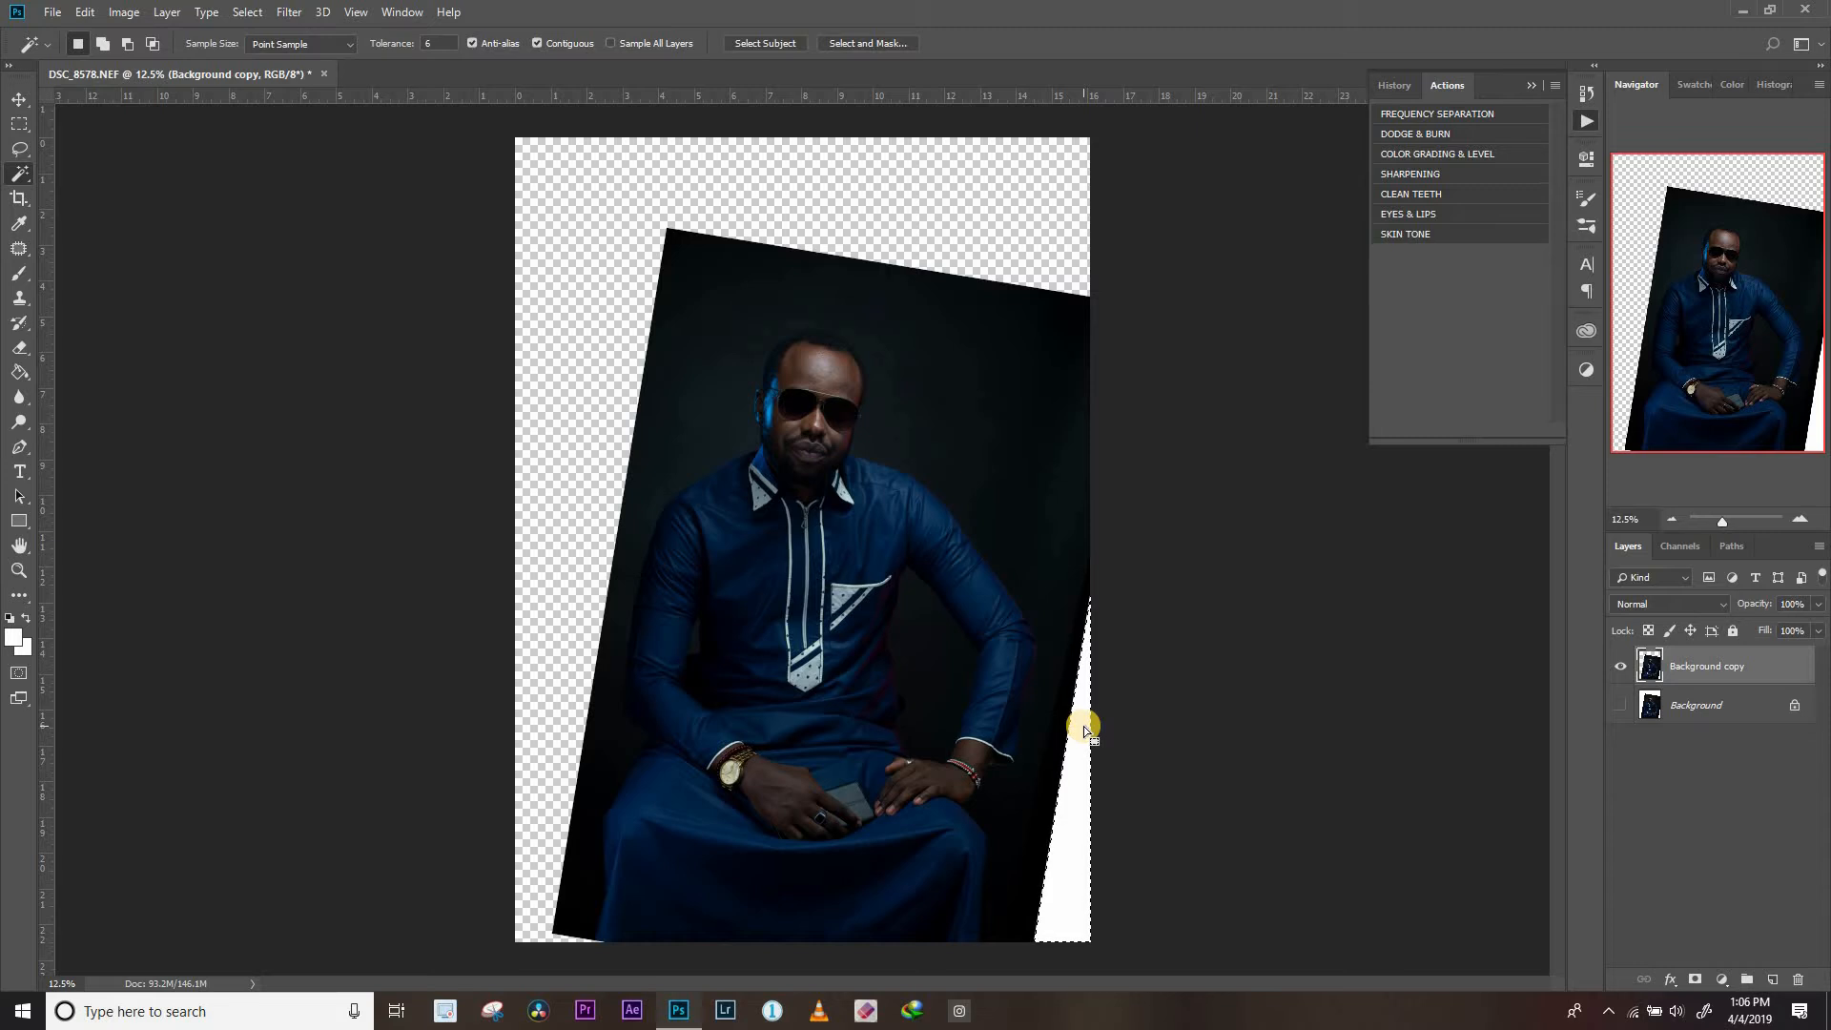
{"action": "key", "text": "Delete"}
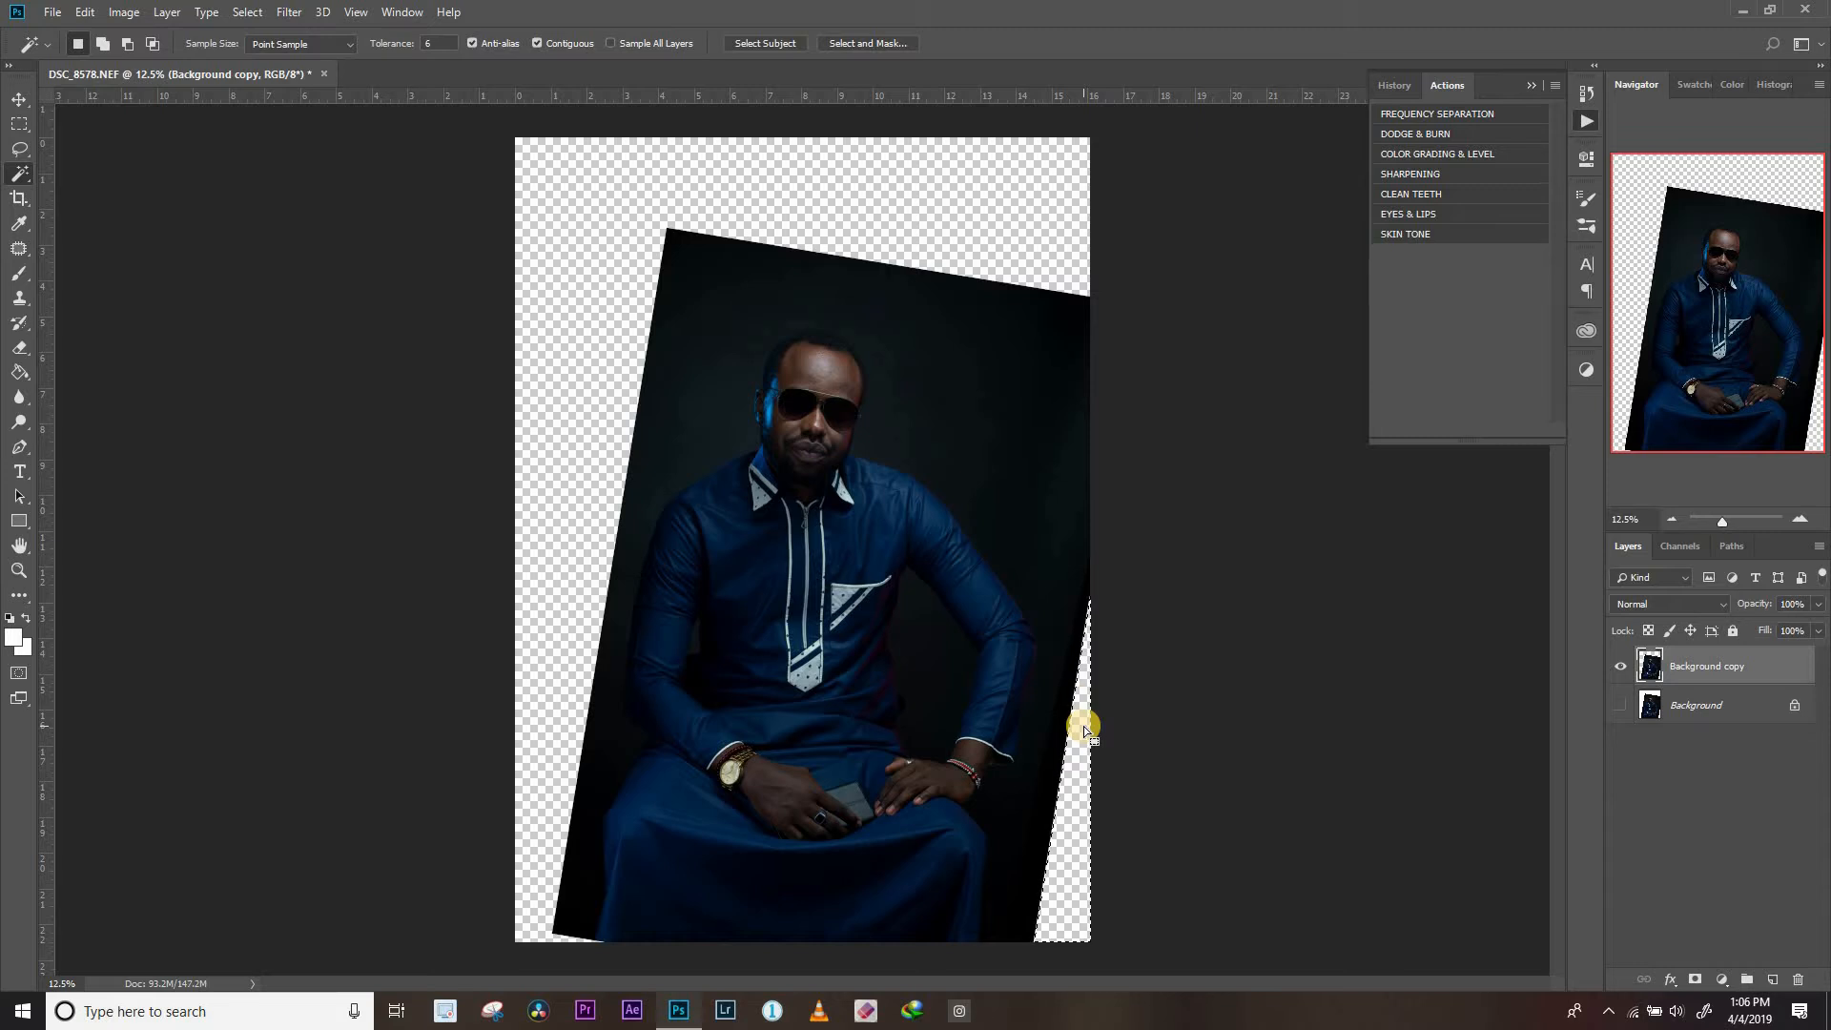
Select and delete the black strip along the photo's lower right edge, and clear the selection
{"action": "left_click", "coordinate": [1055, 769]}
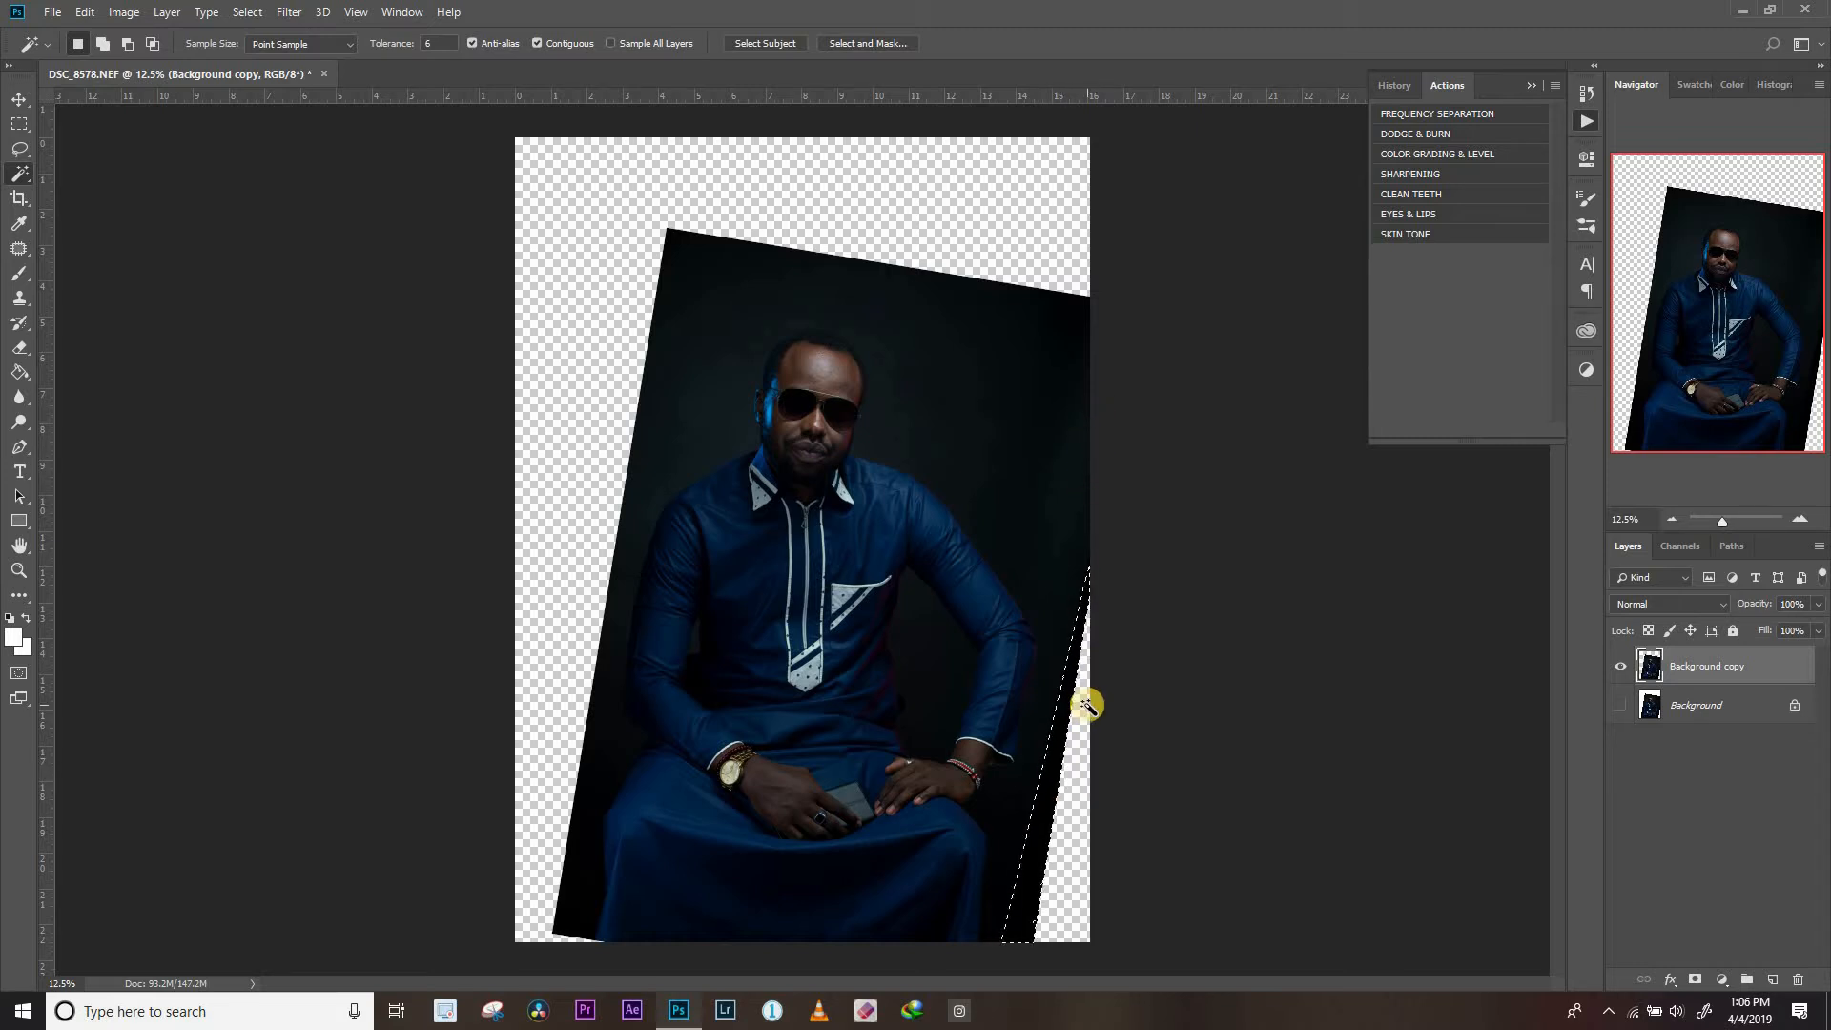
{"action": "key", "text": "Delete"}
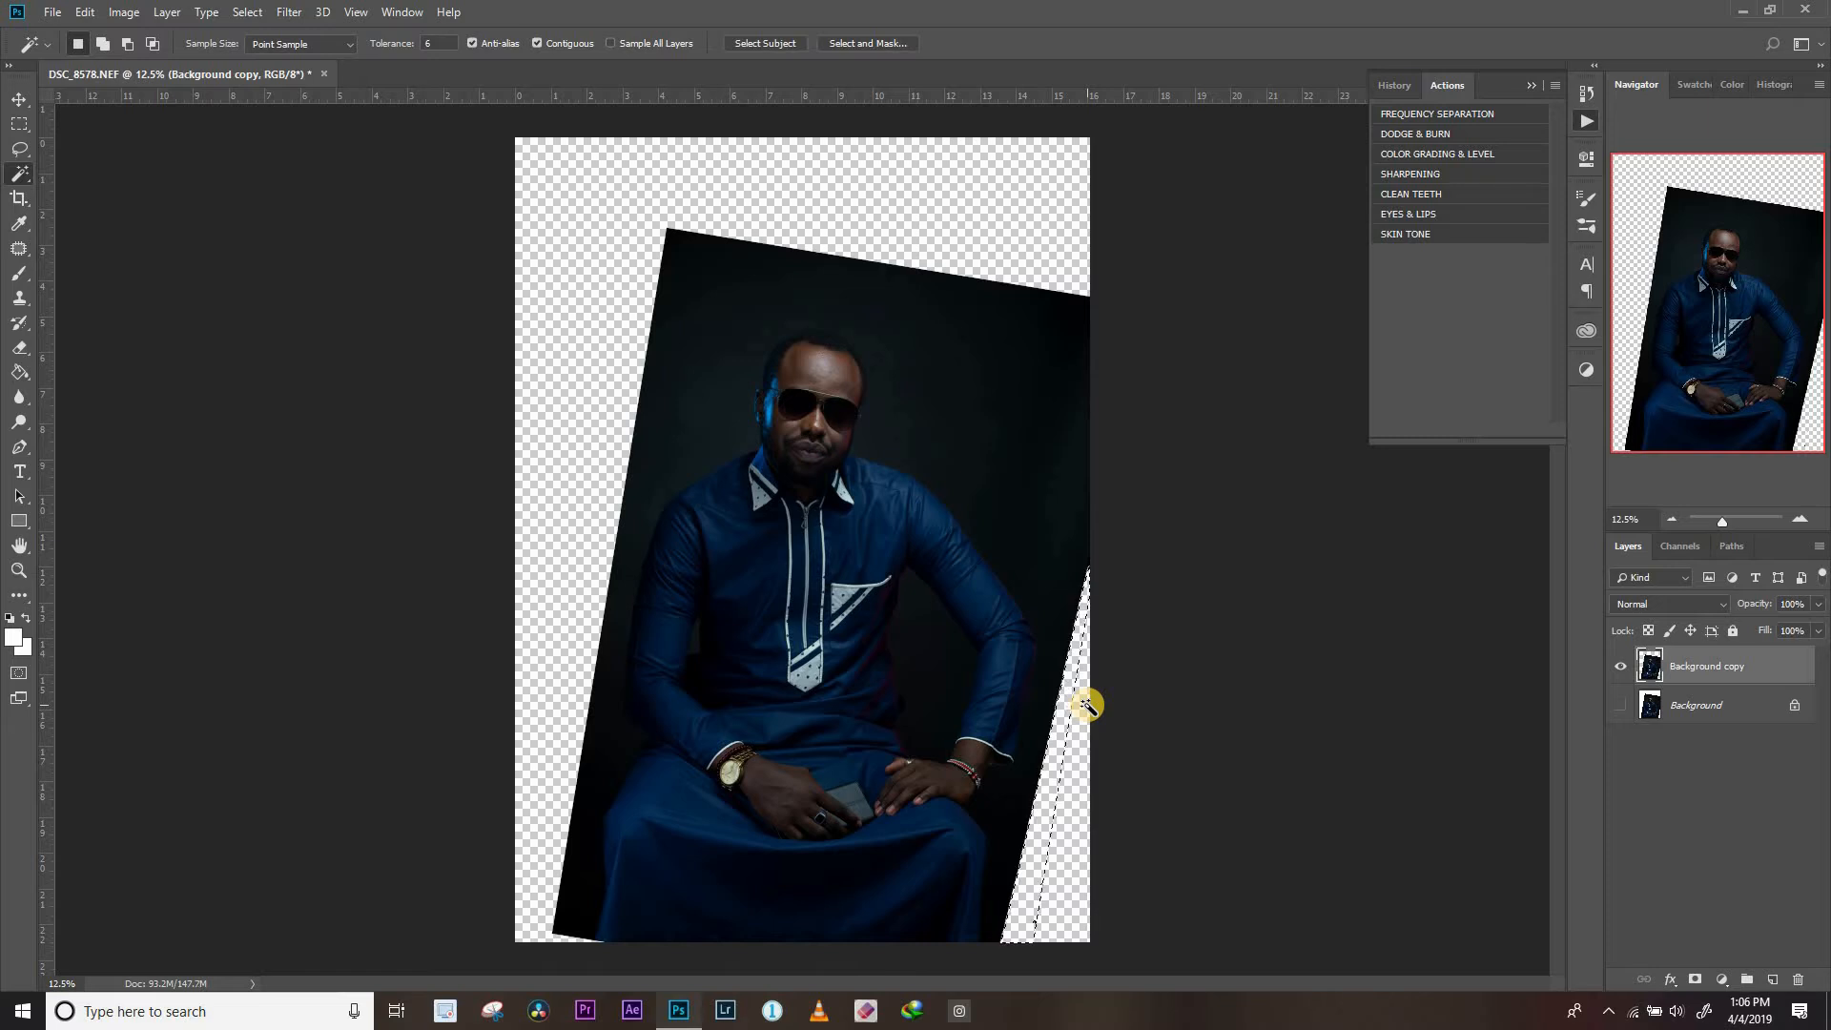
{"action": "left_click", "coordinate": [1087, 864]}
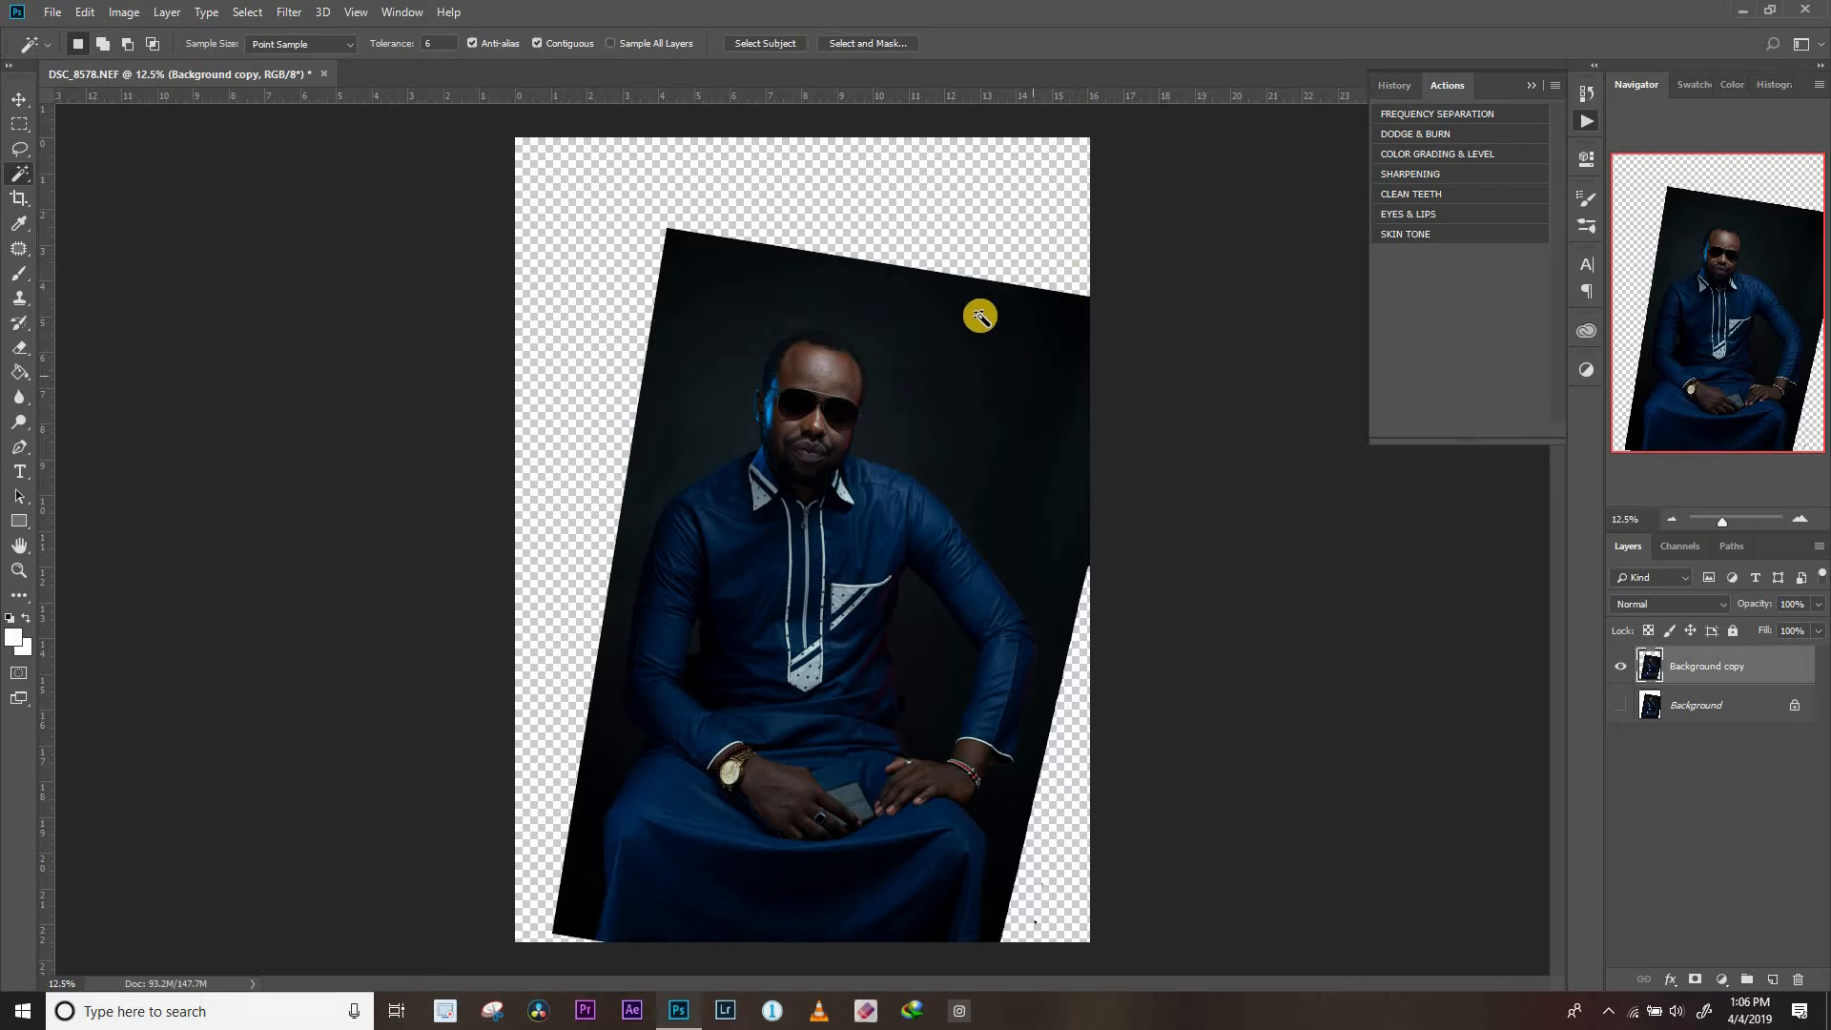
Select the full-width band above the man's head with the Rectangular Marquee and fill it with Content-Aware at 100% opacity
{"action": "left_click", "coordinate": [21, 124]}
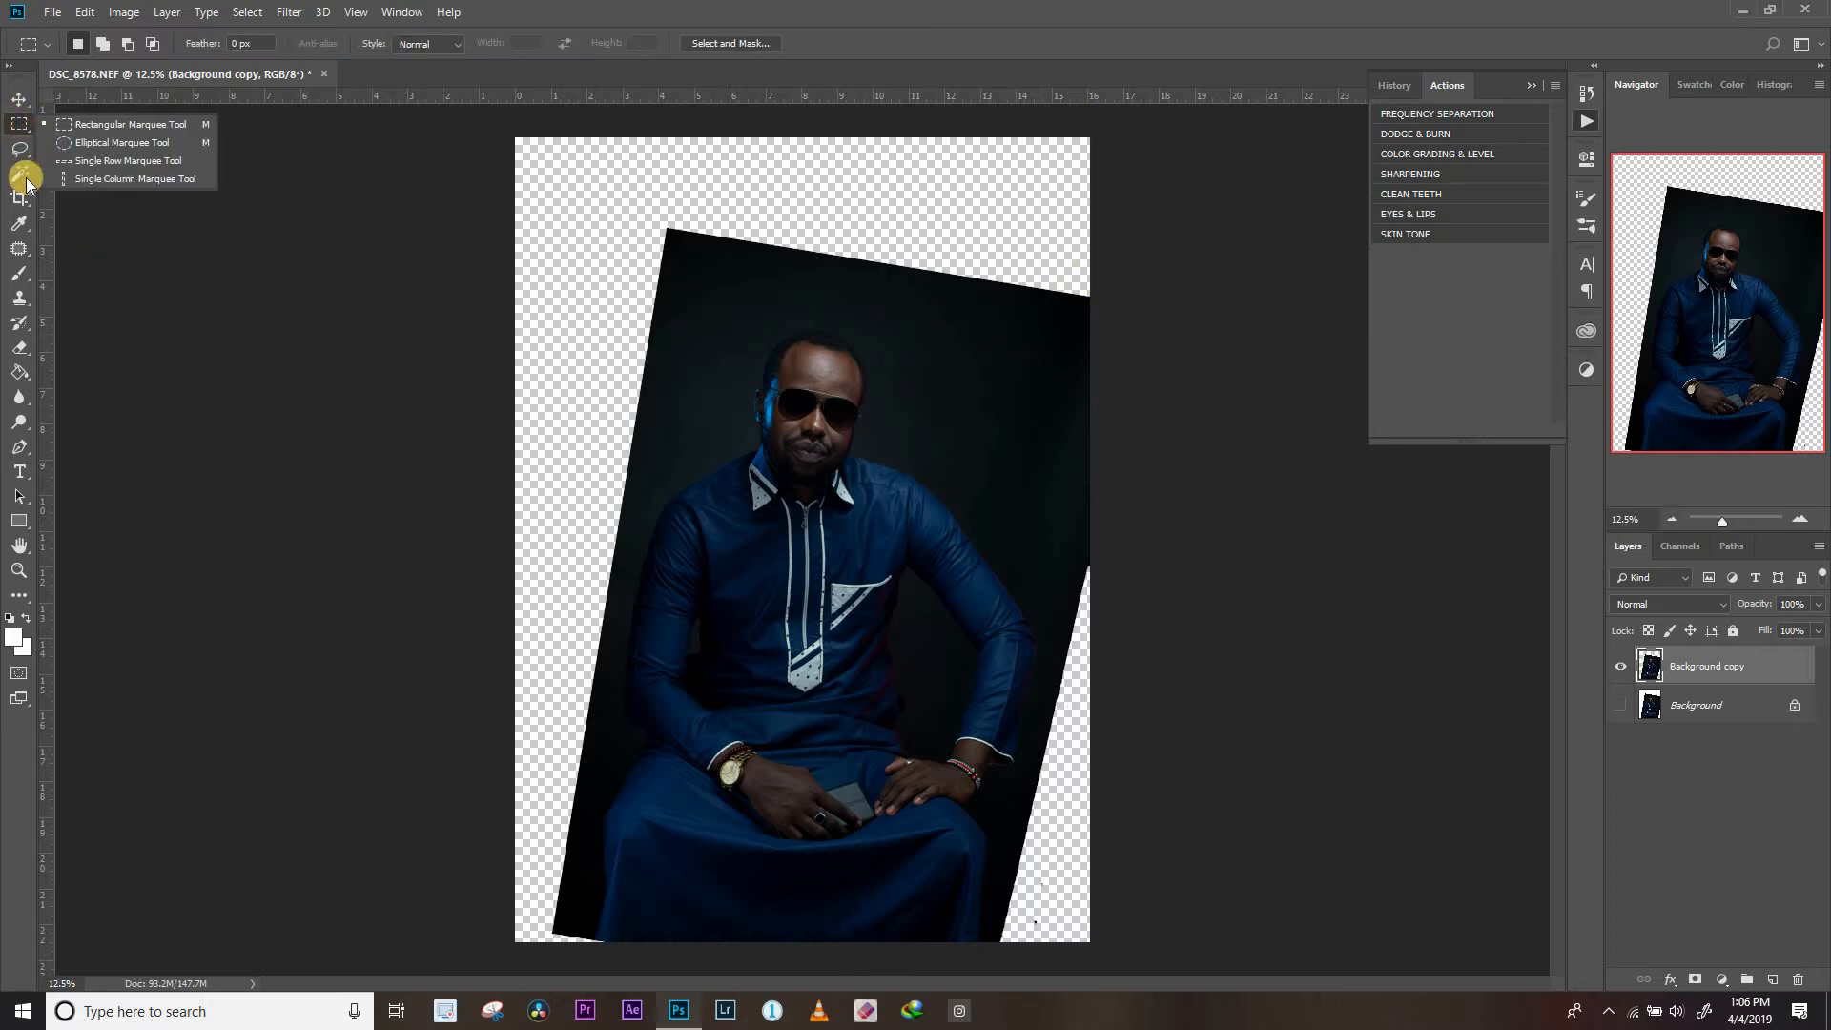
{"action": "left_click", "coordinate": [116, 134]}
{"action": "left_click_drag", "start_coordinate": [515, 137], "coordinate": [1105, 298]}
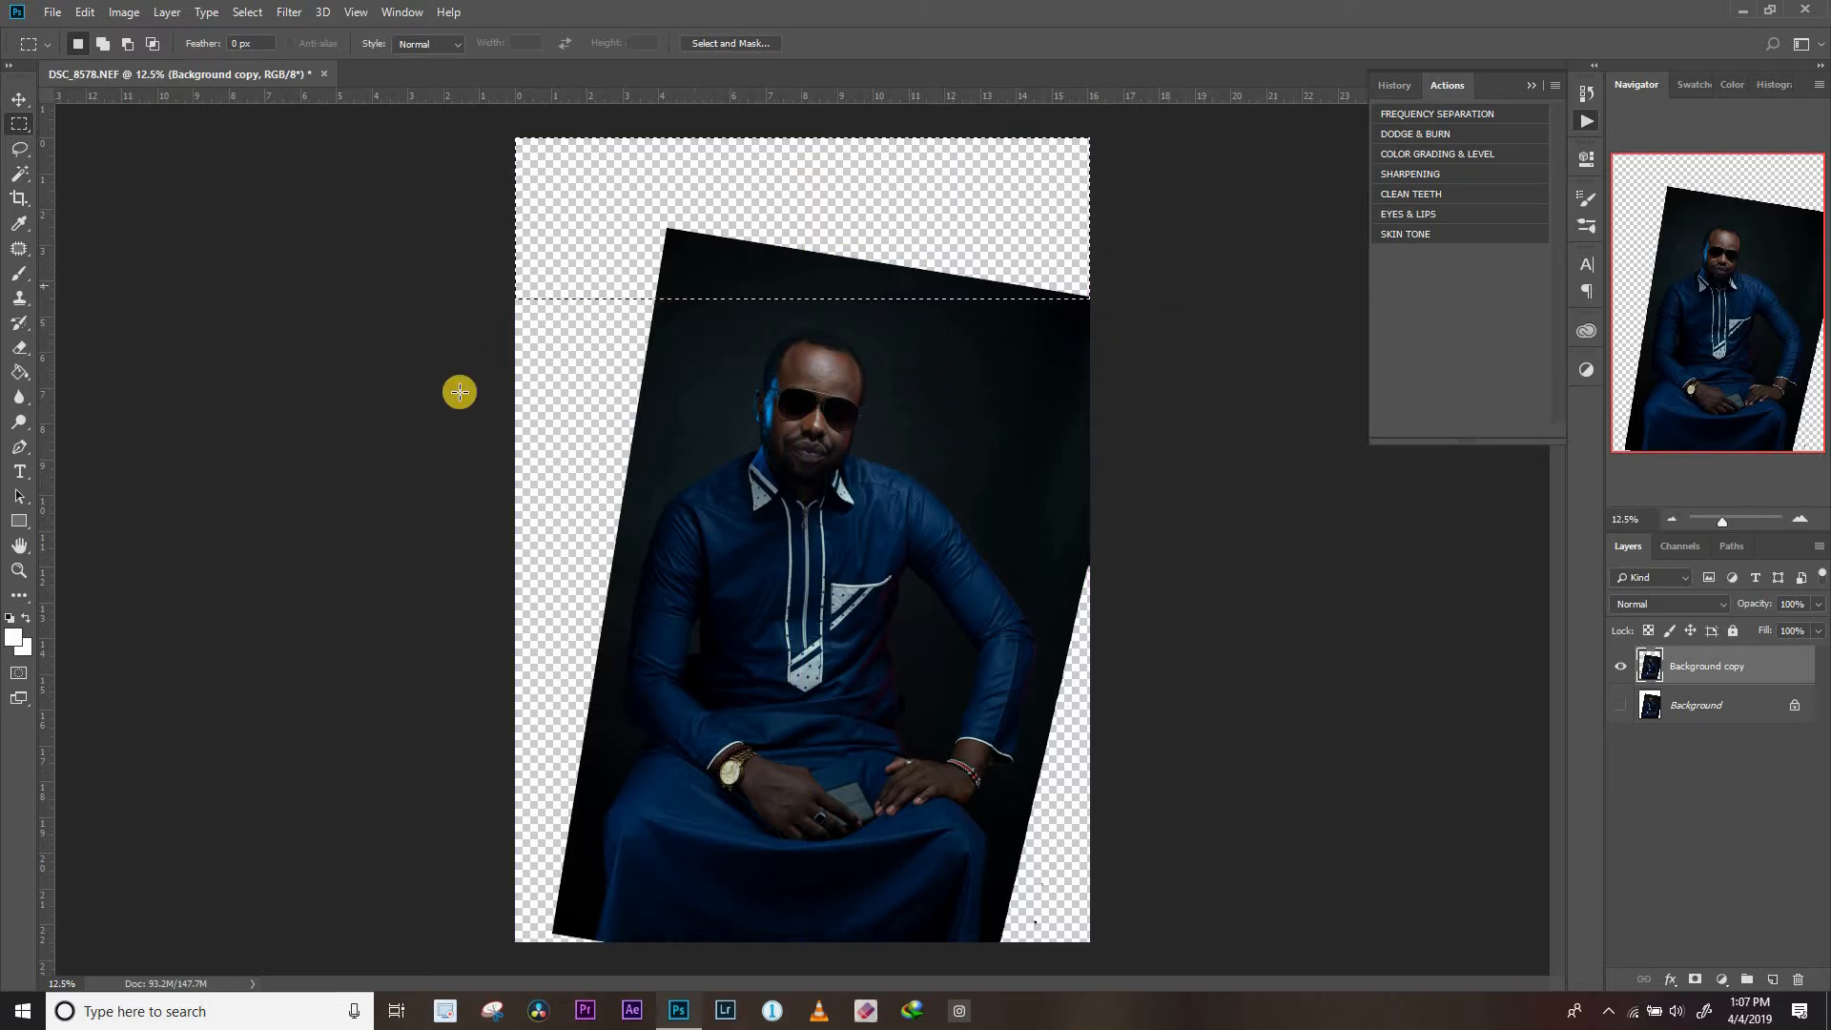
{"action": "left_click", "coordinate": [85, 11]}
{"action": "left_click", "coordinate": [128, 312]}
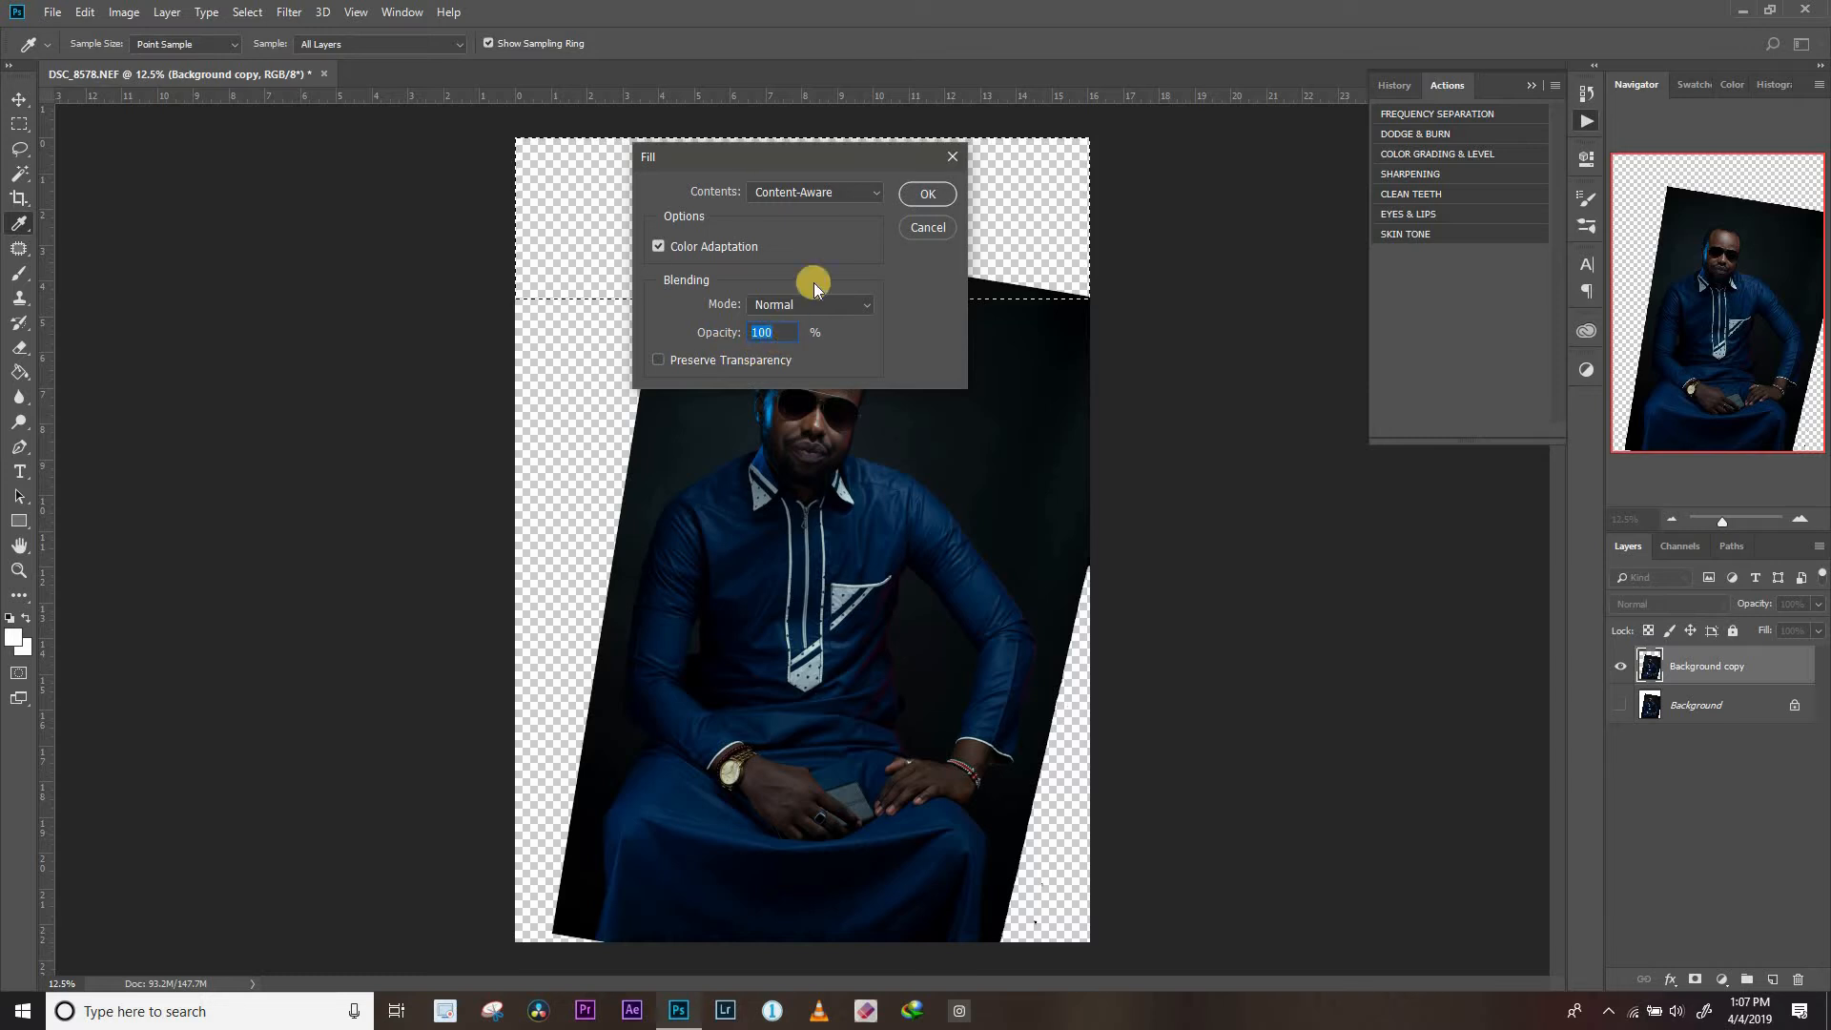
{"action": "left_click", "coordinate": [920, 192]}
{"action": "key", "text": "m"}
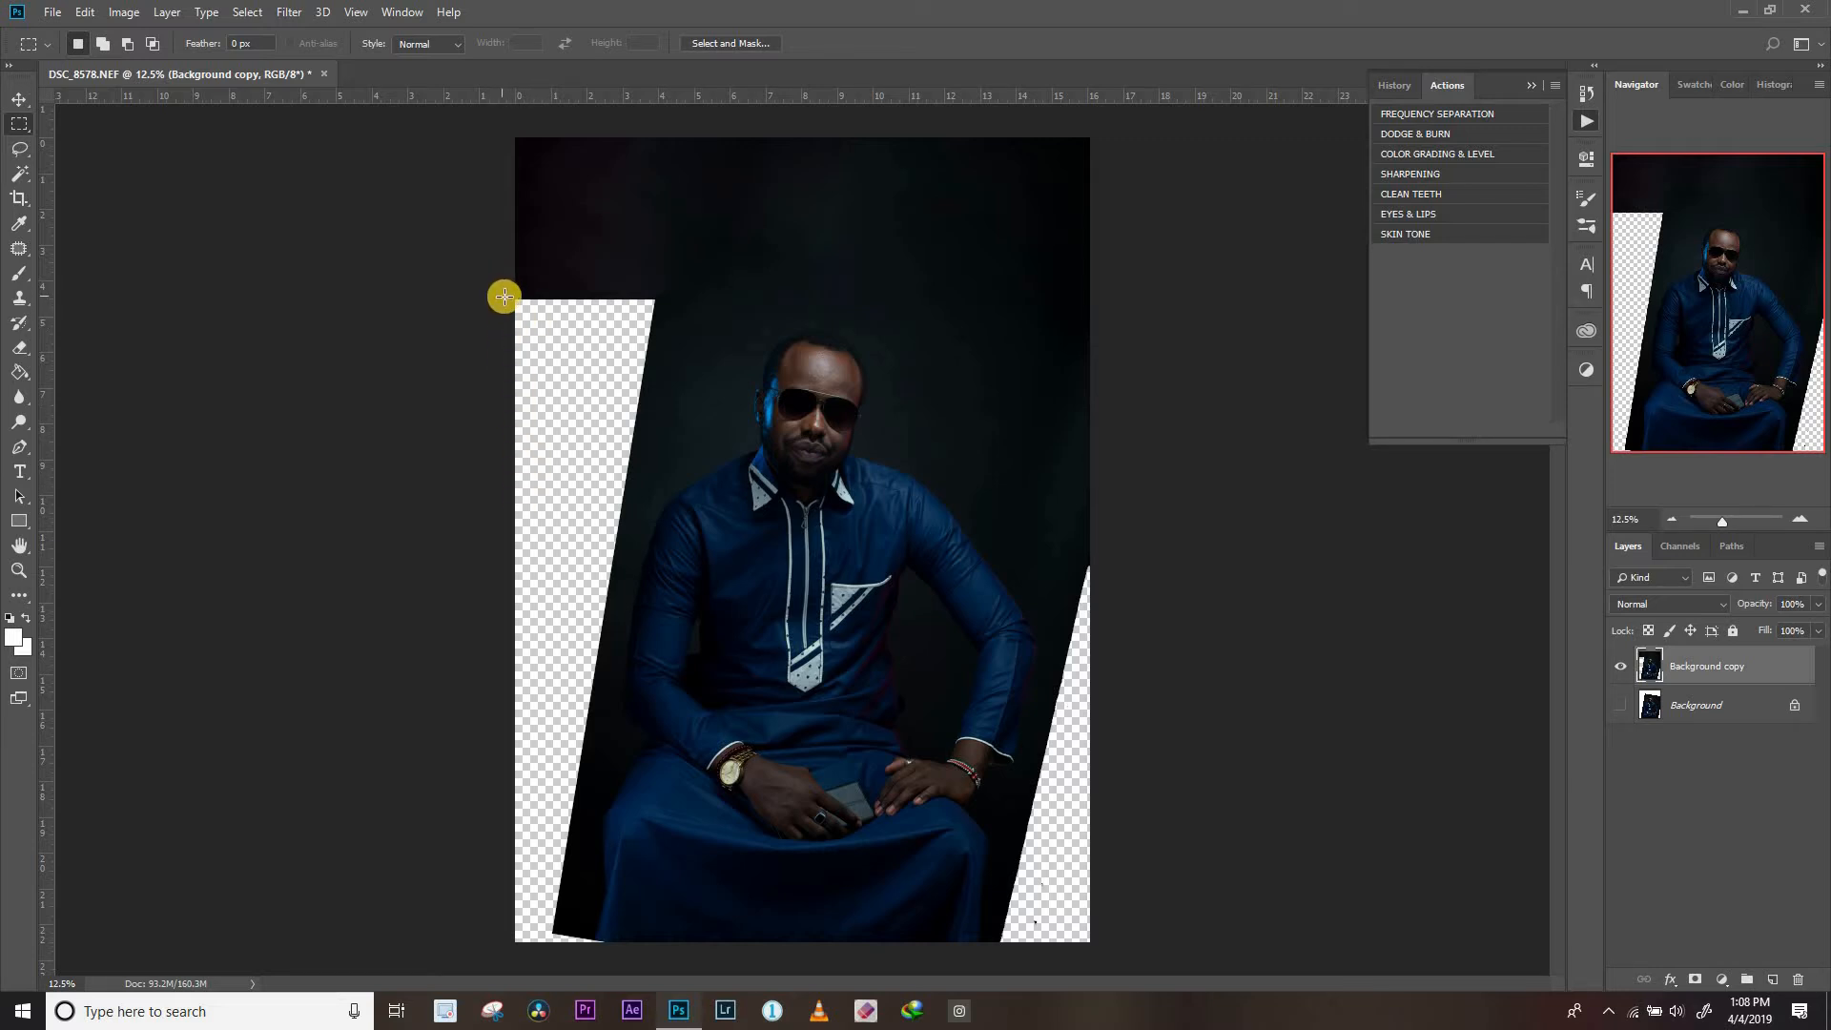
Select the upper part of the transparent area left of the man, fill it with Content-Aware, and deselect
{"action": "left_click_drag", "start_coordinate": [502, 298], "coordinate": [507, 295]}
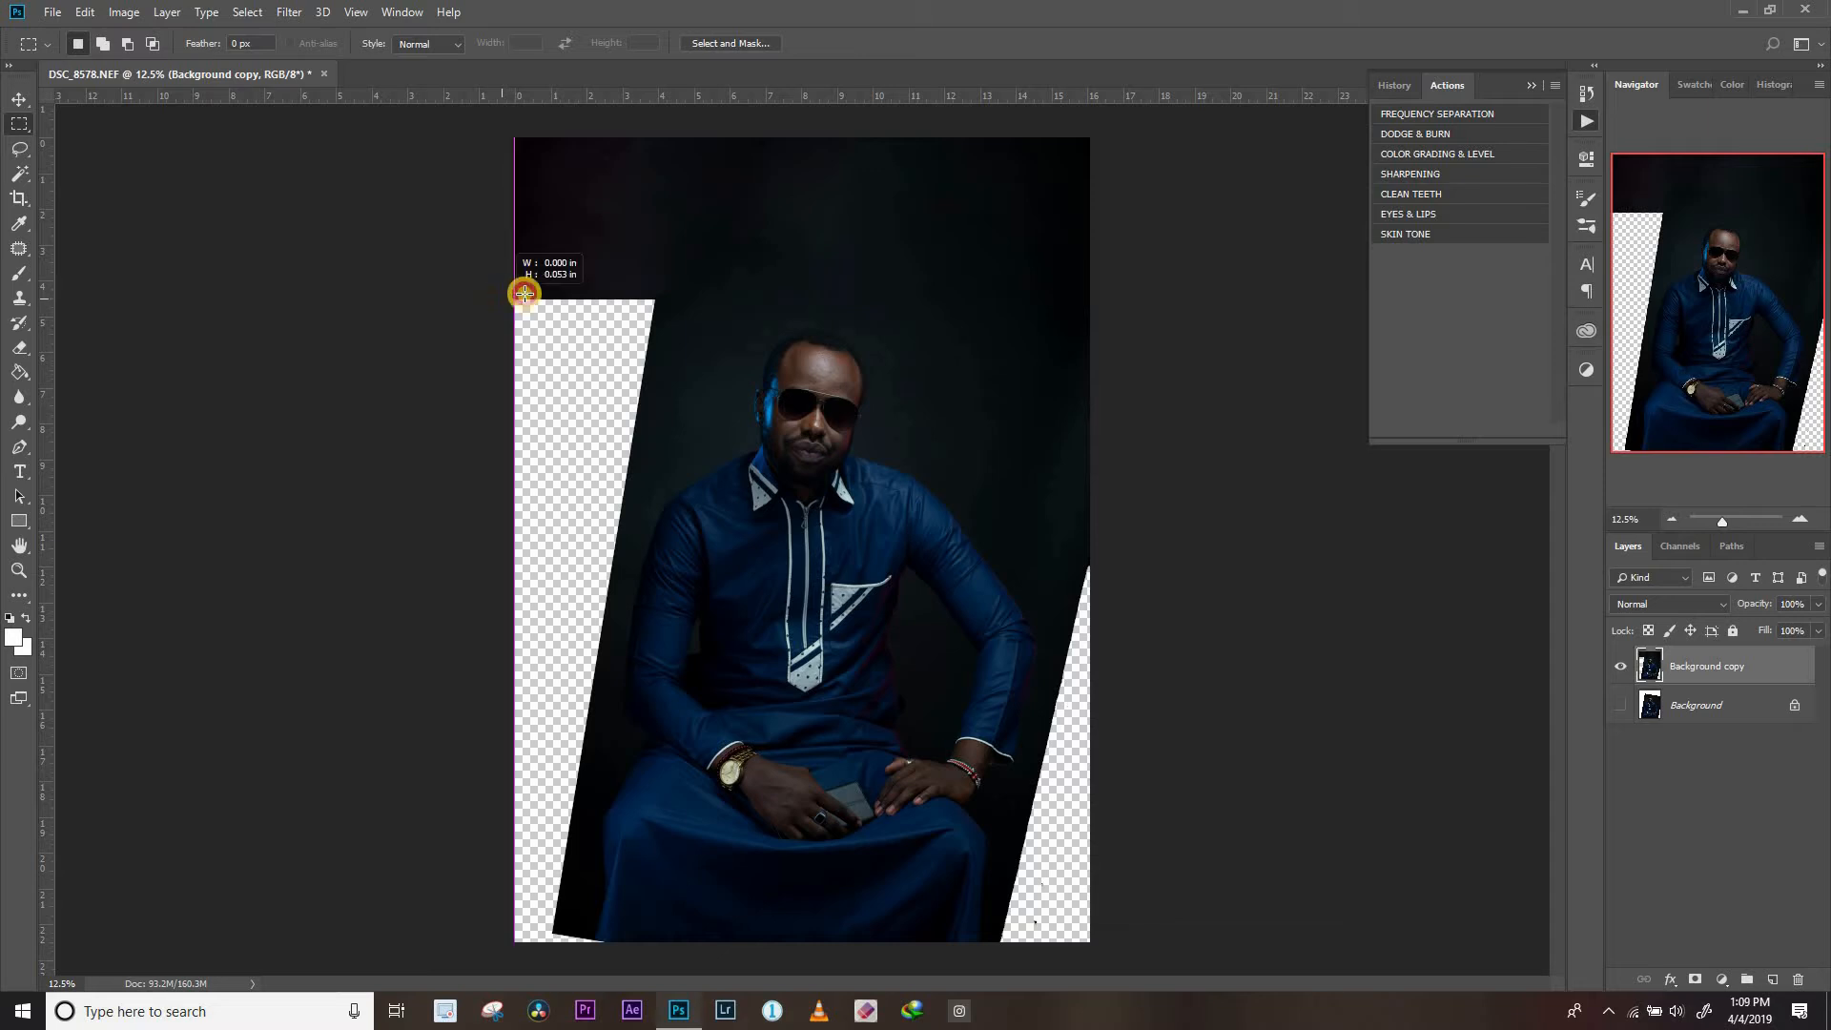
{"action": "left_click_drag", "start_coordinate": [621, 315], "coordinate": [657, 460]}
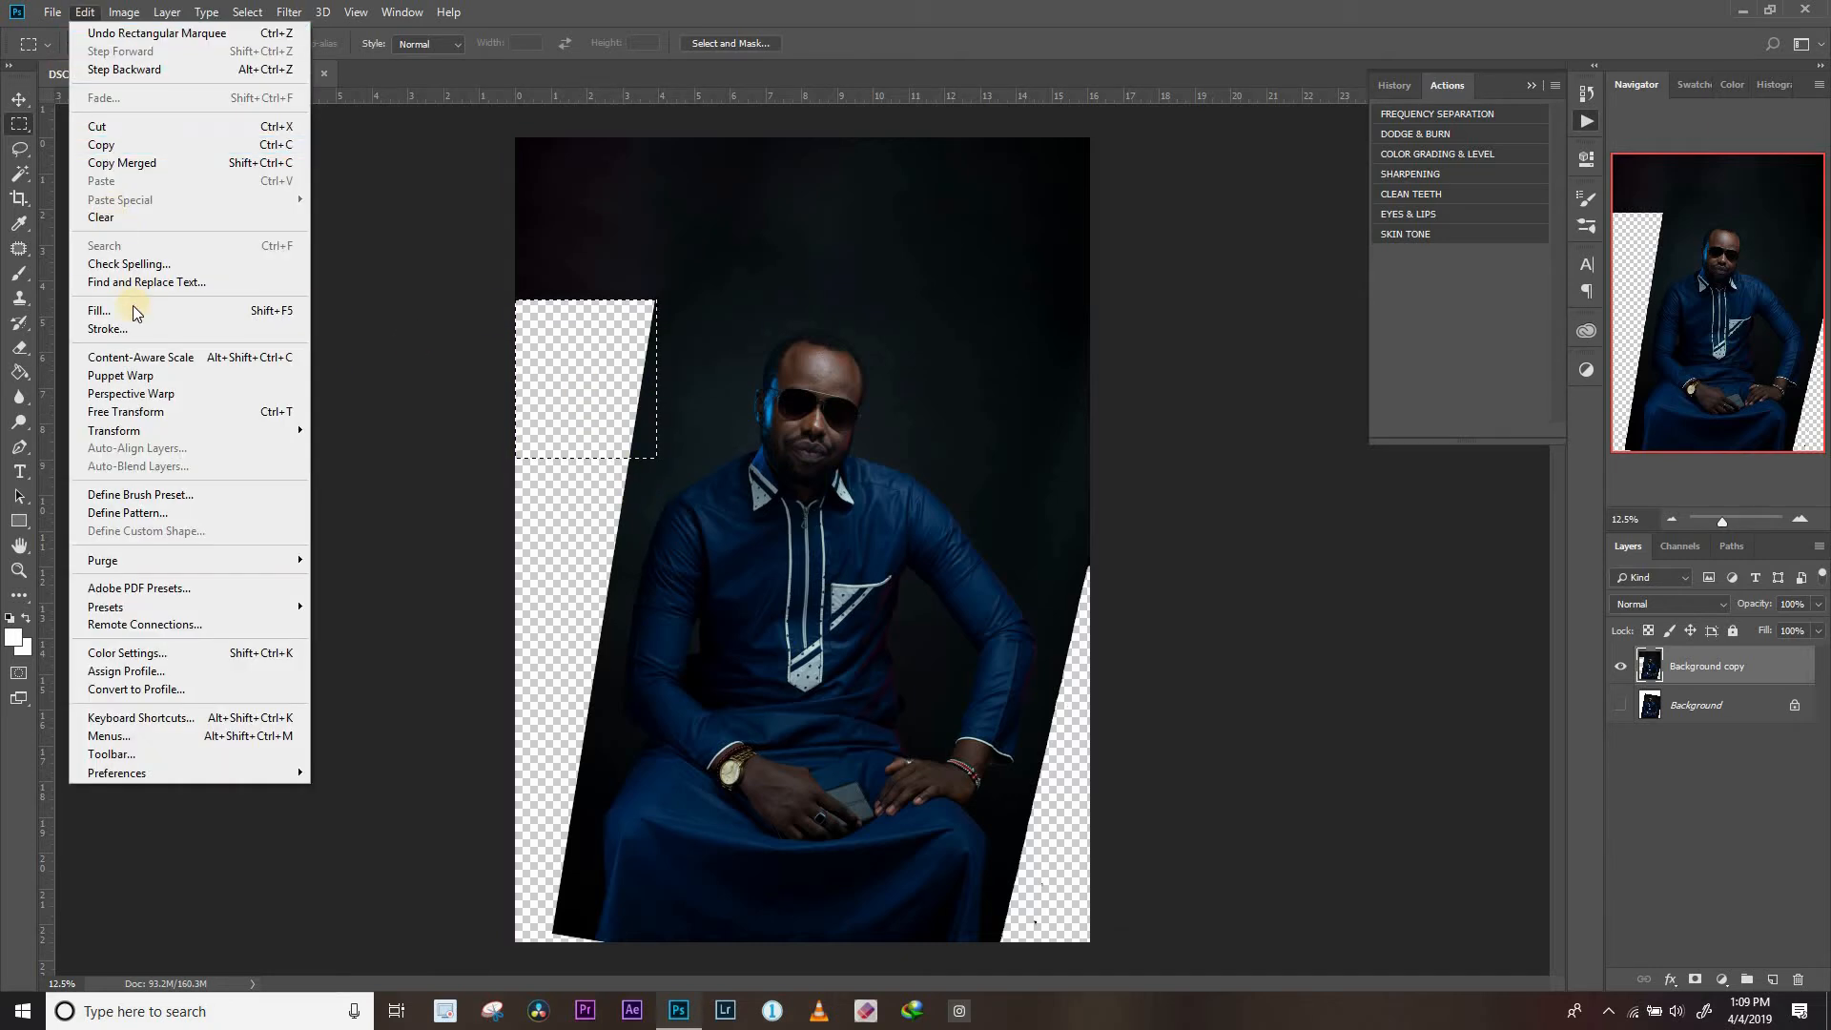
{"action": "left_click", "coordinate": [134, 306]}
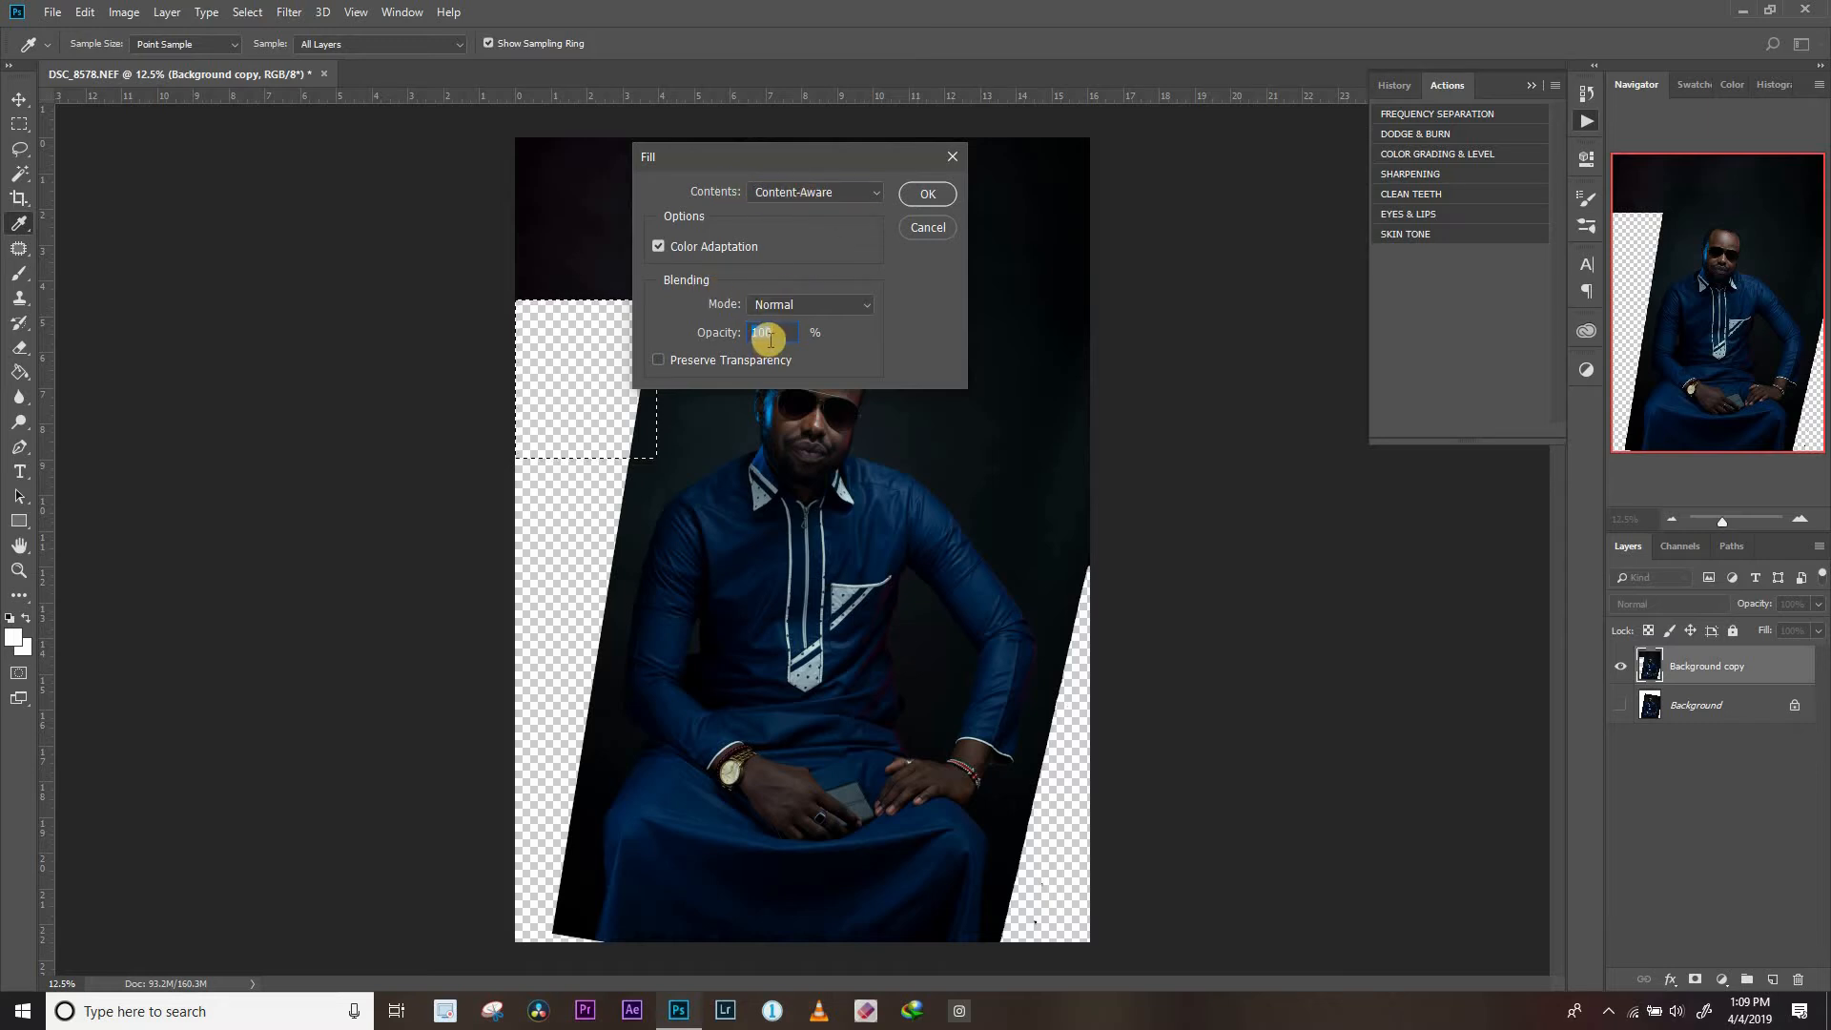
{"action": "left_click", "coordinate": [913, 197]}
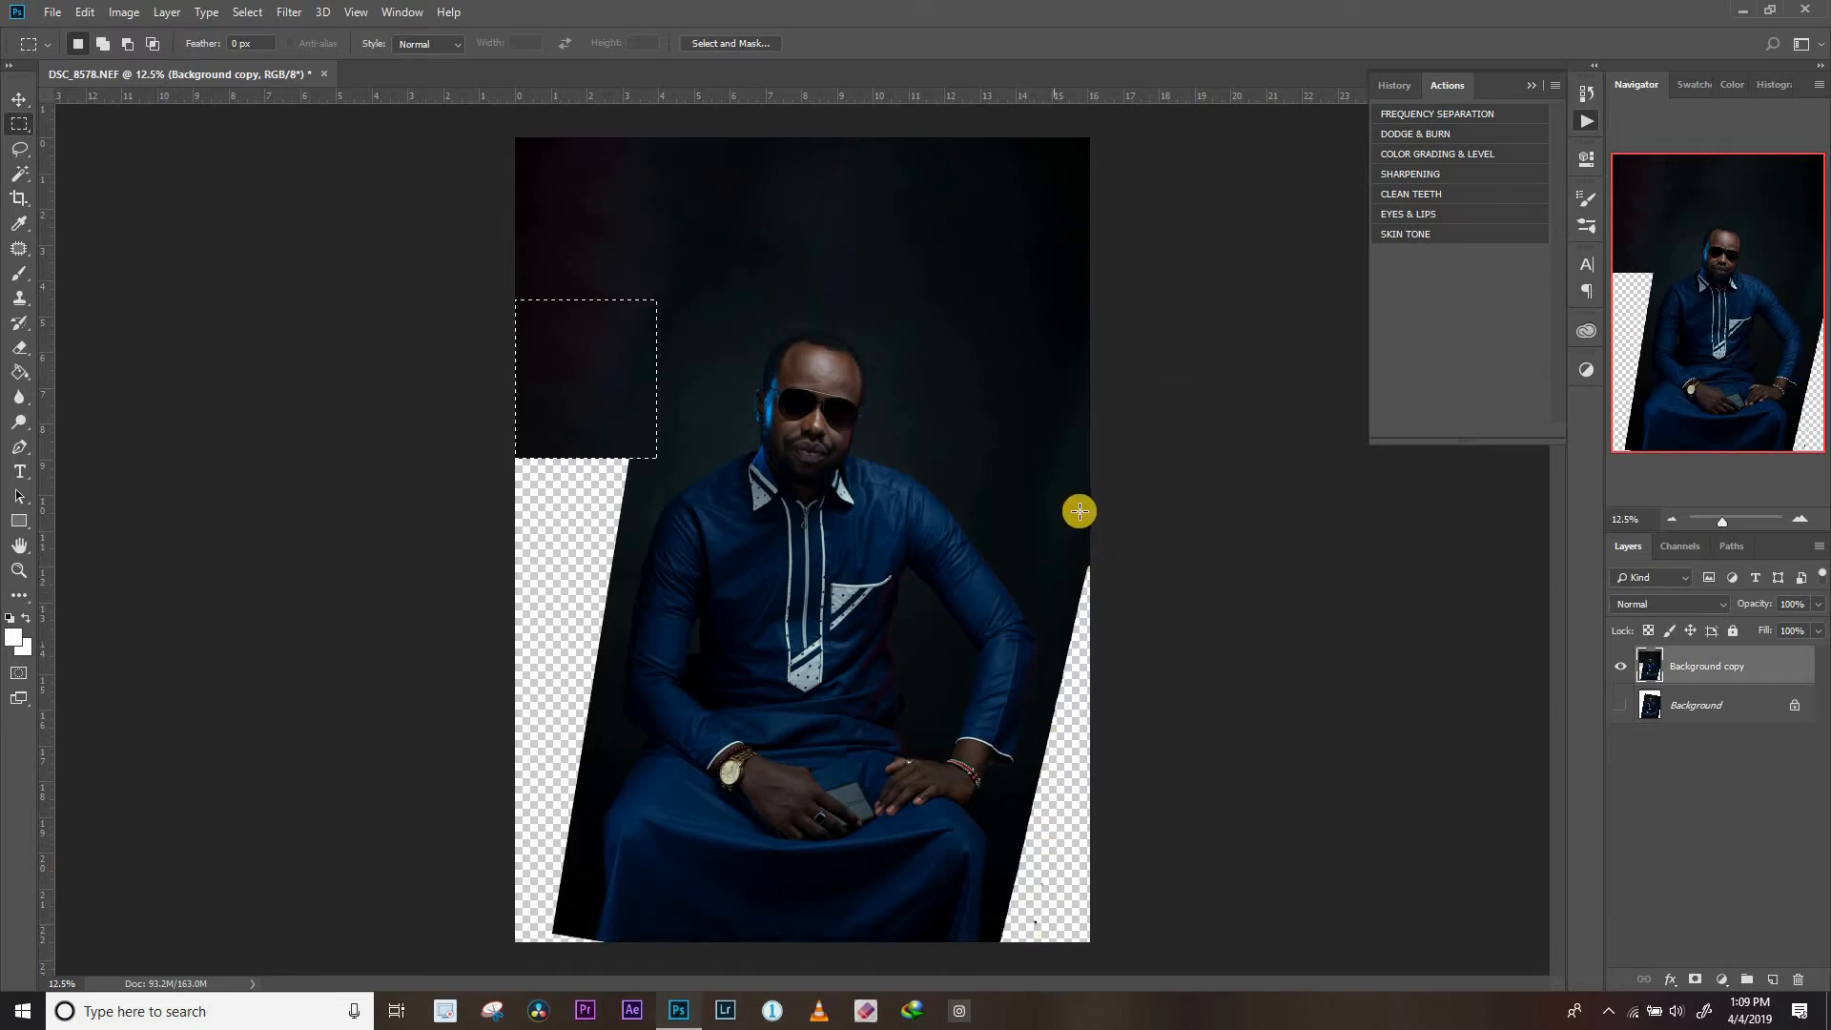
{"action": "key", "text": "ctrl+d"}
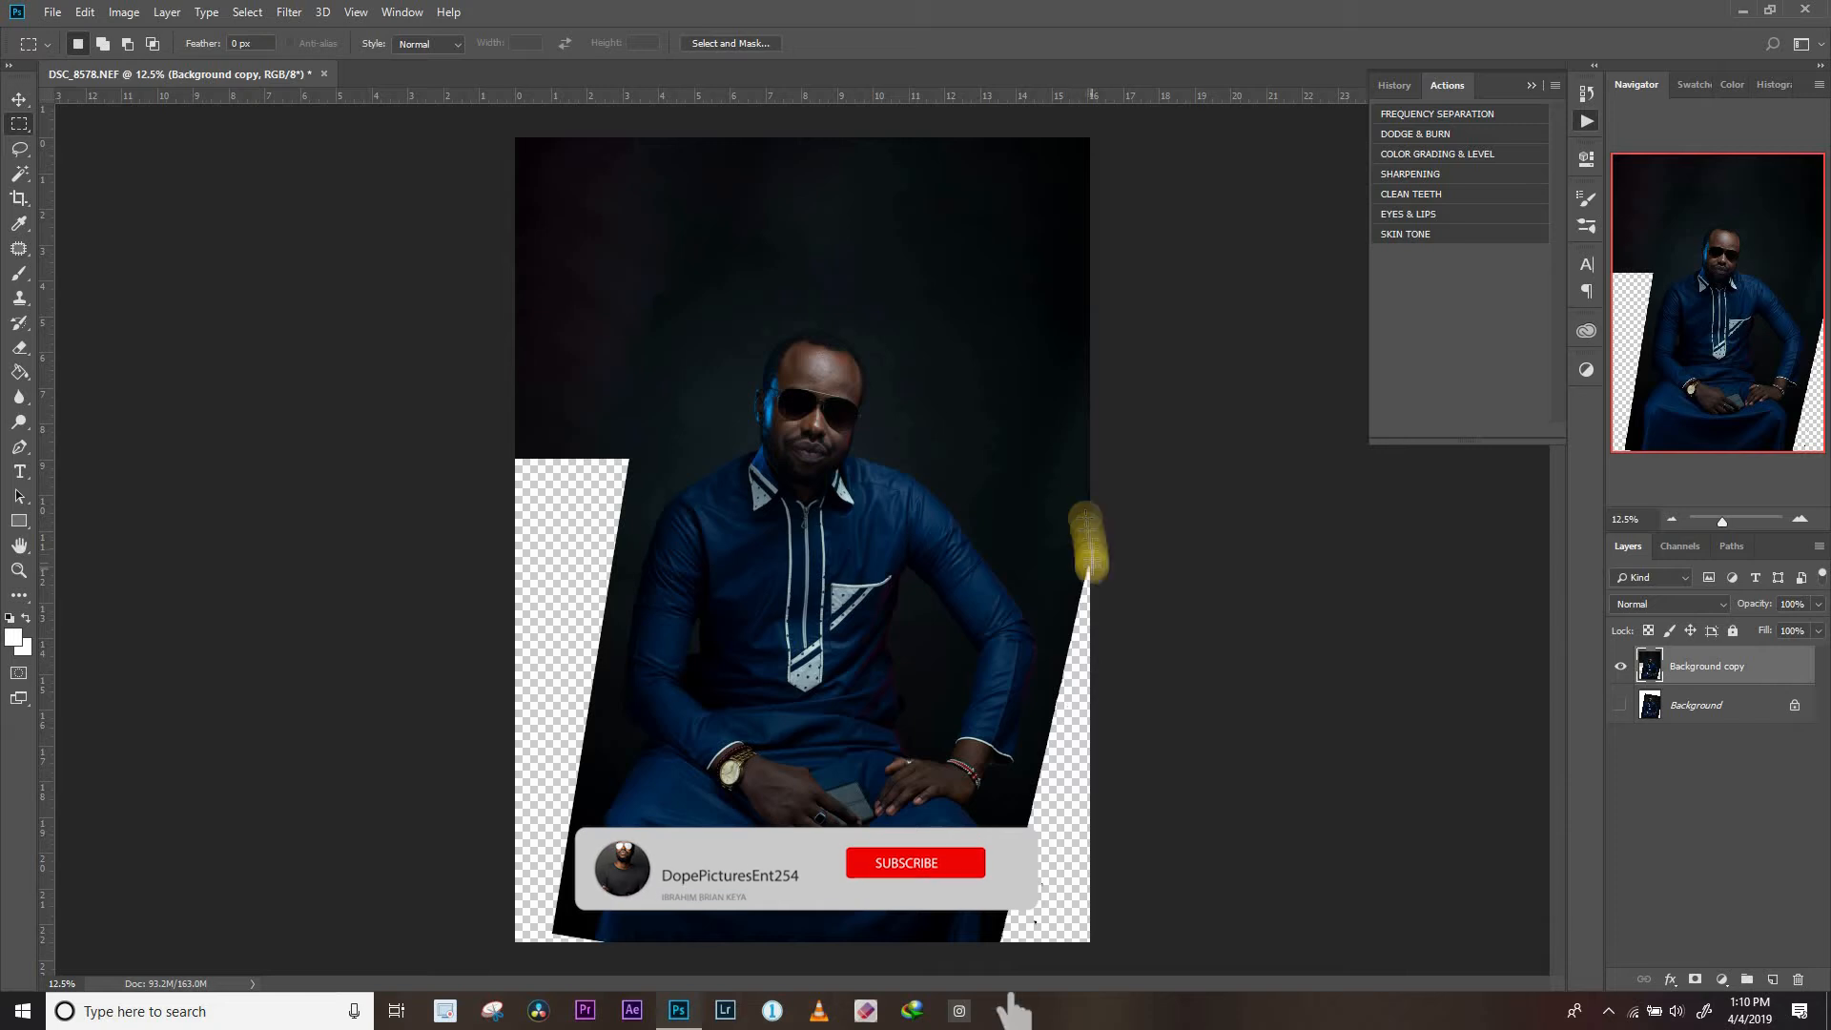
Fill the remaining transparent areas on both sides of the man section by section with Content-Aware
{"action": "left_click", "coordinate": [85, 11]}
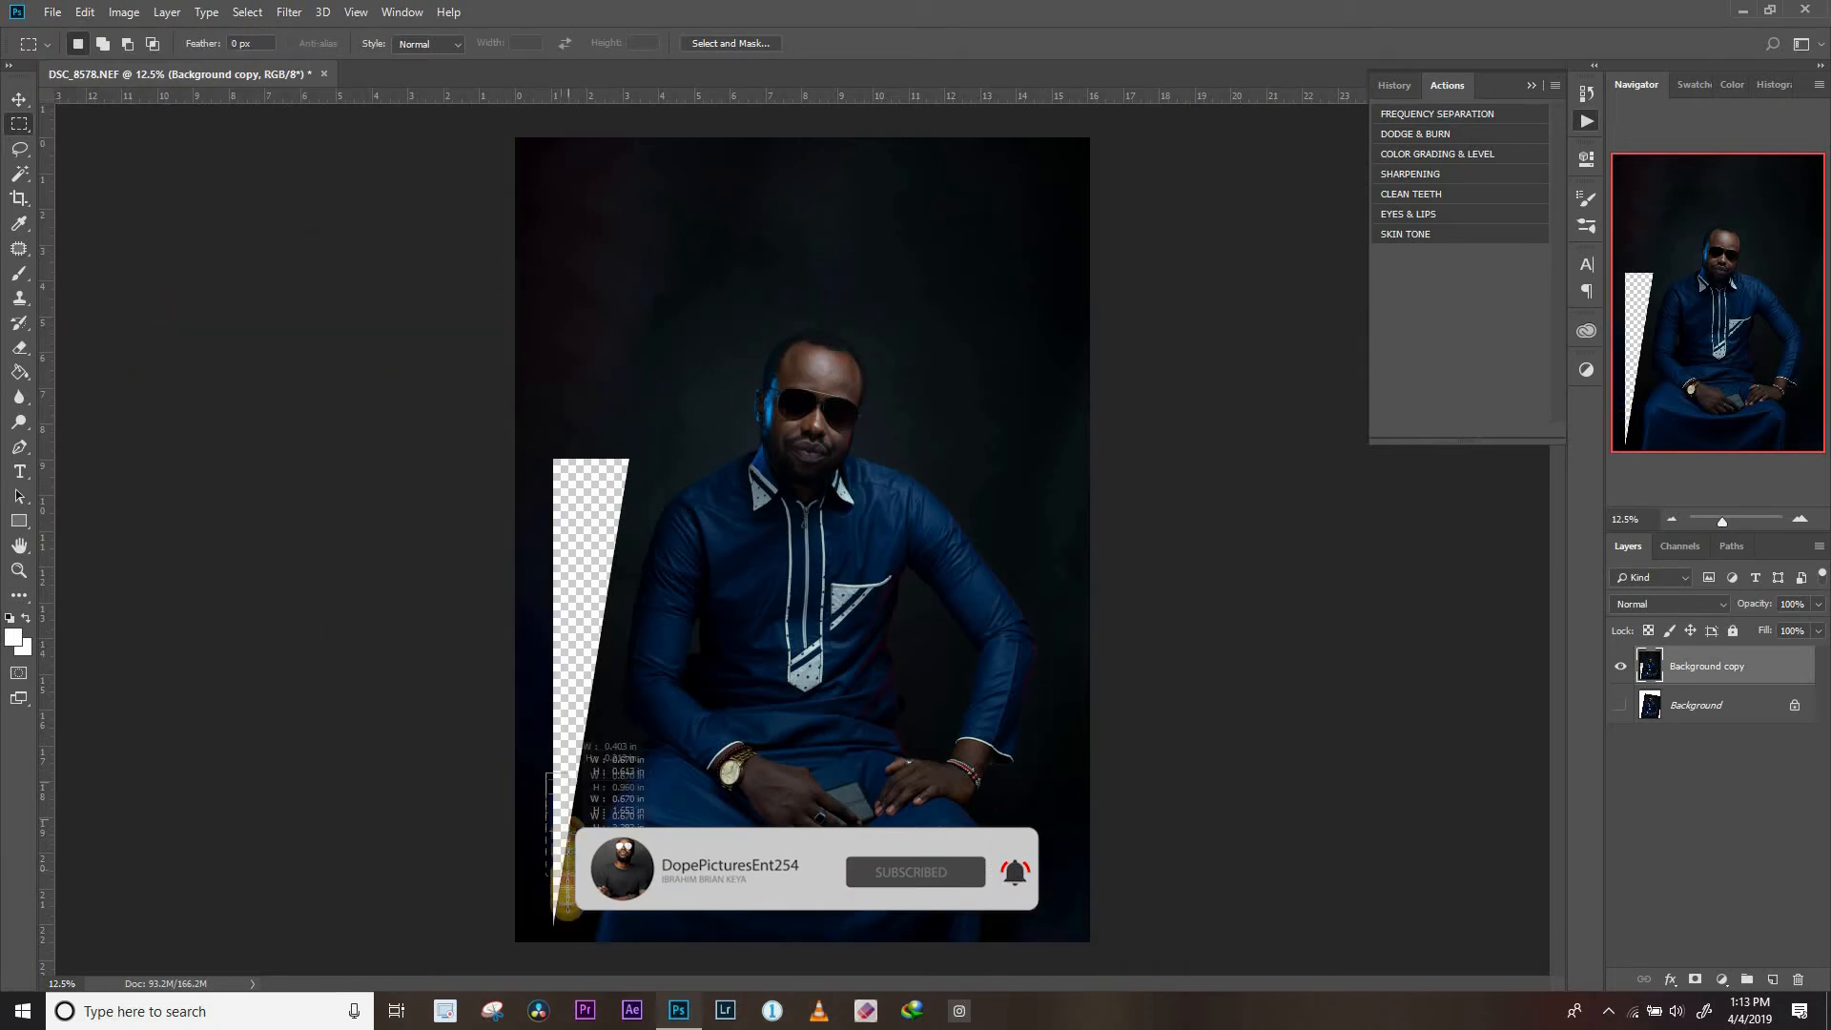
{"action": "key", "text": "shift+F5"}
{"action": "left_click", "coordinate": [932, 196]}
{"action": "mouse_move", "coordinate": [552, 793]}
{"action": "left_mouse_down"}
{"action": "mouse_move", "coordinate": [581, 453]}
{"action": "mouse_move", "coordinate": [632, 508]}
{"action": "mouse_move", "coordinate": [632, 603]}
{"action": "left_mouse_up"}
{"action": "key", "text": "shift+F5"}
{"action": "left_click", "coordinate": [932, 196]}
{"action": "key", "text": "shift+F5"}
{"action": "left_click", "coordinate": [932, 197]}
{"action": "key", "text": "shift+F5"}
{"action": "left_click", "coordinate": [932, 197]}
Clean up the rebuilt background above and on both sides of the man, and clear the selection
{"action": "left_click", "coordinate": [19, 249]}
{"action": "left_click_drag", "start_coordinate": [706, 223], "coordinate": [711, 215]}
{"action": "left_click_drag", "start_coordinate": [555, 611], "coordinate": [626, 369]}
{"action": "left_click_drag", "start_coordinate": [1078, 656], "coordinate": [989, 364]}
{"action": "key", "text": "ctrl+d"}
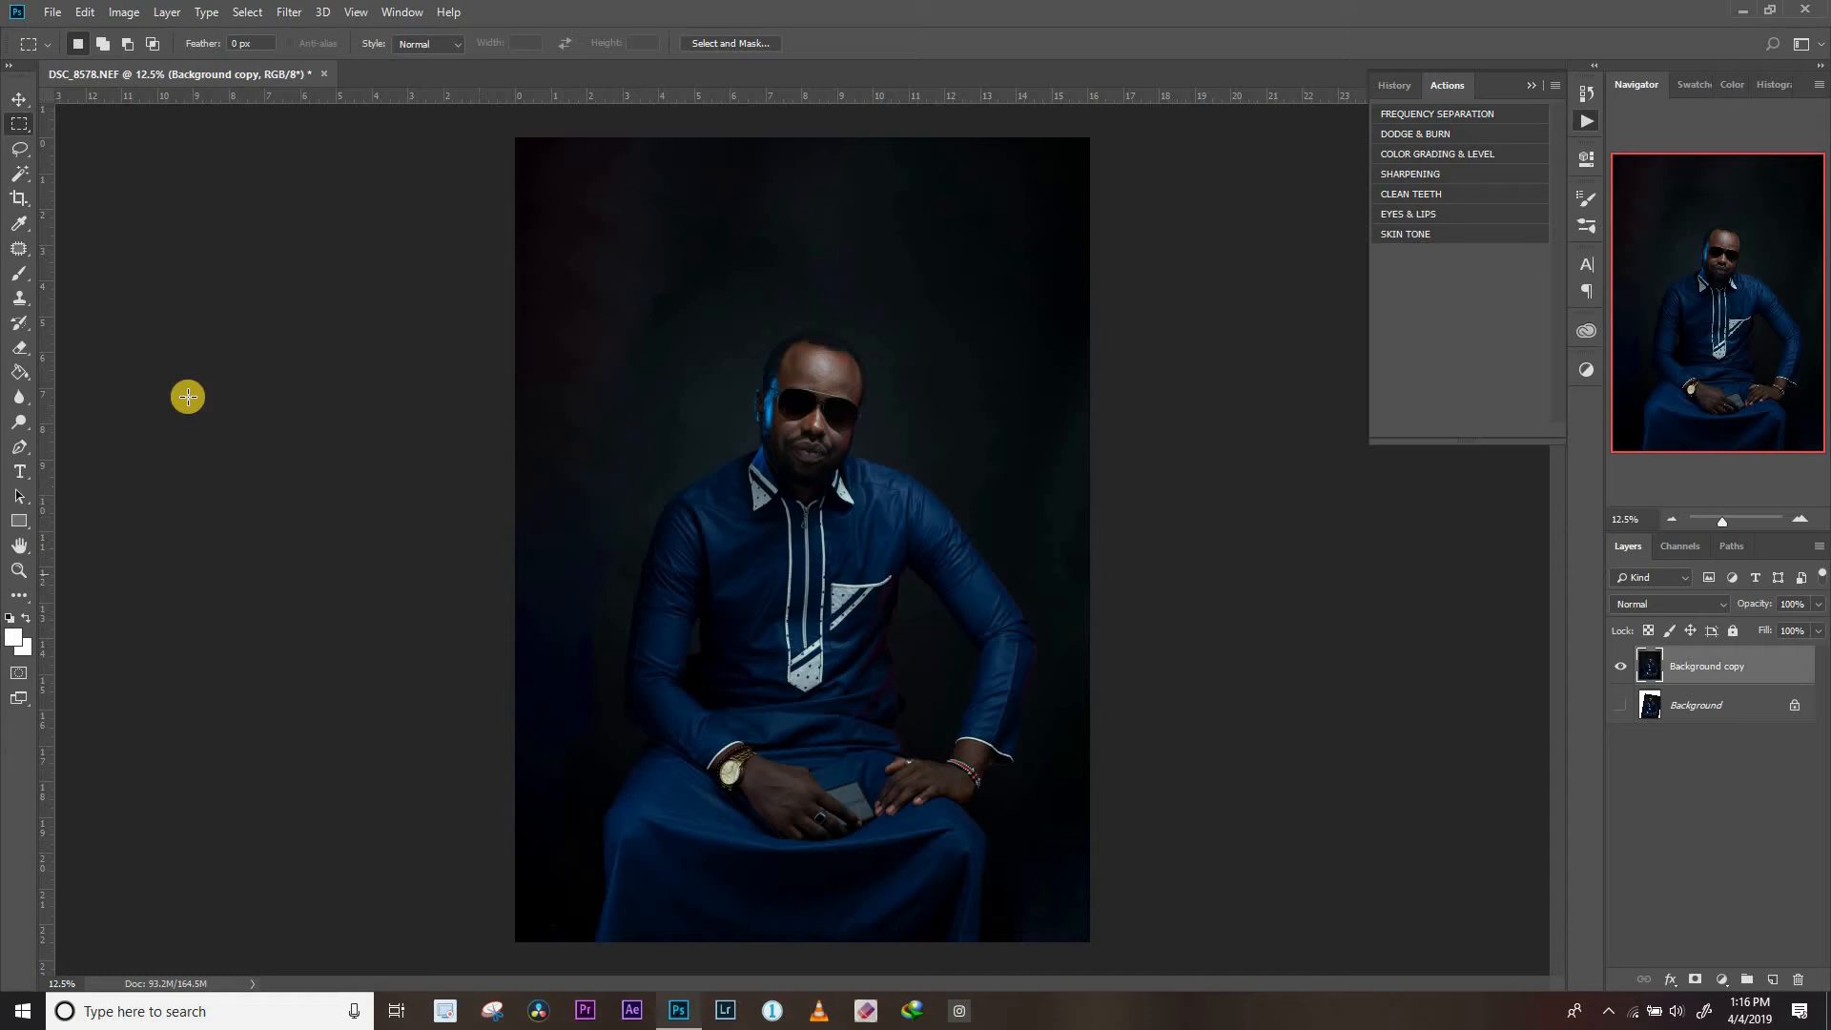
Use the Patch Tool in Source mode to even out the background around the man's head and along the left side
{"action": "left_click", "coordinate": [19, 249]}
{"action": "right_click", "coordinate": [21, 251]}
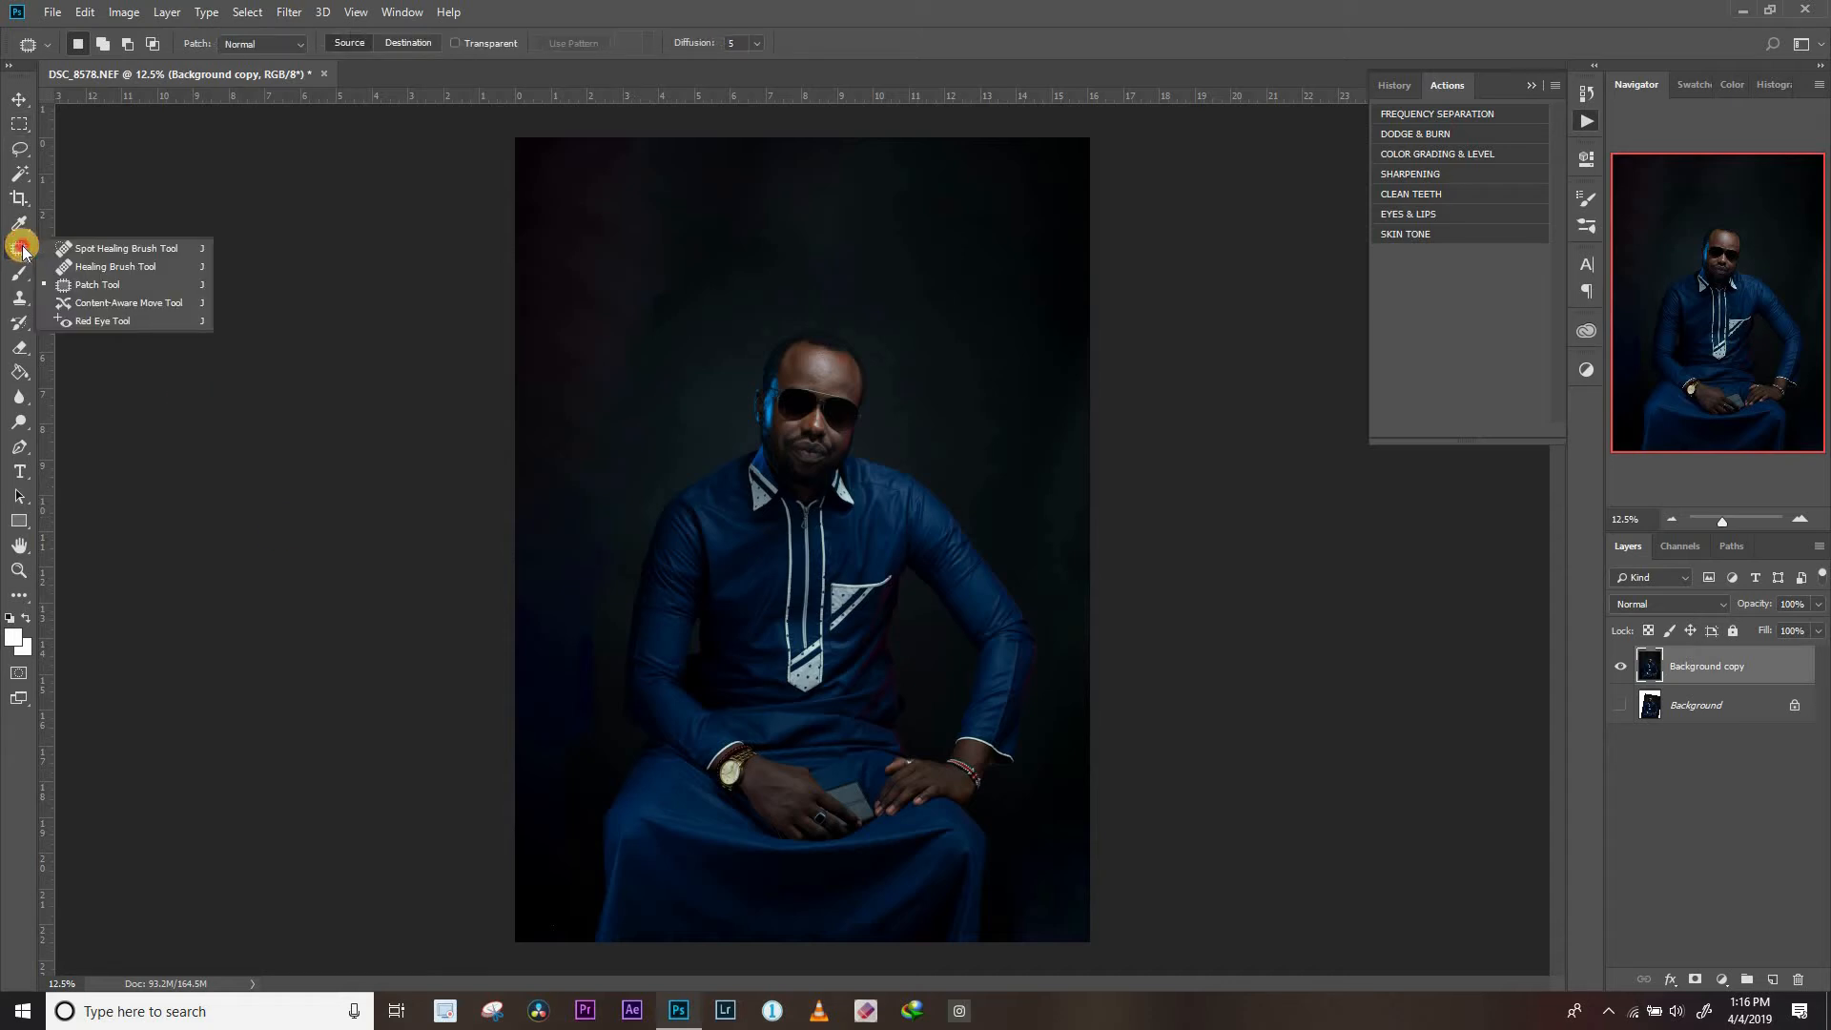
{"action": "left_click", "coordinate": [77, 287]}
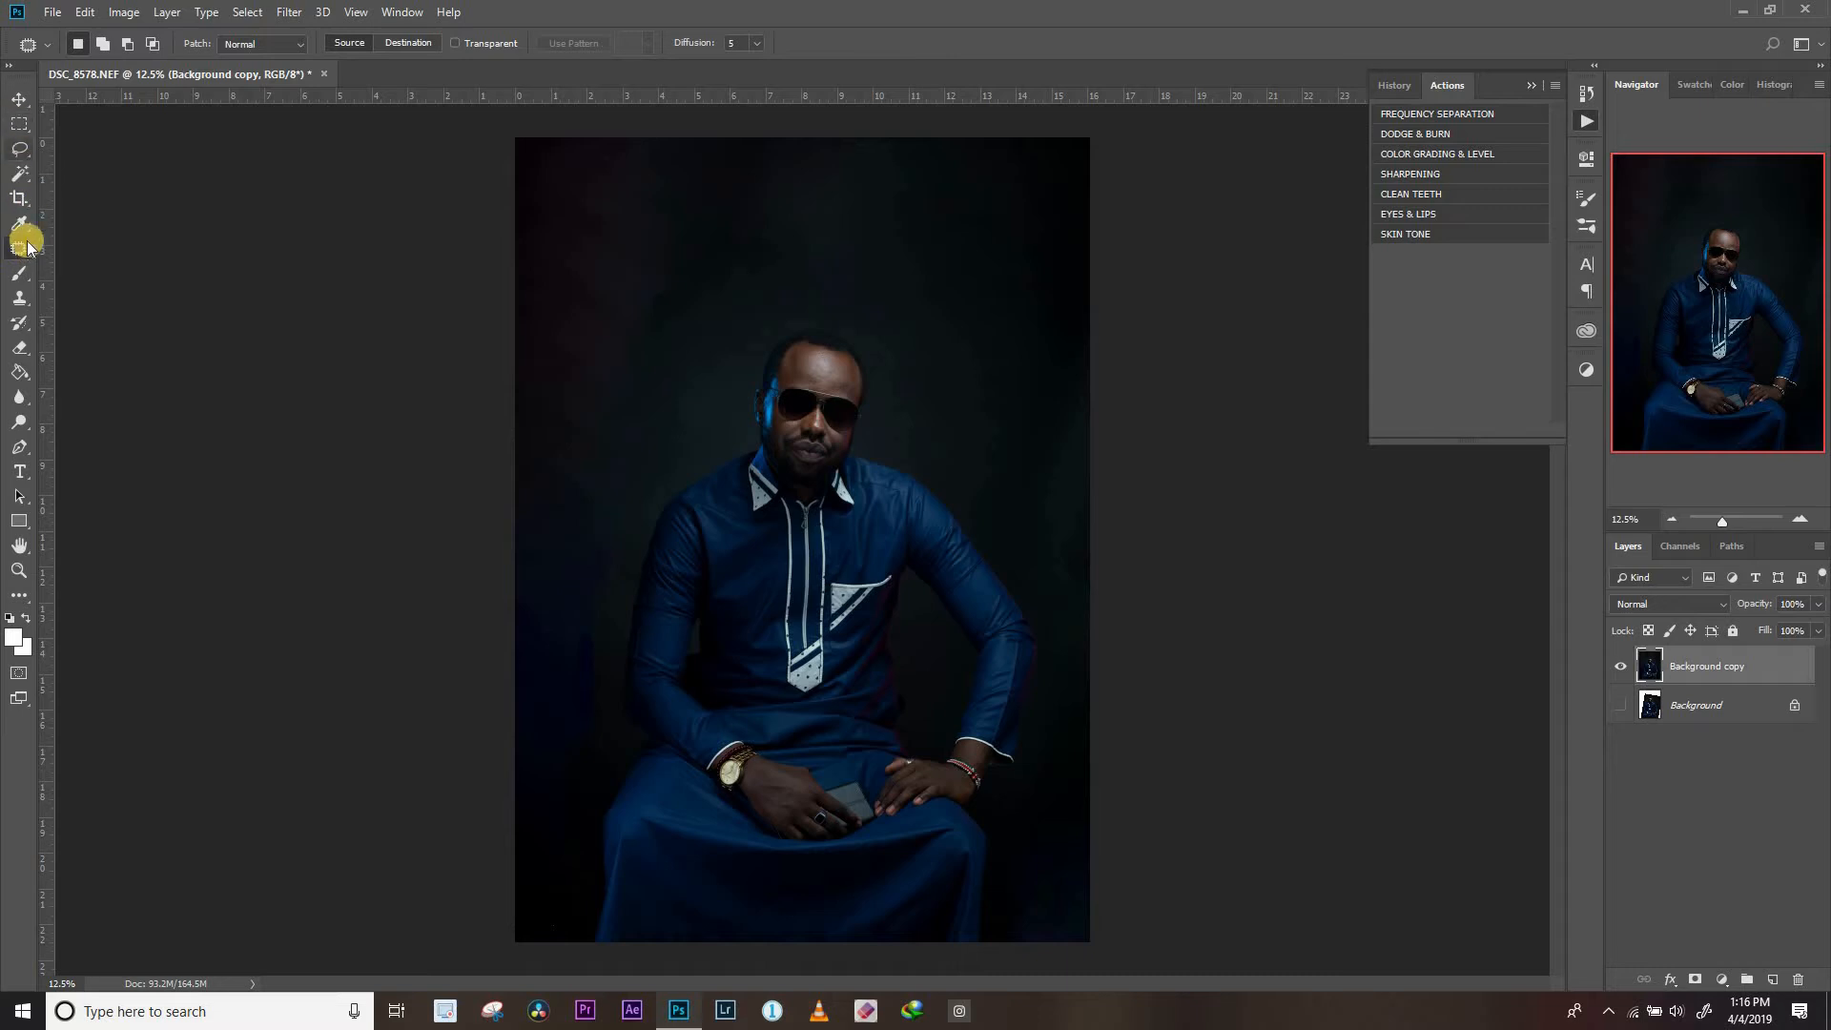
{"action": "right_click", "coordinate": [23, 250]}
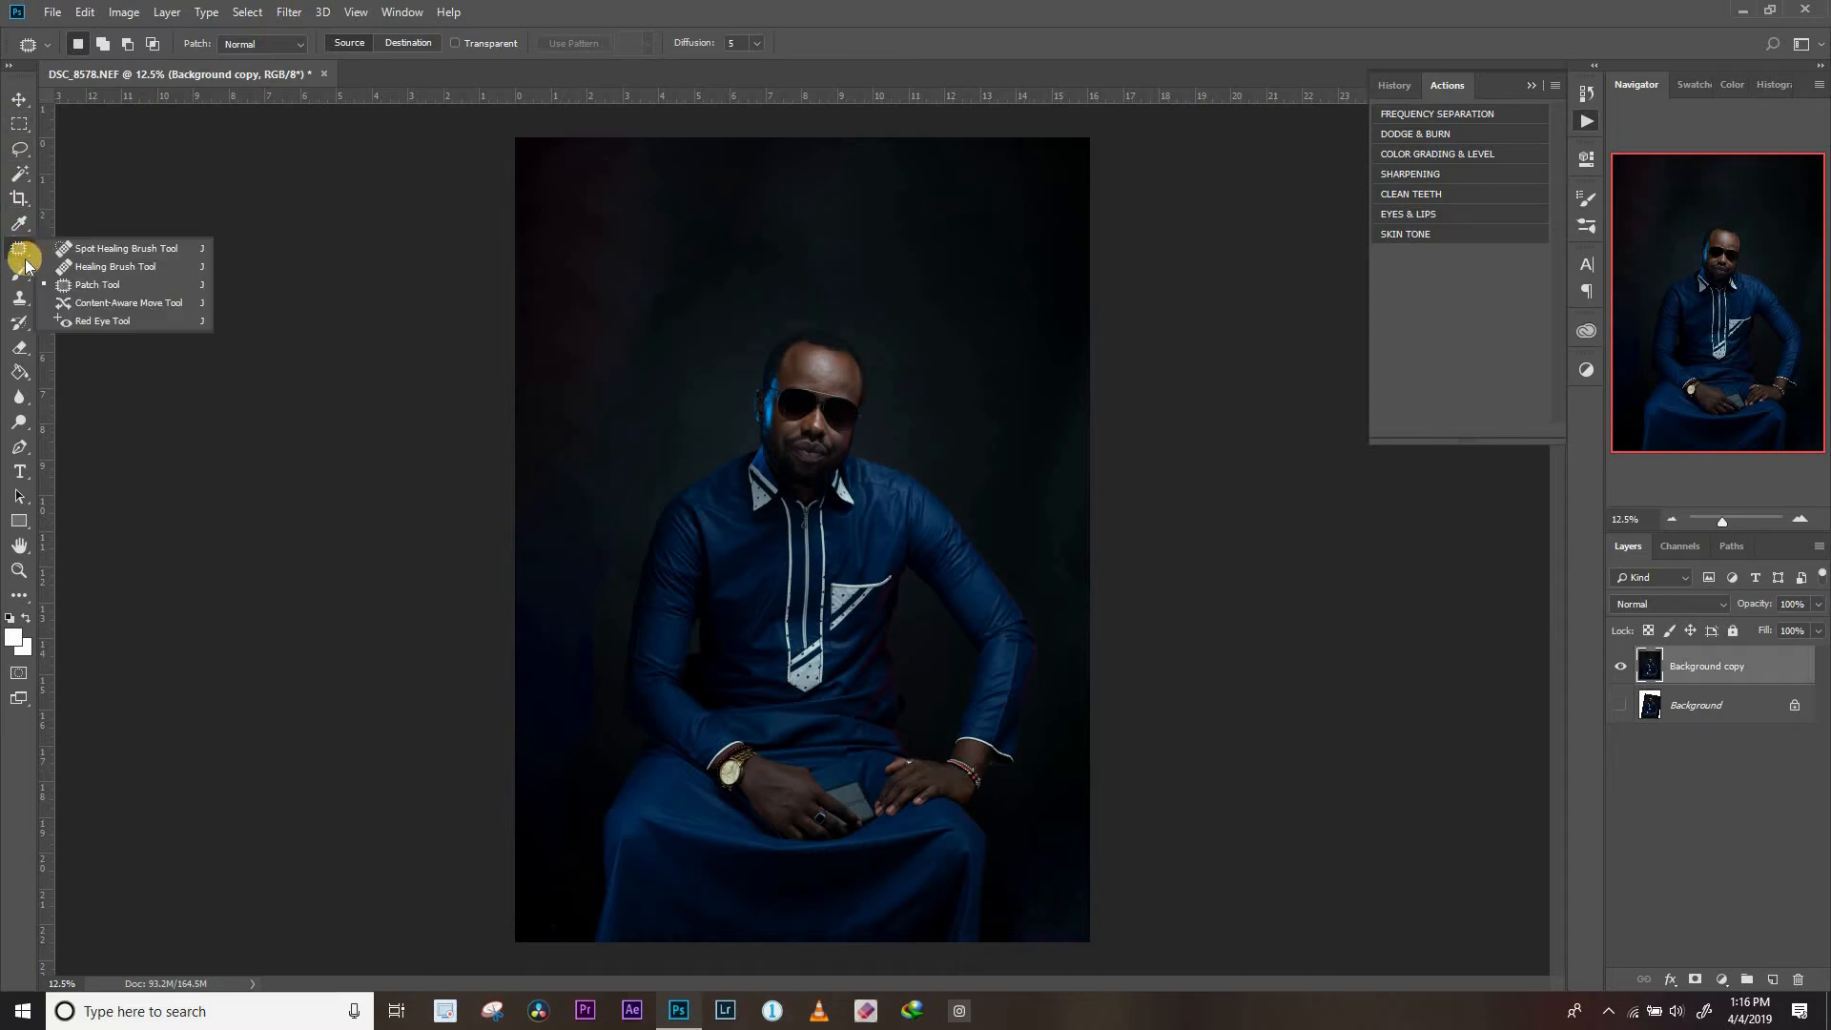
{"action": "left_click", "coordinate": [89, 287]}
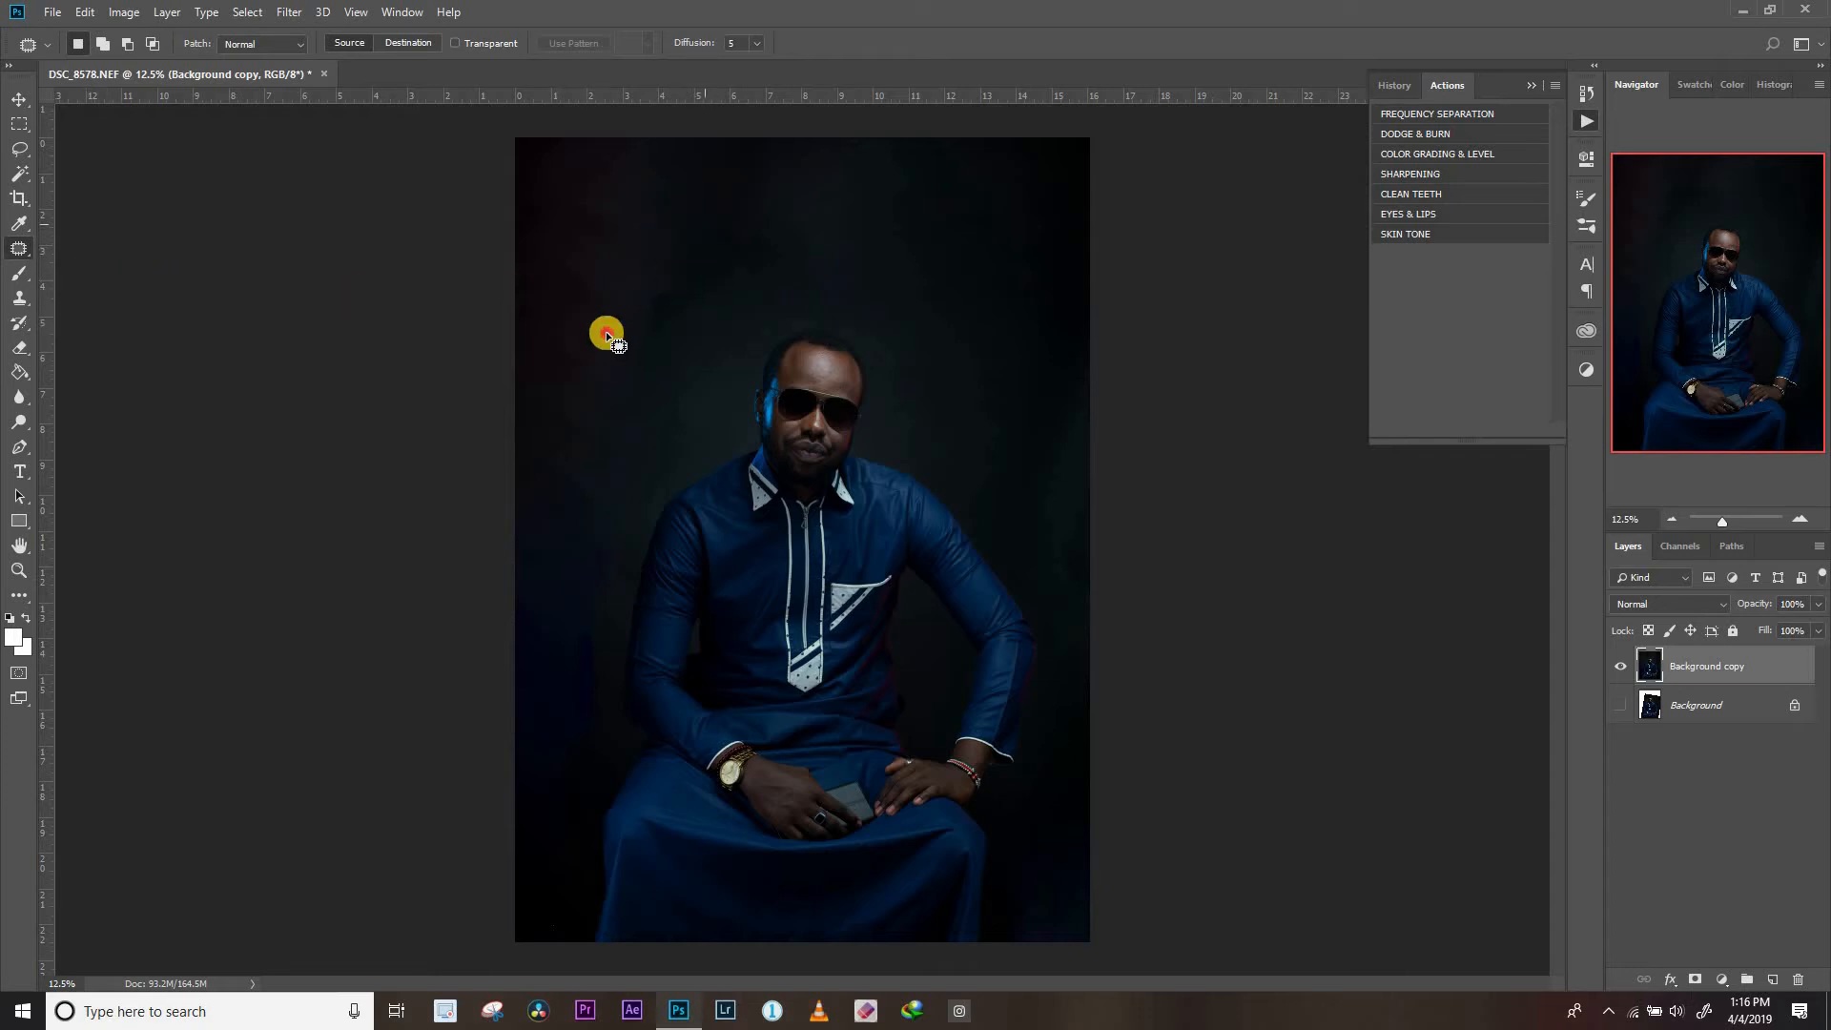
{"action": "mouse_move", "coordinate": [687, 291]}
{"action": "left_mouse_down"}
{"action": "mouse_move", "coordinate": [675, 314]}
{"action": "mouse_move", "coordinate": [805, 245]}
{"action": "mouse_move", "coordinate": [892, 250]}
{"action": "left_mouse_up"}
{"action": "left_click_drag", "start_coordinate": [546, 683], "coordinate": [541, 848]}
{"action": "left_click_drag", "start_coordinate": [653, 490], "coordinate": [618, 499]}
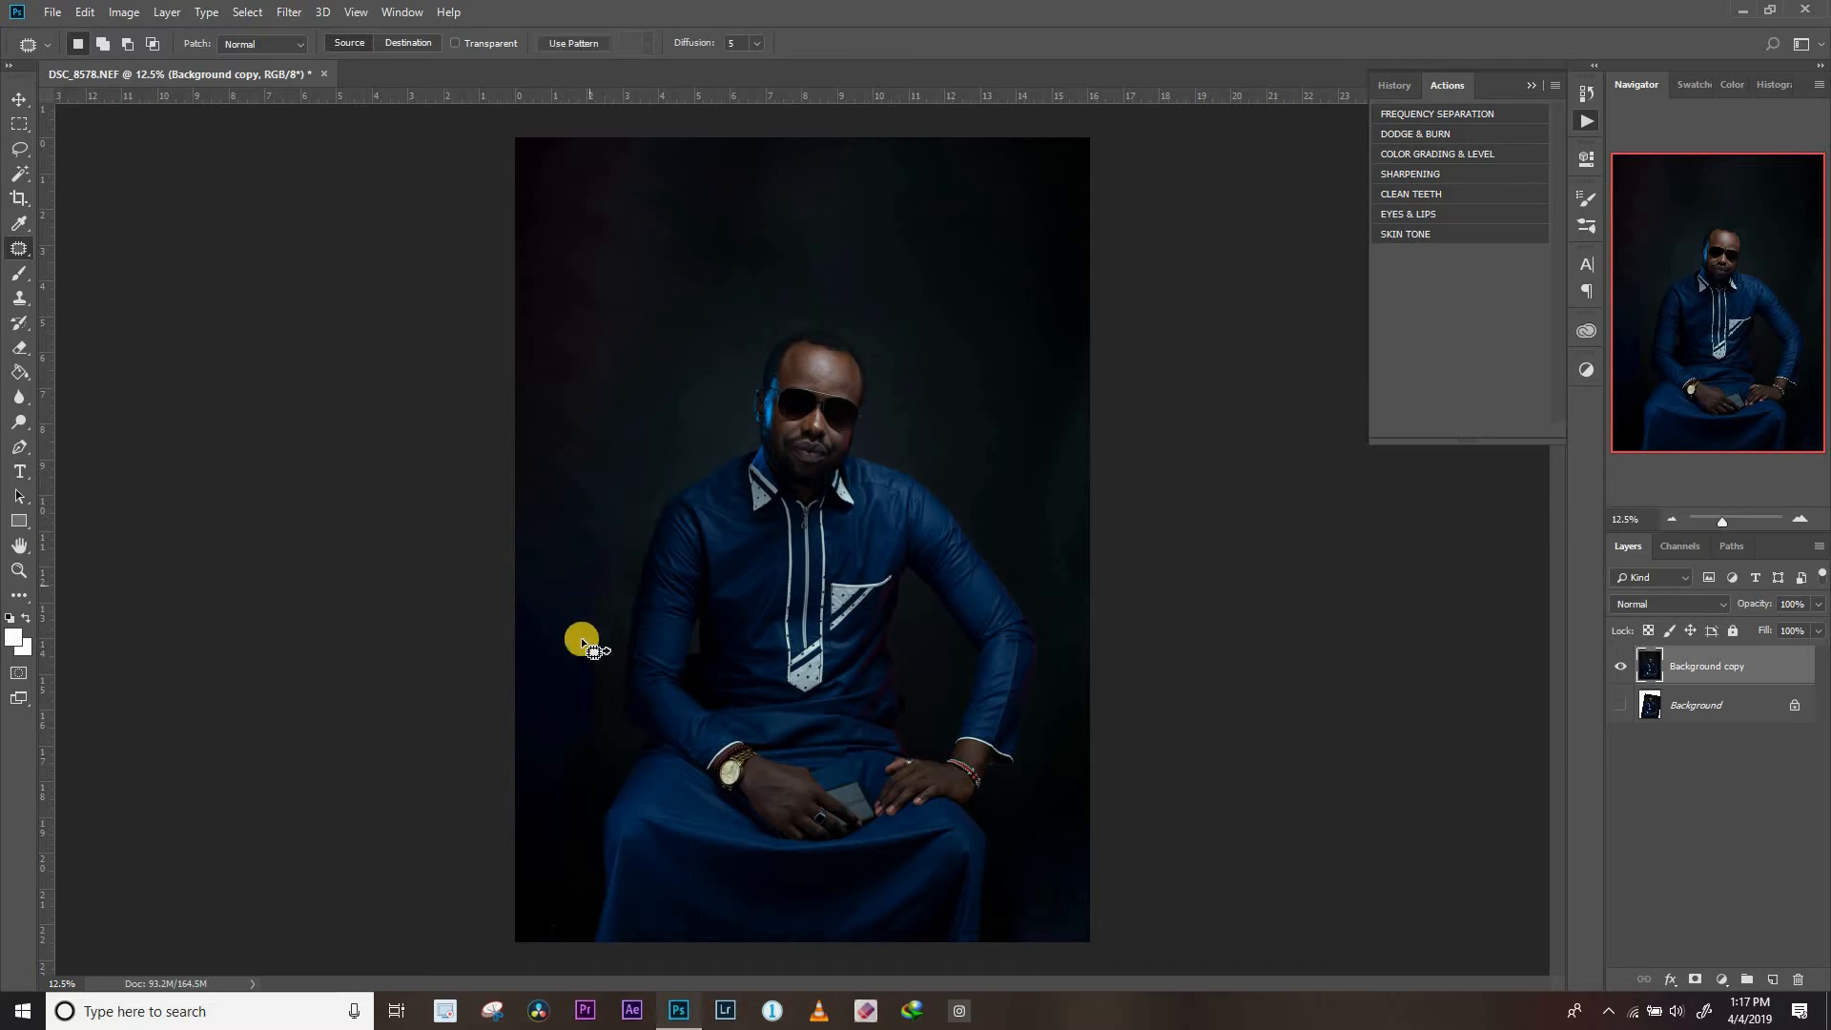
Patch the long strip left of the man with background from higher up, and even out the photo's right edge
{"action": "left_click_drag", "start_coordinate": [597, 570], "coordinate": [639, 356]}
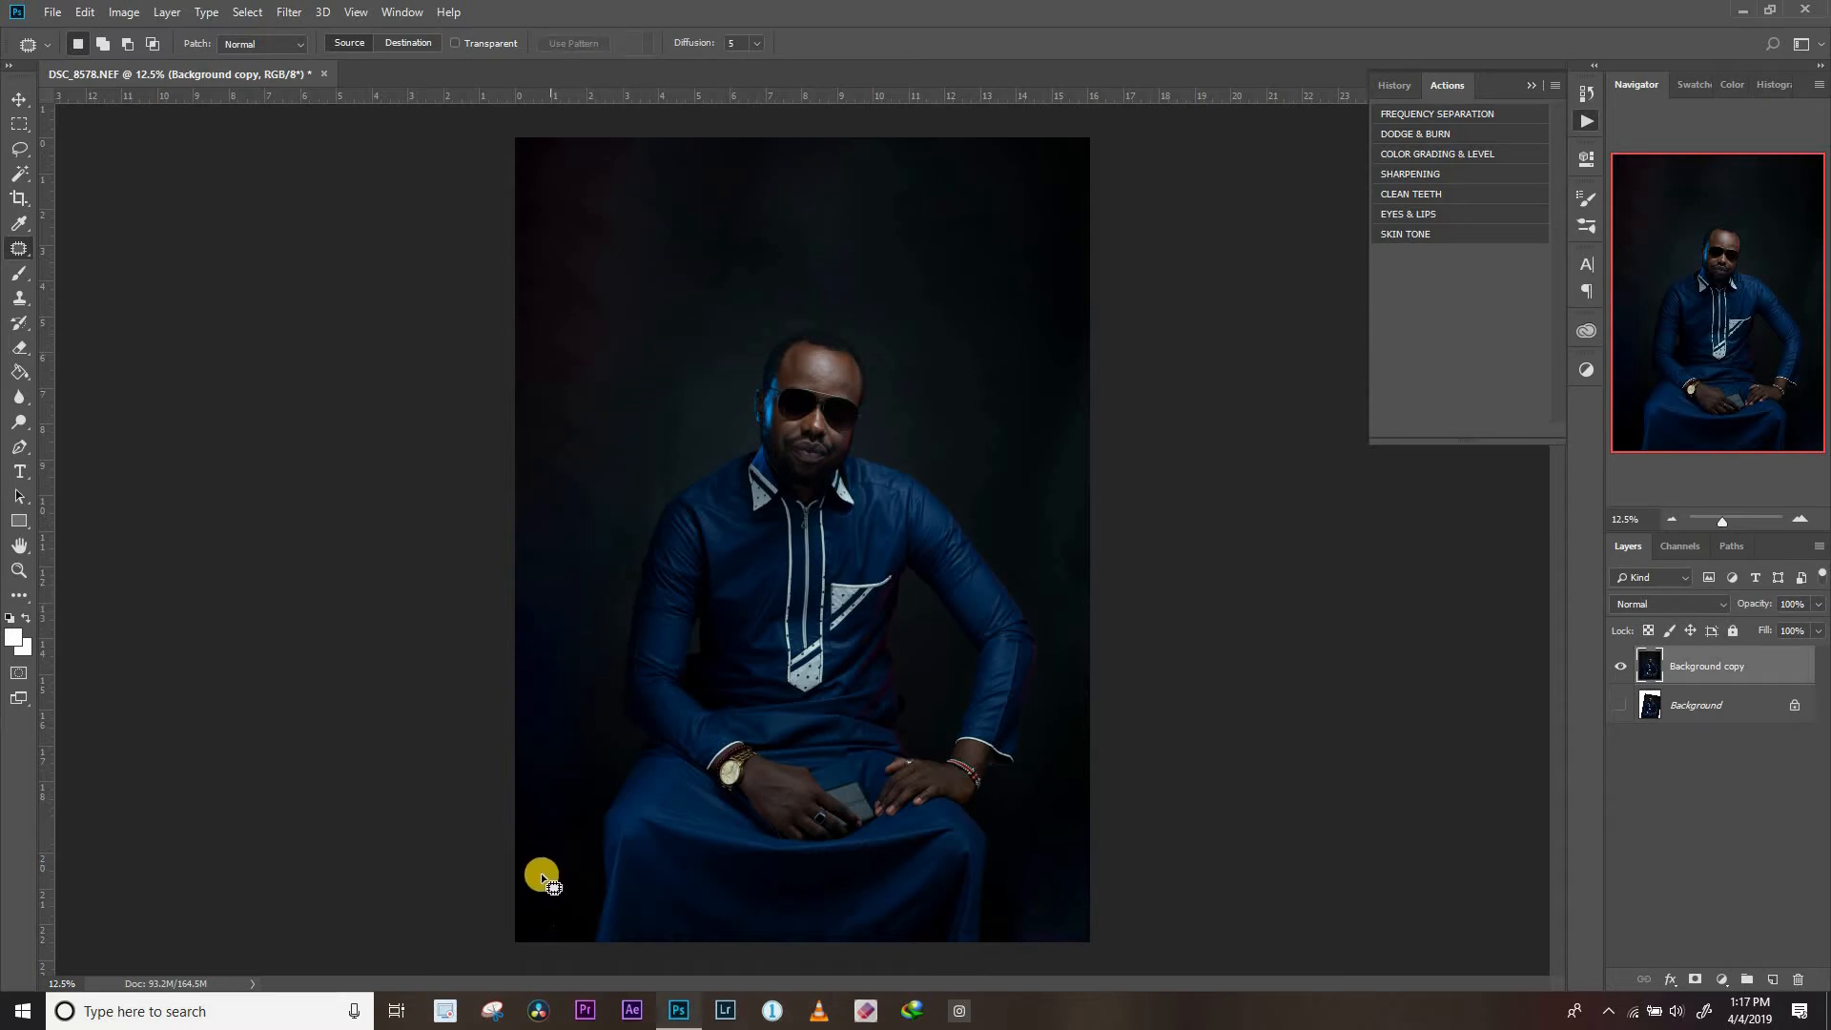
{"action": "mouse_move", "coordinate": [527, 393]}
{"action": "left_mouse_down"}
{"action": "mouse_move", "coordinate": [489, 717]}
{"action": "mouse_move", "coordinate": [556, 696]}
{"action": "left_mouse_up"}
{"action": "mouse_move", "coordinate": [635, 398]}
{"action": "left_mouse_down"}
{"action": "mouse_move", "coordinate": [592, 322]}
{"action": "mouse_move", "coordinate": [535, 355]}
{"action": "left_mouse_up"}
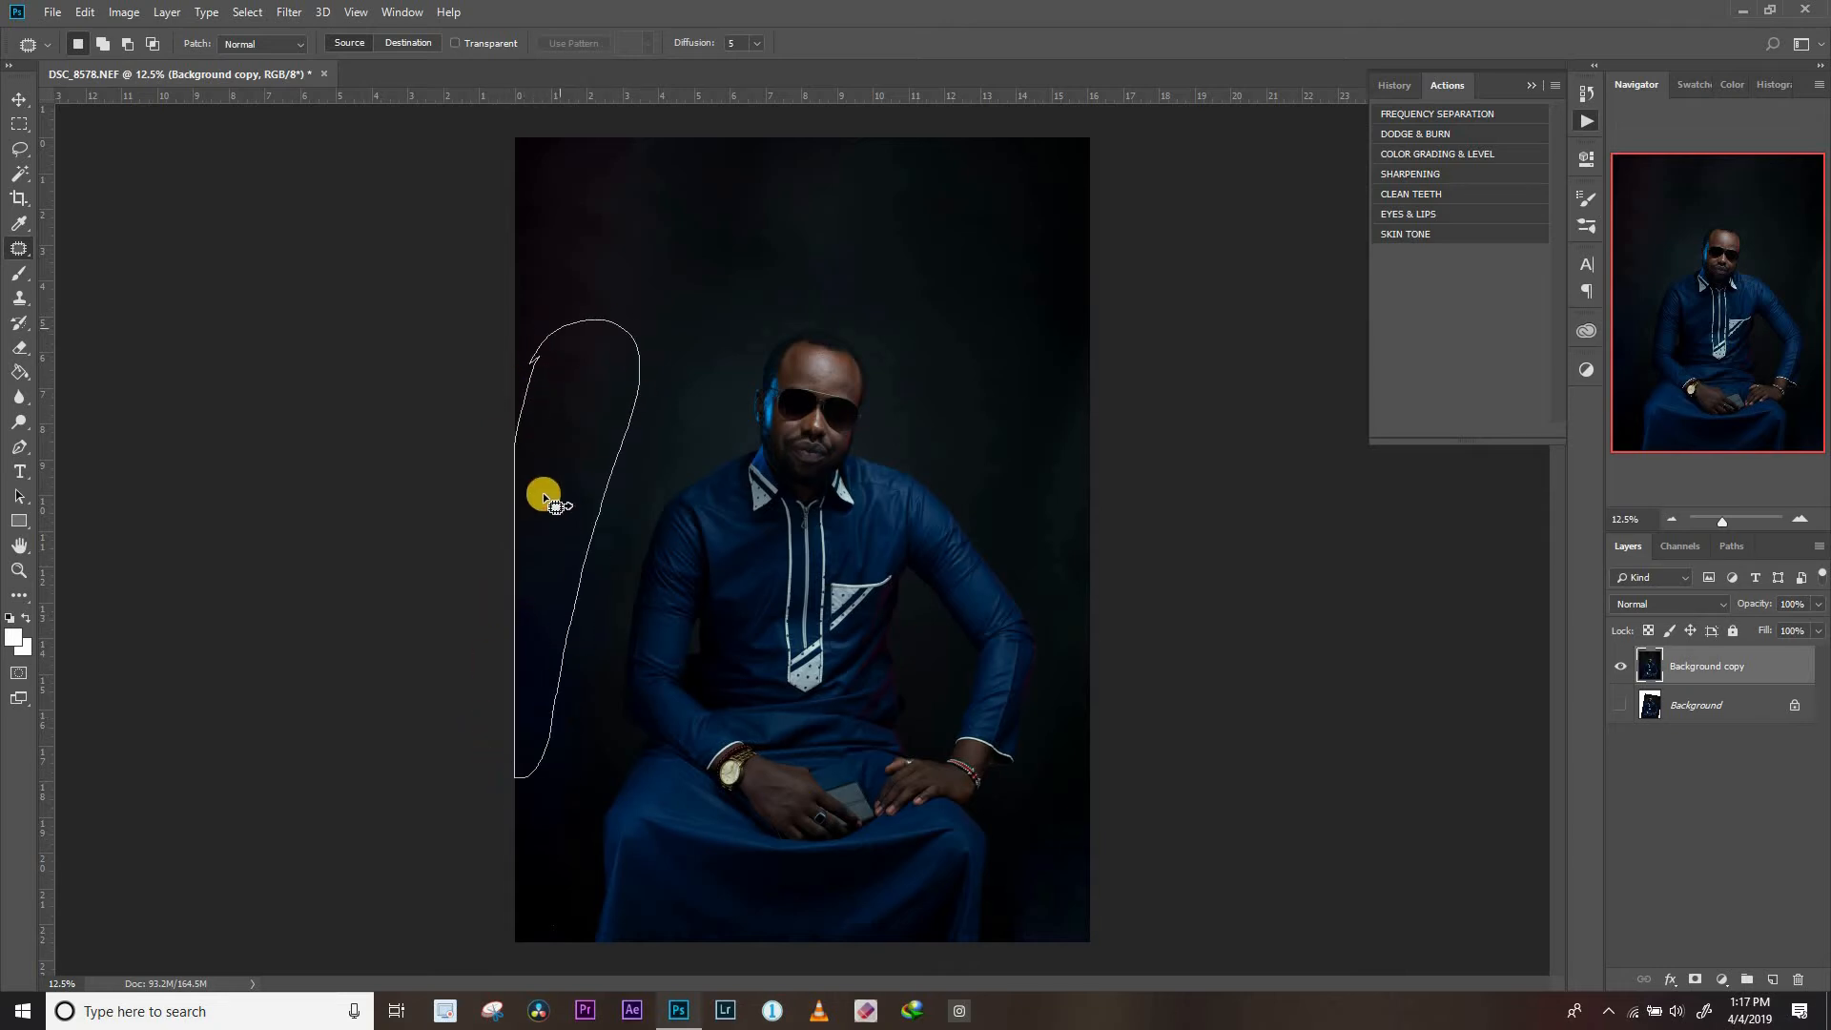
{"action": "left_click_drag", "start_coordinate": [547, 502], "coordinate": [618, 315]}
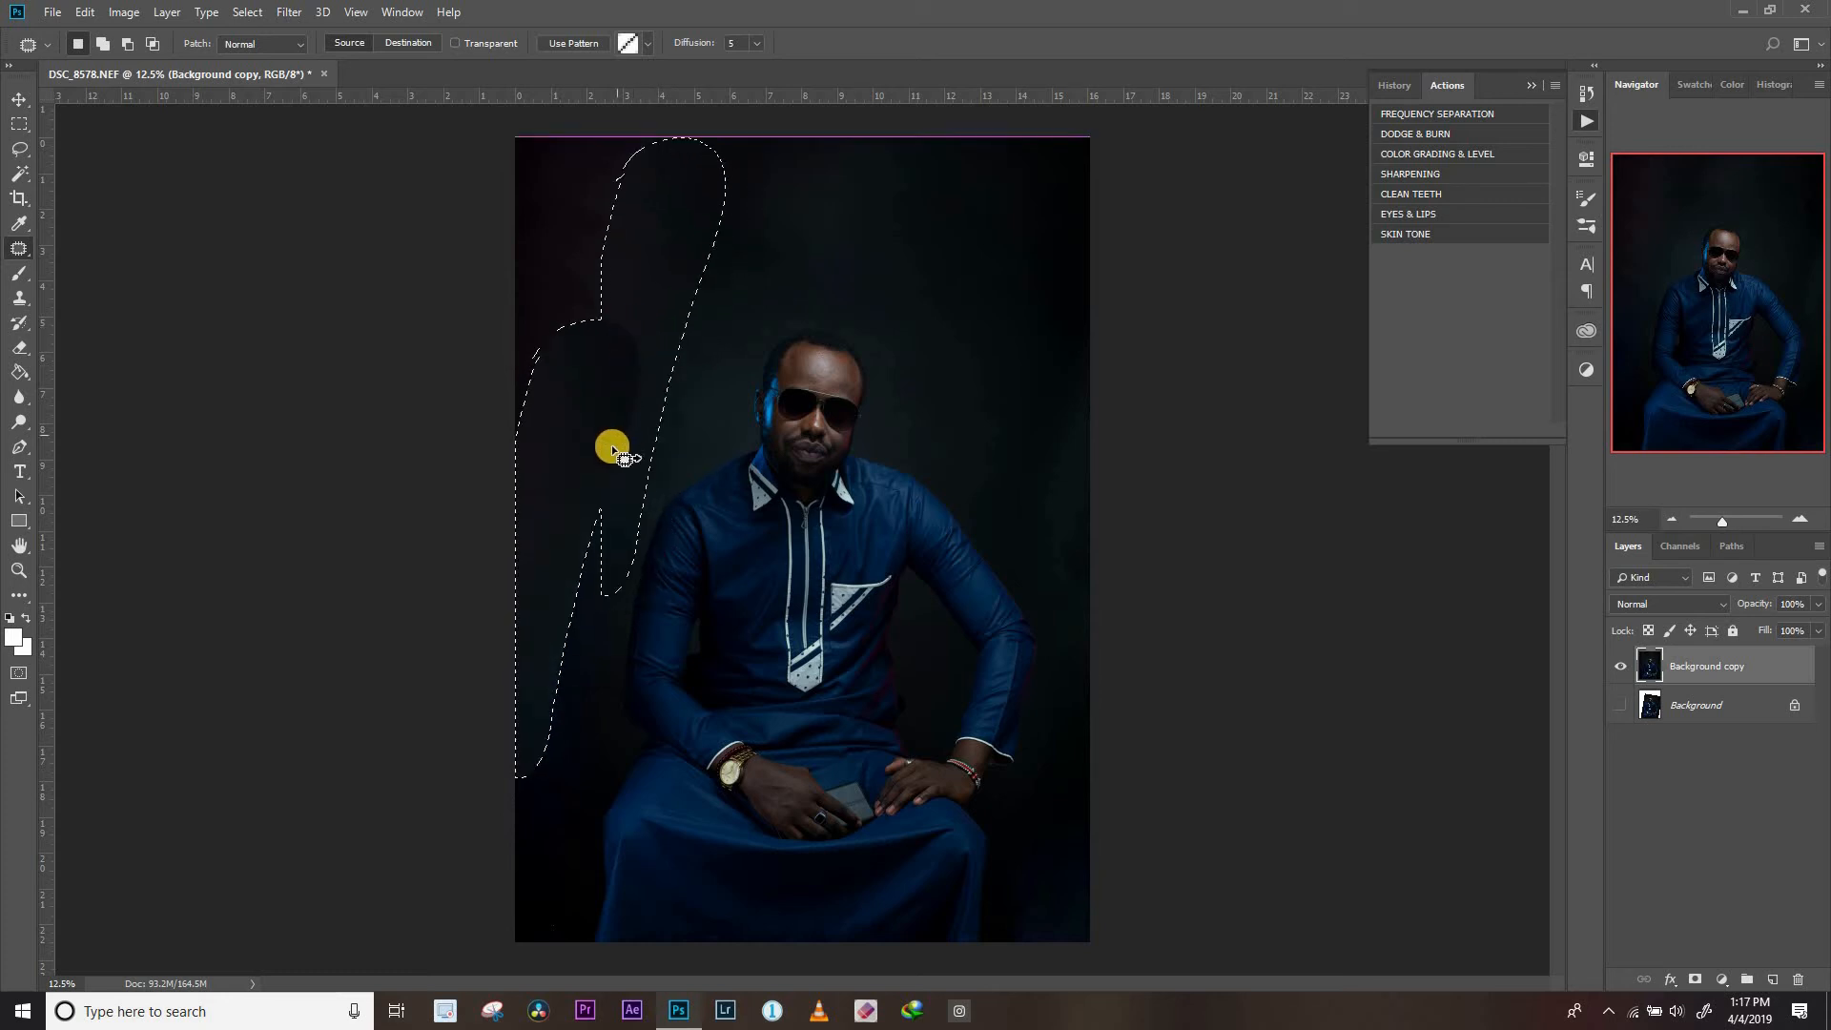
{"action": "left_click", "coordinate": [630, 360]}
{"action": "mouse_move", "coordinate": [1093, 498]}
{"action": "left_mouse_down"}
{"action": "mouse_move", "coordinate": [1053, 589]}
{"action": "mouse_move", "coordinate": [1049, 696]}
{"action": "mouse_move", "coordinate": [1115, 693]}
{"action": "left_mouse_up"}
{"action": "mouse_move", "coordinate": [1102, 570]}
{"action": "left_mouse_down"}
{"action": "mouse_move", "coordinate": [1083, 645]}
{"action": "mouse_move", "coordinate": [989, 364]}
{"action": "left_mouse_up"}
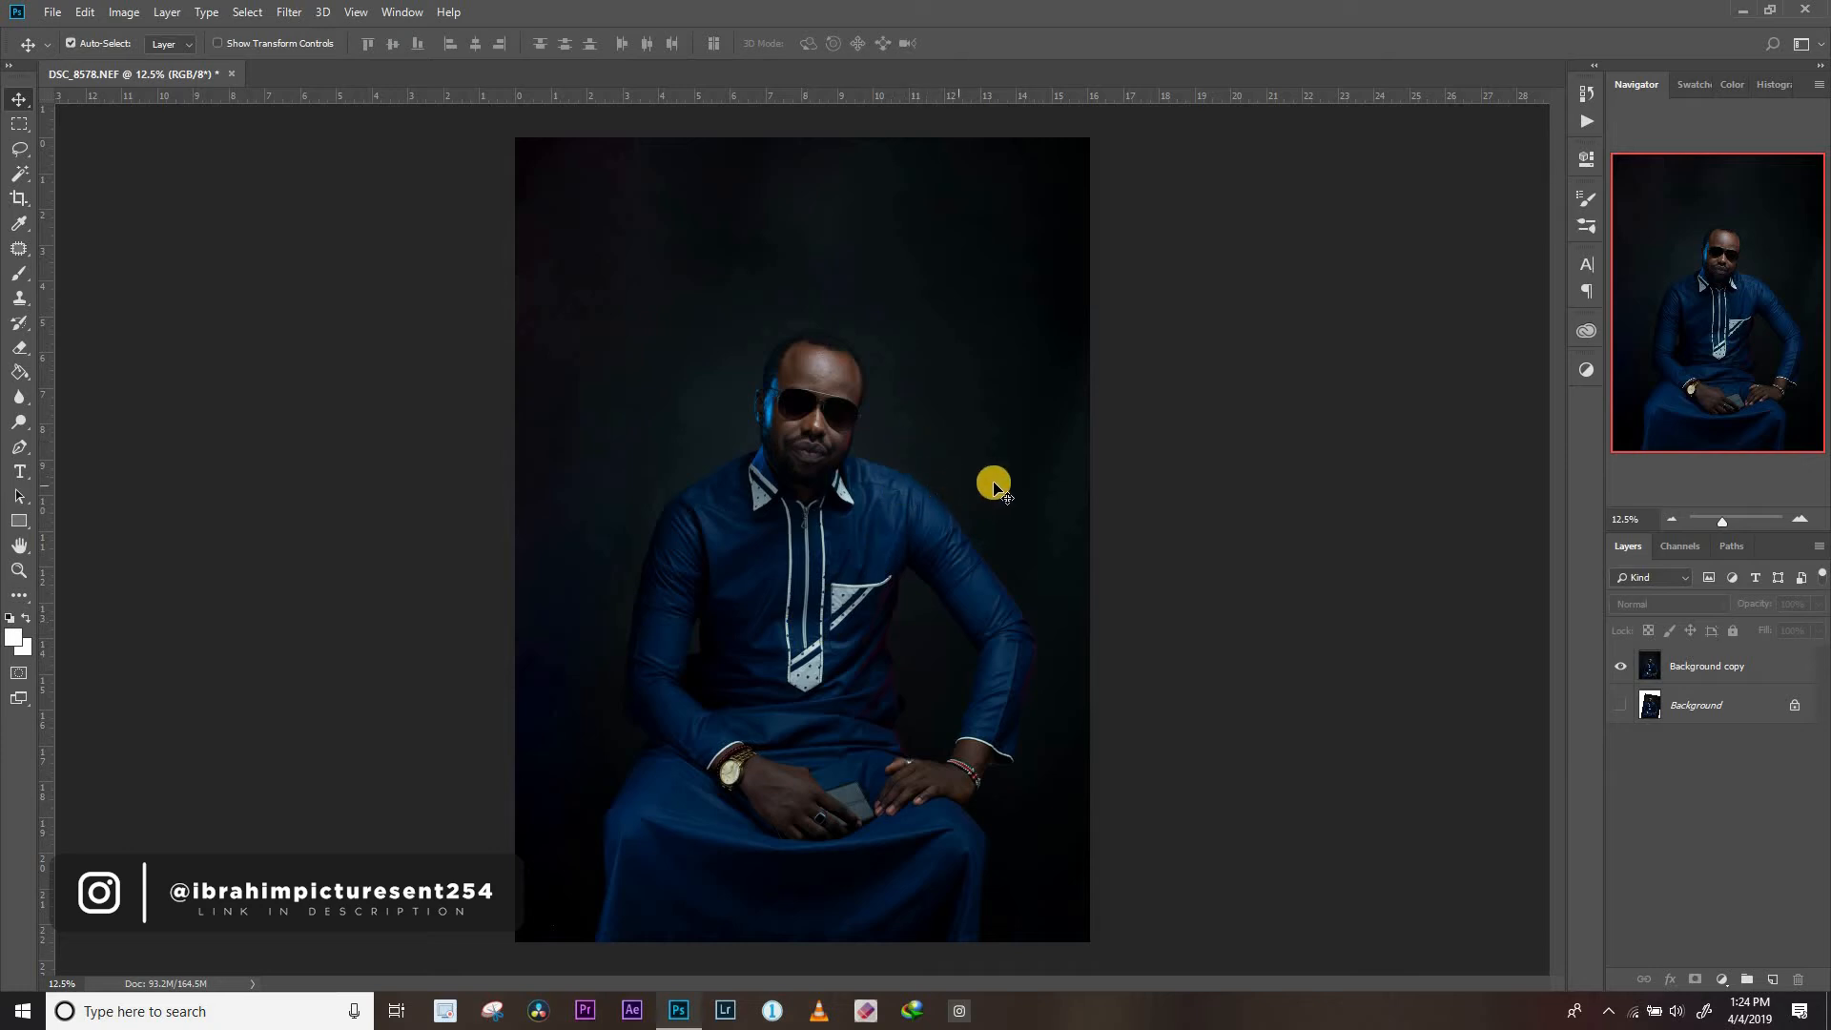
Run the Frequency Separation action and blur the Low layer with a Gaussian Blur radius of 6.6 pixels
{"action": "left_click", "coordinate": [1583, 122]}
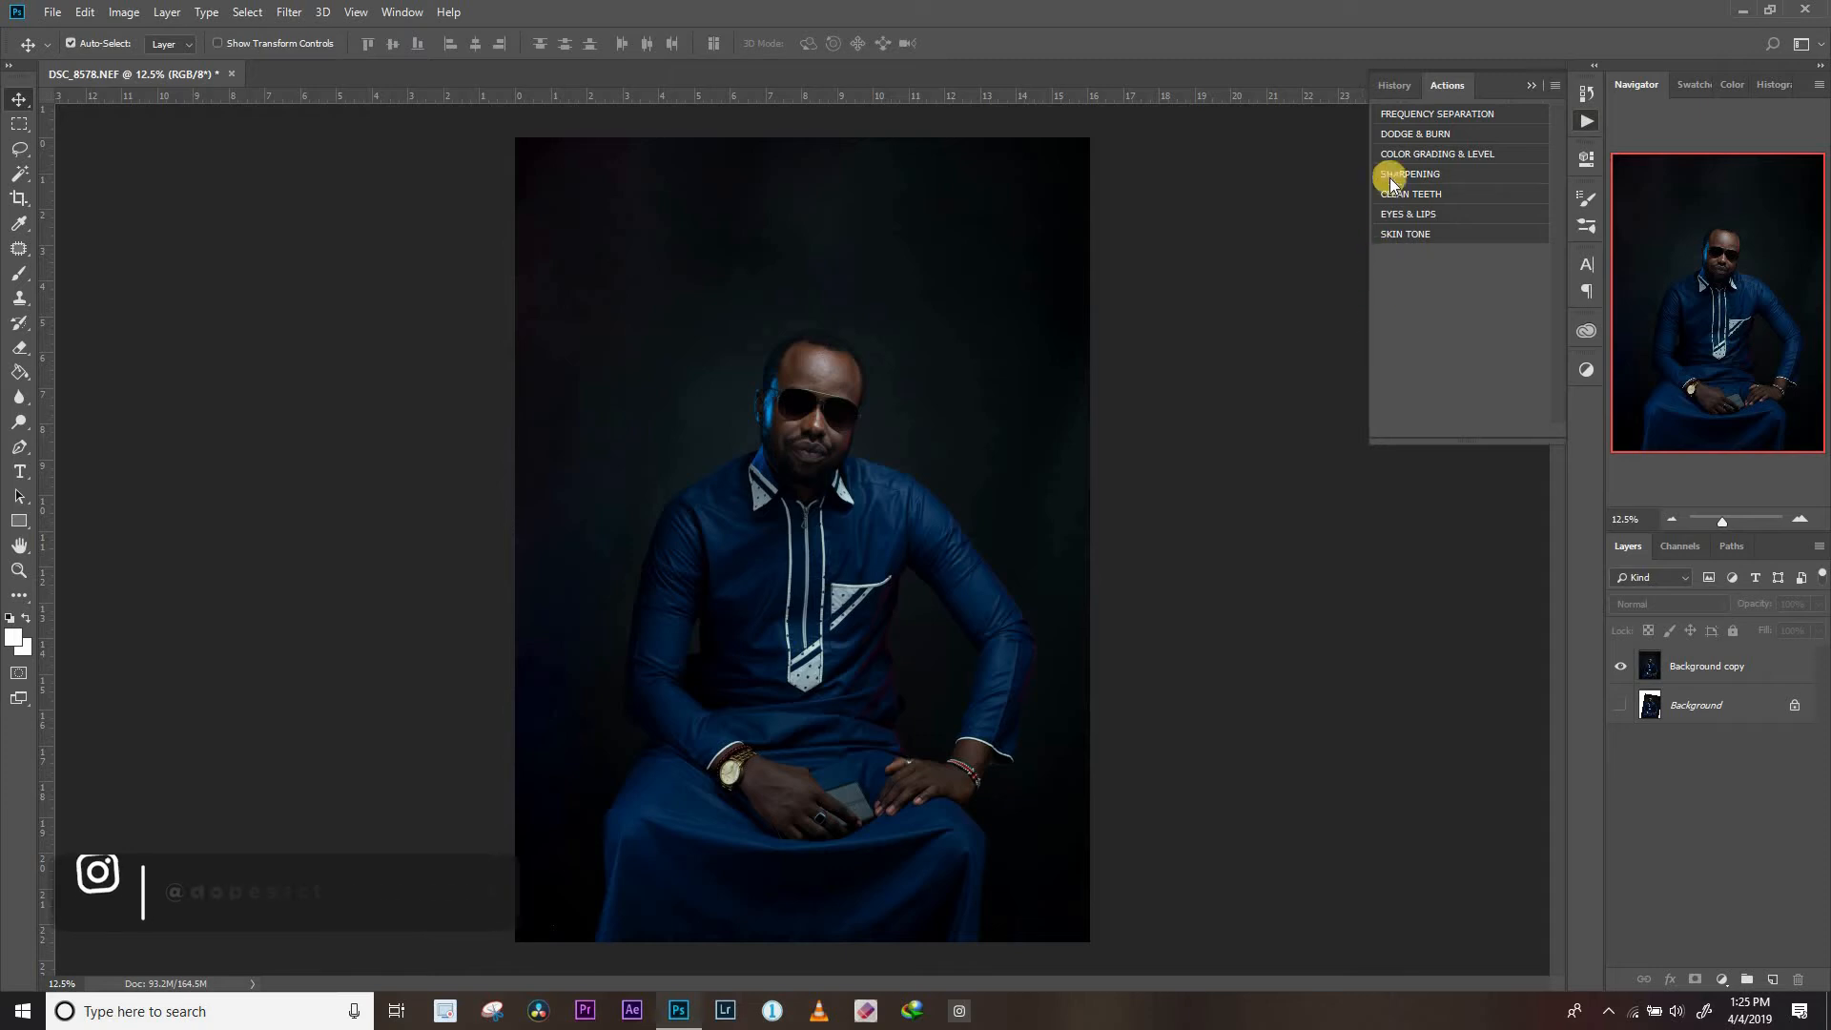
{"action": "left_click", "coordinate": [1514, 112]}
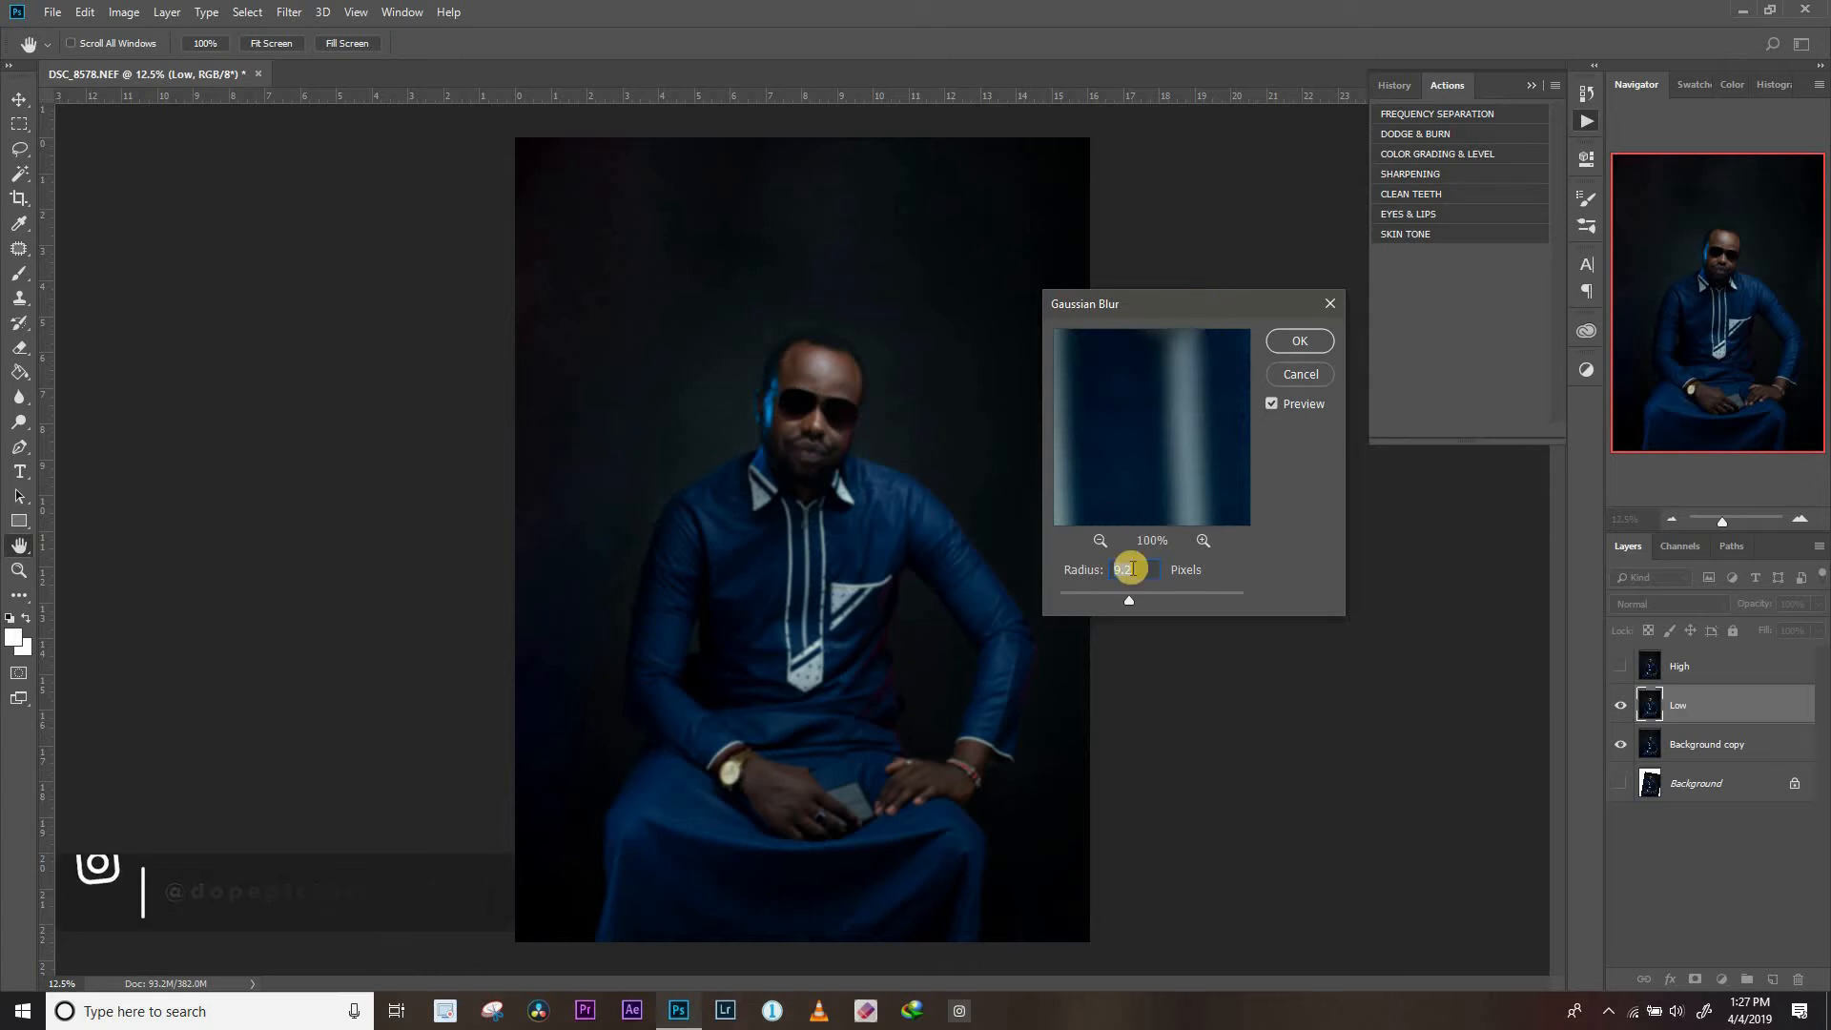
{"action": "left_click_drag", "start_coordinate": [1125, 603], "coordinate": [1118, 603]}
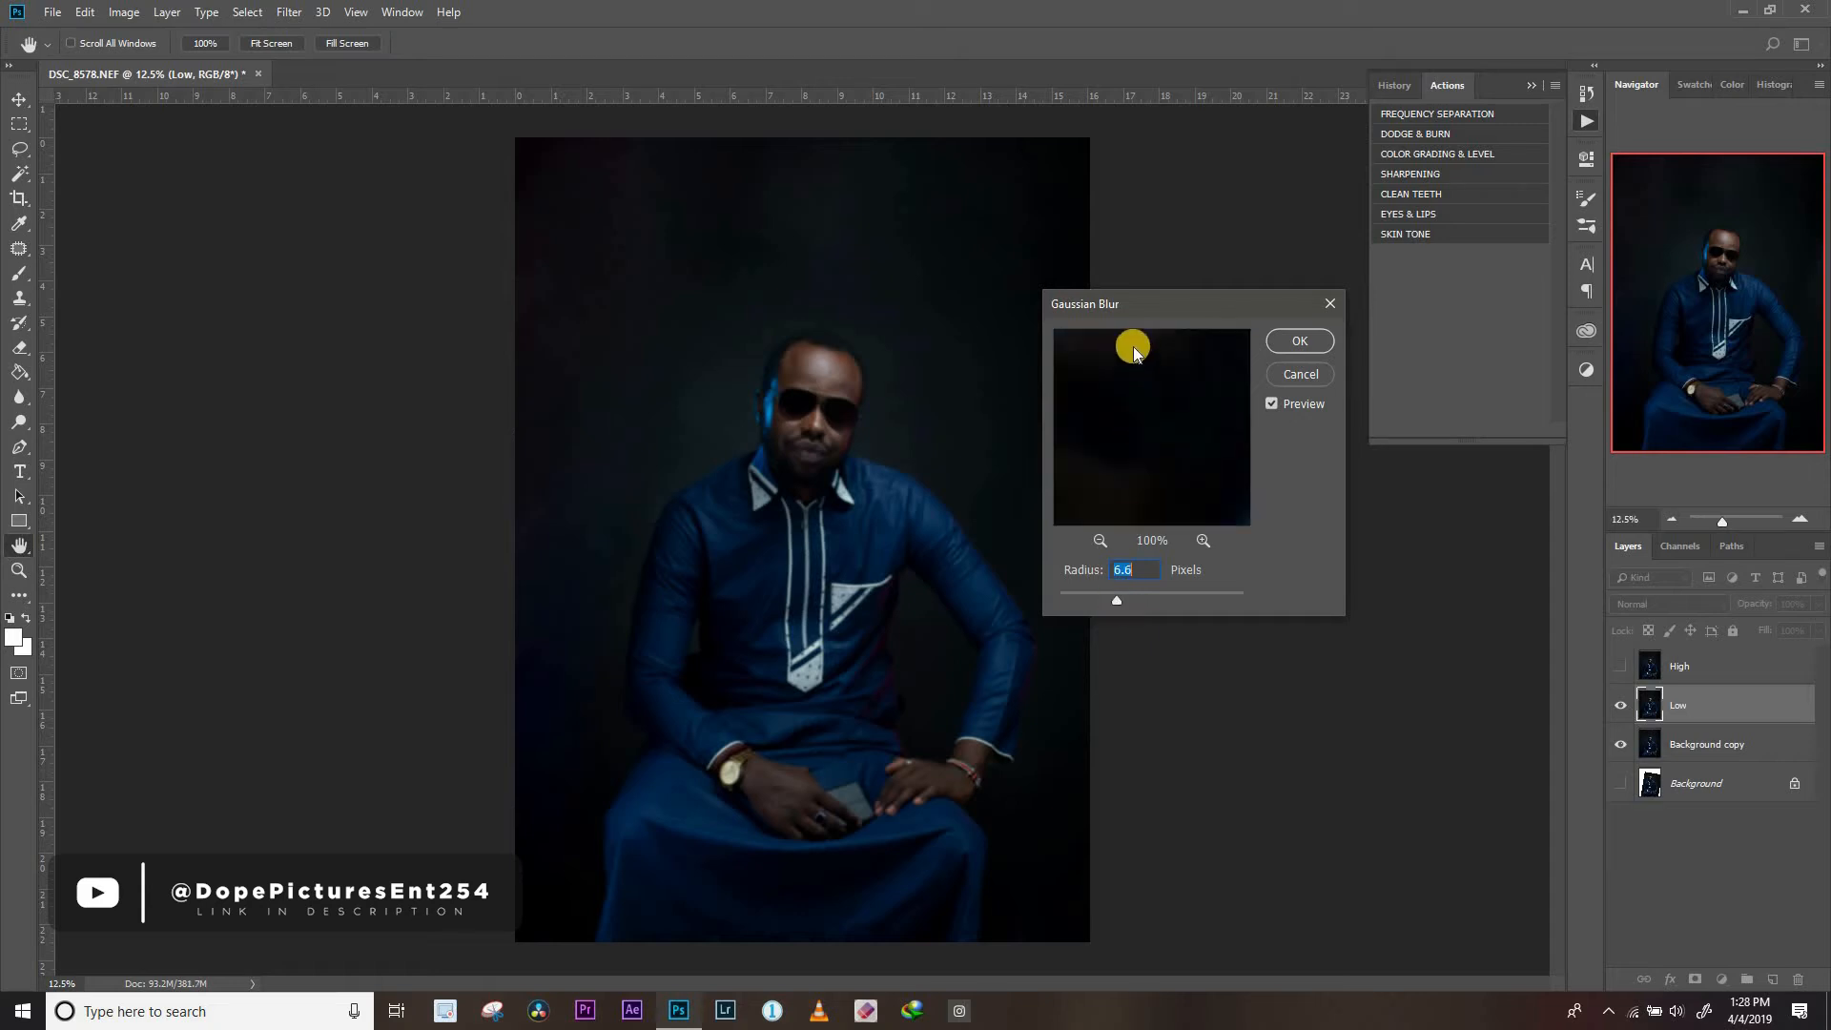
{"action": "left_click_drag", "start_coordinate": [1123, 357], "coordinate": [1170, 398]}
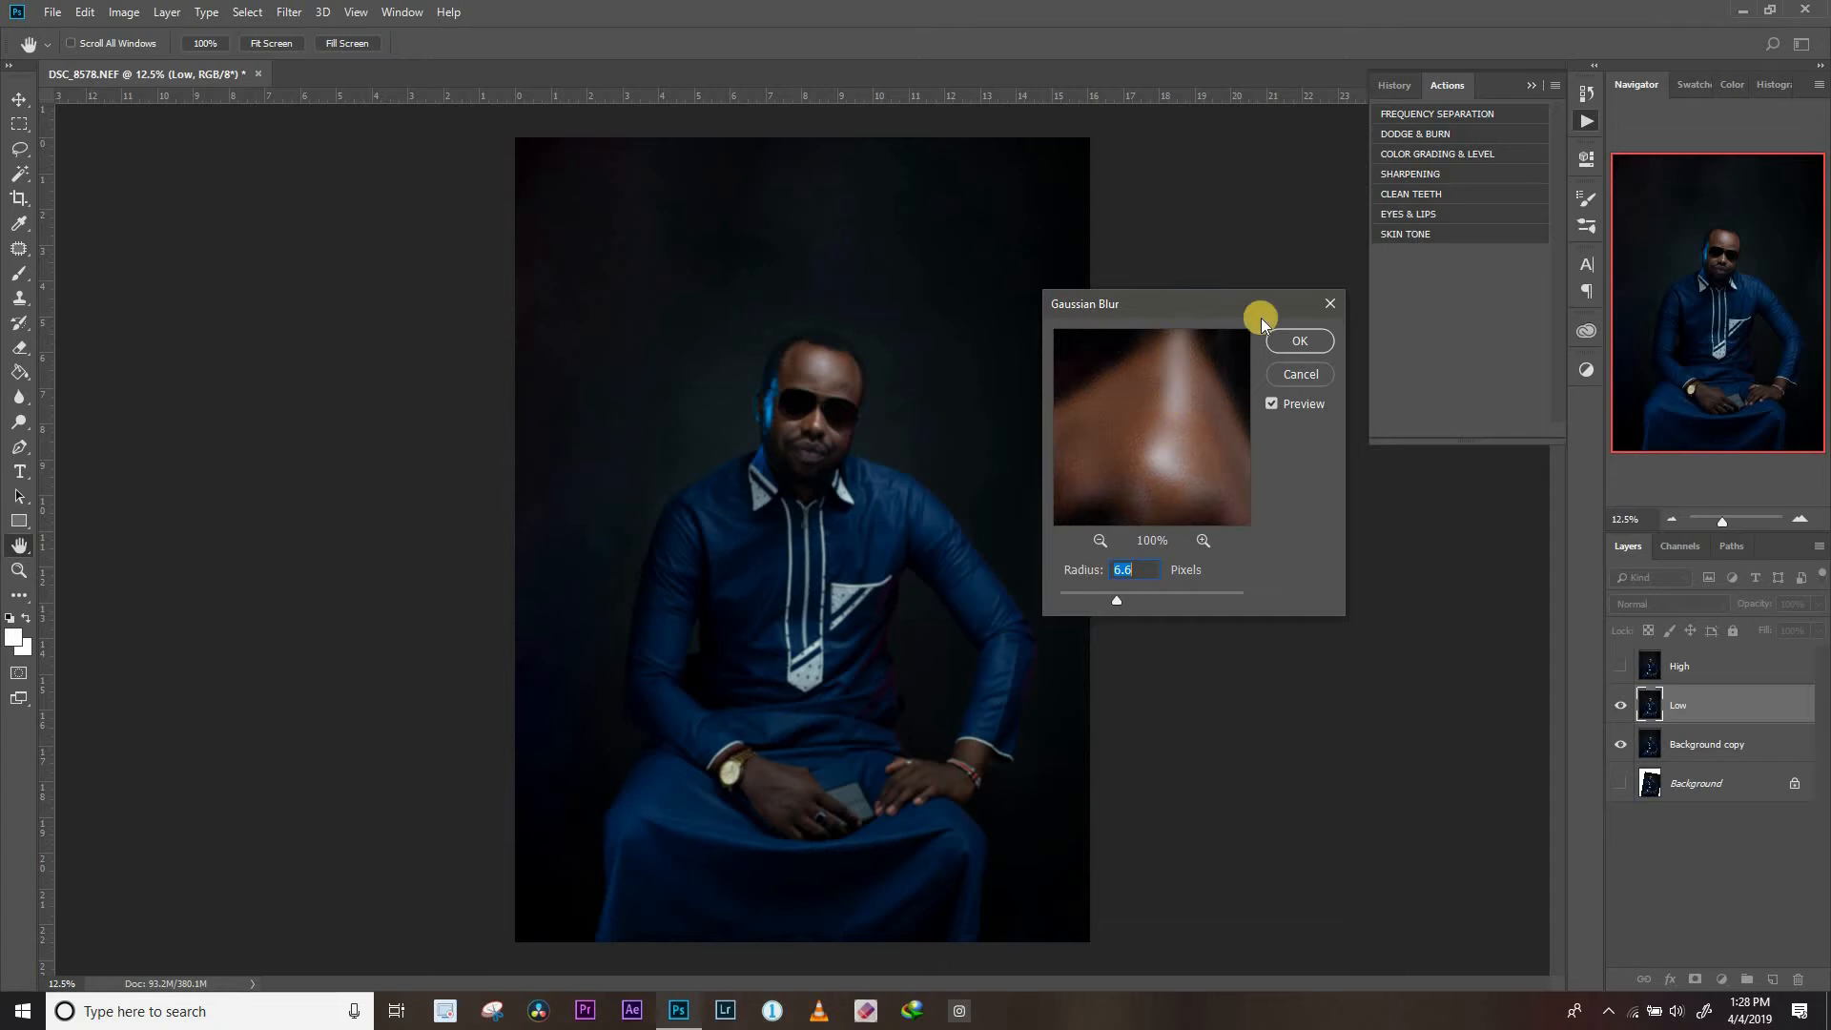
{"action": "left_click", "coordinate": [1300, 340]}
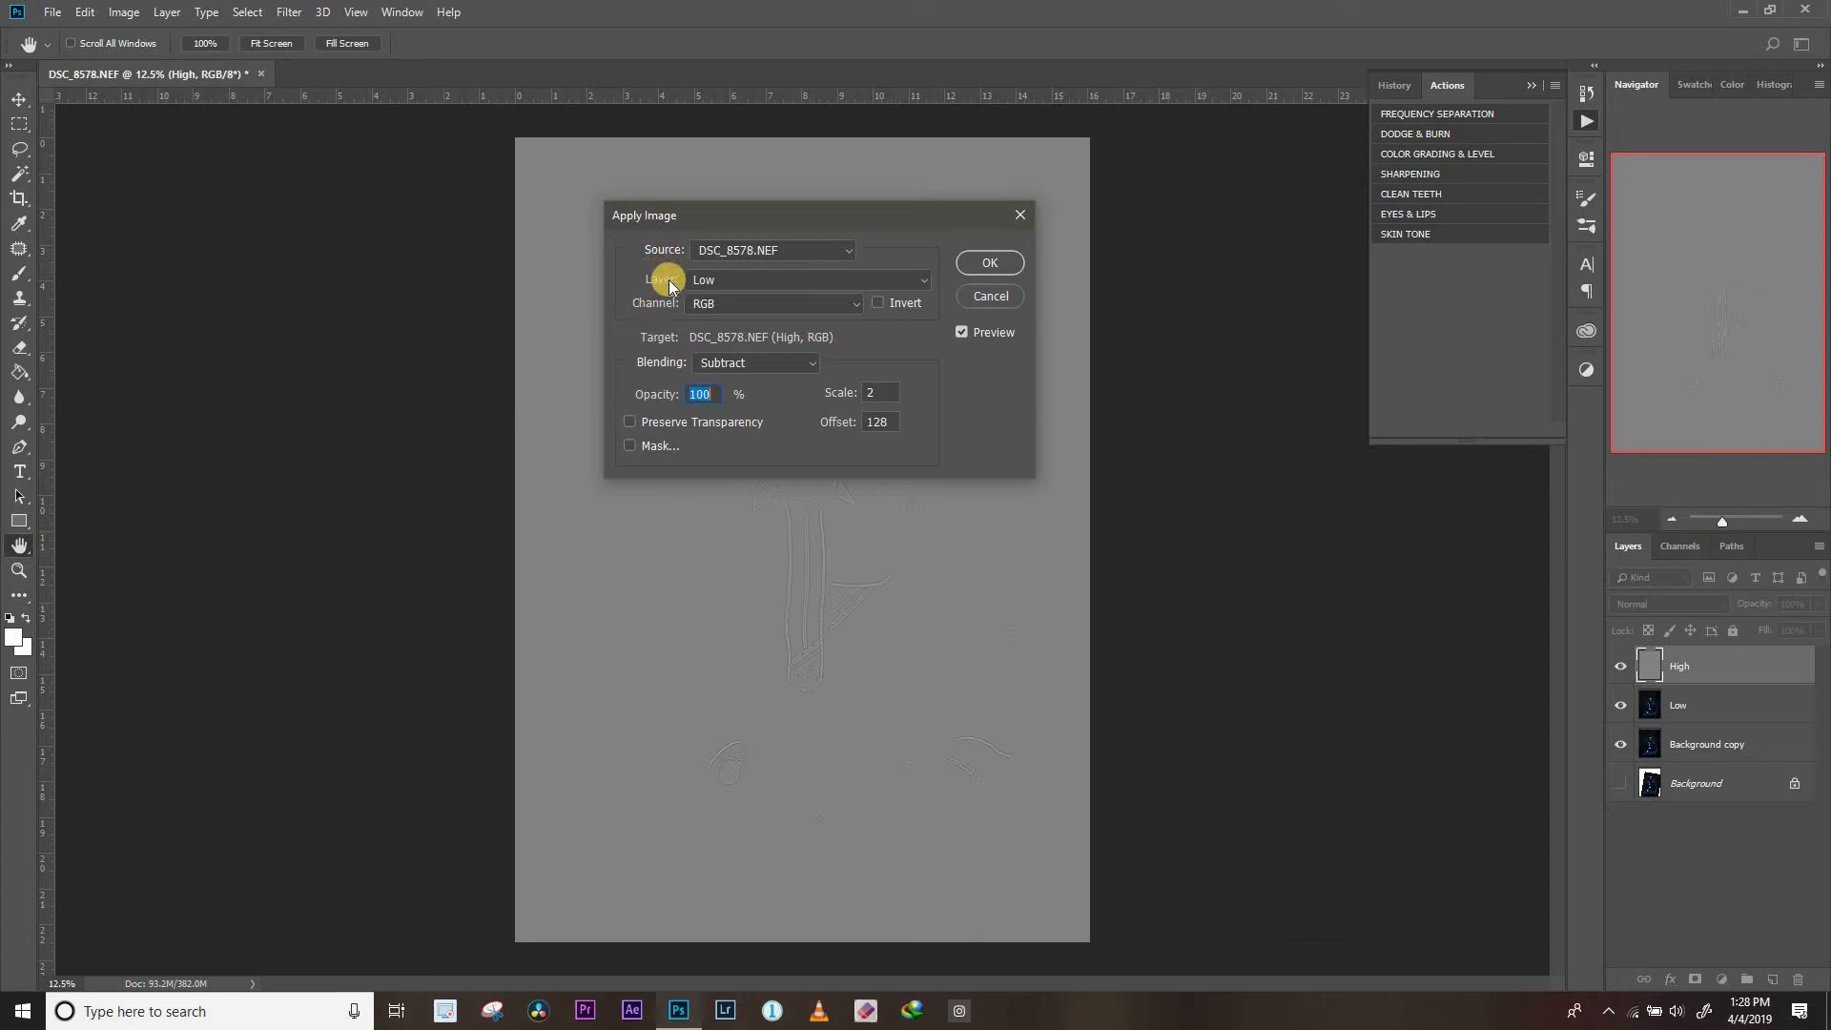
Apply the Low layer to the High layer with Subtract blending, scale 2 and offset 128, and review the Frequency Separation group's layers
{"action": "left_click", "coordinate": [710, 280]}
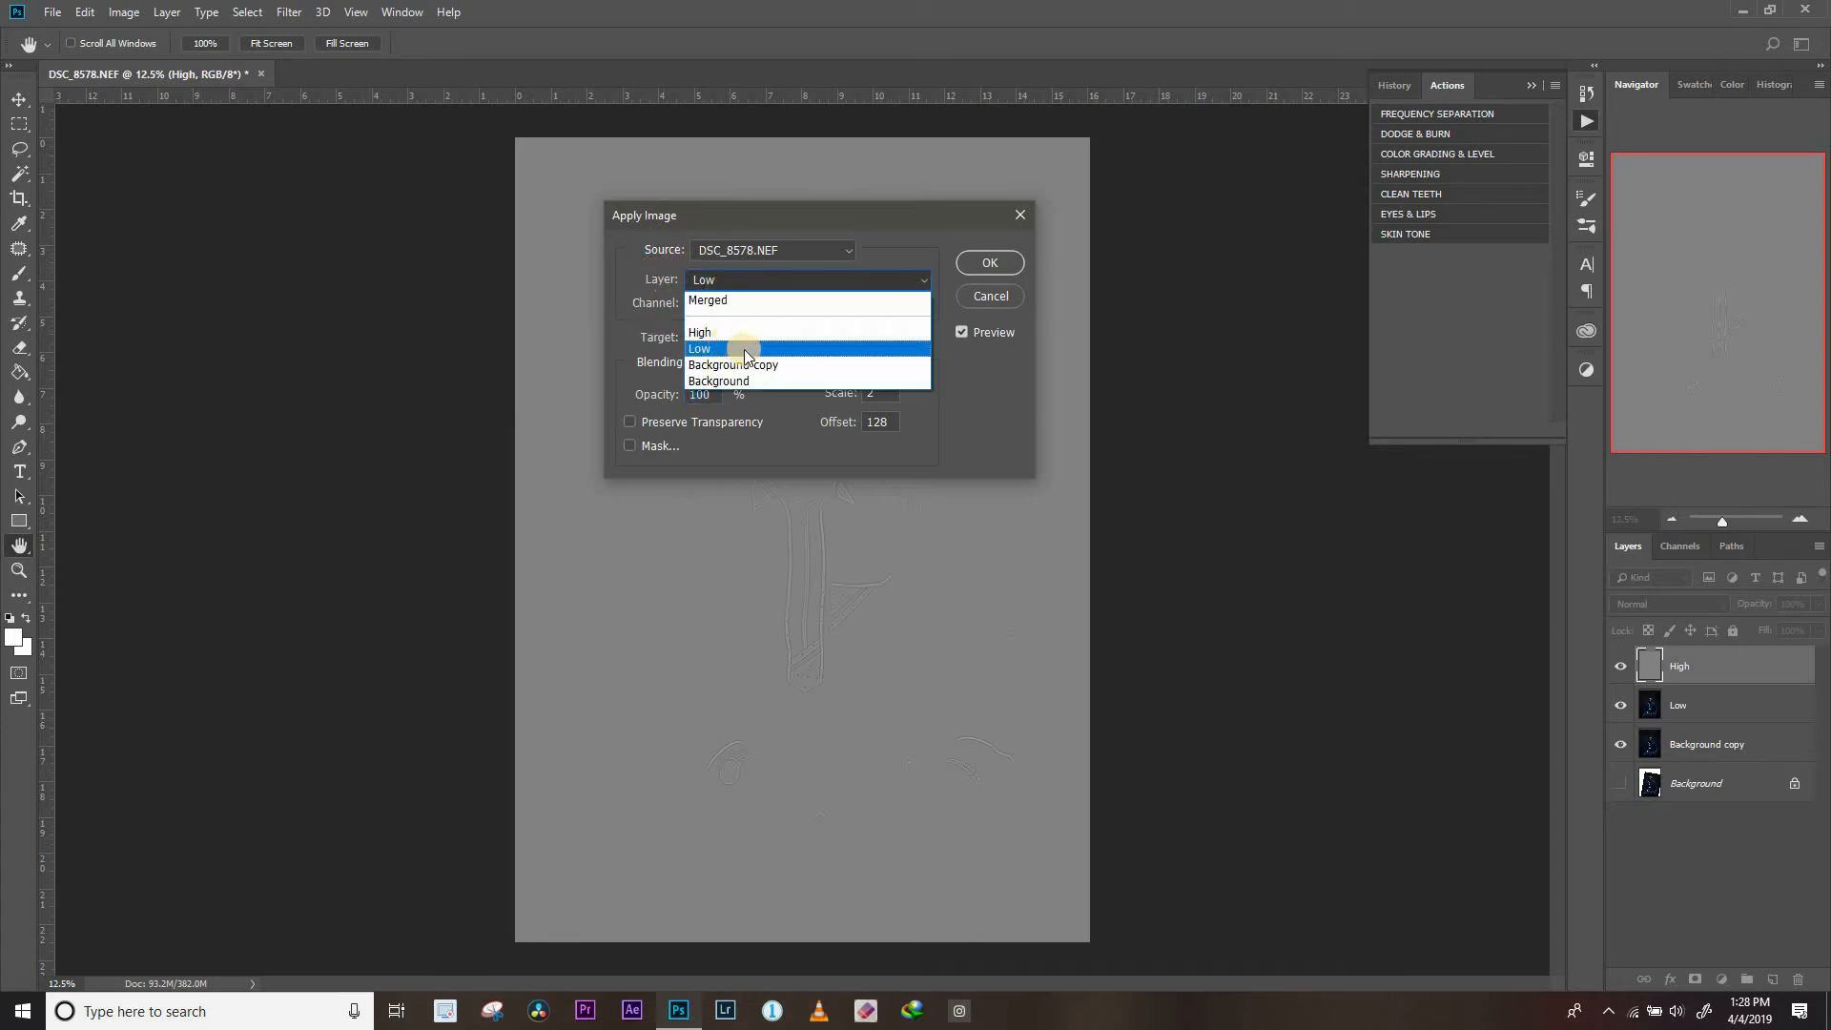
{"action": "left_click", "coordinate": [744, 350]}
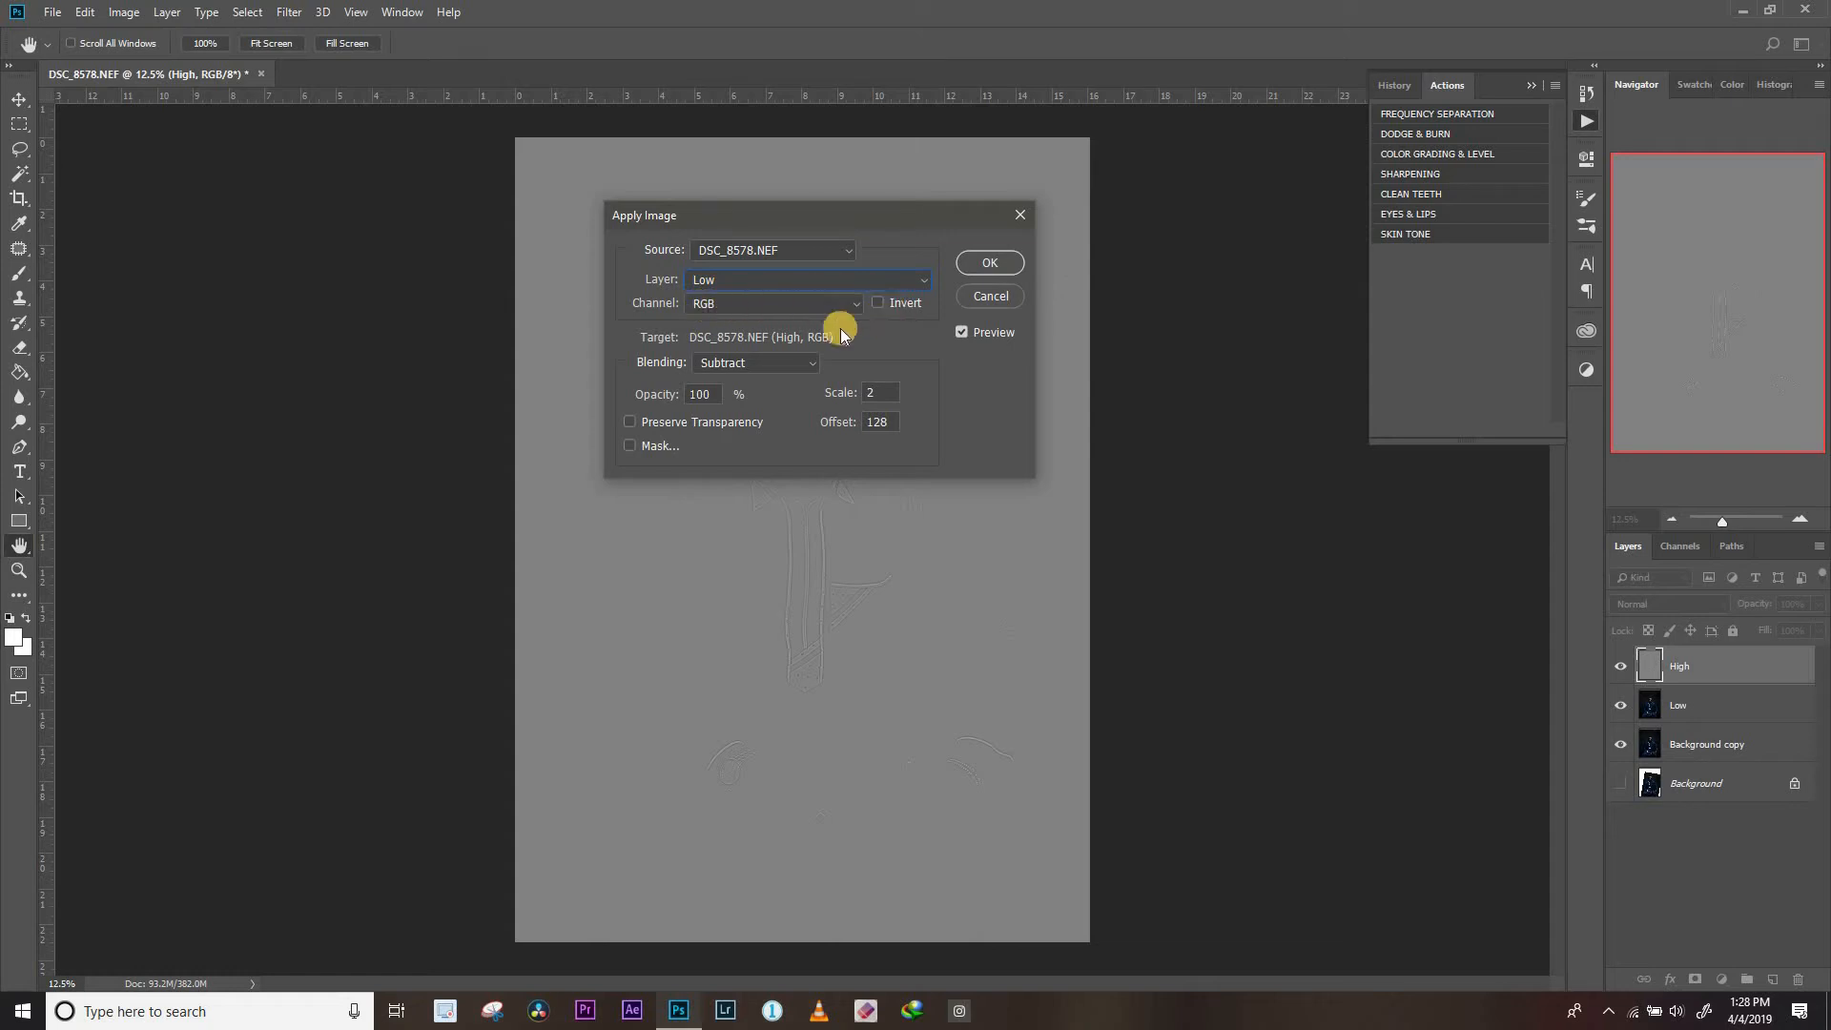
{"action": "left_click", "coordinate": [749, 365]}
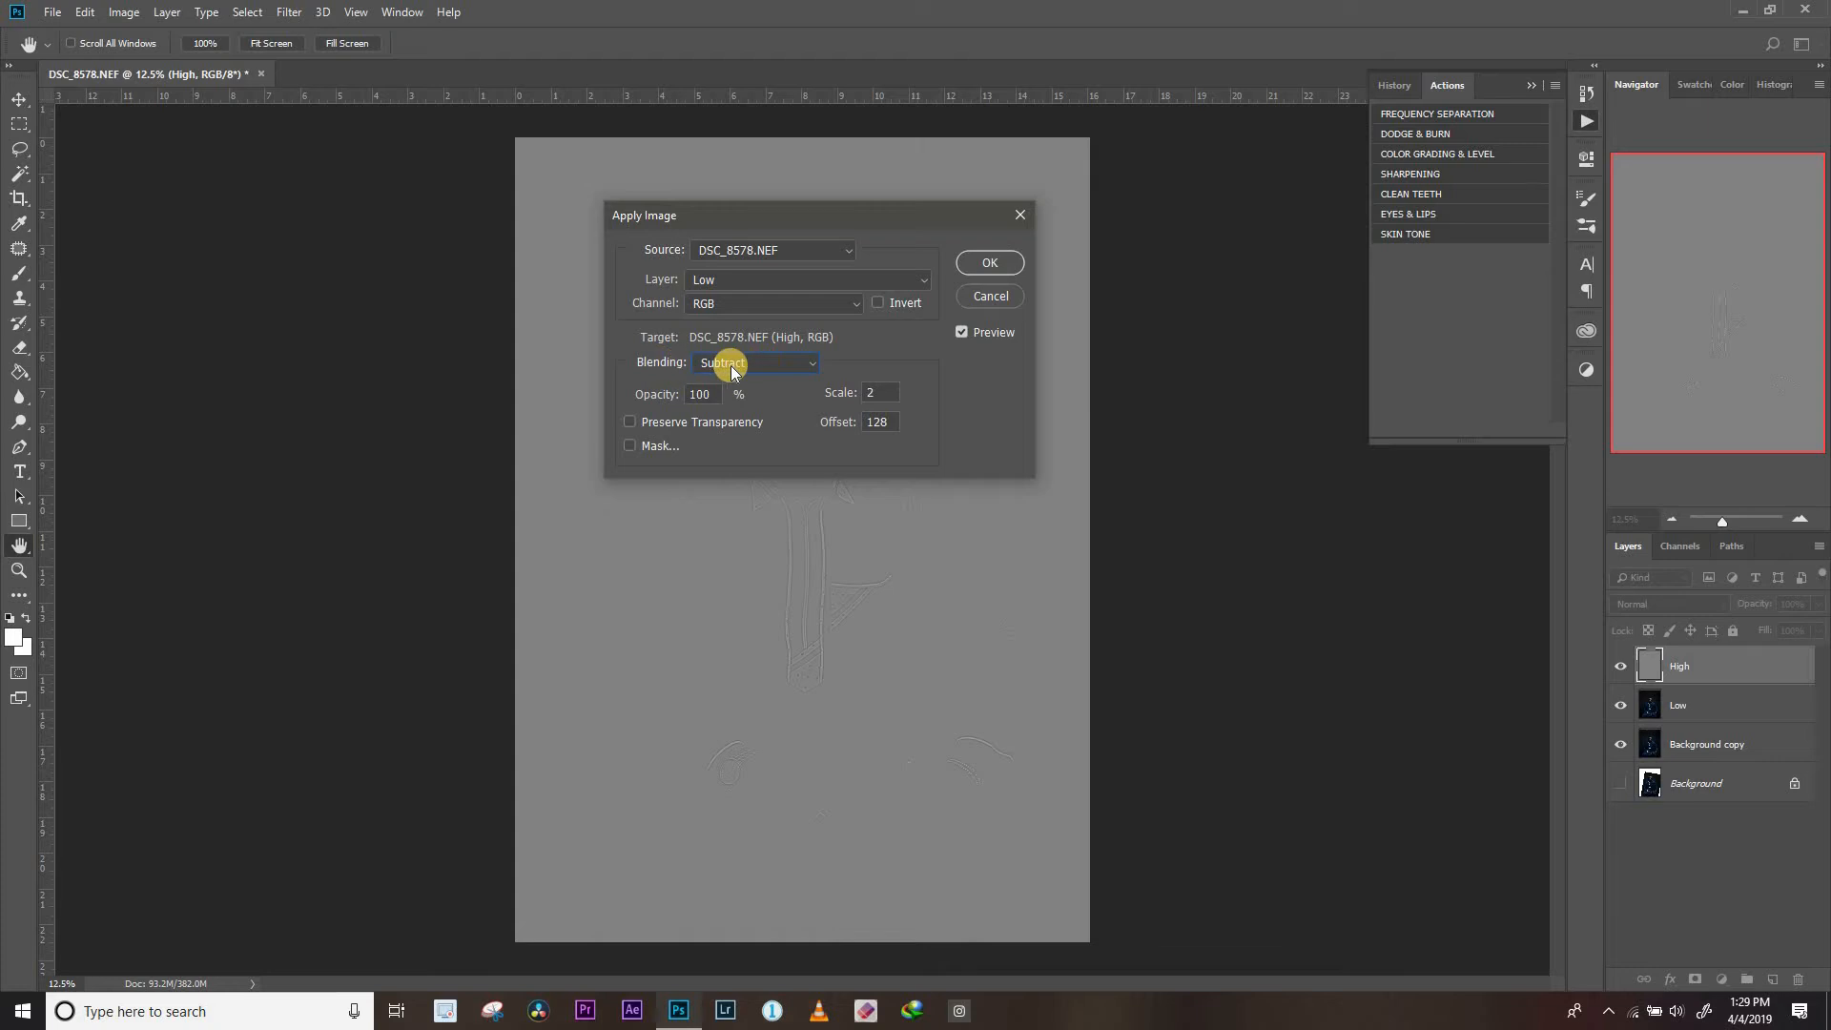
{"action": "left_click", "coordinate": [749, 370]}
{"action": "left_click", "coordinate": [719, 758]}
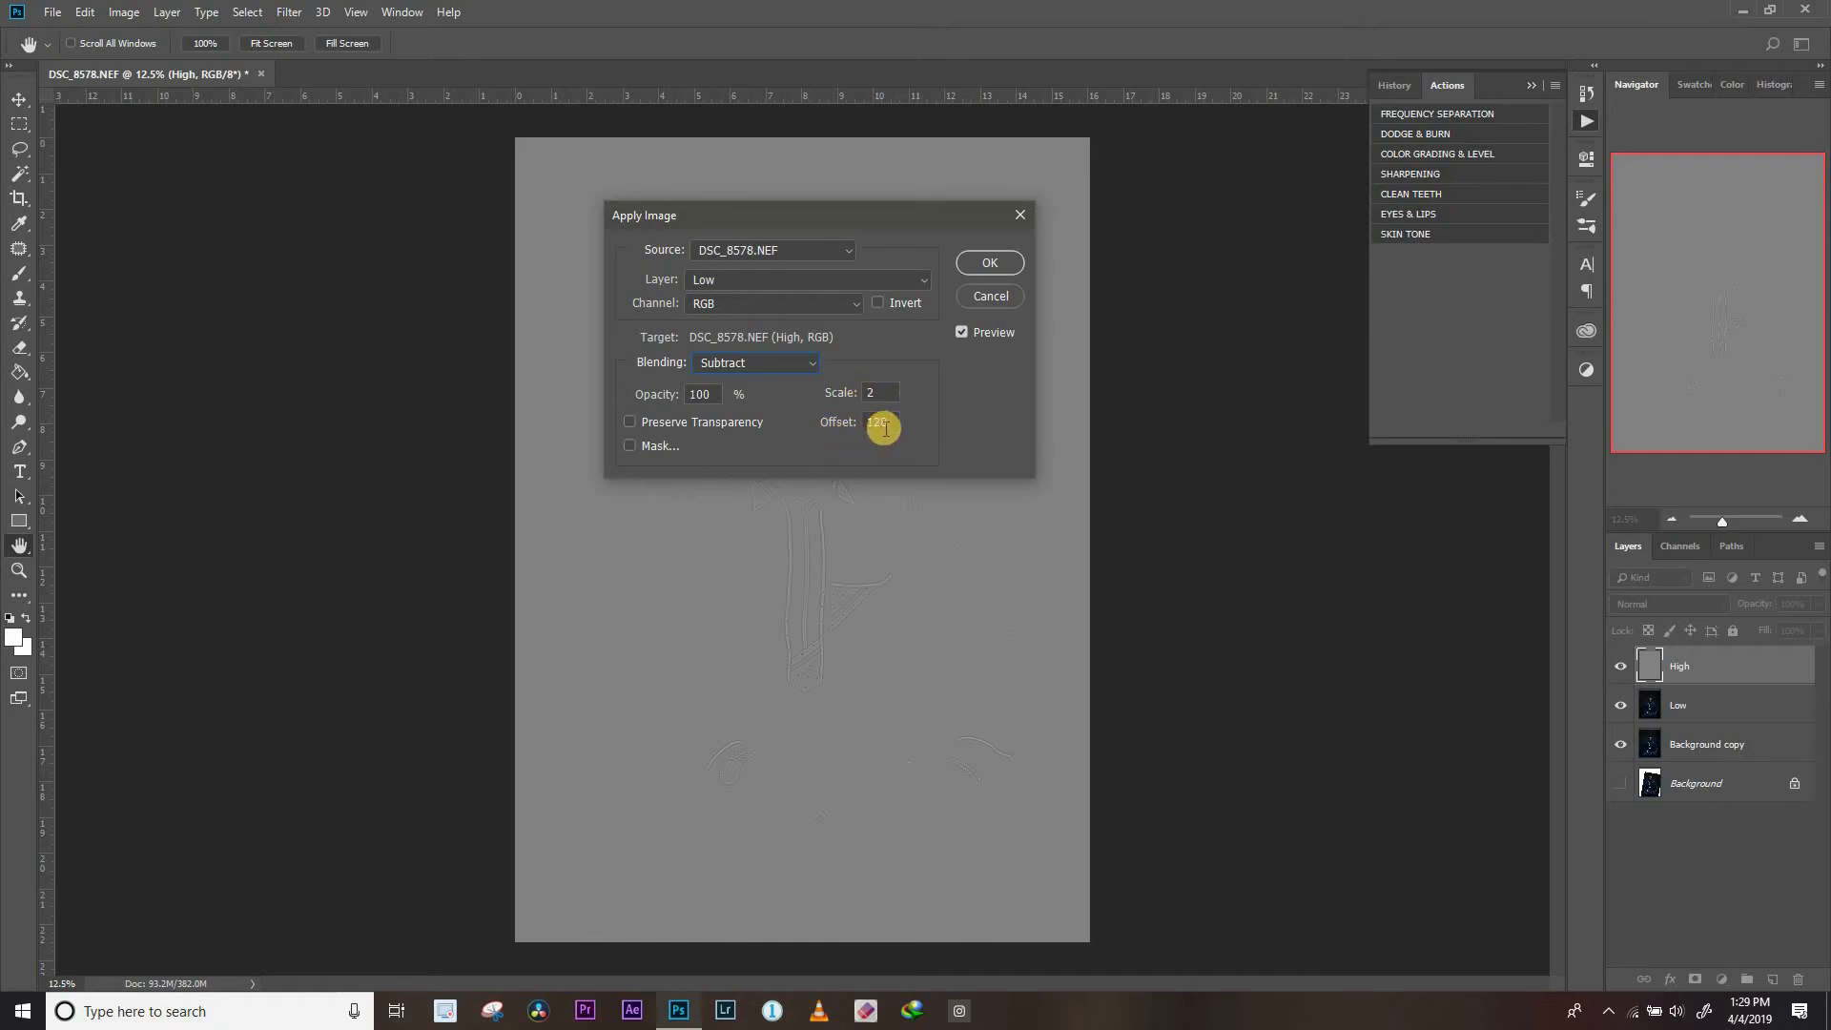
{"action": "left_click", "coordinate": [990, 263]}
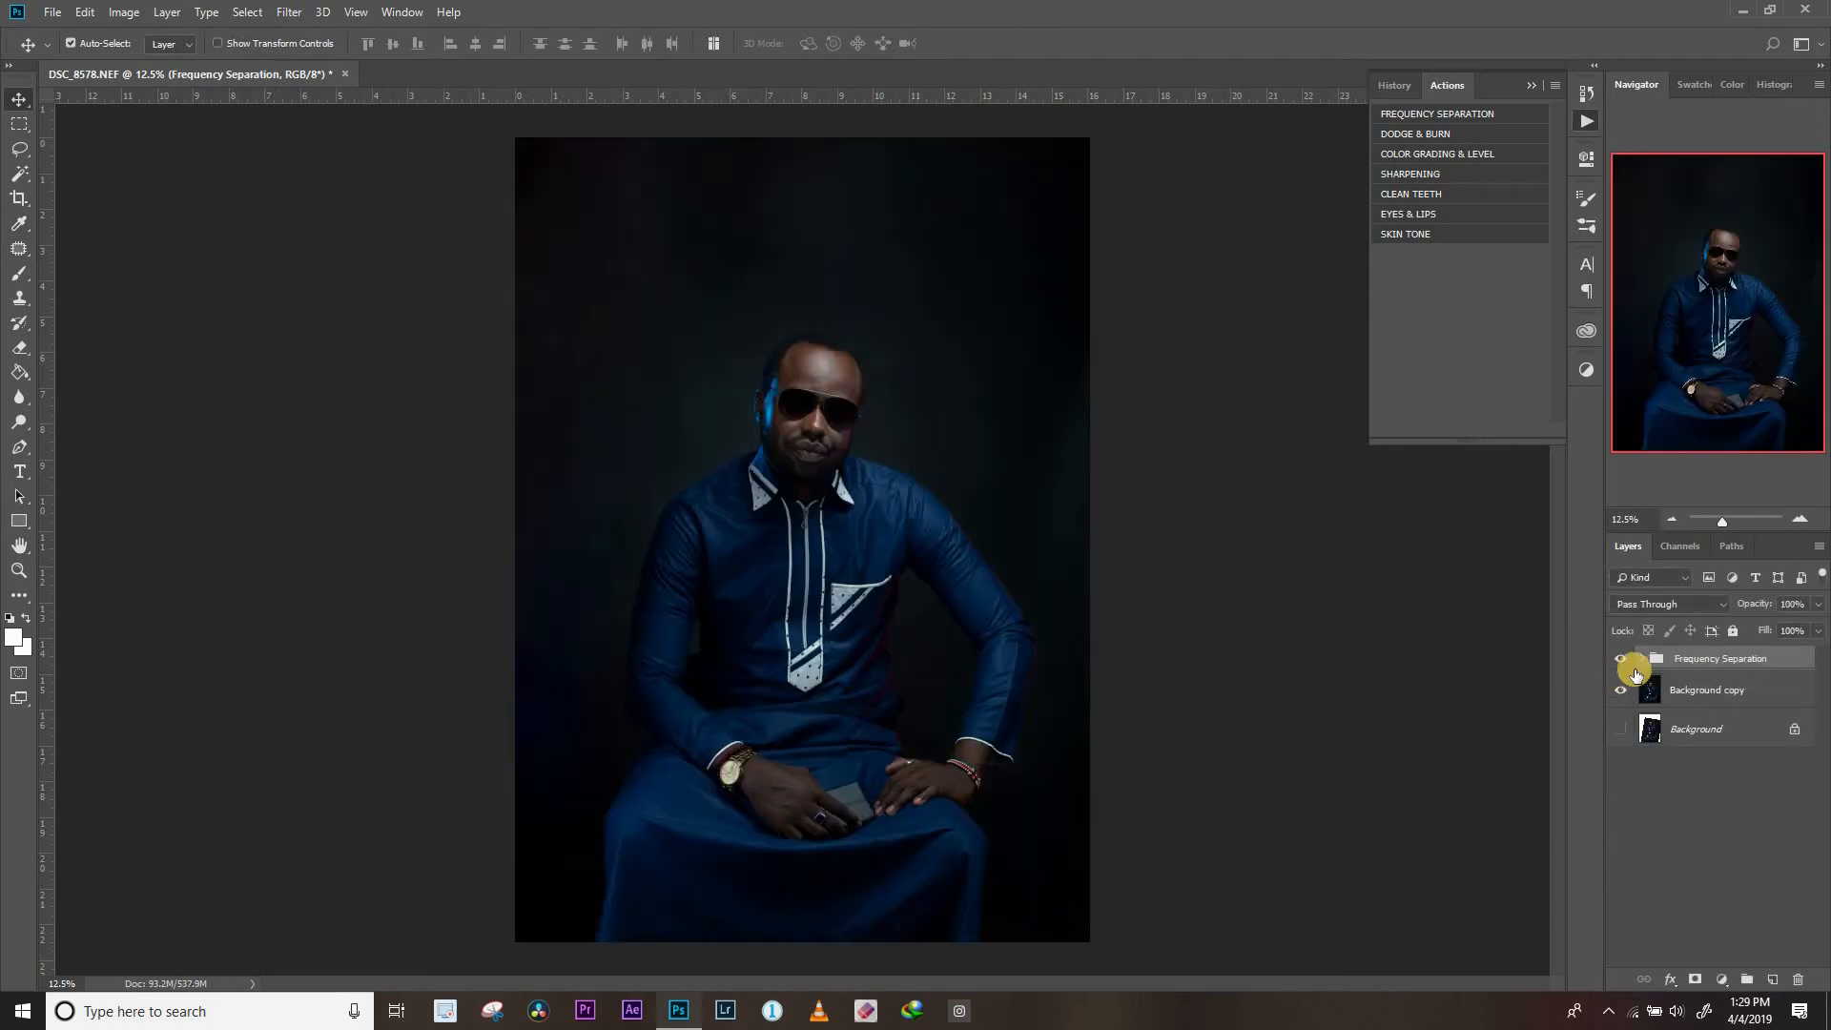
{"action": "left_click", "coordinate": [1643, 660]}
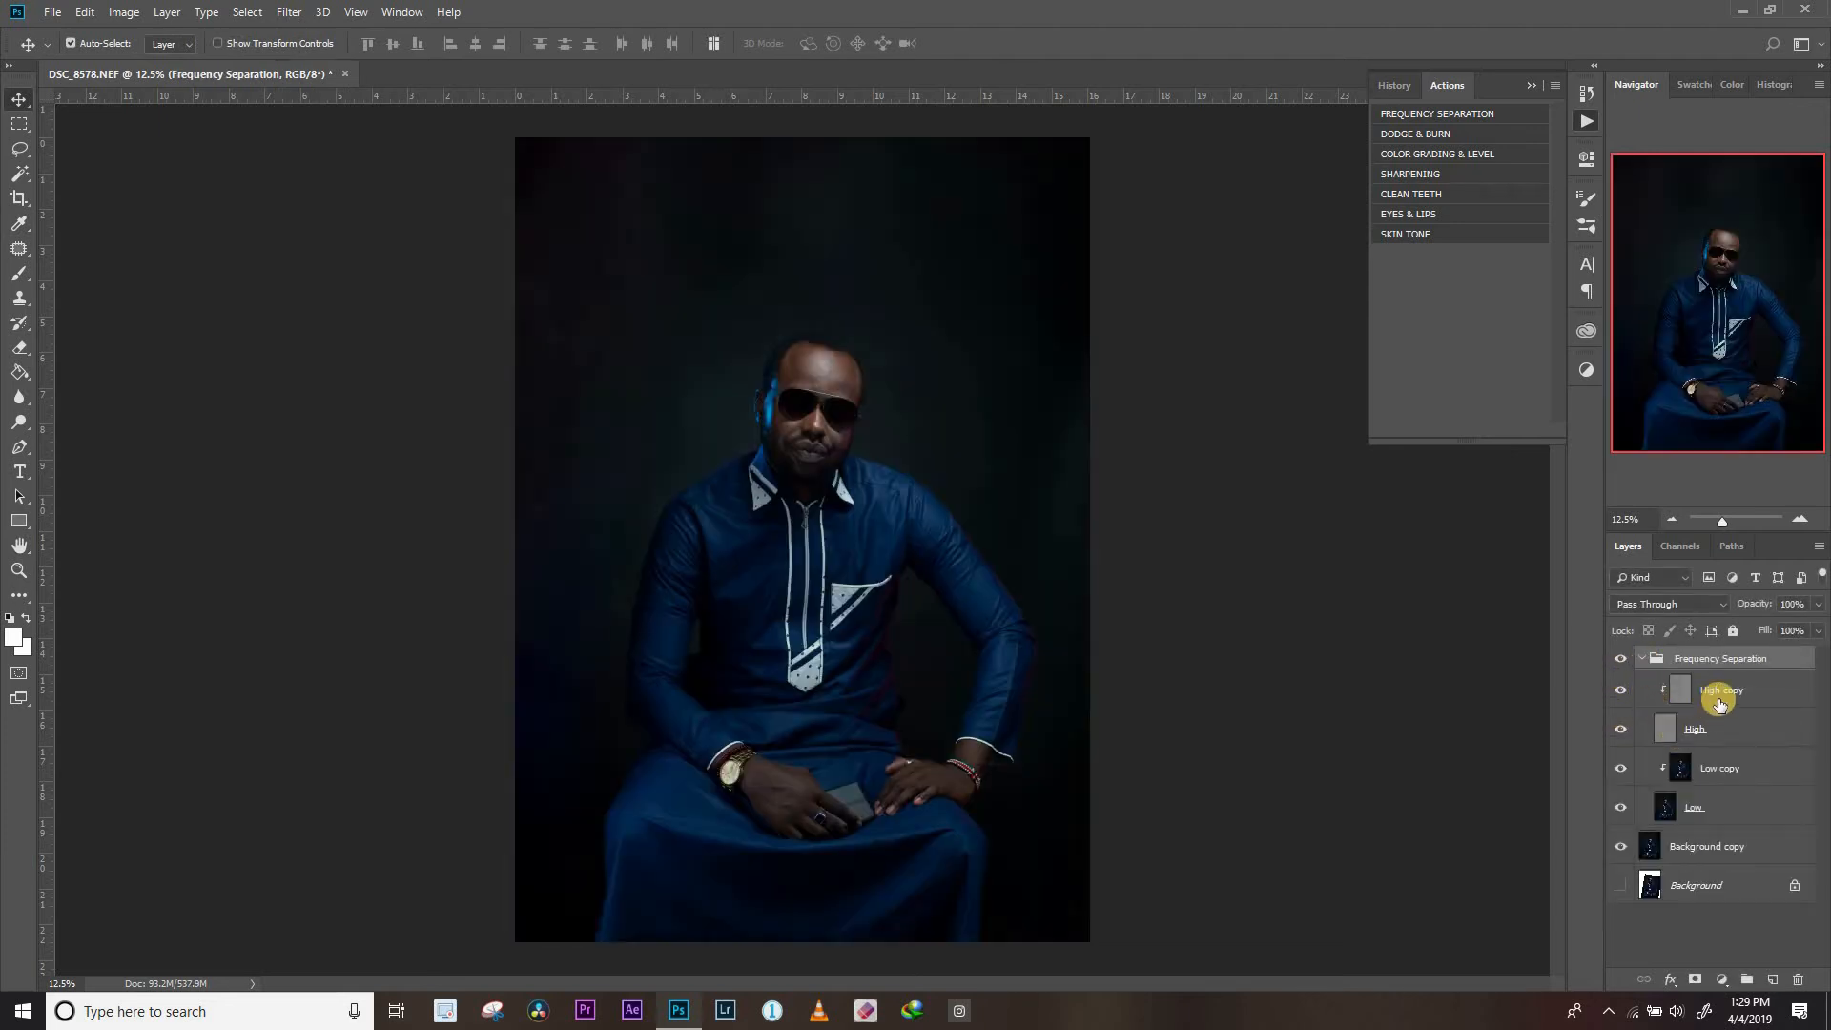
{"action": "left_click", "coordinate": [1643, 660]}
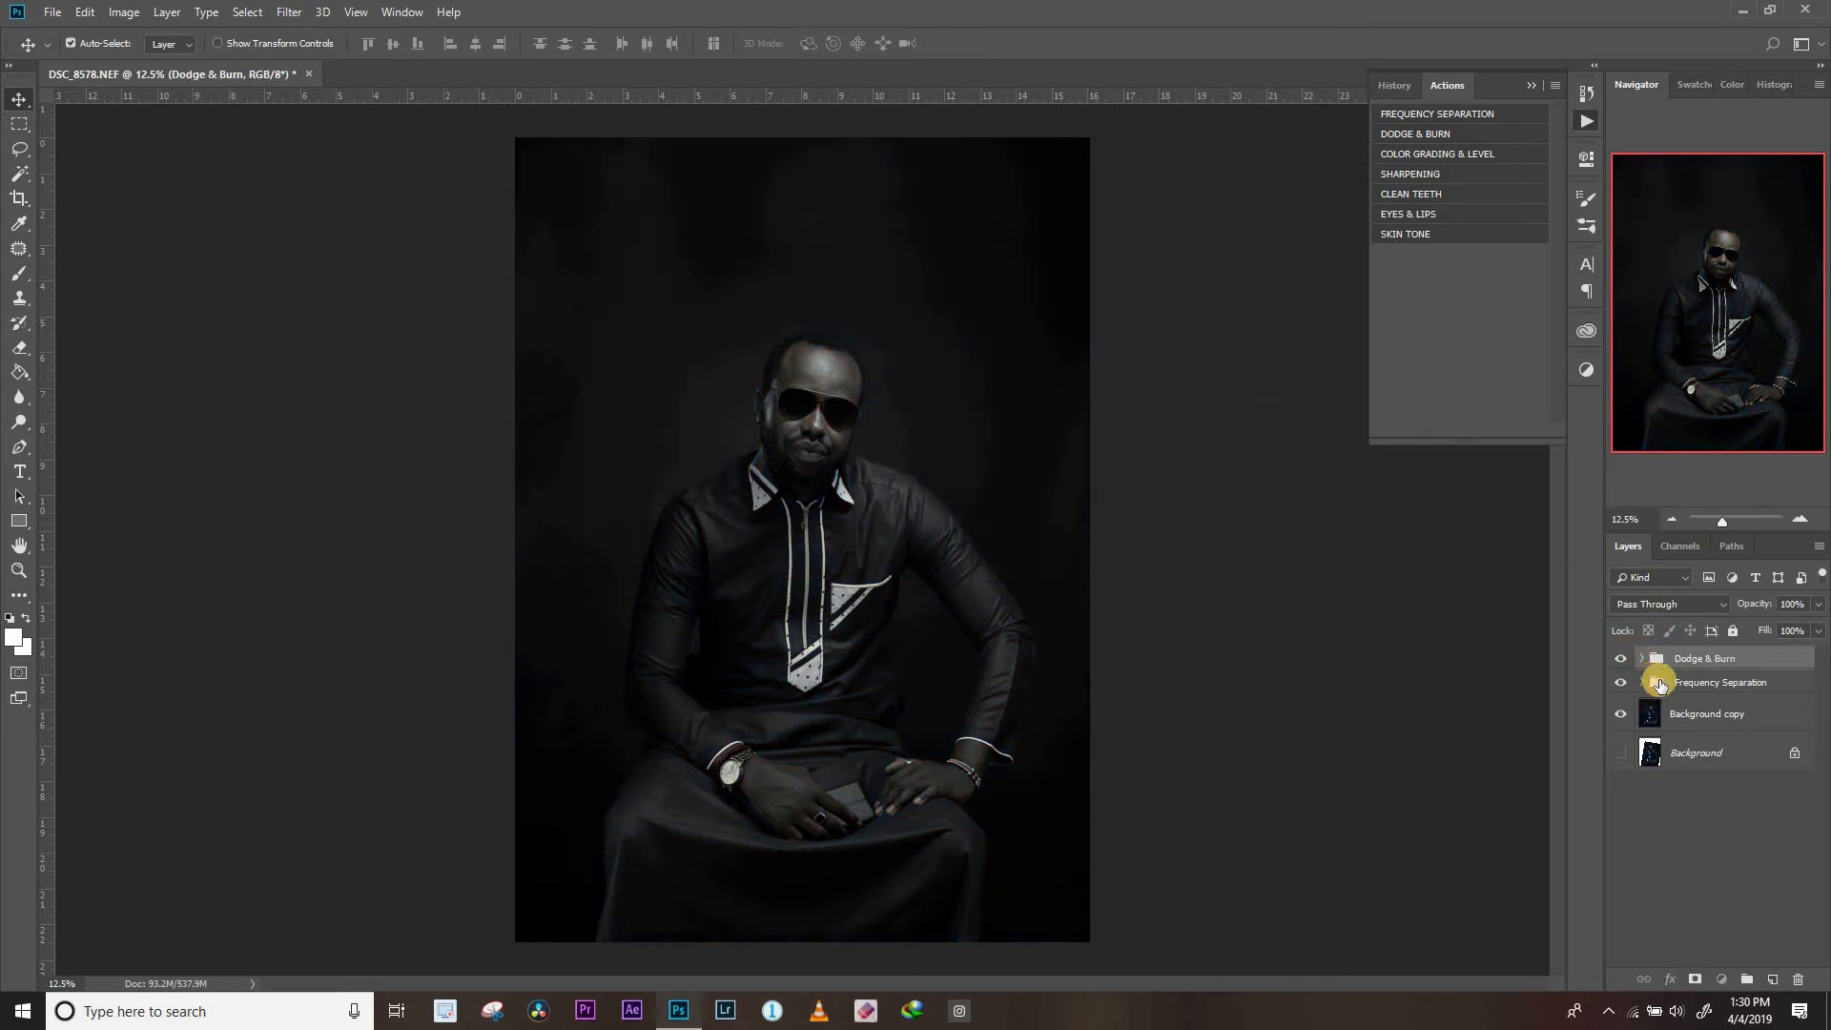
In the Dodge & Burn group, set the Black & White 1 adjustment's Reds to -19 and Yellows to -4
{"action": "left_click", "coordinate": [1642, 659]}
{"action": "left_click", "coordinate": [1689, 688]}
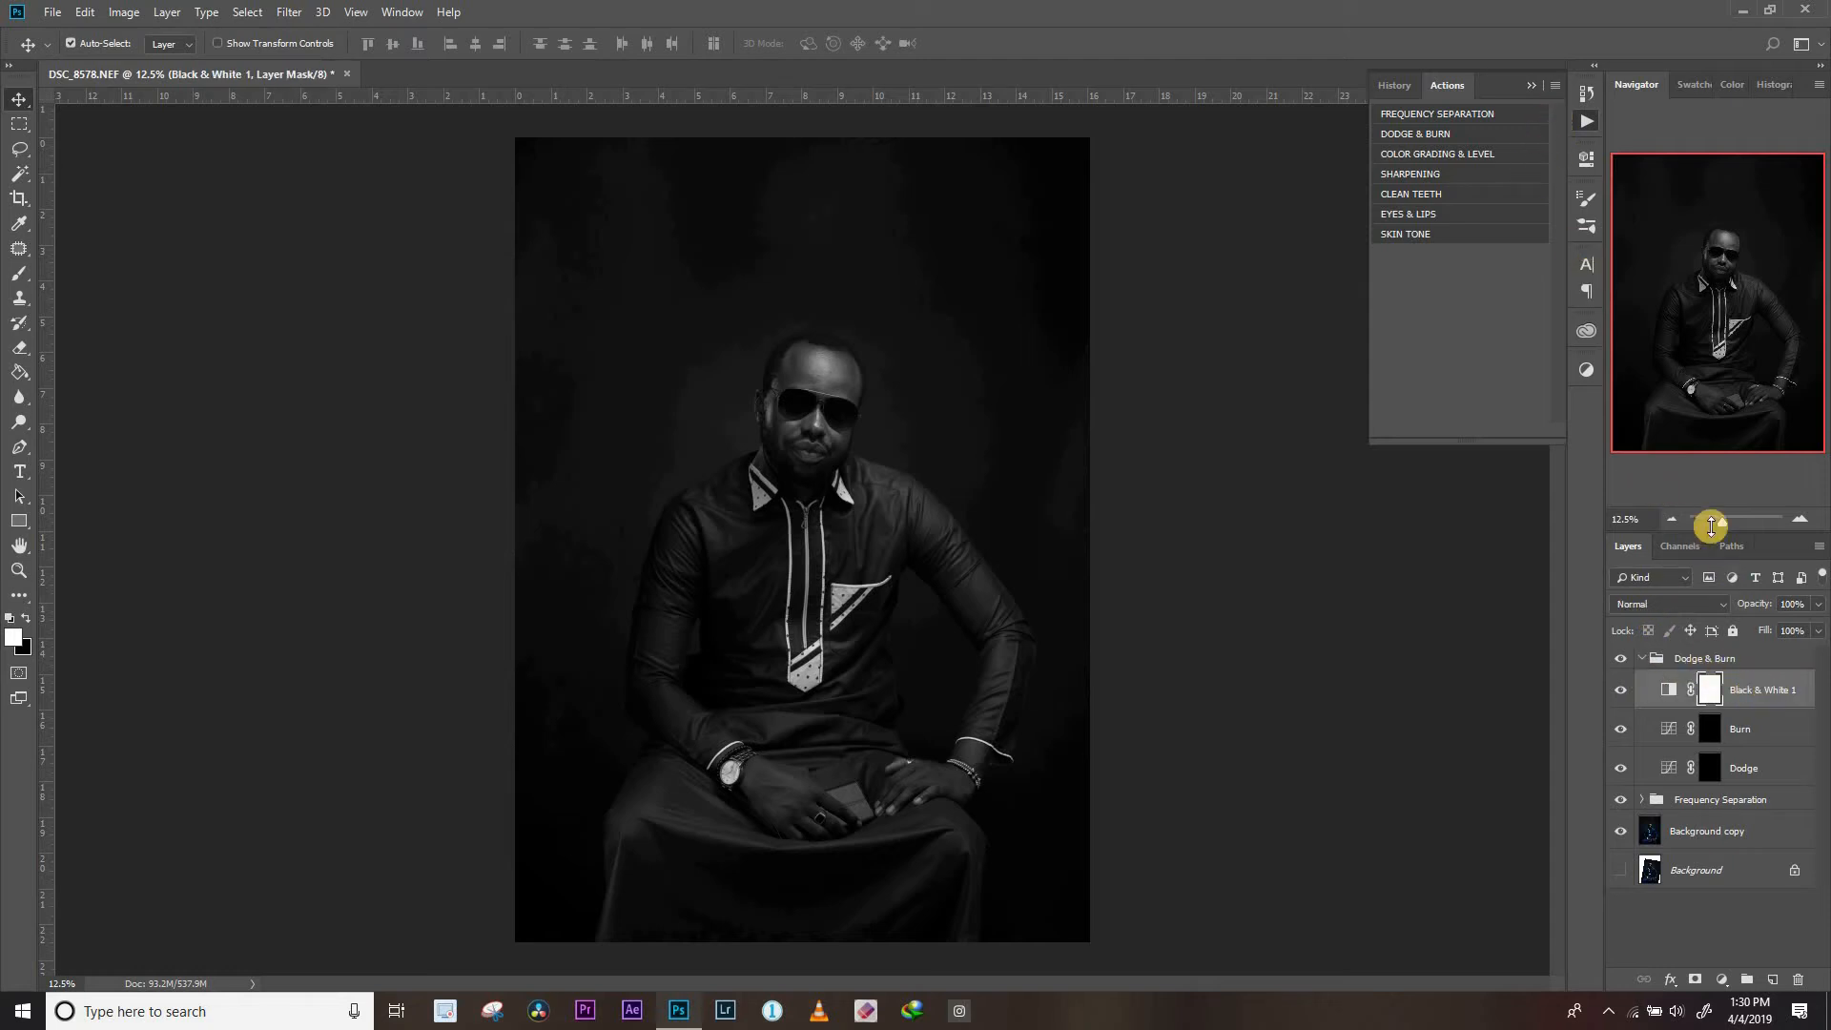
{"action": "left_click", "coordinate": [1588, 164]}
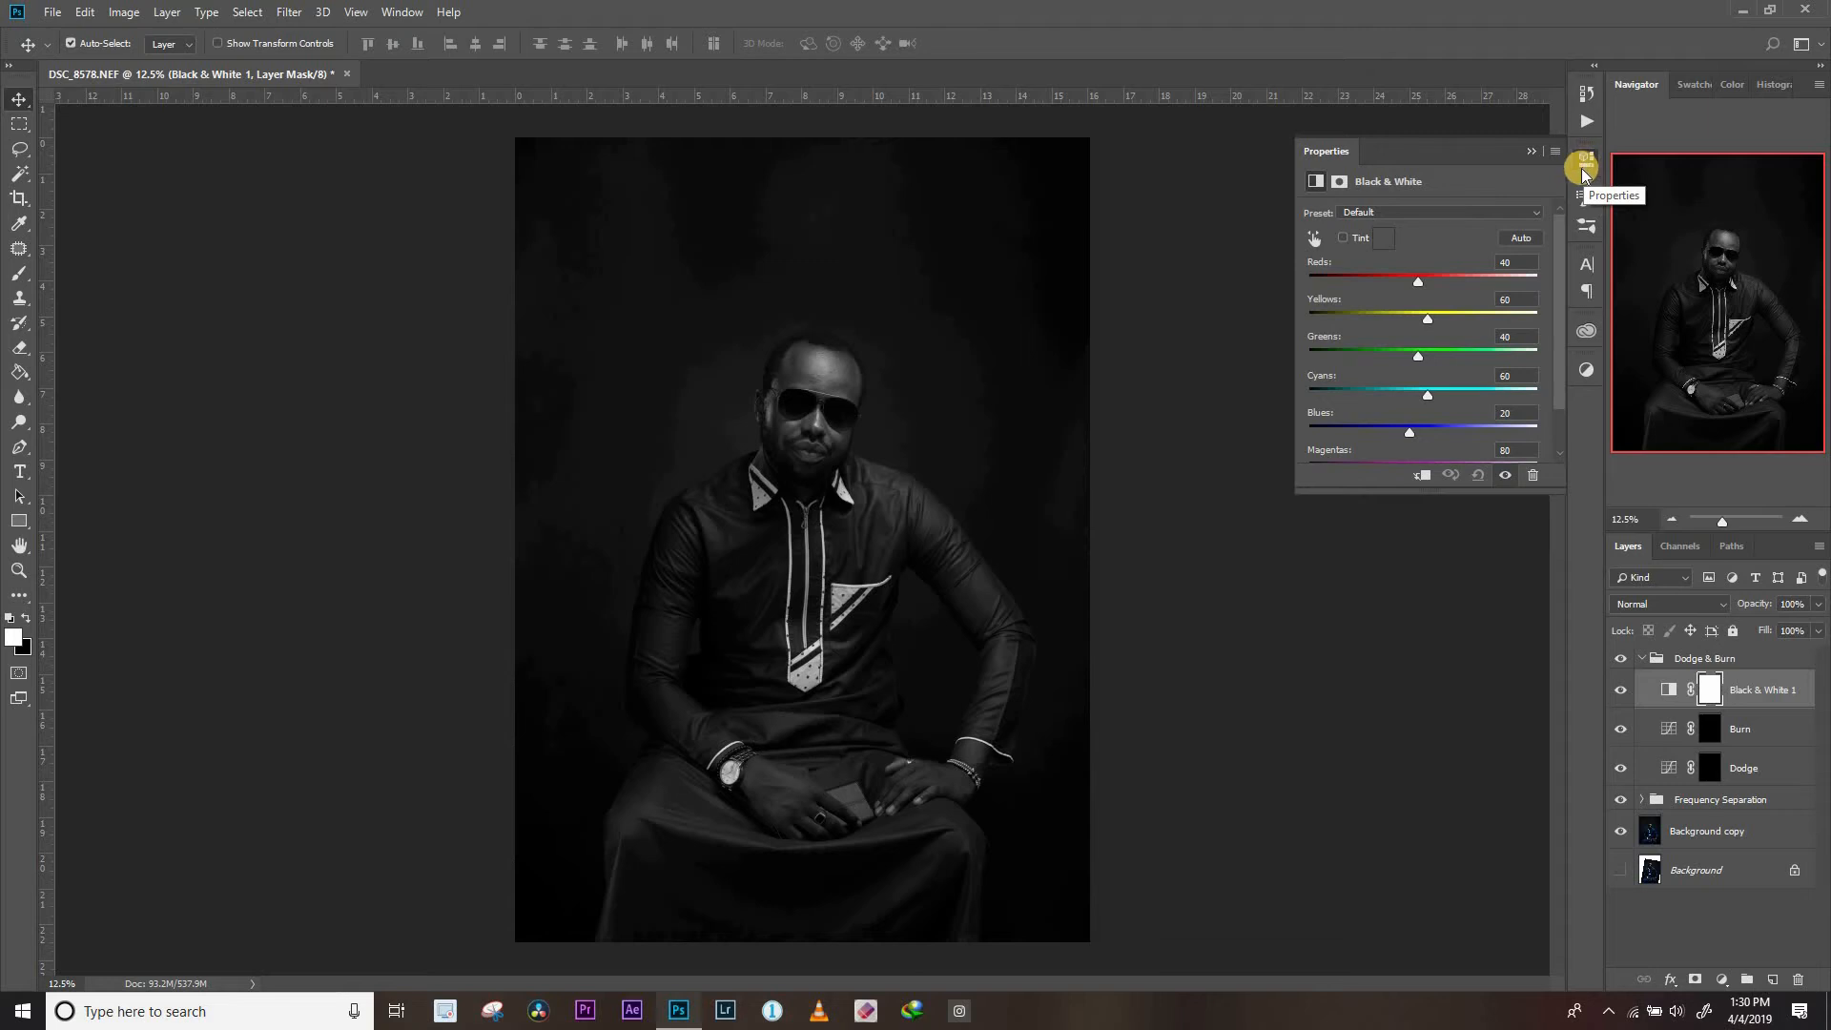
{"action": "left_click_drag", "start_coordinate": [1393, 282], "coordinate": [1392, 283]}
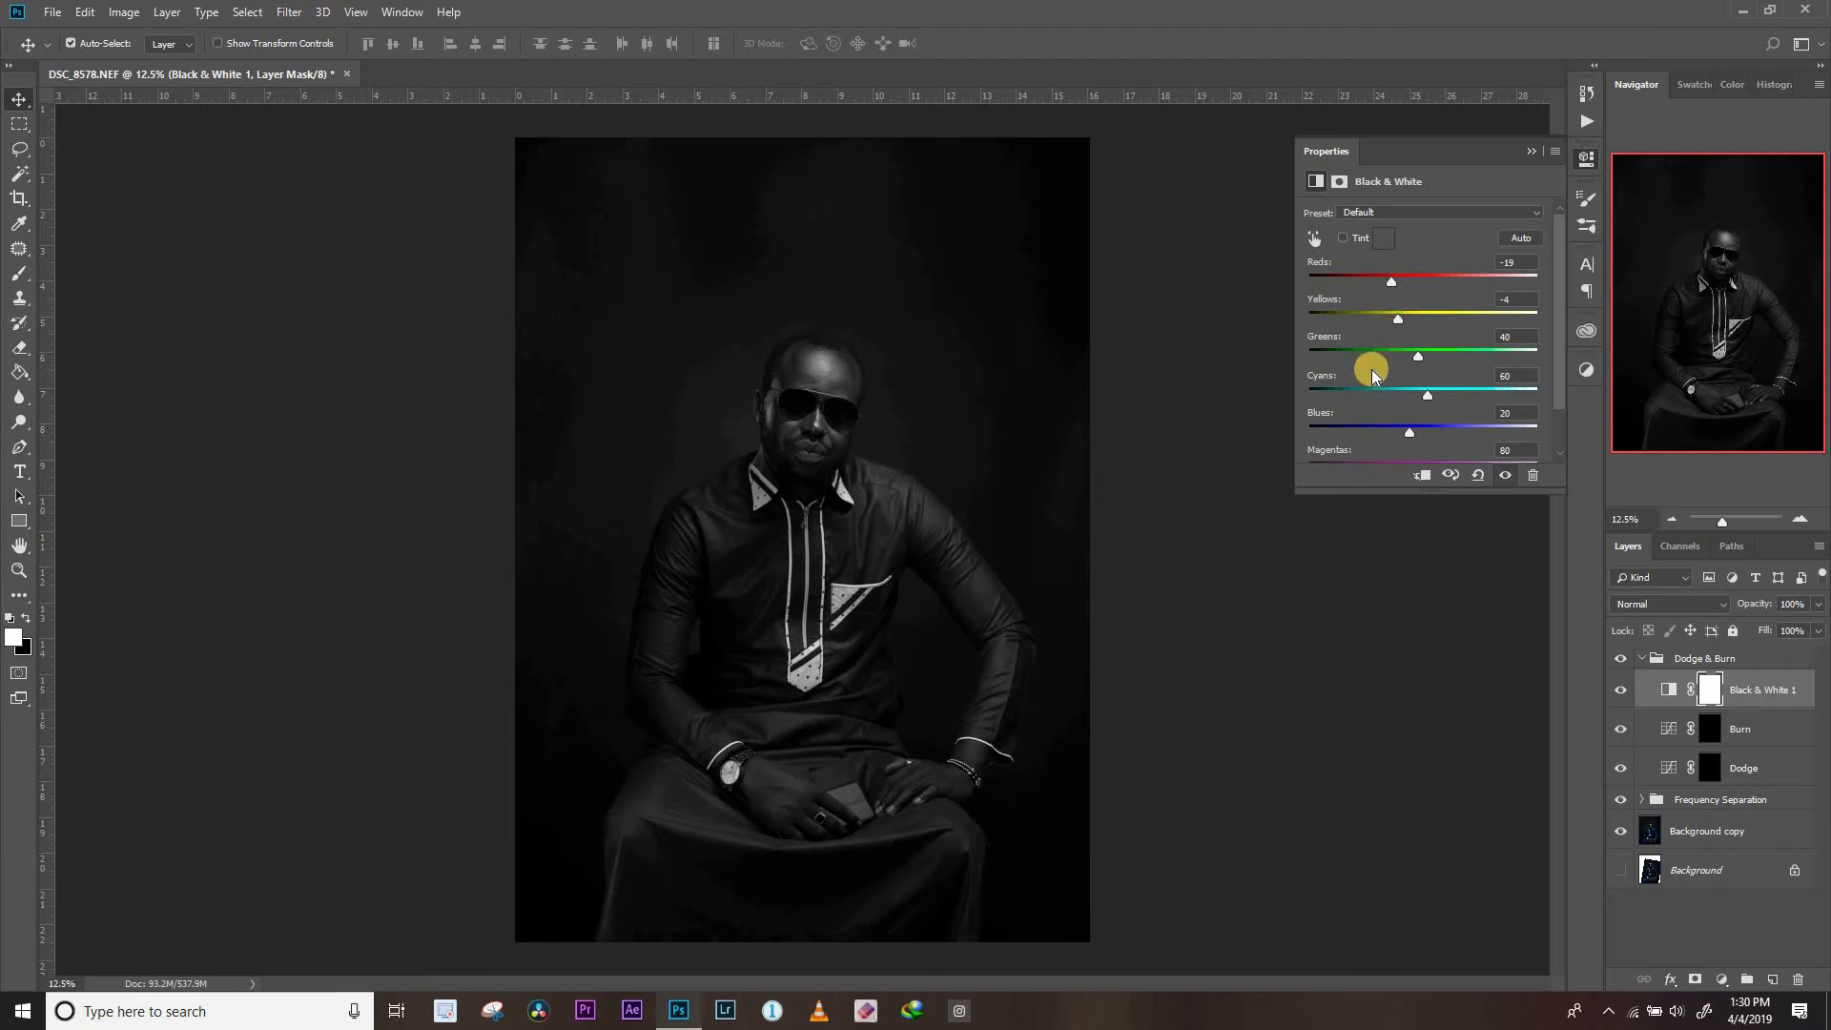
{"action": "left_click", "coordinate": [1531, 153]}
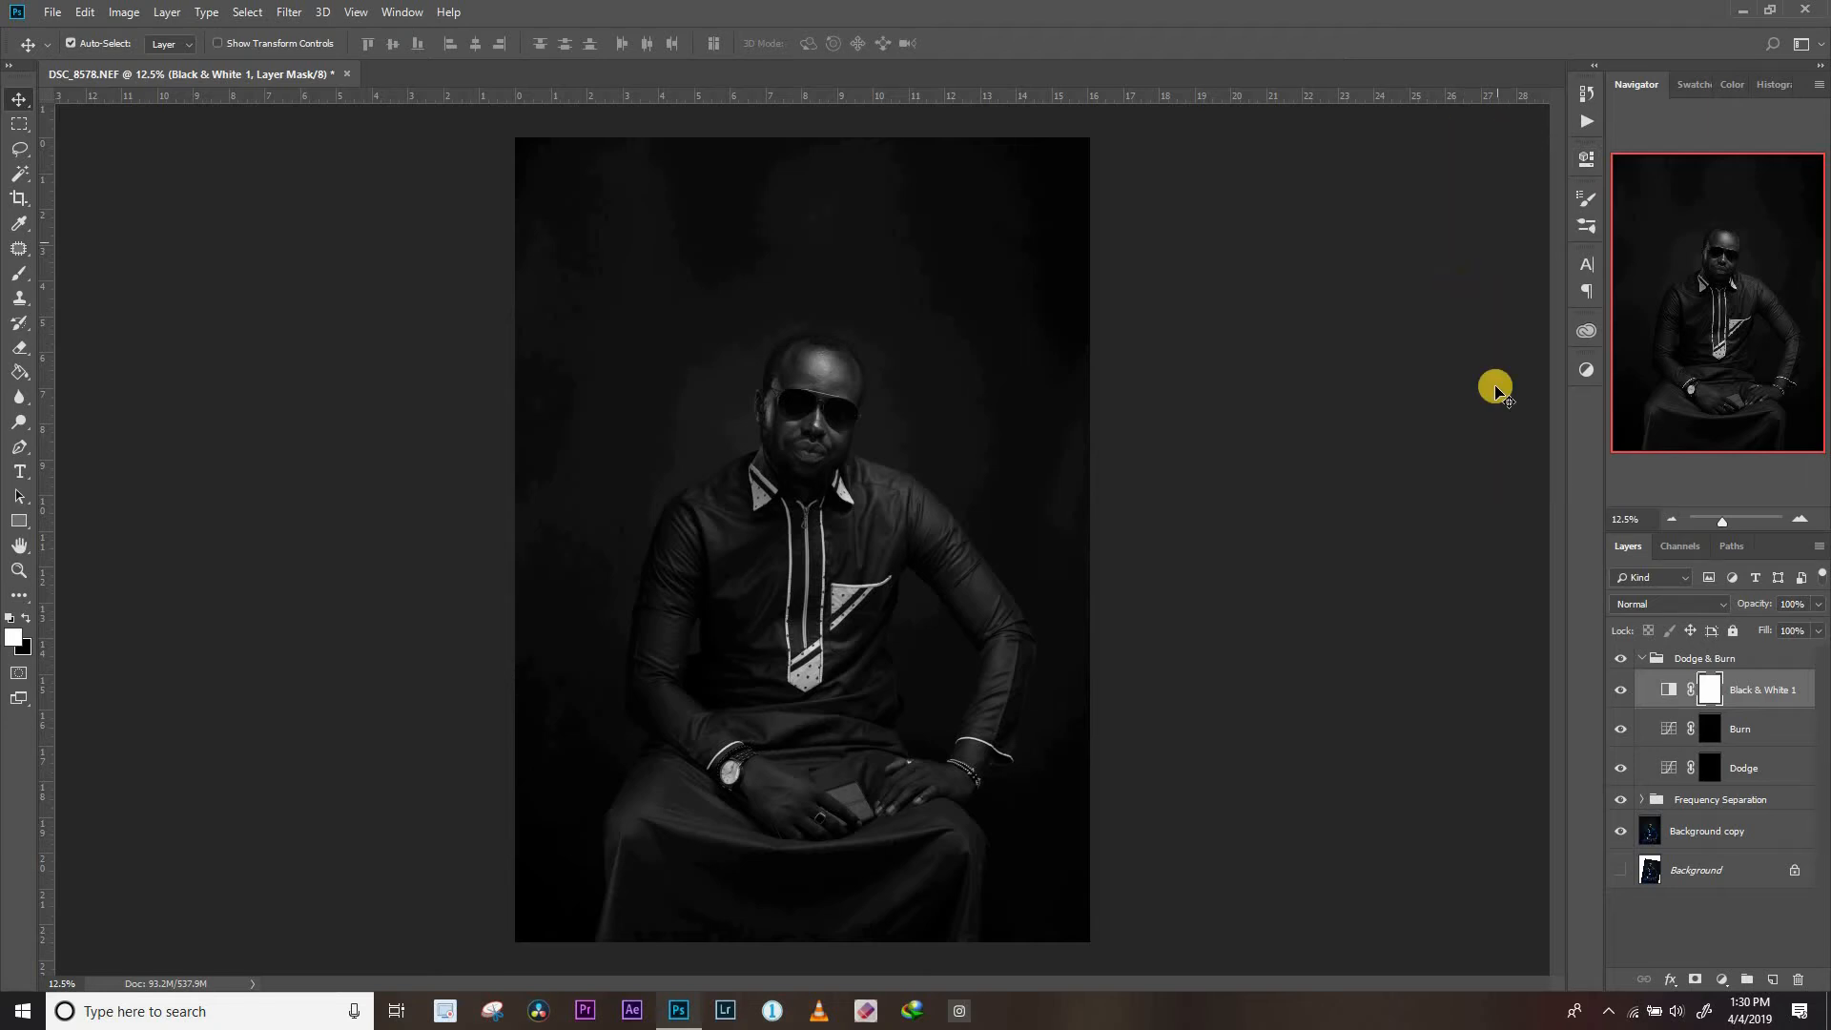
Select the Low copy layer in the Frequency Separation group and set up the Mixer Brush with the Custom preset at 30% settings
{"action": "left_click", "coordinate": [1642, 658]}
{"action": "left_click", "coordinate": [1642, 682]}
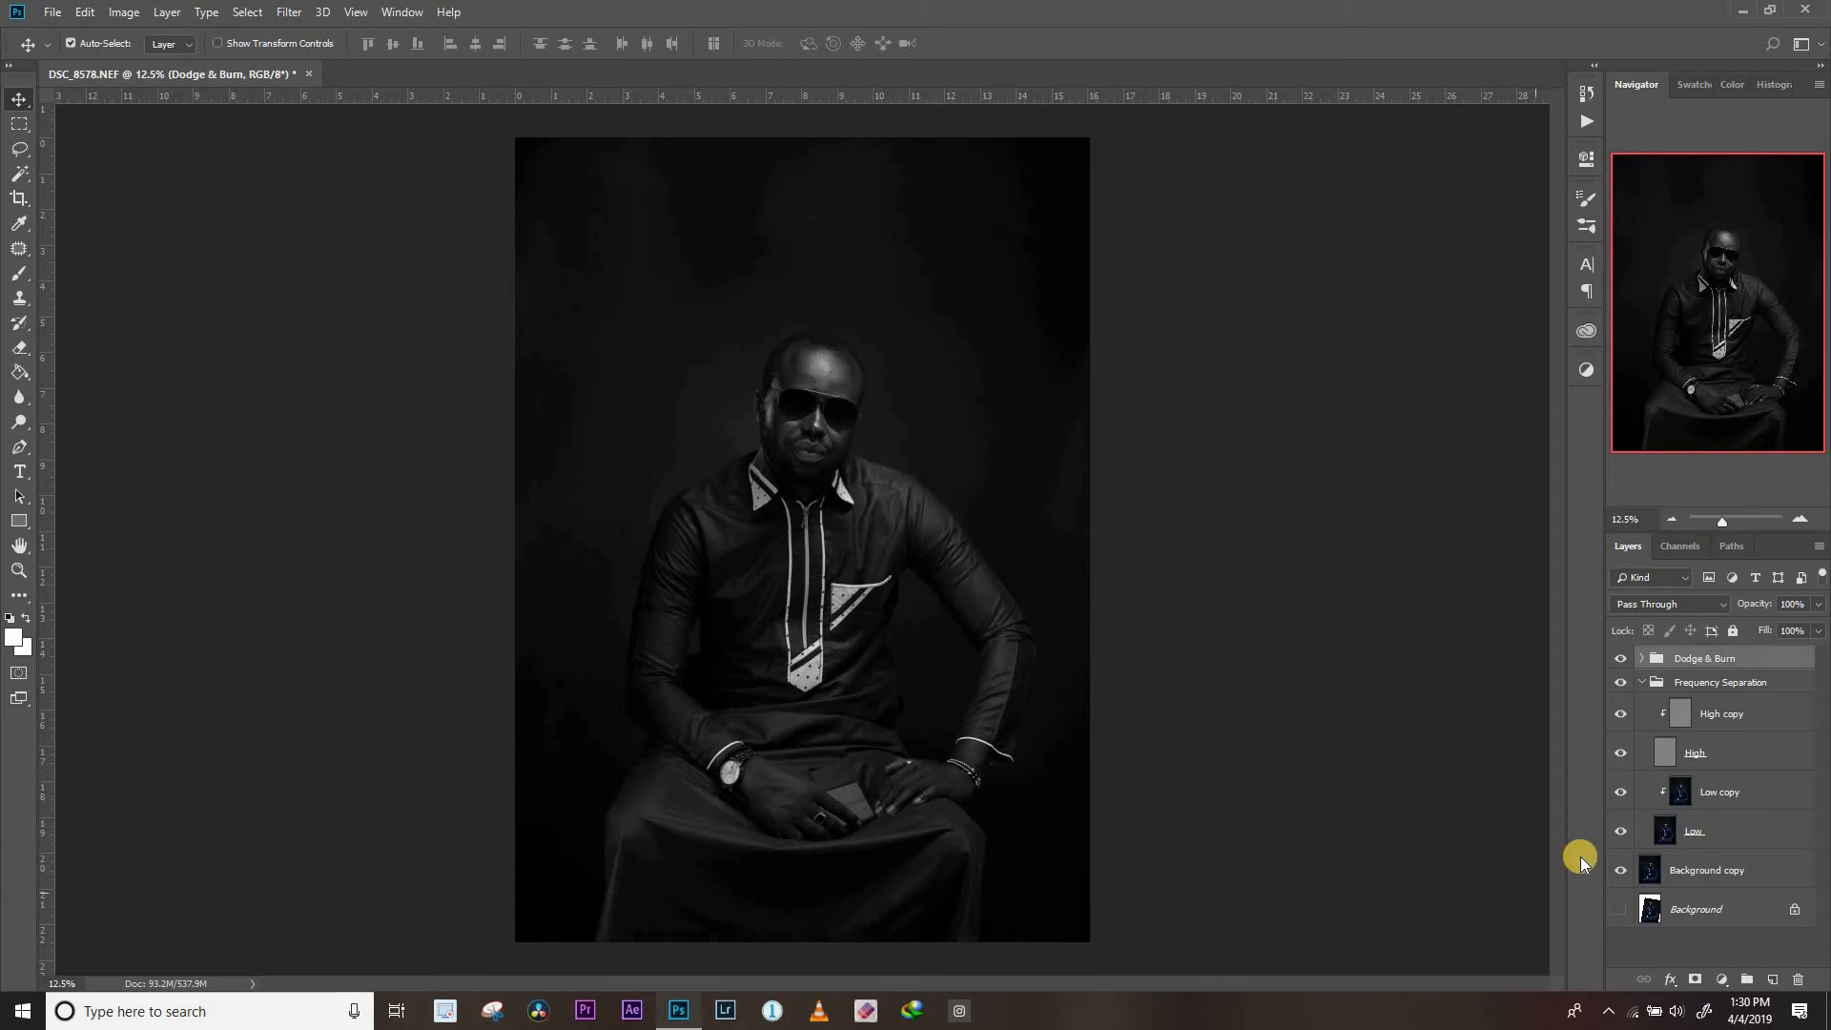
{"action": "left_click", "coordinate": [1732, 804]}
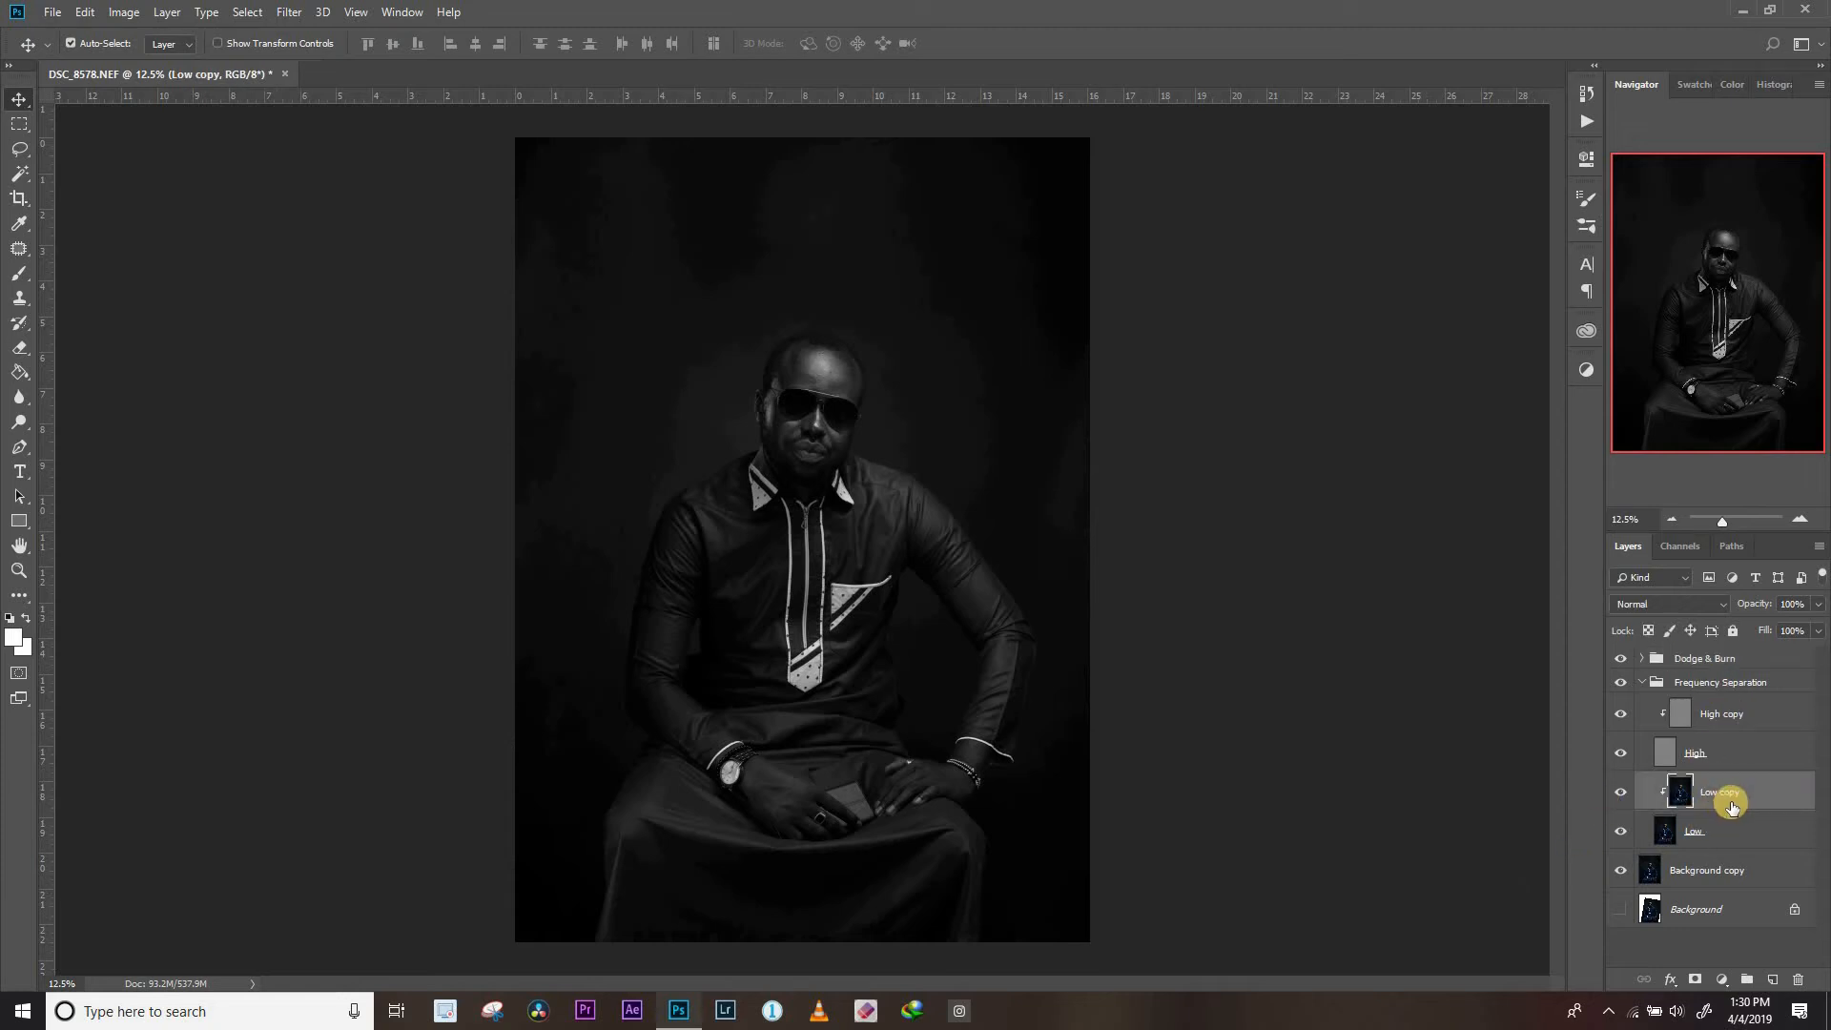
{"action": "left_click", "coordinate": [19, 274]}
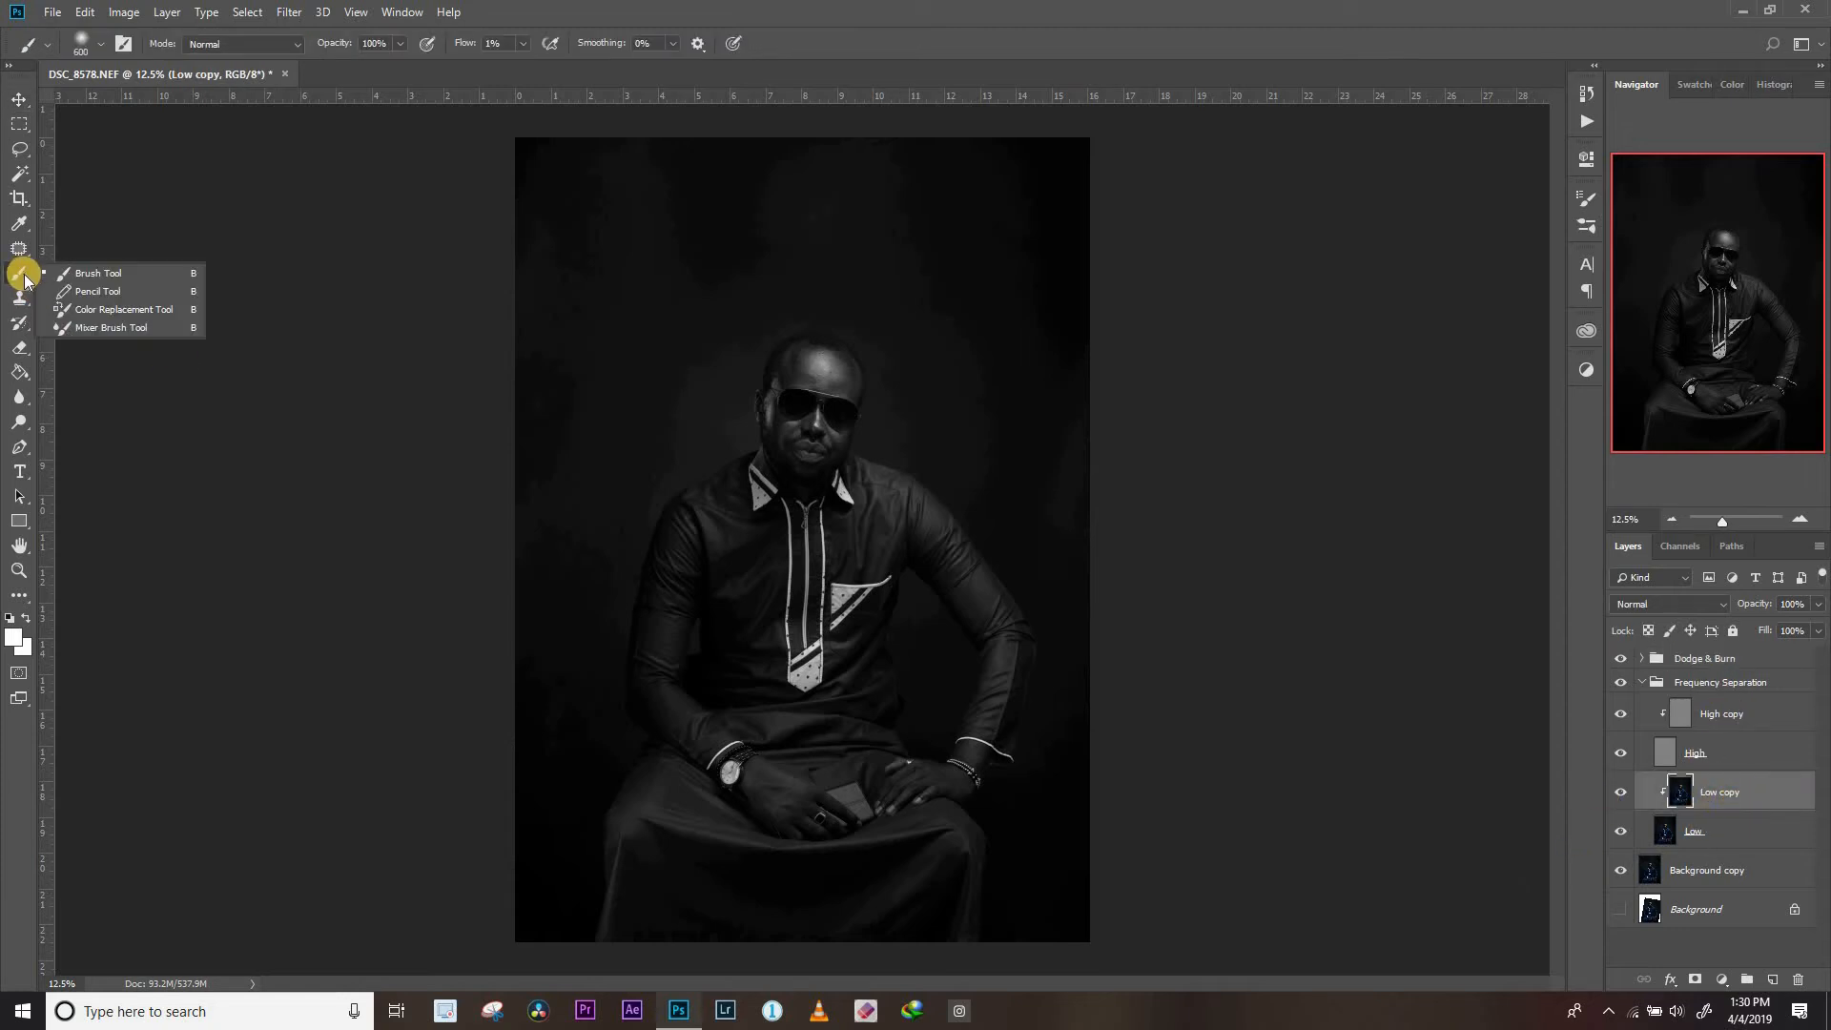
{"action": "left_click", "coordinate": [94, 330]}
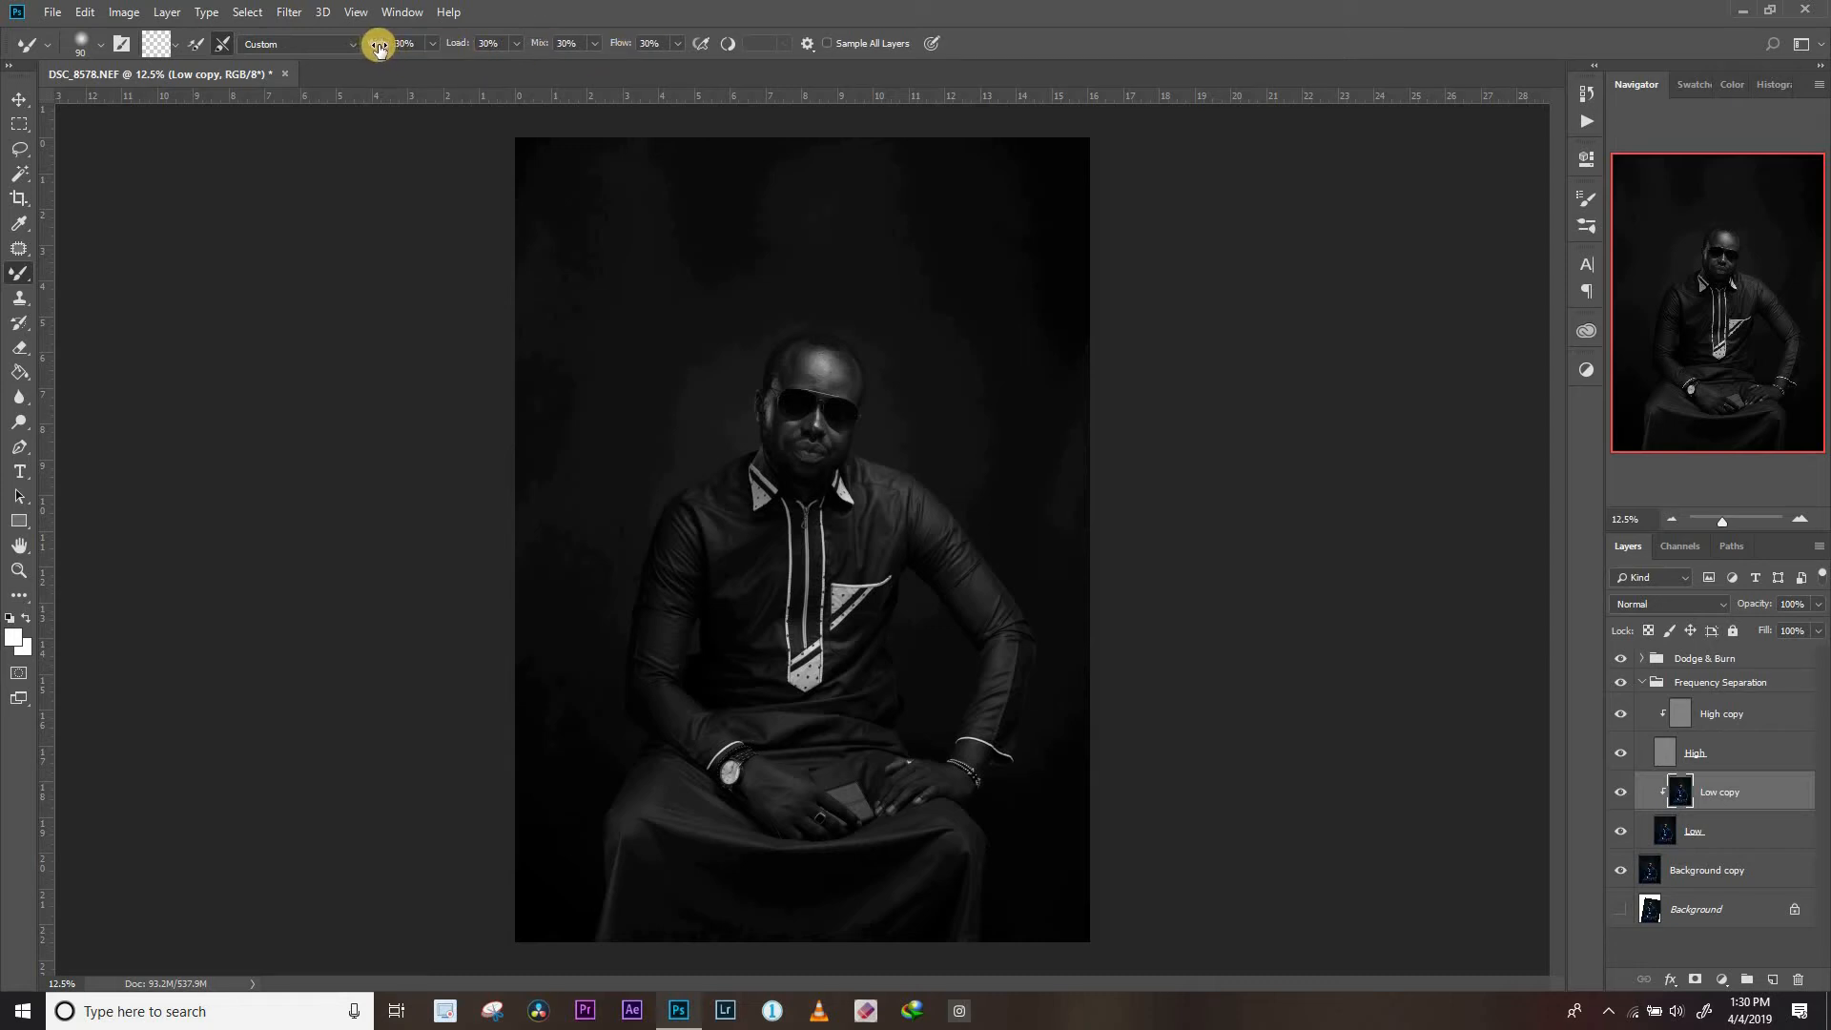
{"action": "left_click", "coordinate": [291, 44]}
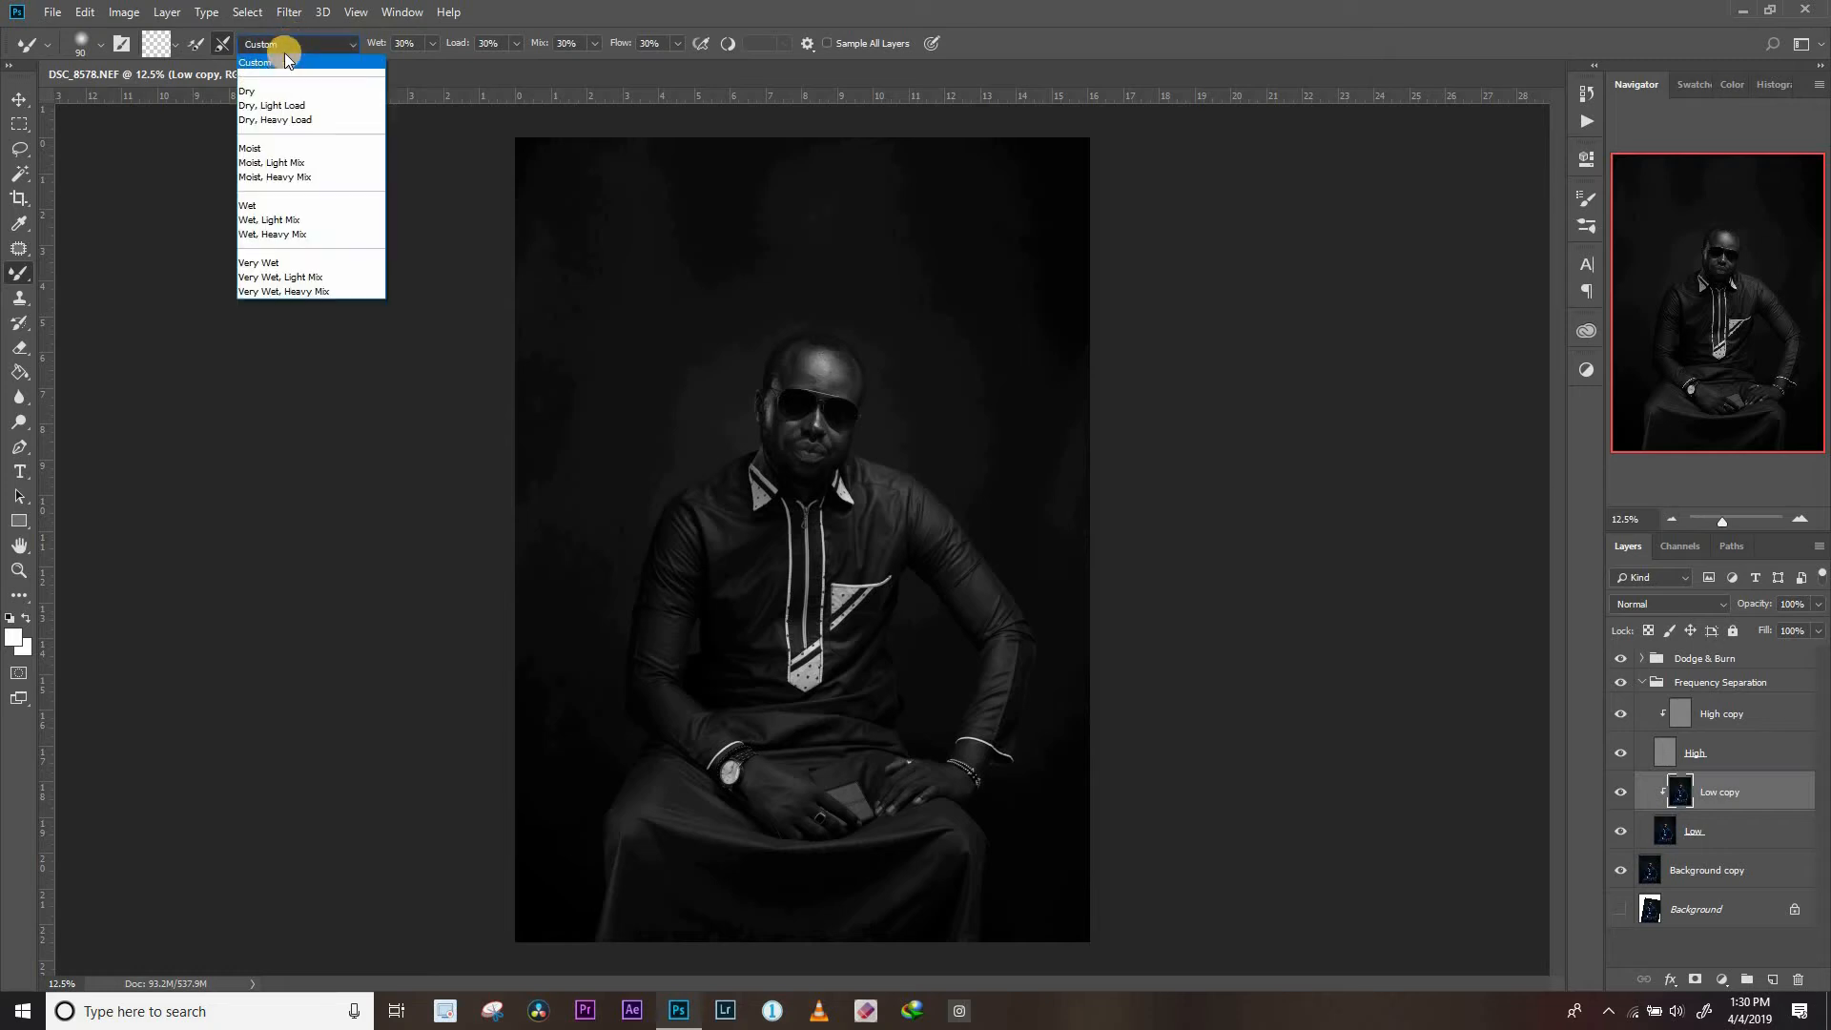
{"action": "left_click", "coordinate": [283, 60]}
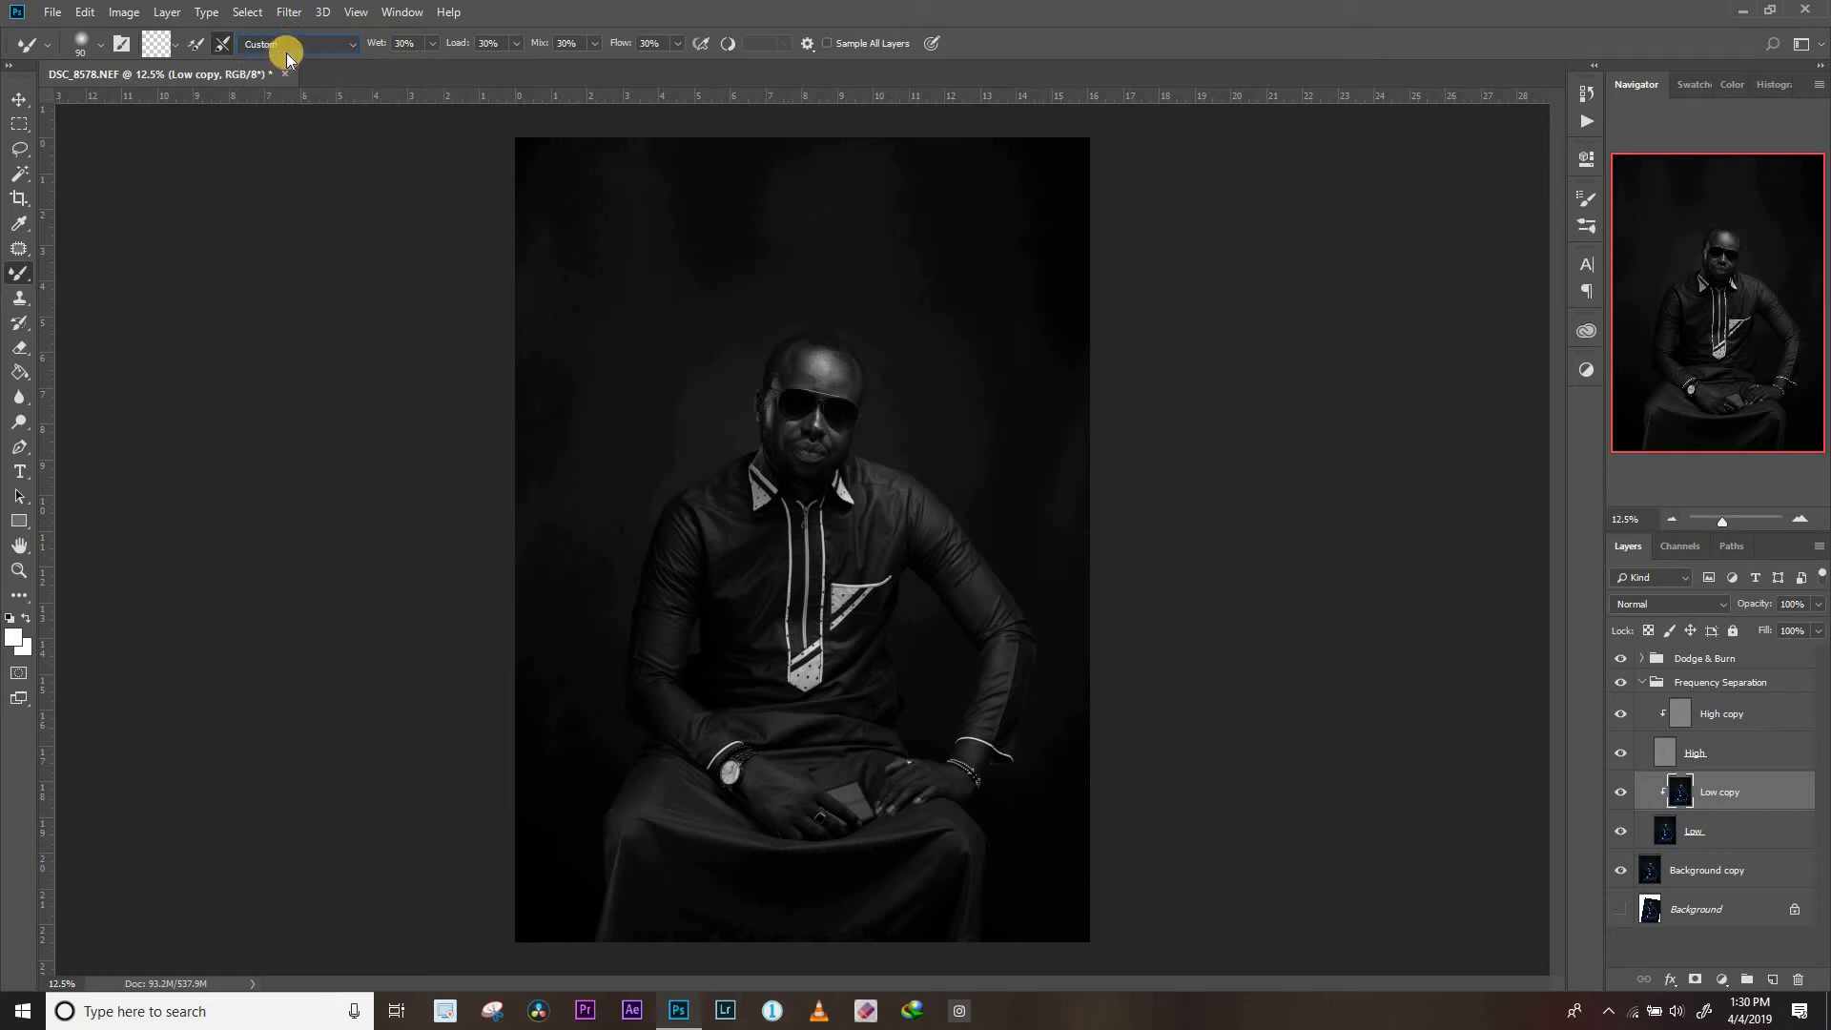
{"action": "left_click", "coordinate": [225, 47]}
Blend the skin tones on the forehead and face of the Low copy layer with the Mixer Brush, adjusting the brush size
{"action": "mouse_move", "coordinate": [809, 346]}
{"action": "left_mouse_down"}
{"action": "mouse_move", "coordinate": [819, 382]}
{"action": "mouse_move", "coordinate": [857, 344]}
{"action": "left_mouse_up"}
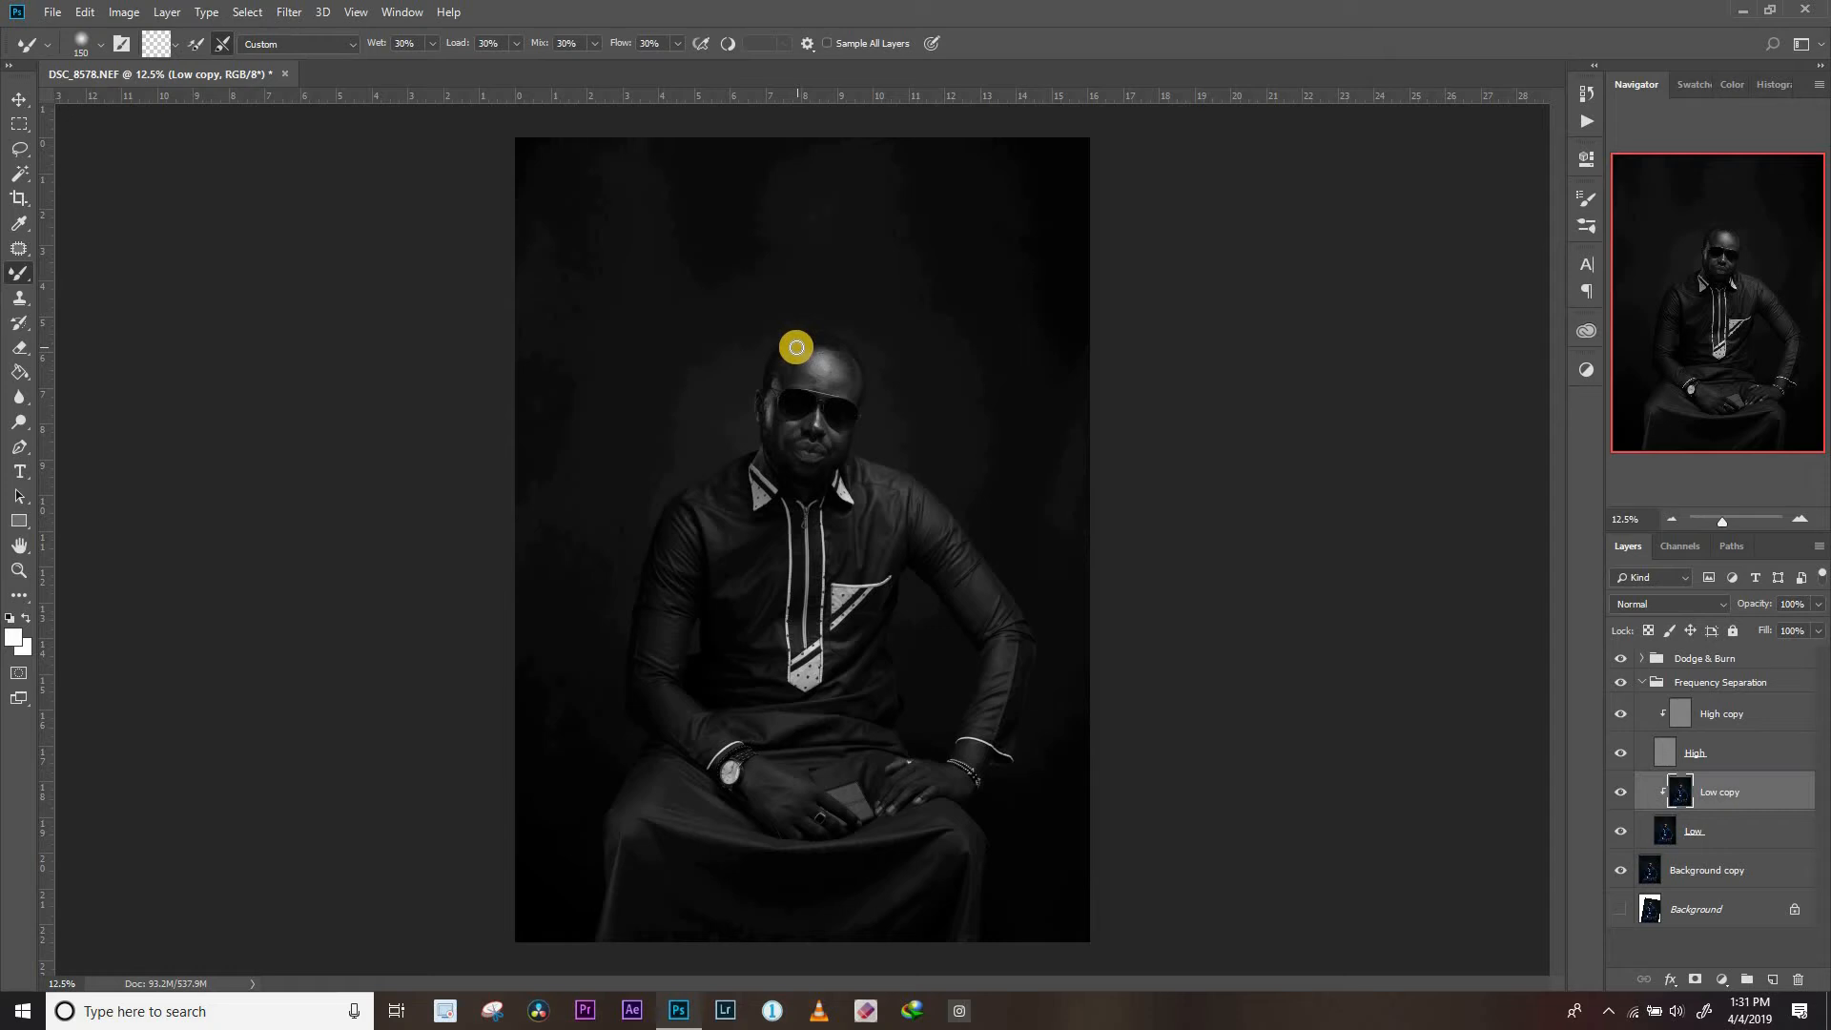
{"action": "mouse_move", "coordinate": [802, 350]}
{"action": "left_mouse_down"}
{"action": "mouse_move", "coordinate": [791, 363]}
{"action": "mouse_move", "coordinate": [825, 355]}
{"action": "left_mouse_up"}
{"action": "key", "text": "bracketright"}
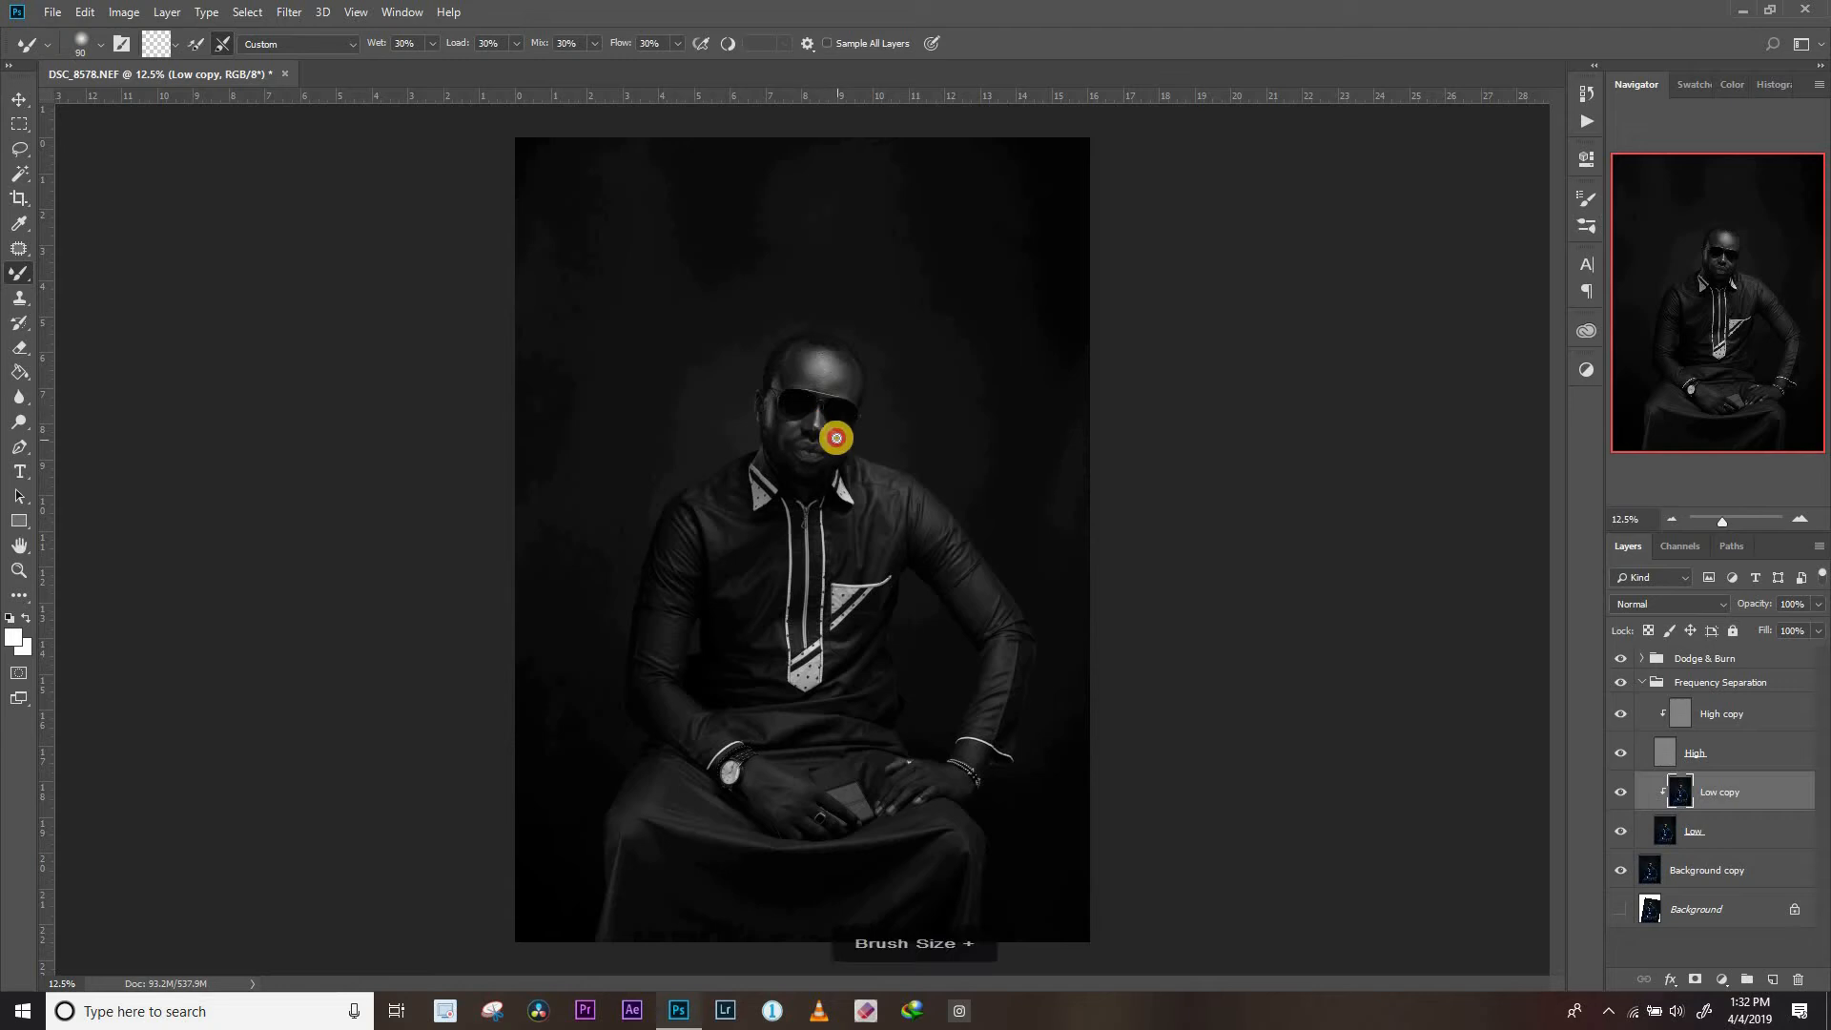
{"action": "key", "text": "bracketleft"}
{"action": "key", "text": "bracketleft"}
{"action": "key", "text": "bracketleft"}
{"action": "key", "text": "bracketleft"}
{"action": "key", "text": "bracketleft"}
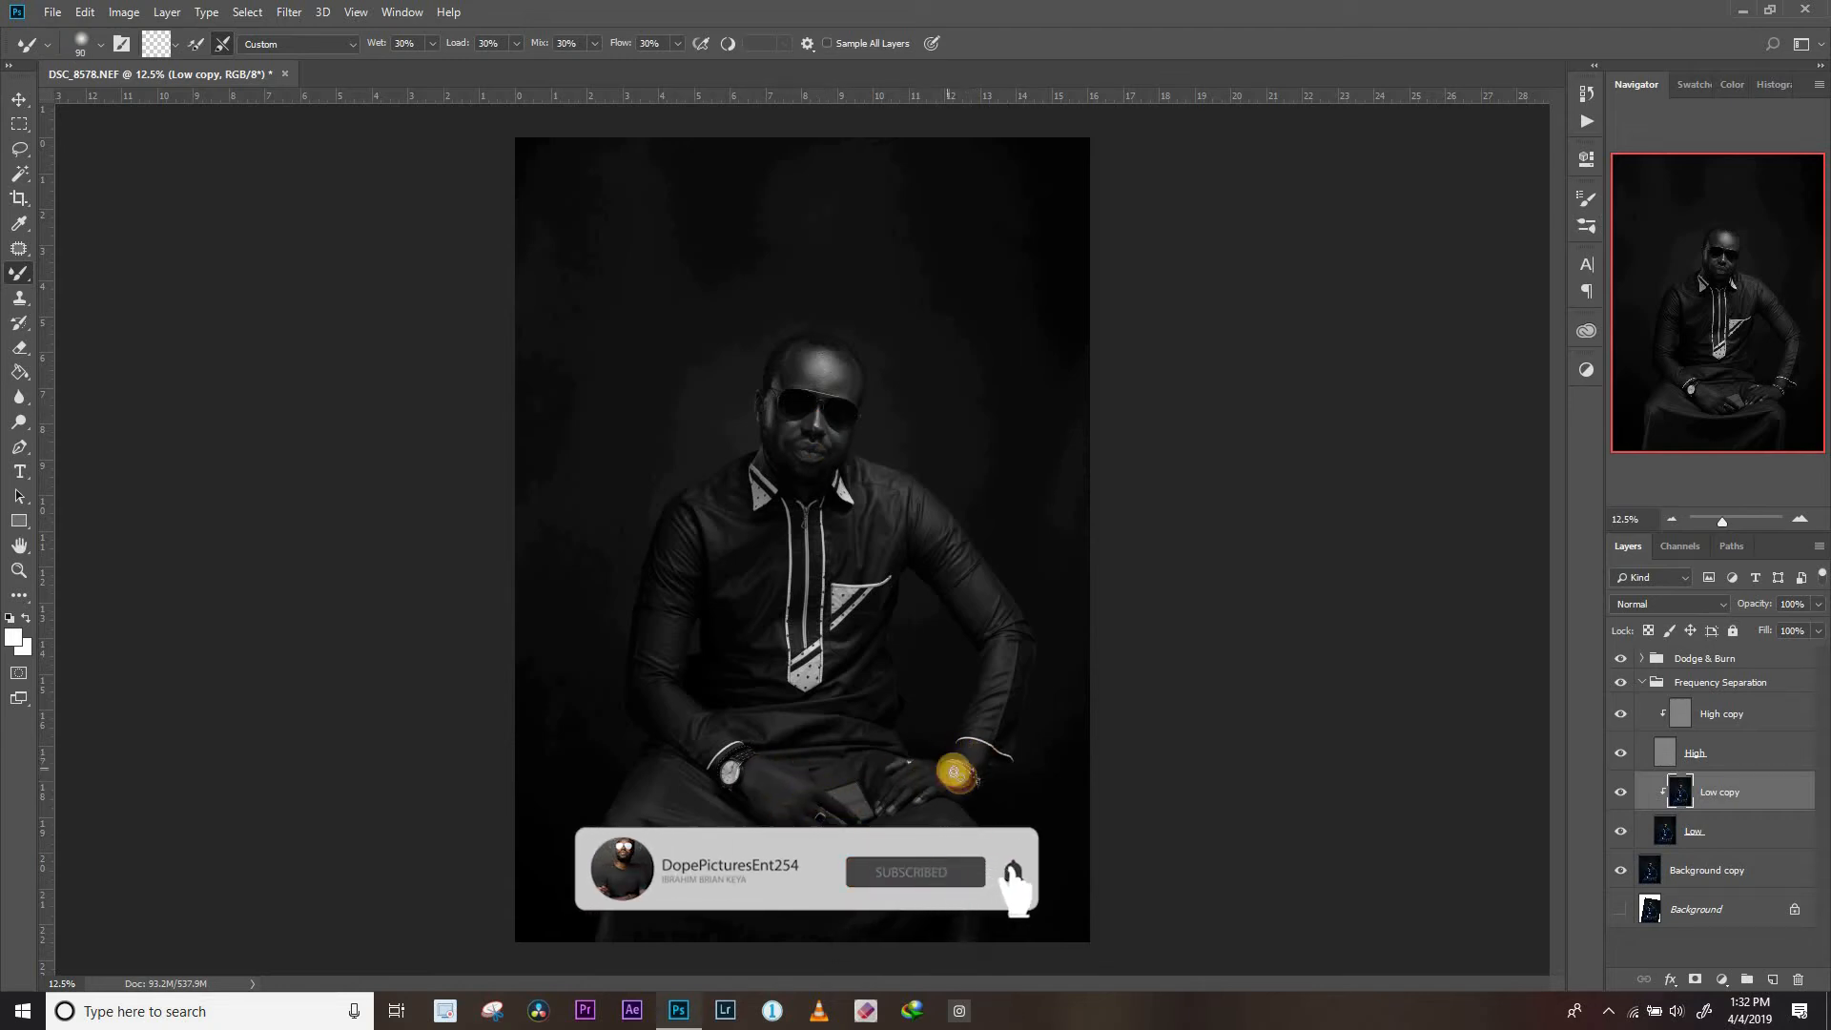
Smooth the tones on the hands and the middle of the forehead with the Mixer Brush, varying its size
{"action": "key", "text": "bracketright"}
{"action": "key", "text": "bracketright"}
{"action": "key", "text": "bracketright"}
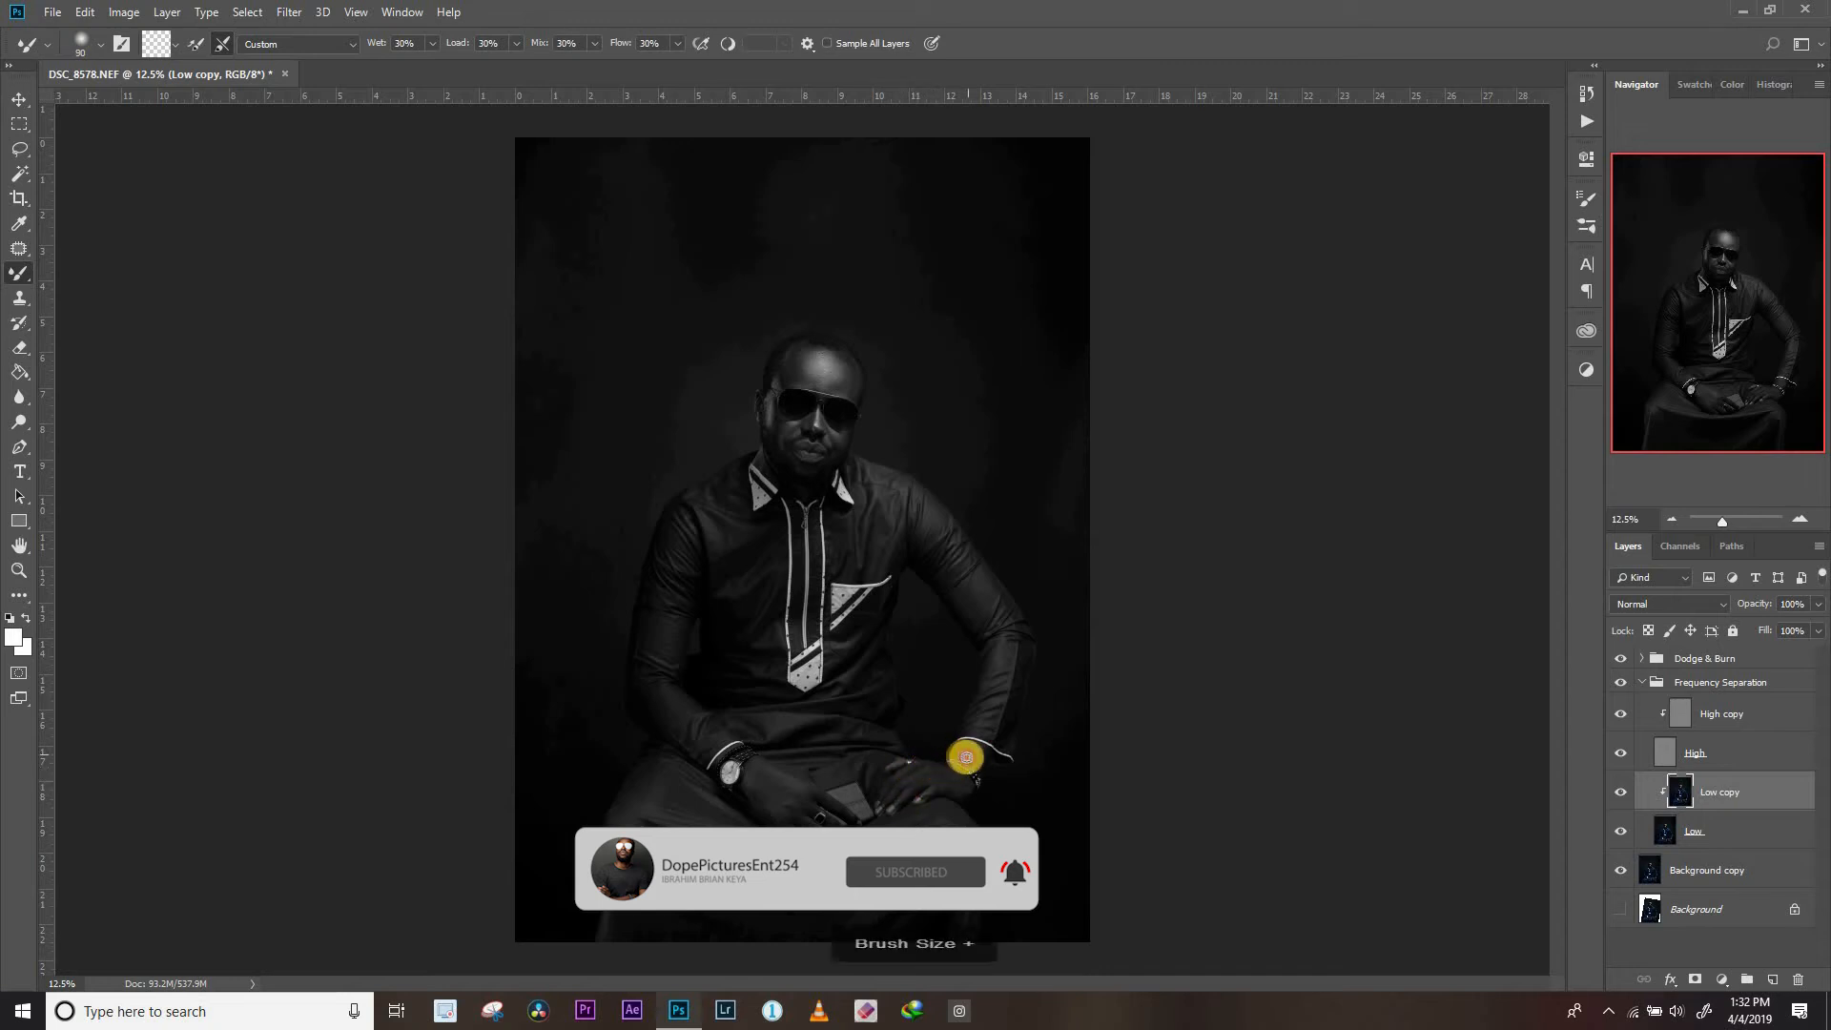
{"action": "key", "text": "bracketleft"}
{"action": "key", "text": "bracketleft"}
{"action": "key", "text": "bracketright"}
{"action": "key", "text": "bracketright"}
{"action": "mouse_move", "coordinate": [802, 364]}
{"action": "left_mouse_down"}
{"action": "mouse_move", "coordinate": [826, 356]}
{"action": "mouse_move", "coordinate": [834, 382]}
{"action": "left_mouse_up"}
{"action": "key", "text": "bracketleft"}
{"action": "key", "text": "bracketleft"}
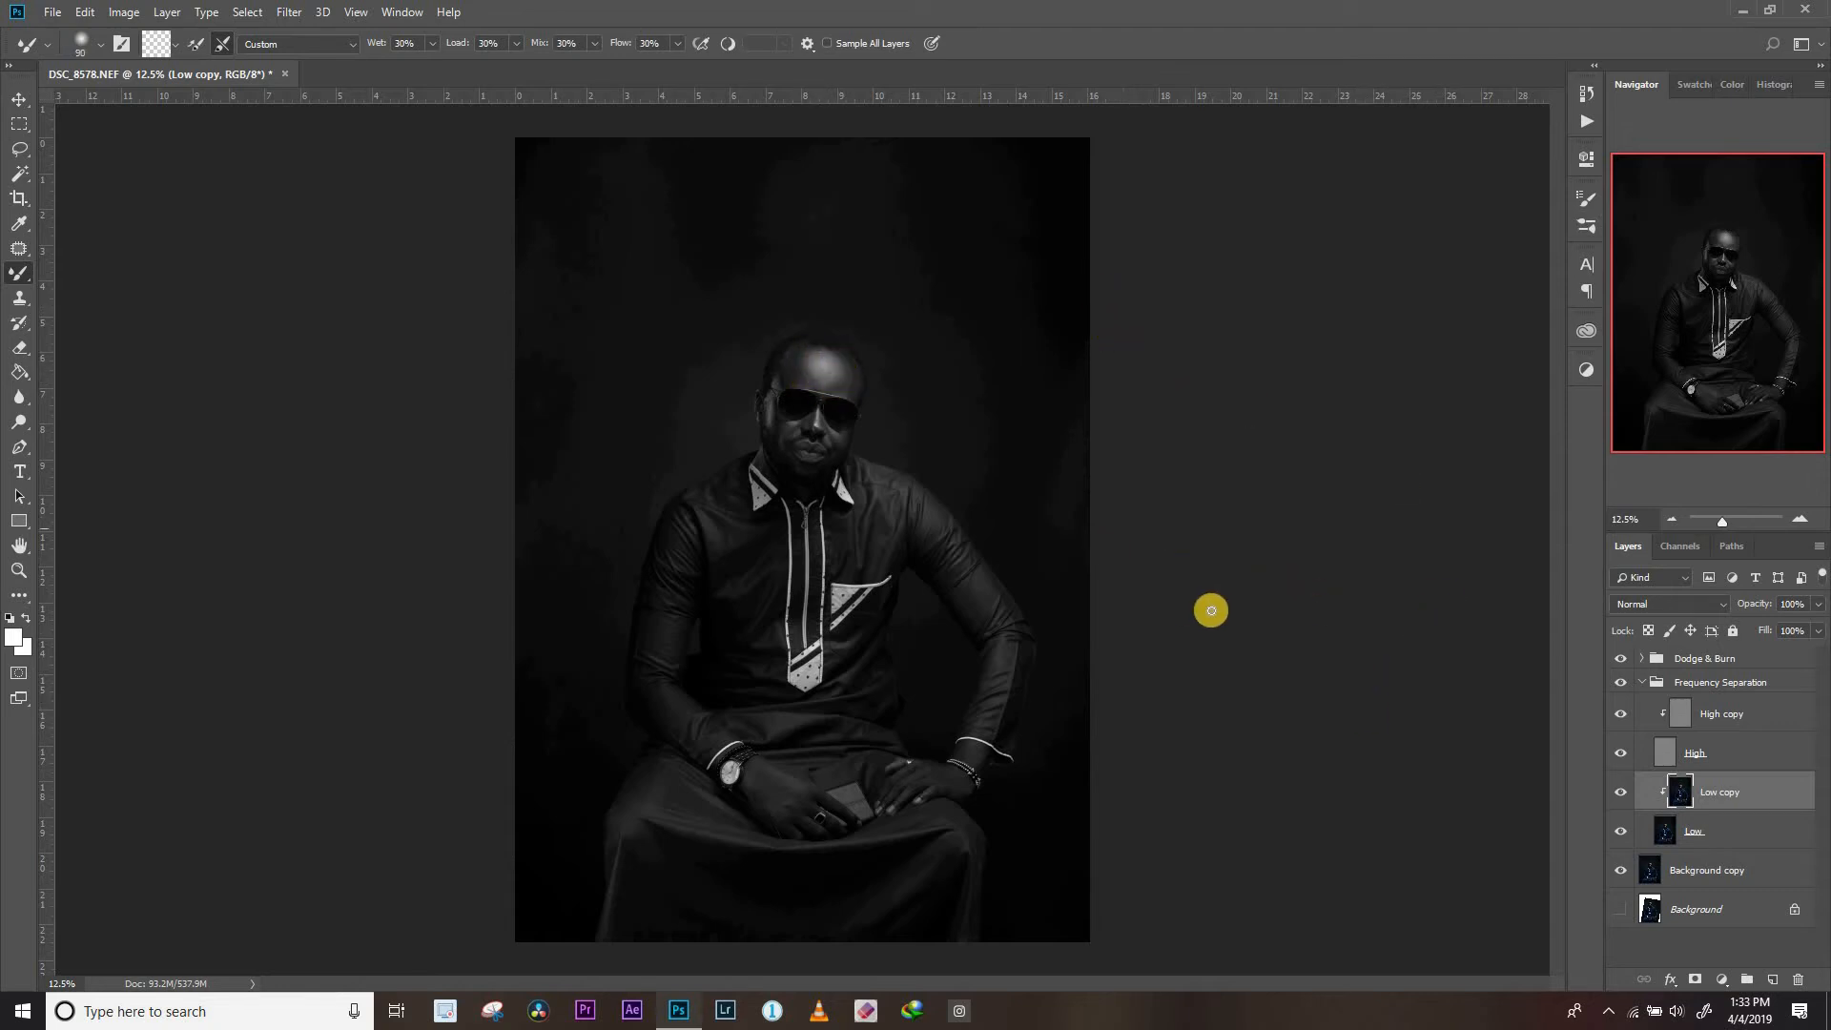
Compare the portrait with and without the Low copy layer, hiding the Dodge & Burn group to judge it in color
{"action": "left_click", "coordinate": [1619, 795]}
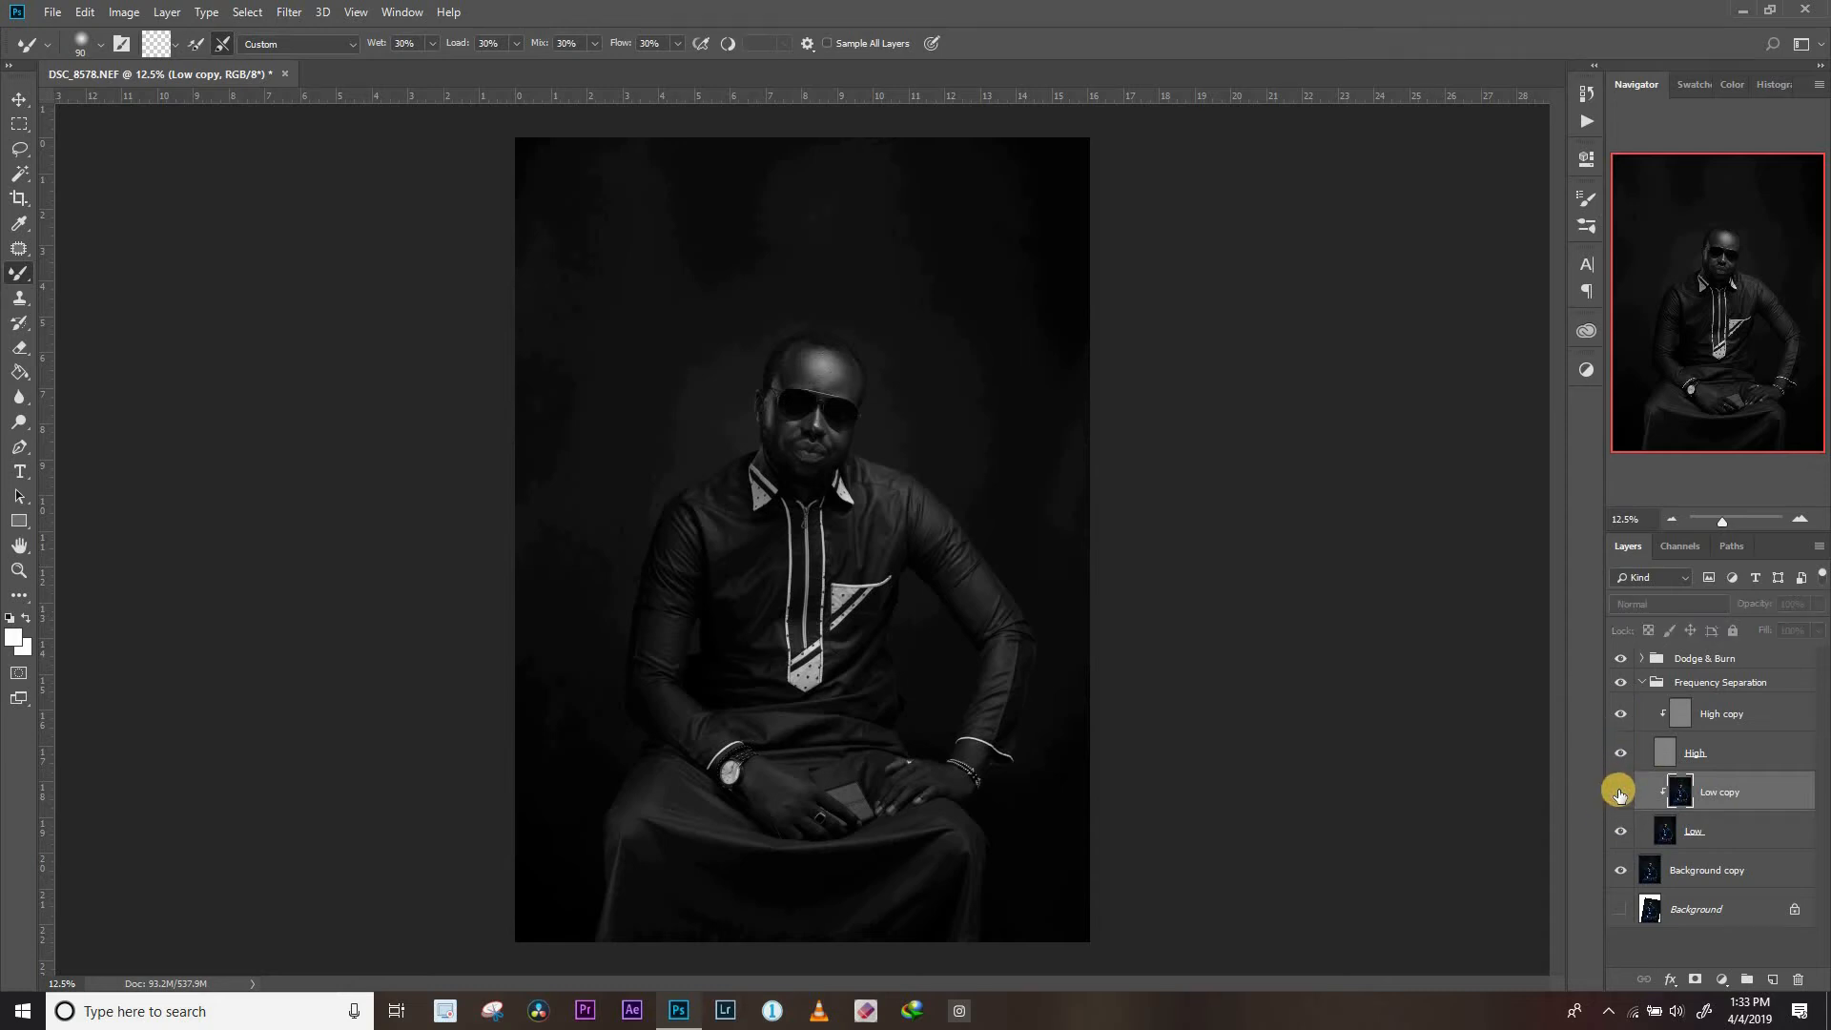
{"action": "left_click", "coordinate": [1621, 794]}
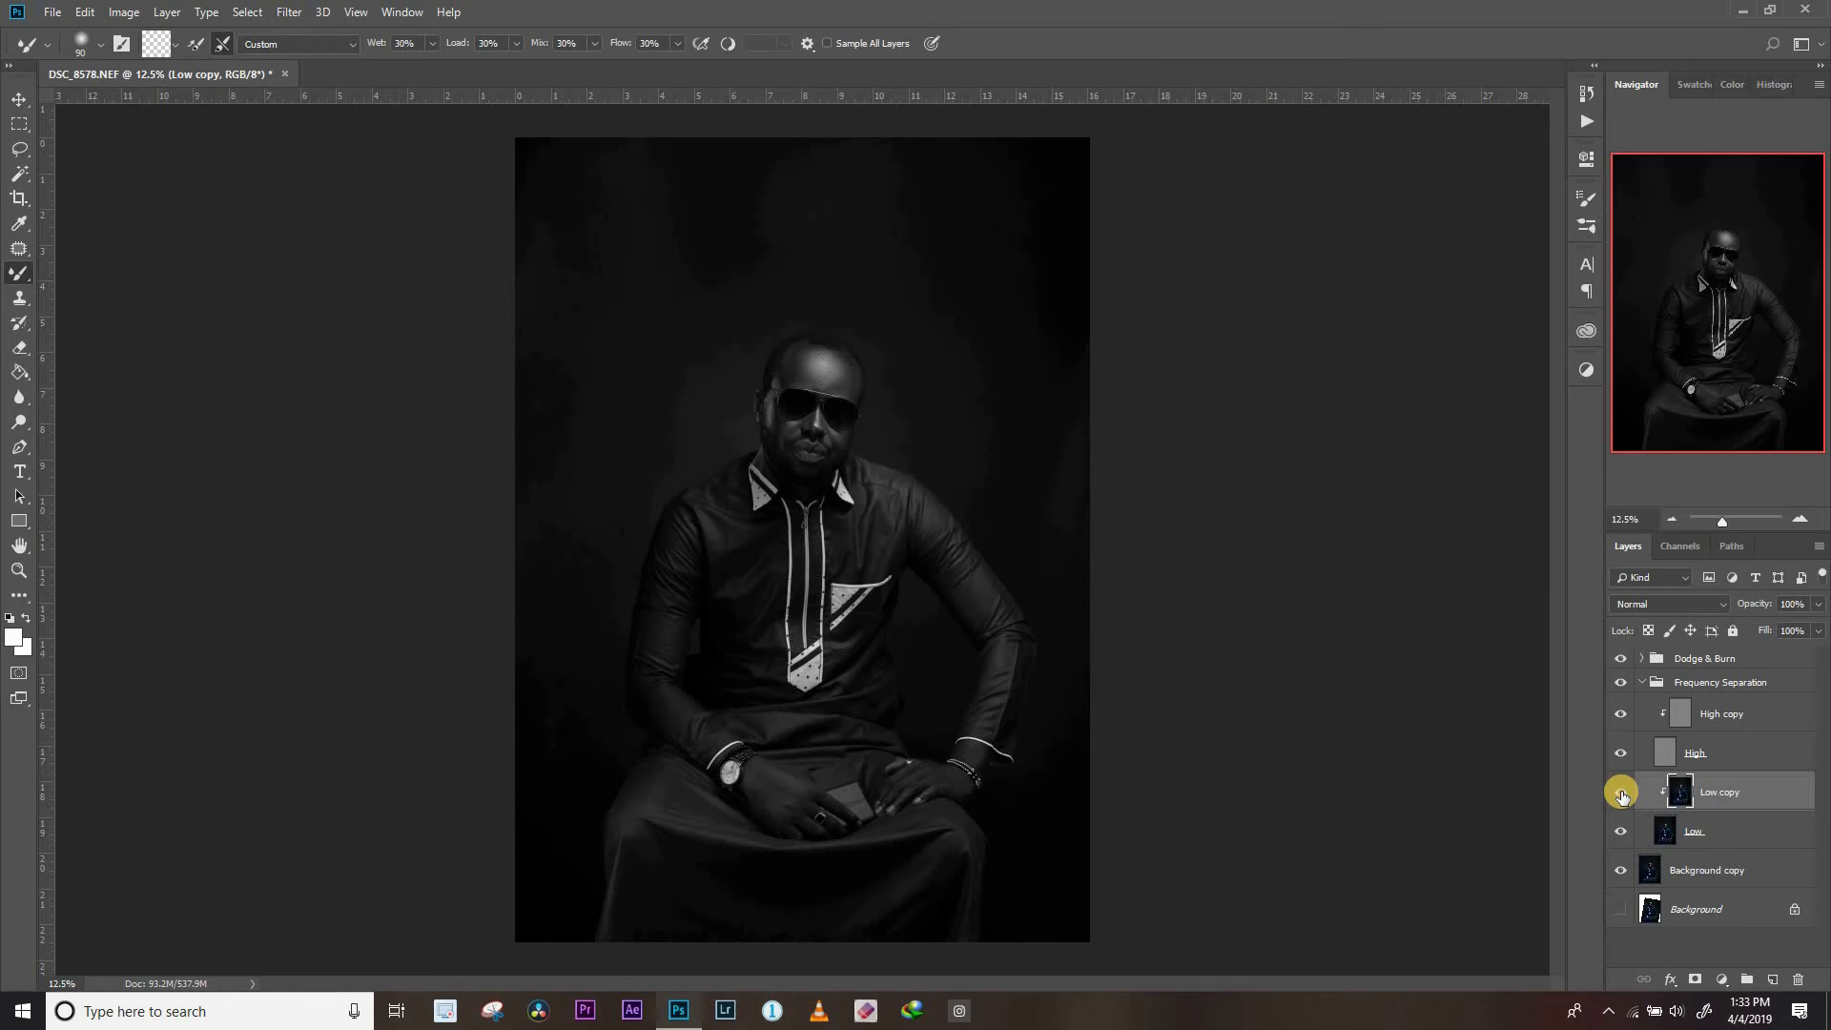
{"action": "left_click", "coordinate": [1621, 795]}
{"action": "left_click", "coordinate": [1621, 793]}
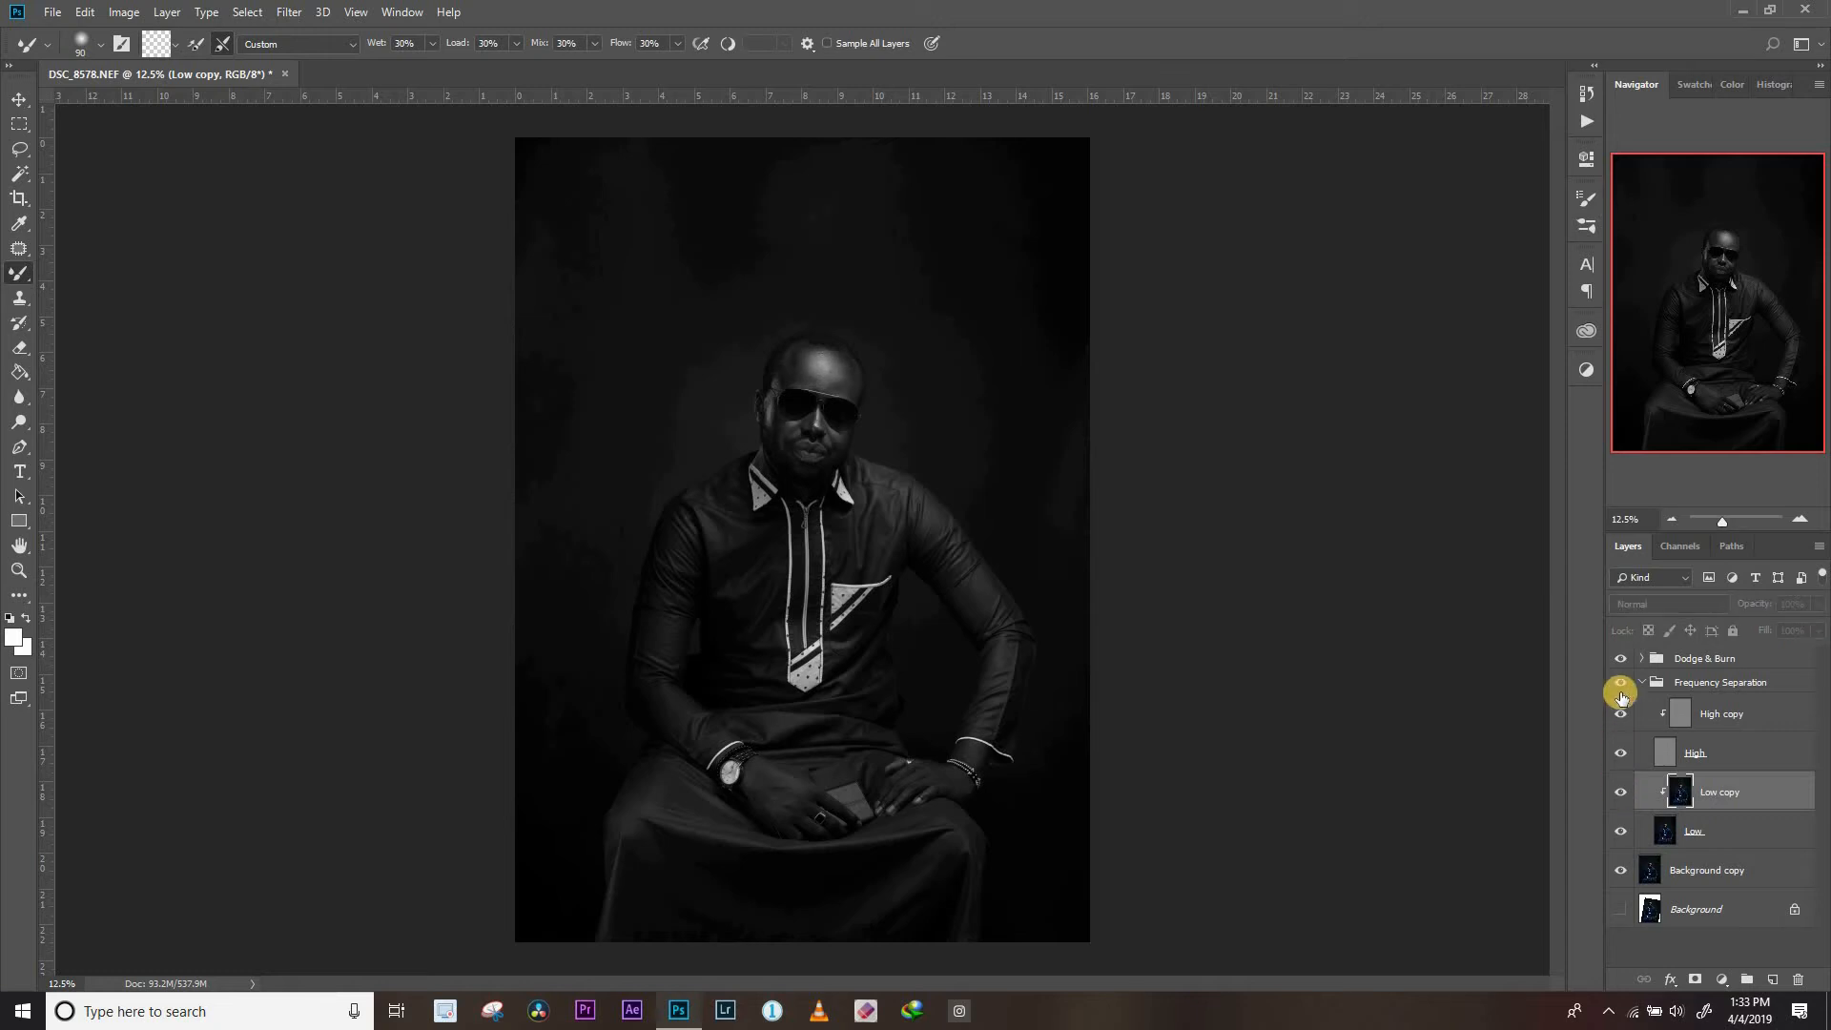
{"action": "left_click", "coordinate": [1621, 658]}
{"action": "left_click", "coordinate": [1623, 794]}
{"action": "left_click", "coordinate": [1624, 795]}
{"action": "left_click", "coordinate": [1624, 793]}
{"action": "left_click", "coordinate": [1623, 794]}
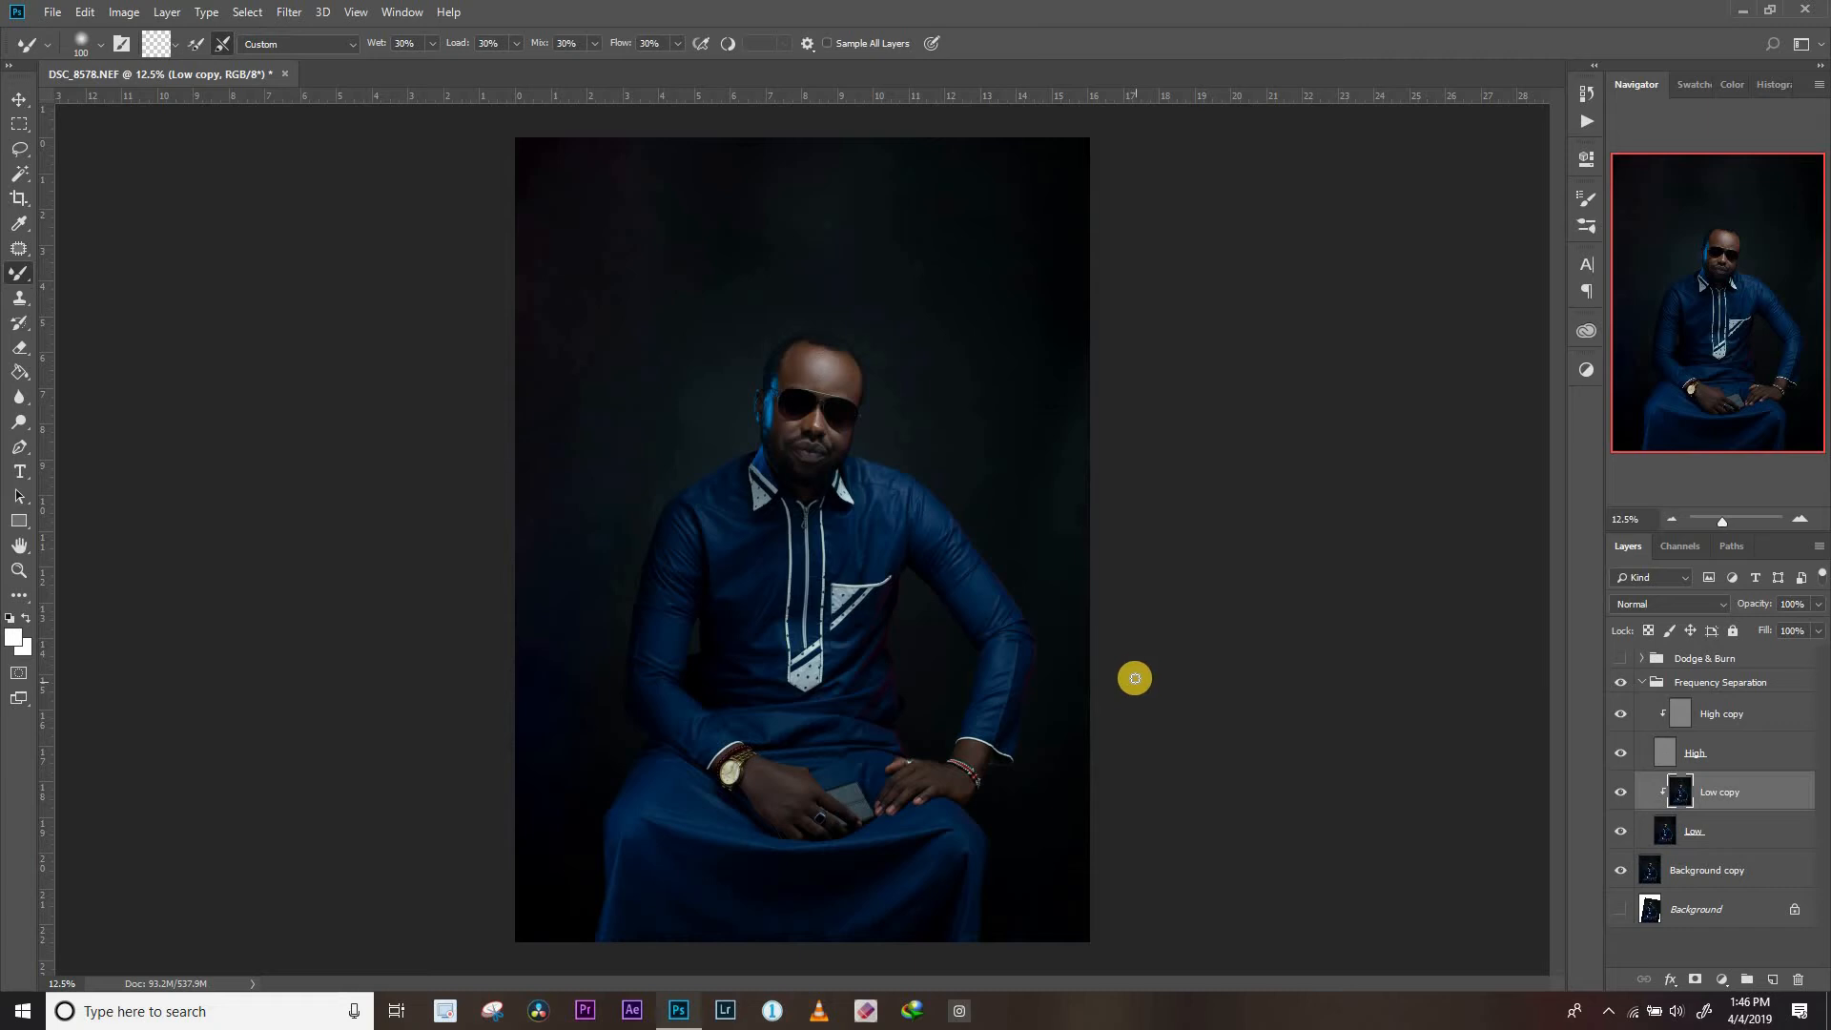
Activate the Clone Stamp tool for the High copy layer and show the Dodge & Burn group again
{"action": "left_click", "coordinate": [1700, 717]}
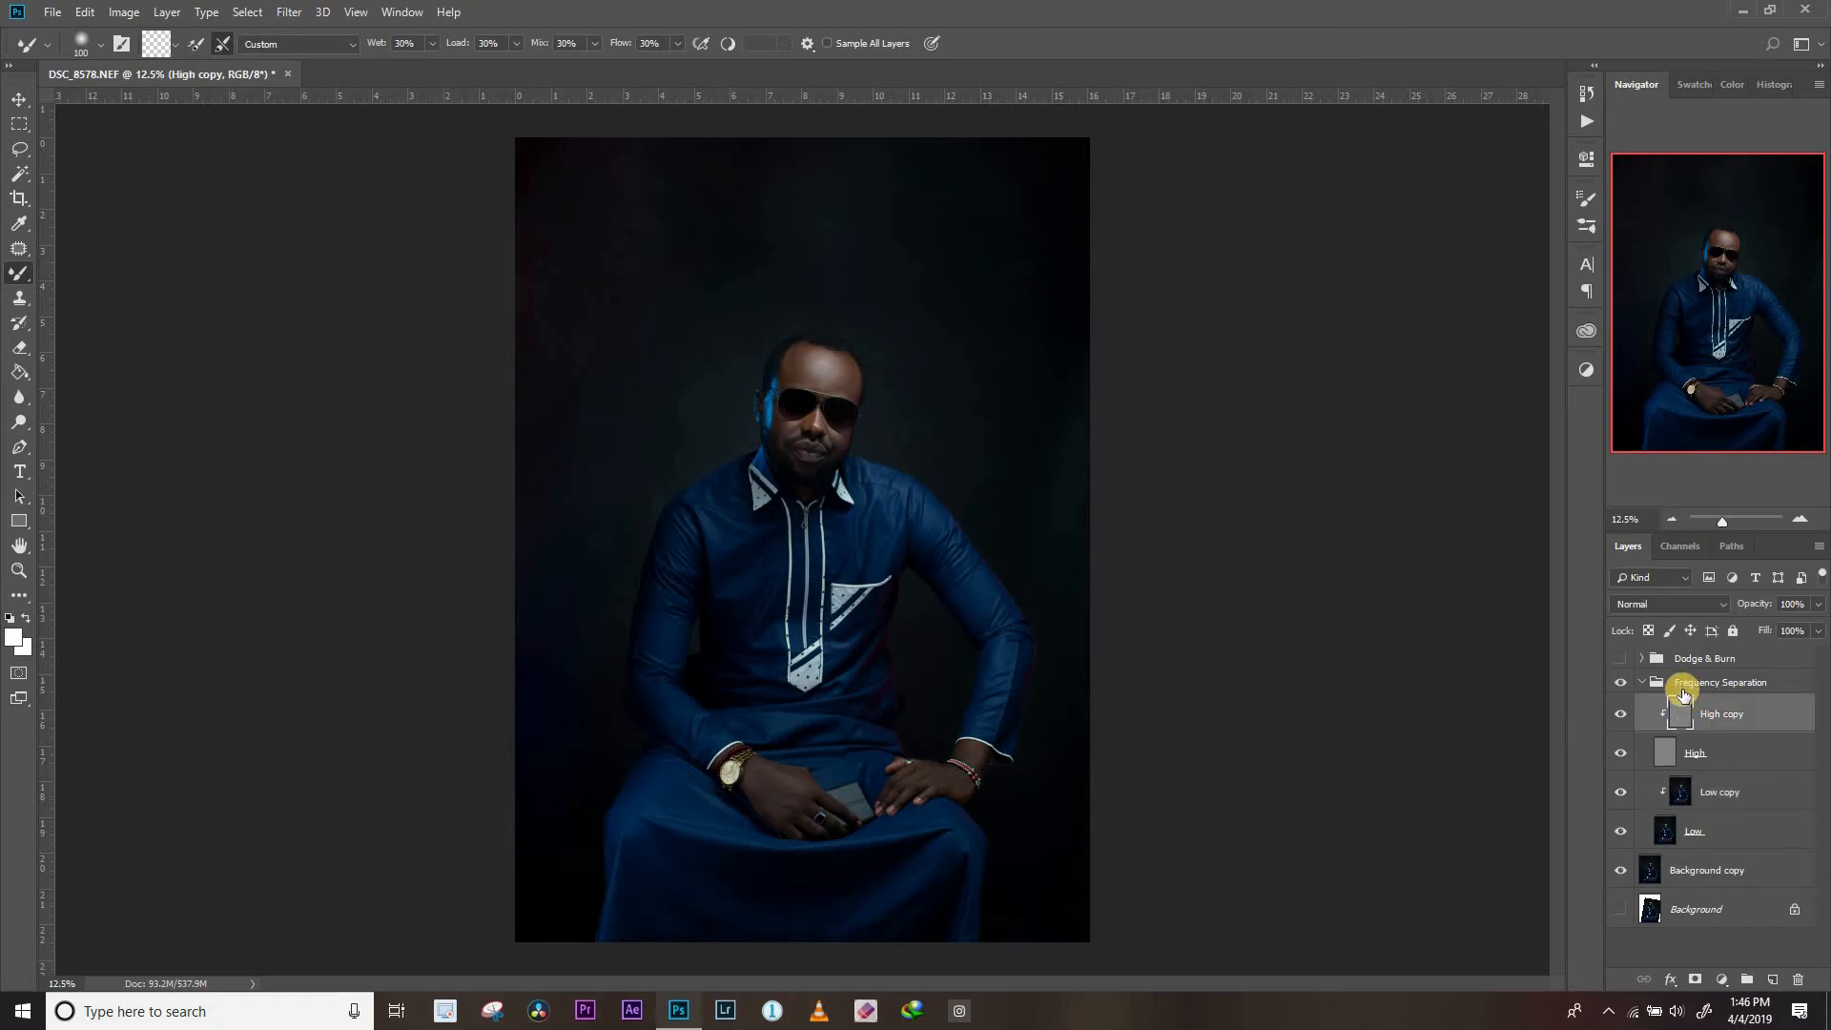
{"action": "left_click", "coordinate": [15, 294]}
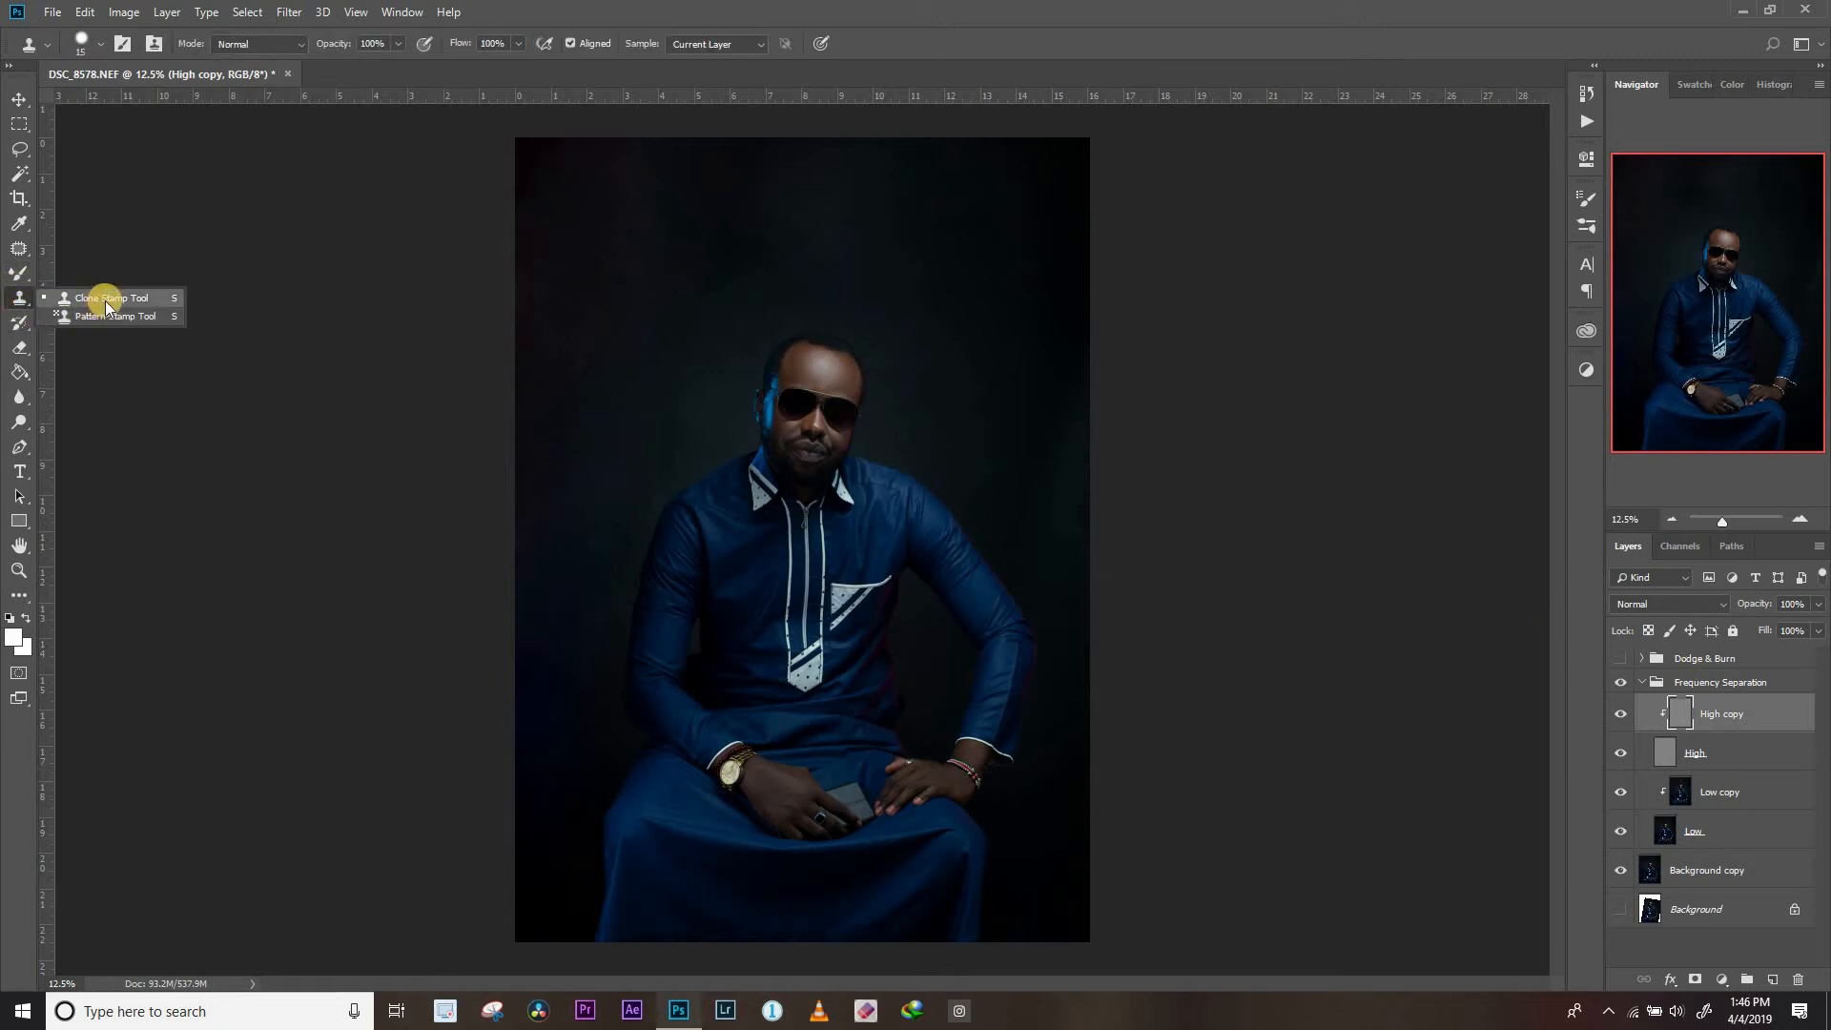
{"action": "left_click", "coordinate": [1621, 658]}
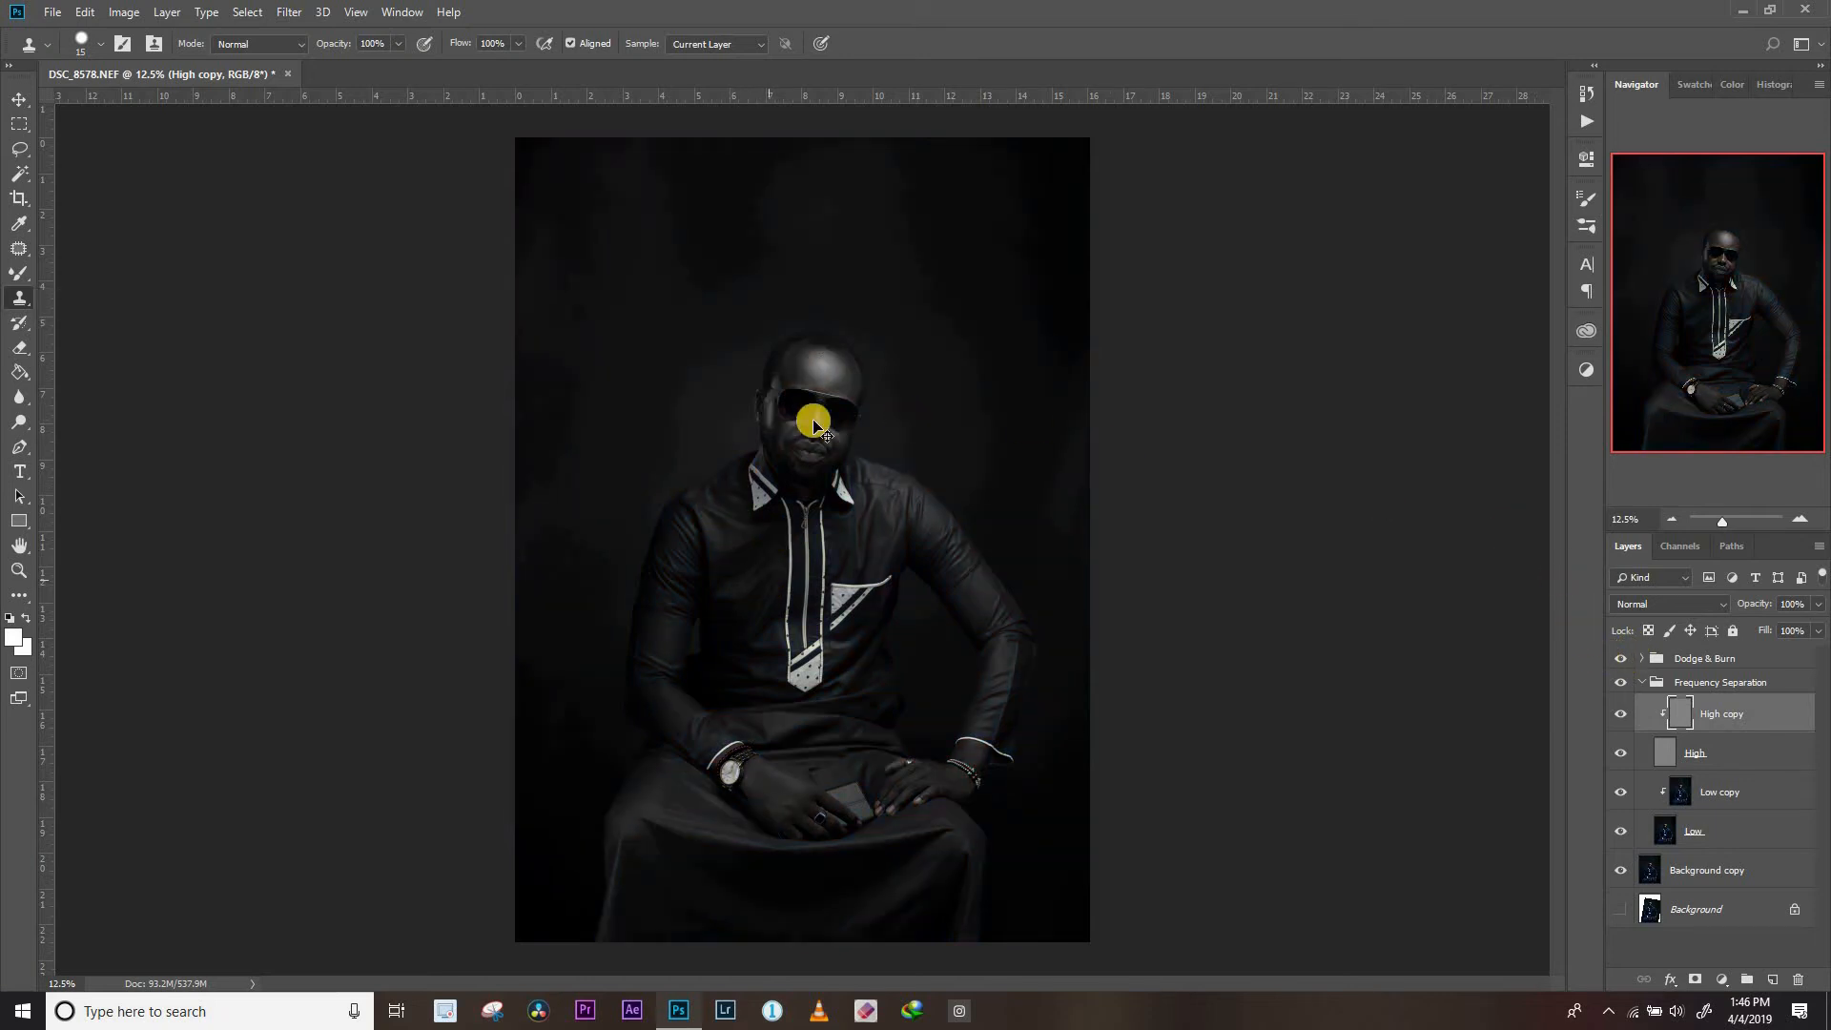
Clone clean skin texture over the bumps on the upper forehead of the High copy layer with a small Clone Stamp
{"action": "key", "text": "ctrl+plus"}
{"action": "key", "text": "ctrl+plus"}
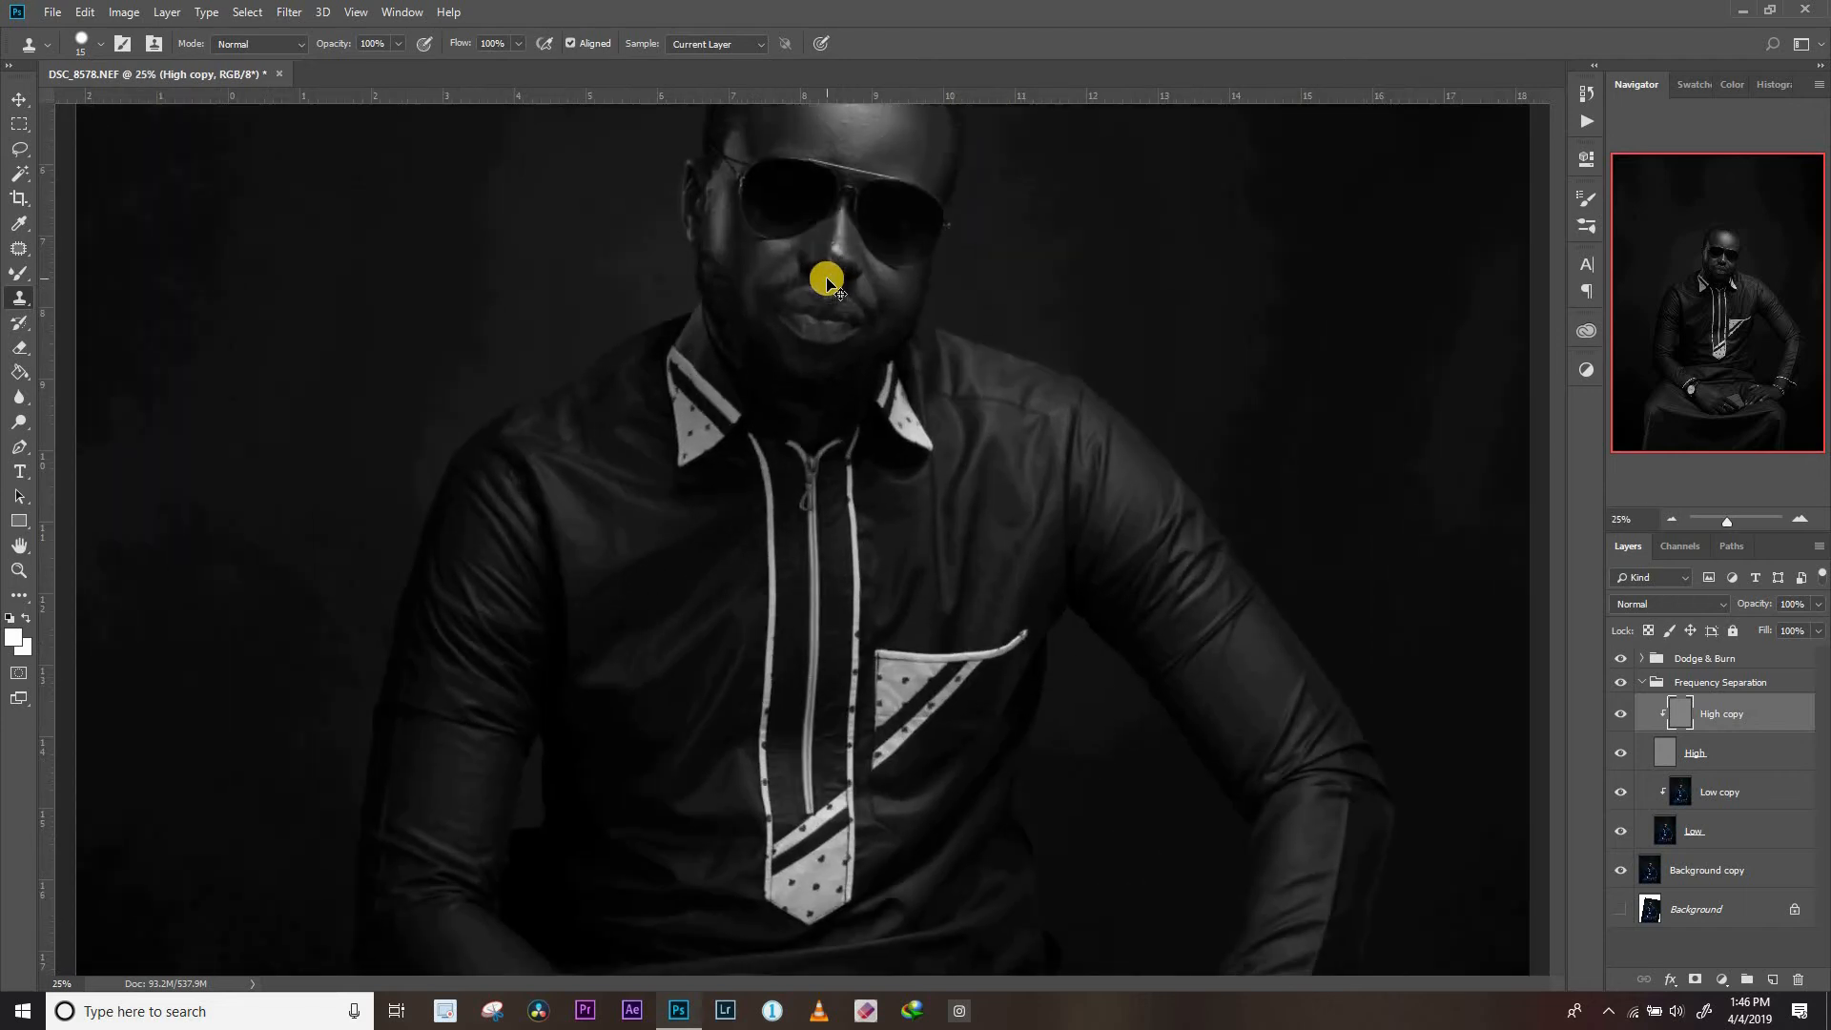
{"action": "left_click_drag", "start_coordinate": [795, 395], "coordinate": [769, 630]}
{"action": "key", "text": "ctrl+plus"}
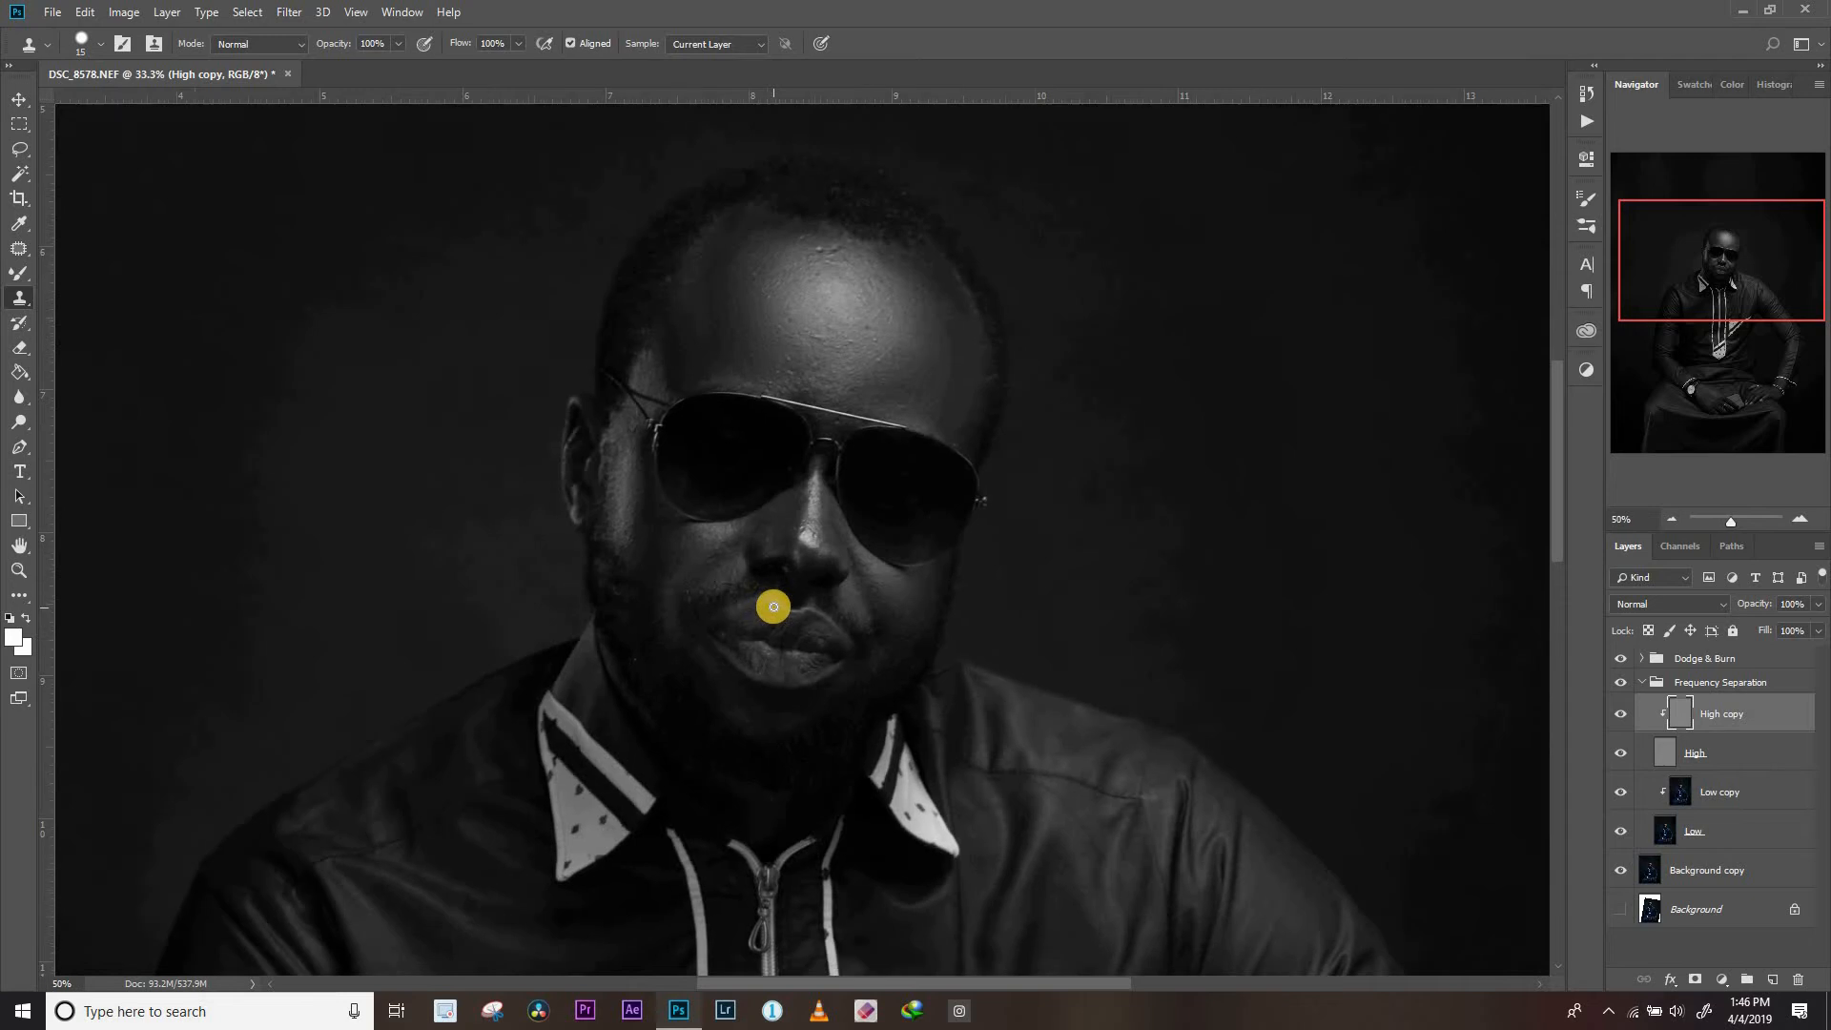
{"action": "key", "text": "ctrl+plus"}
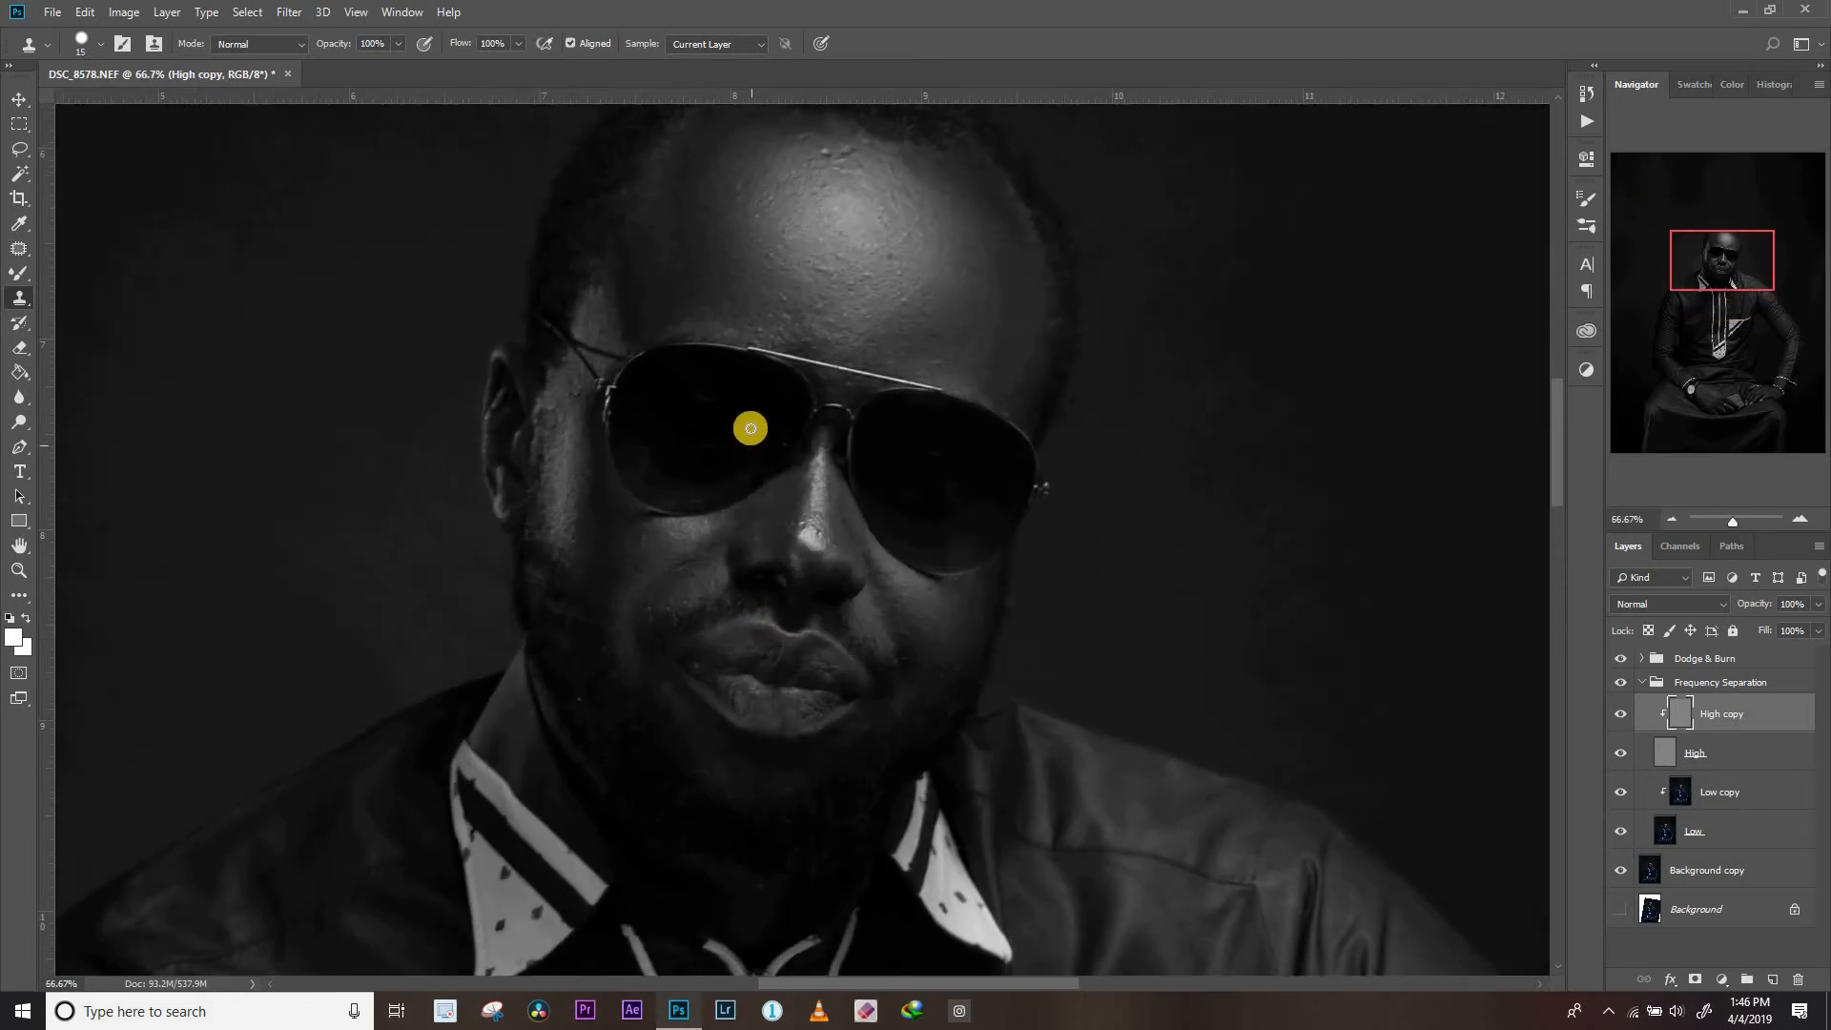
{"action": "key", "text": "alt"}
{"action": "left_click", "coordinate": [802, 194], "text": "alt"}
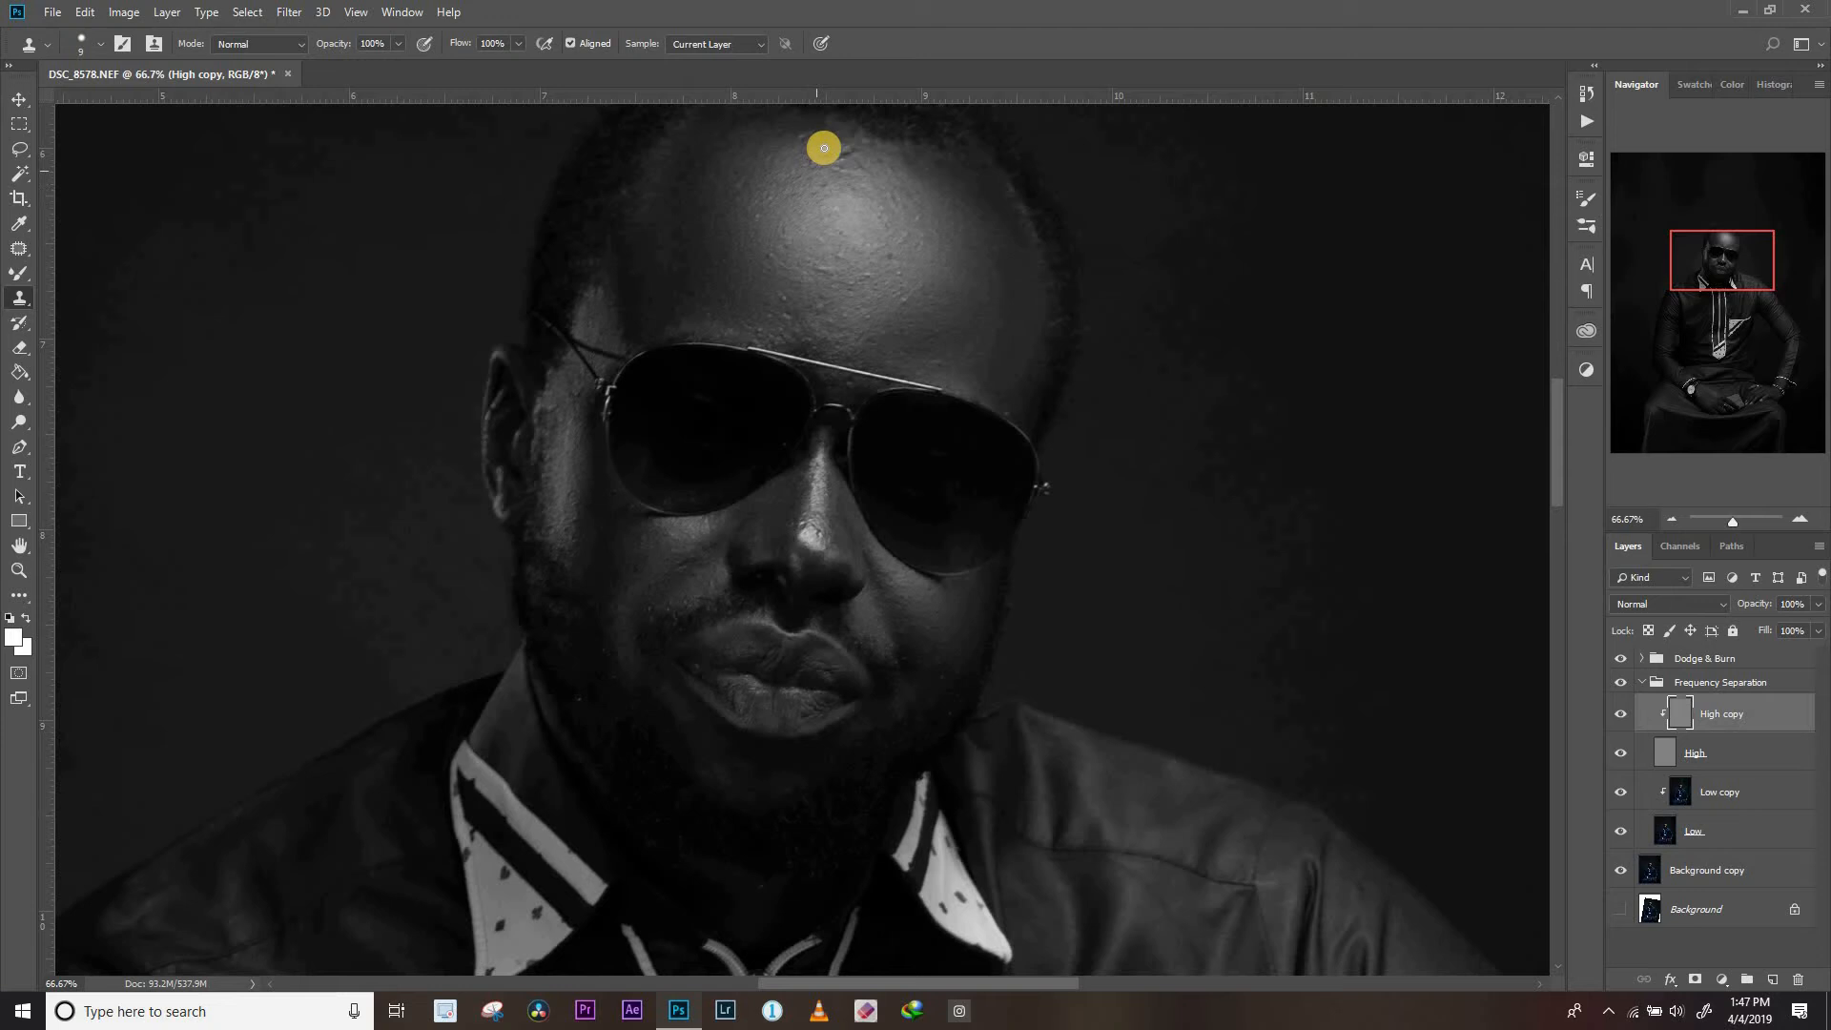
{"action": "left_click", "coordinate": [814, 249]}
{"action": "left_click", "coordinate": [789, 151]}
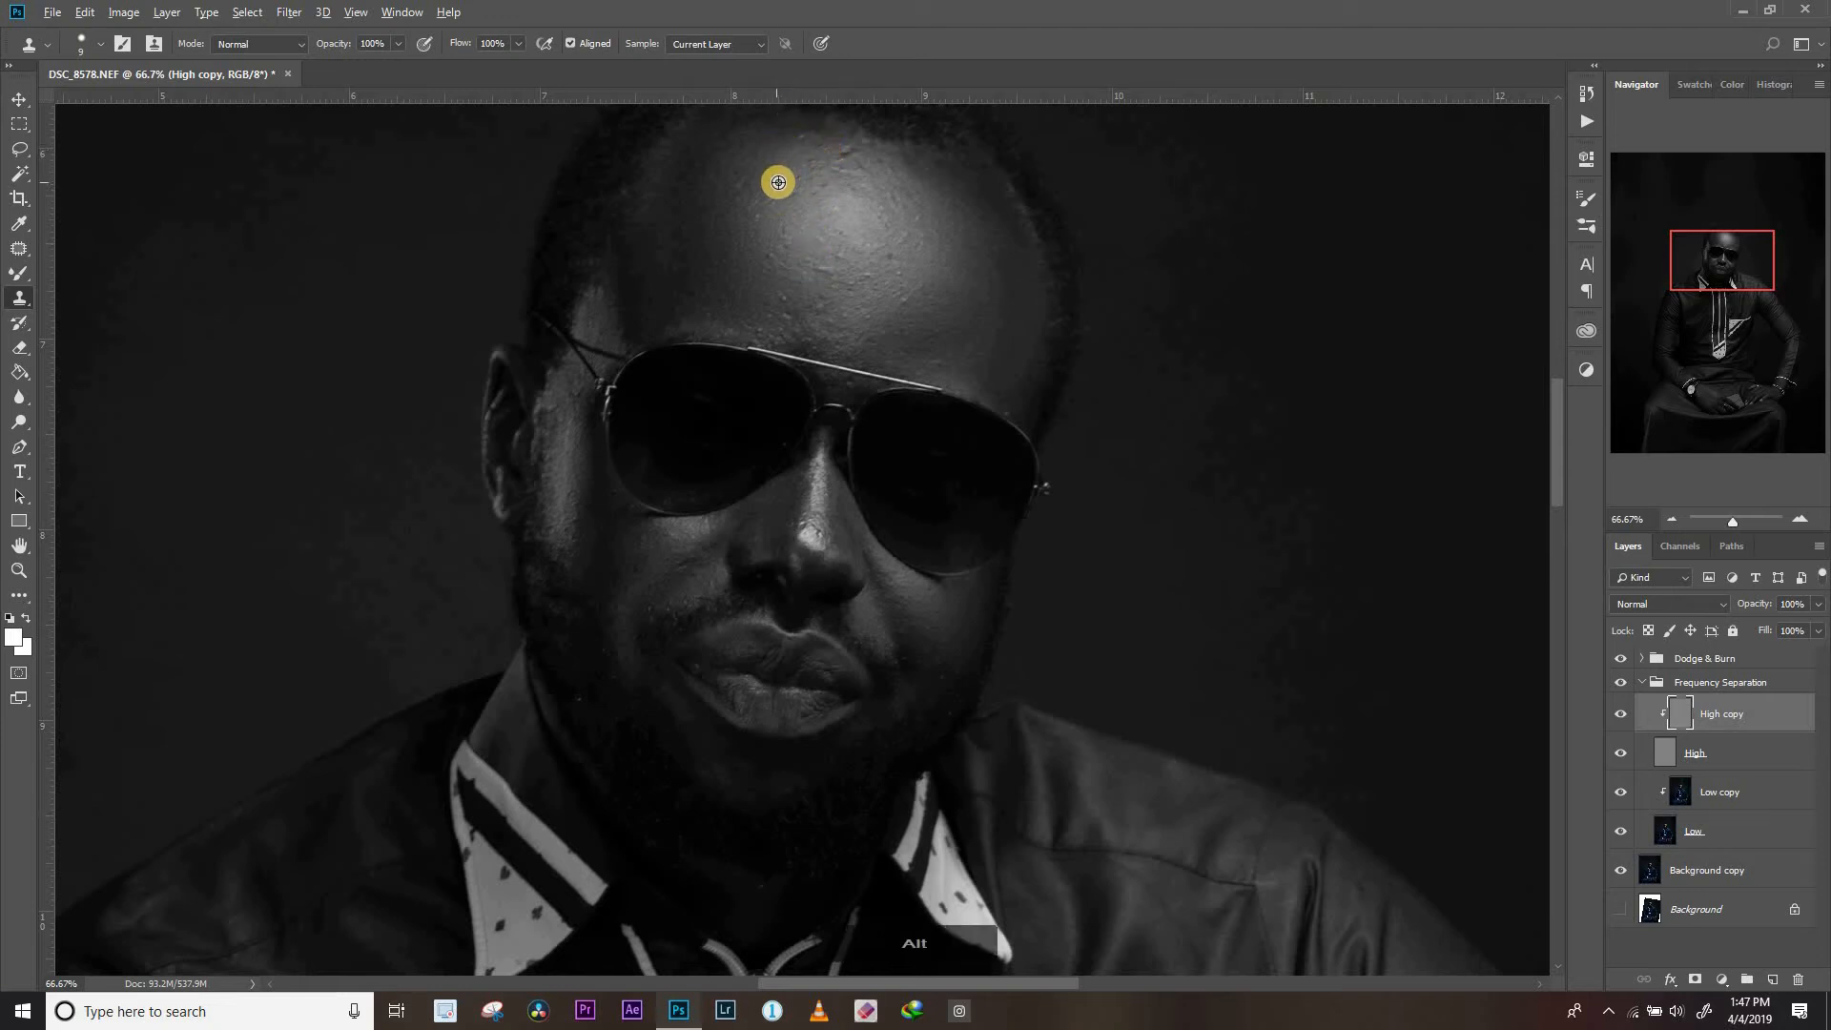
{"action": "left_click", "coordinate": [787, 177]}
{"action": "left_click", "coordinate": [809, 168]}
{"action": "left_click", "coordinate": [796, 181], "text": "alt"}
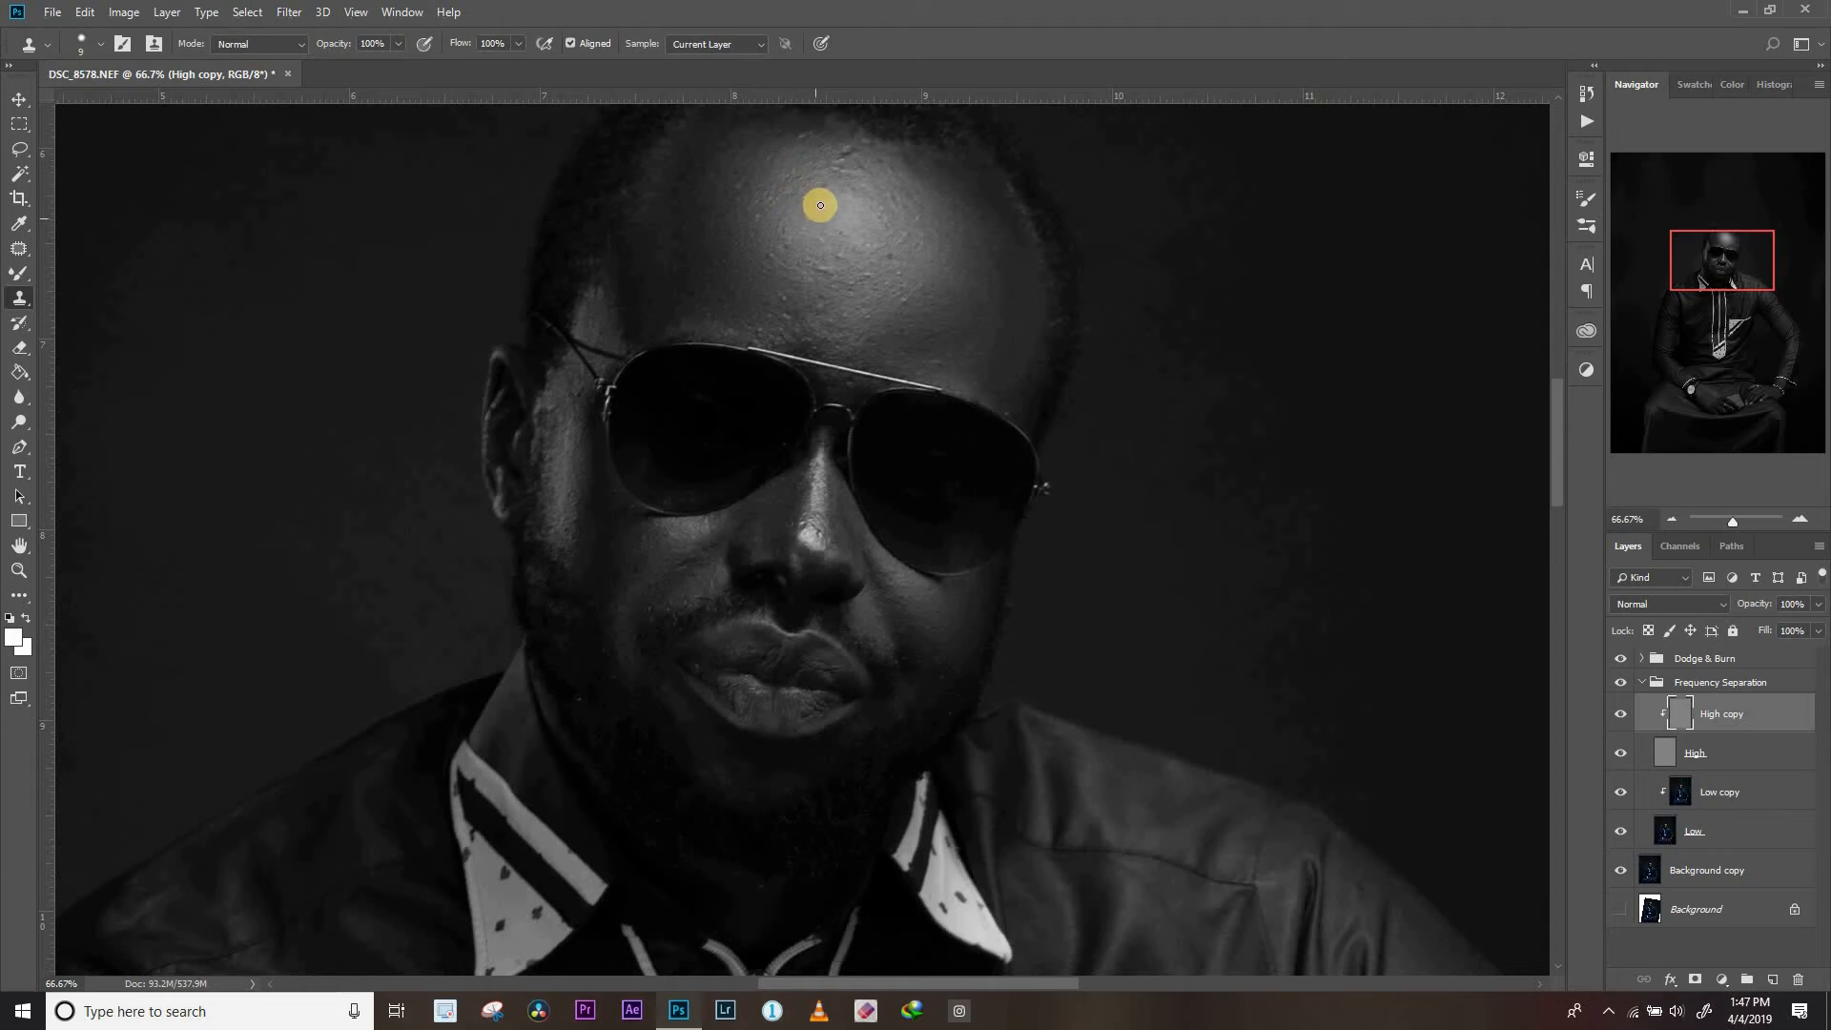
{"action": "left_click", "coordinate": [827, 182]}
{"action": "key", "text": "alt"}
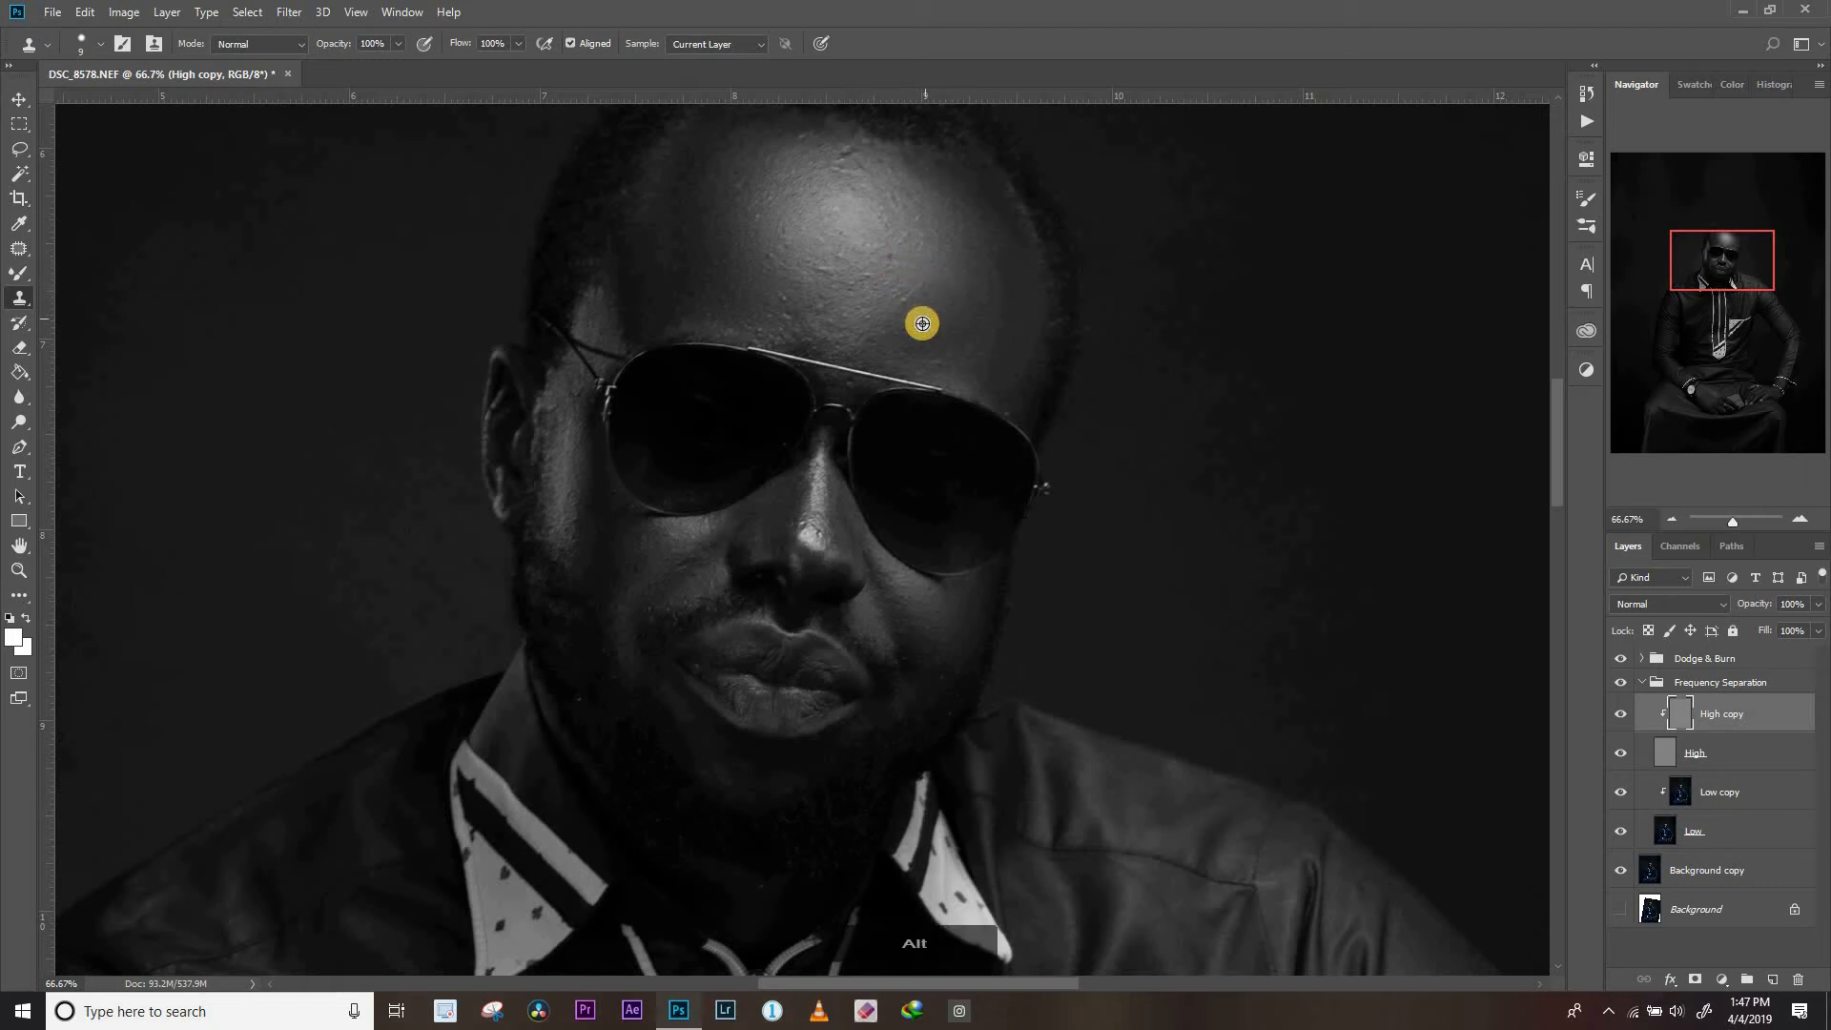
Clone out the remaining bumps on the lower forehead, down to the area just above the sunglasses
{"action": "left_click", "coordinate": [906, 297]}
{"action": "key", "text": "alt"}
{"action": "left_click", "coordinate": [774, 294], "text": "alt"}
{"action": "left_click", "coordinate": [840, 253]}
{"action": "left_click", "coordinate": [787, 313]}
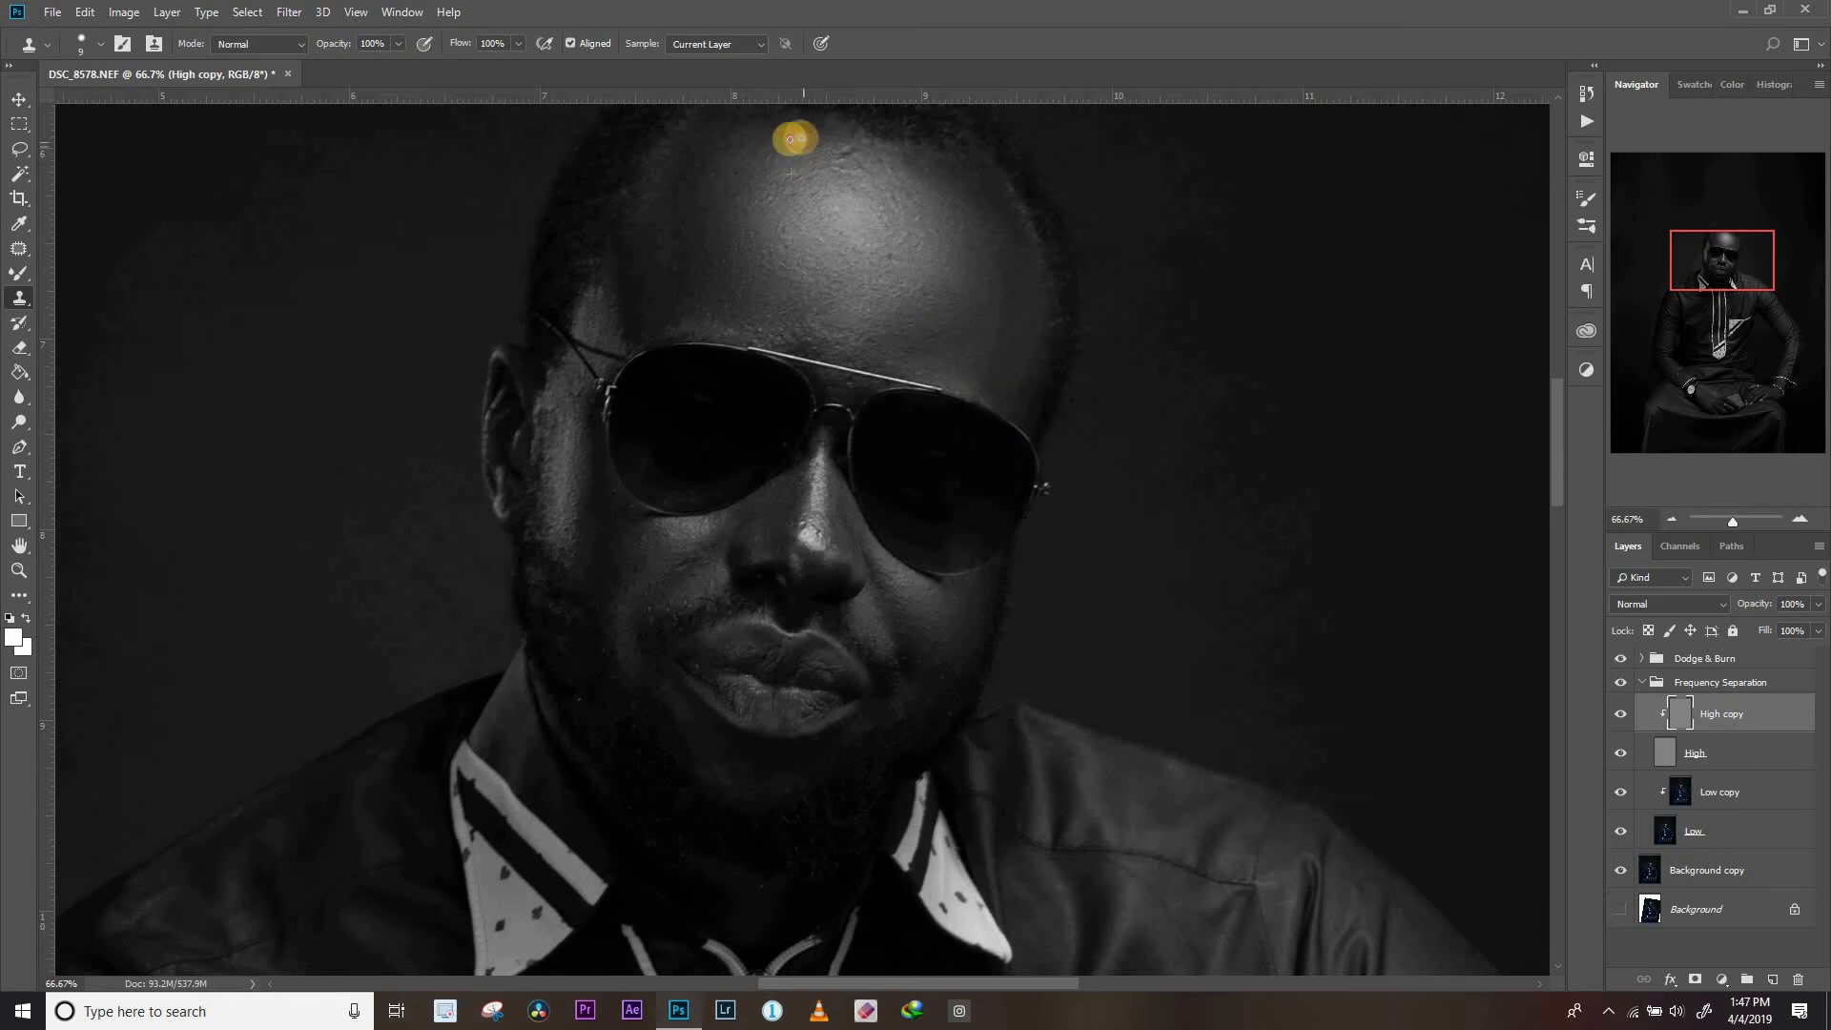
{"action": "left_click", "coordinate": [848, 384]}
Retouch the skin texture on the hands with the Clone Stamp
{"action": "key", "text": "ctrl+0"}
{"action": "key", "text": "ctrl+plus"}
{"action": "key", "text": "ctrl+plus"}
{"action": "key", "text": "ctrl+plus"}
{"action": "left_click_drag", "start_coordinate": [756, 534], "coordinate": [799, 153]}
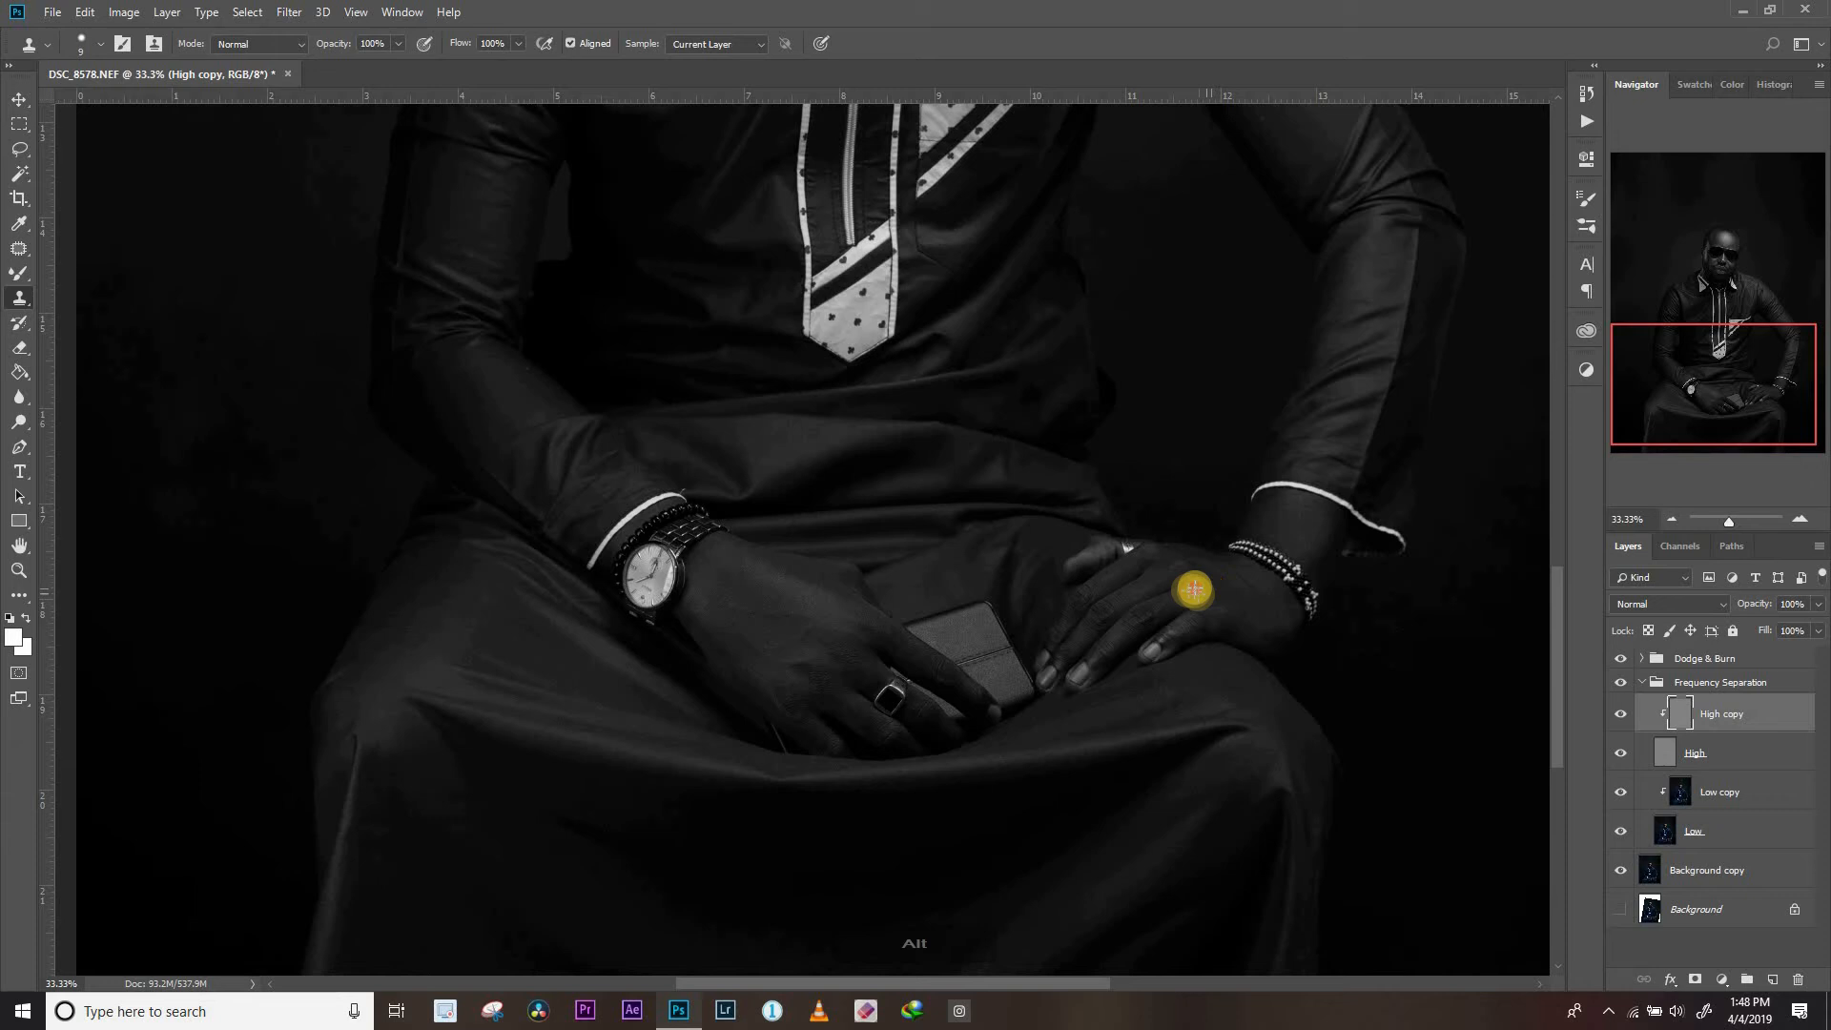
{"action": "key", "text": "ctrl+0"}
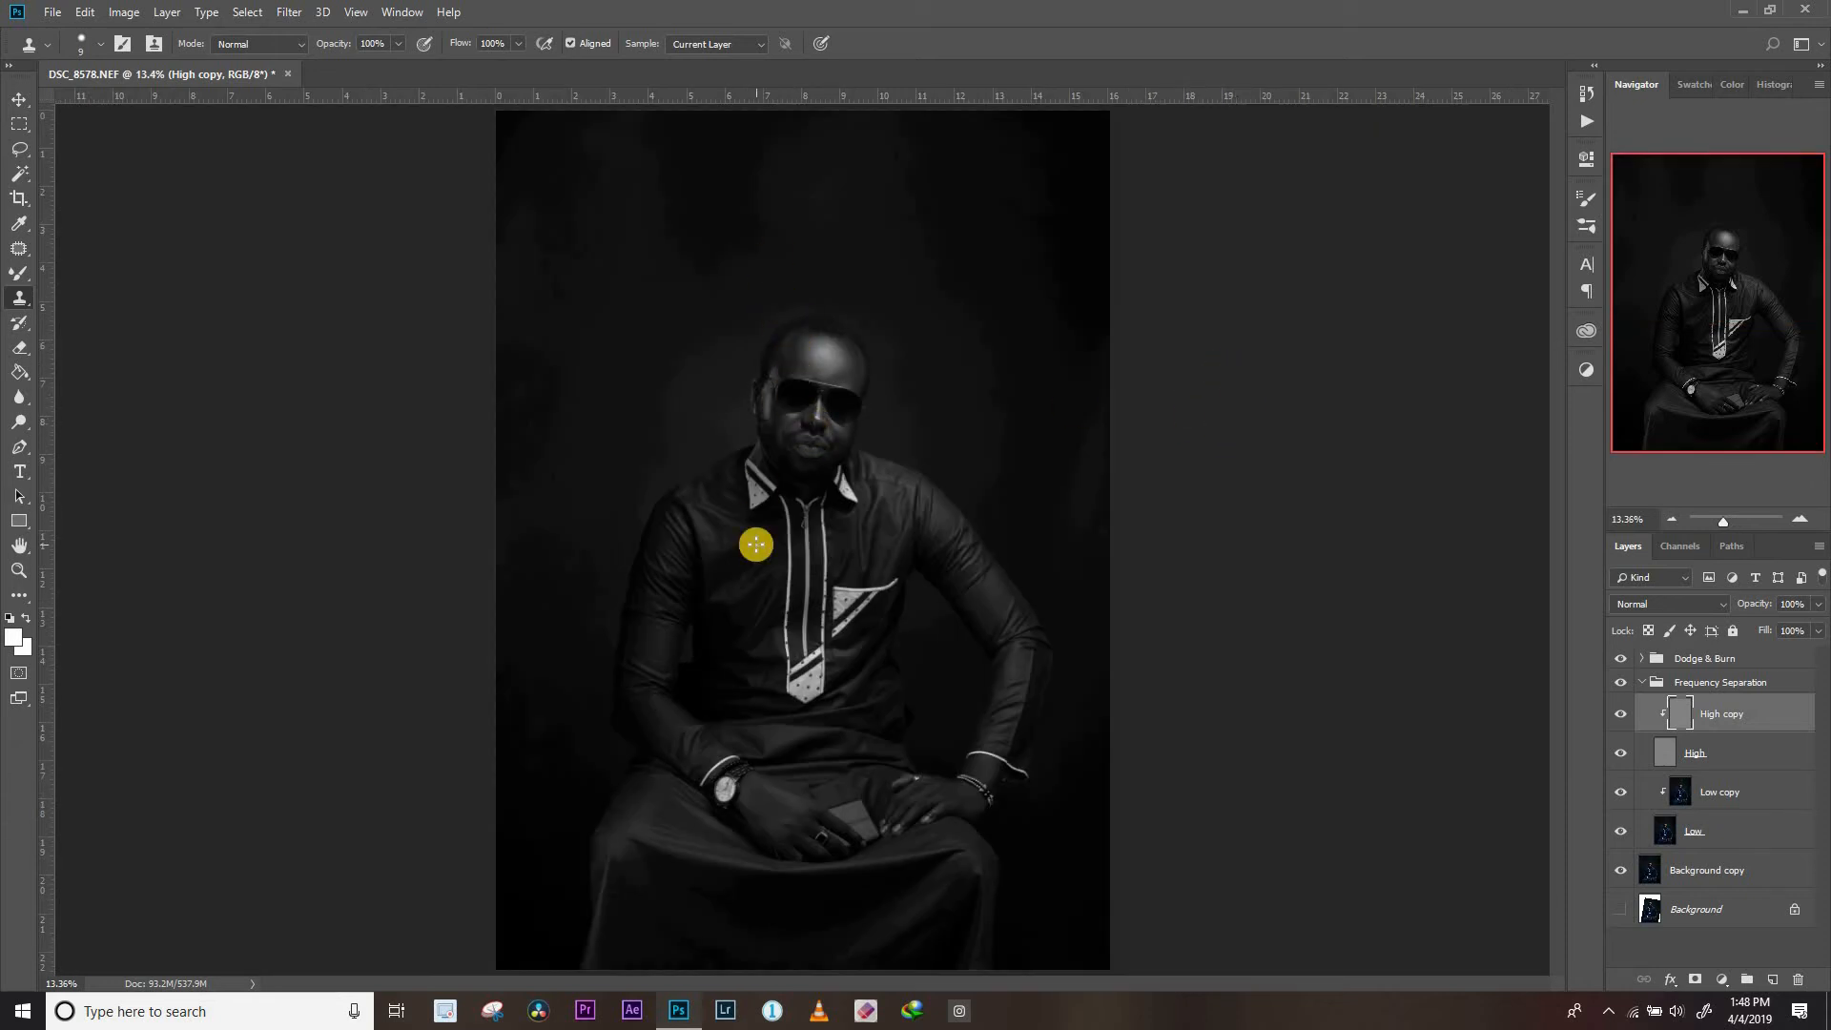
Collapse the Frequency Separation group and compare the portrait before and after it, with the Dodge & Burn group hidden
{"action": "left_click", "coordinate": [1640, 685]}
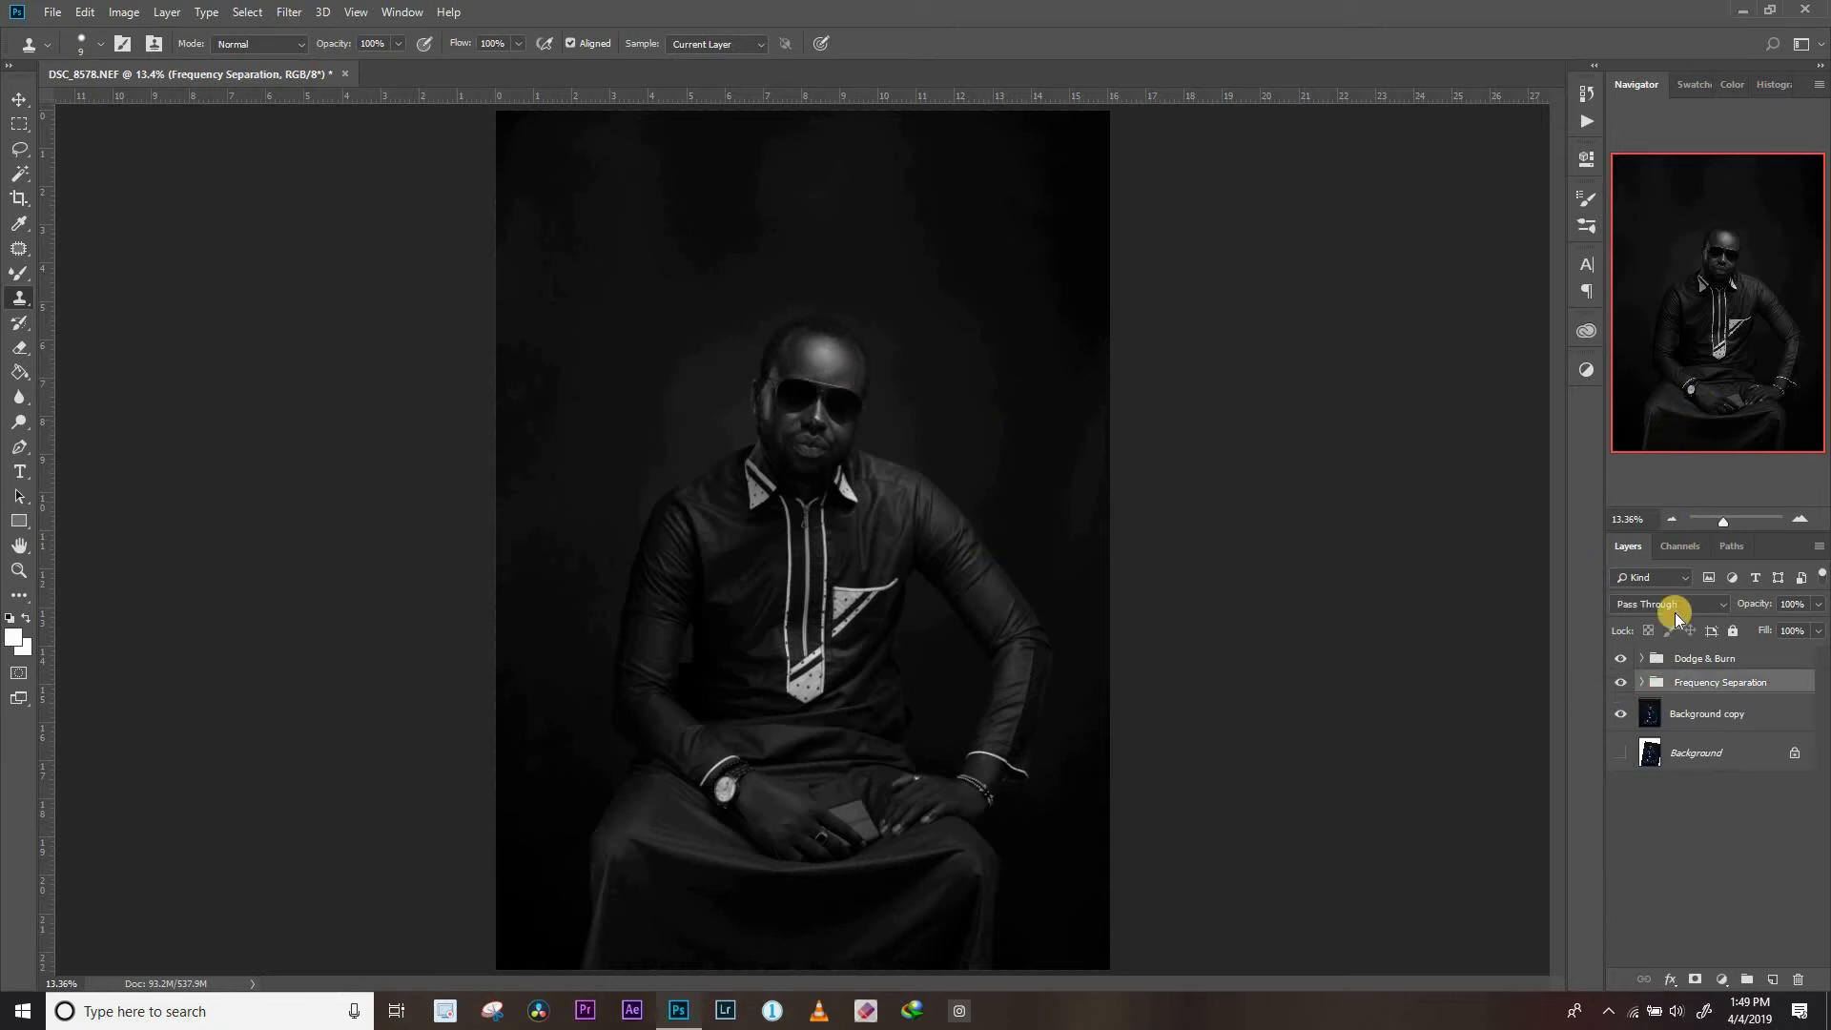
{"action": "left_click", "coordinate": [1621, 683]}
{"action": "left_click", "coordinate": [1622, 684]}
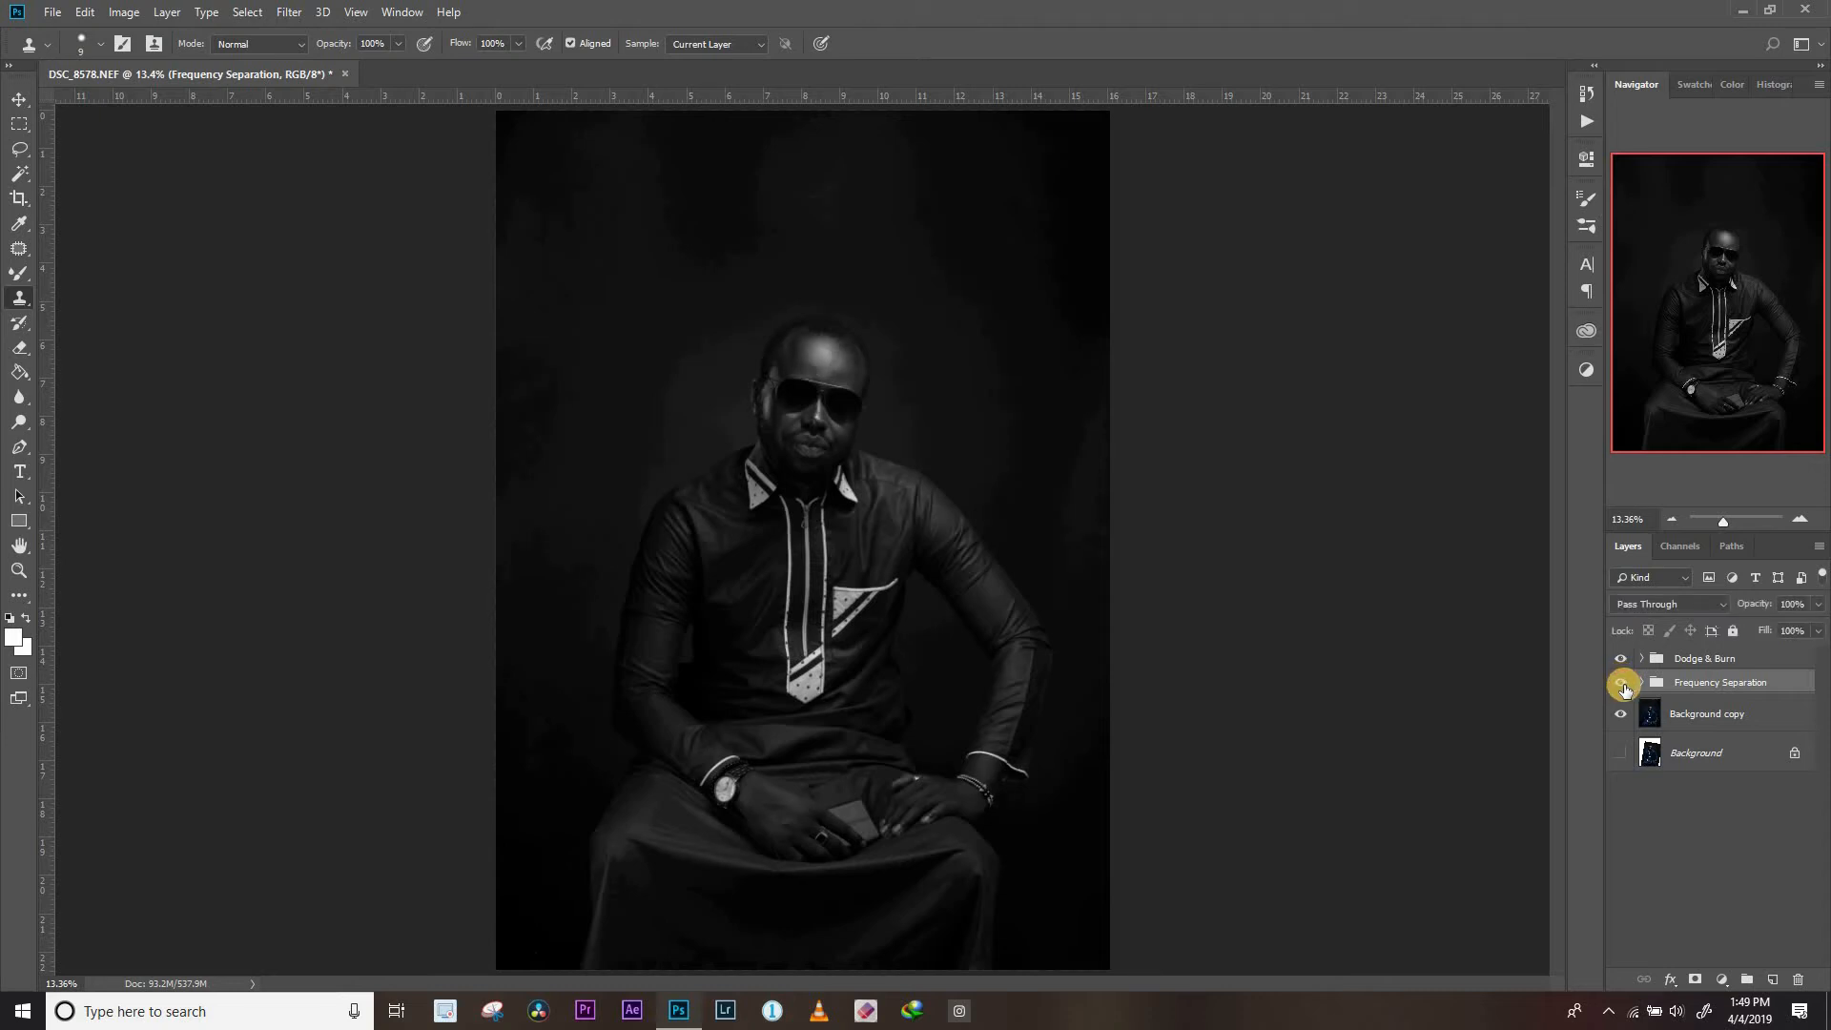
{"action": "left_click", "coordinate": [1621, 659]}
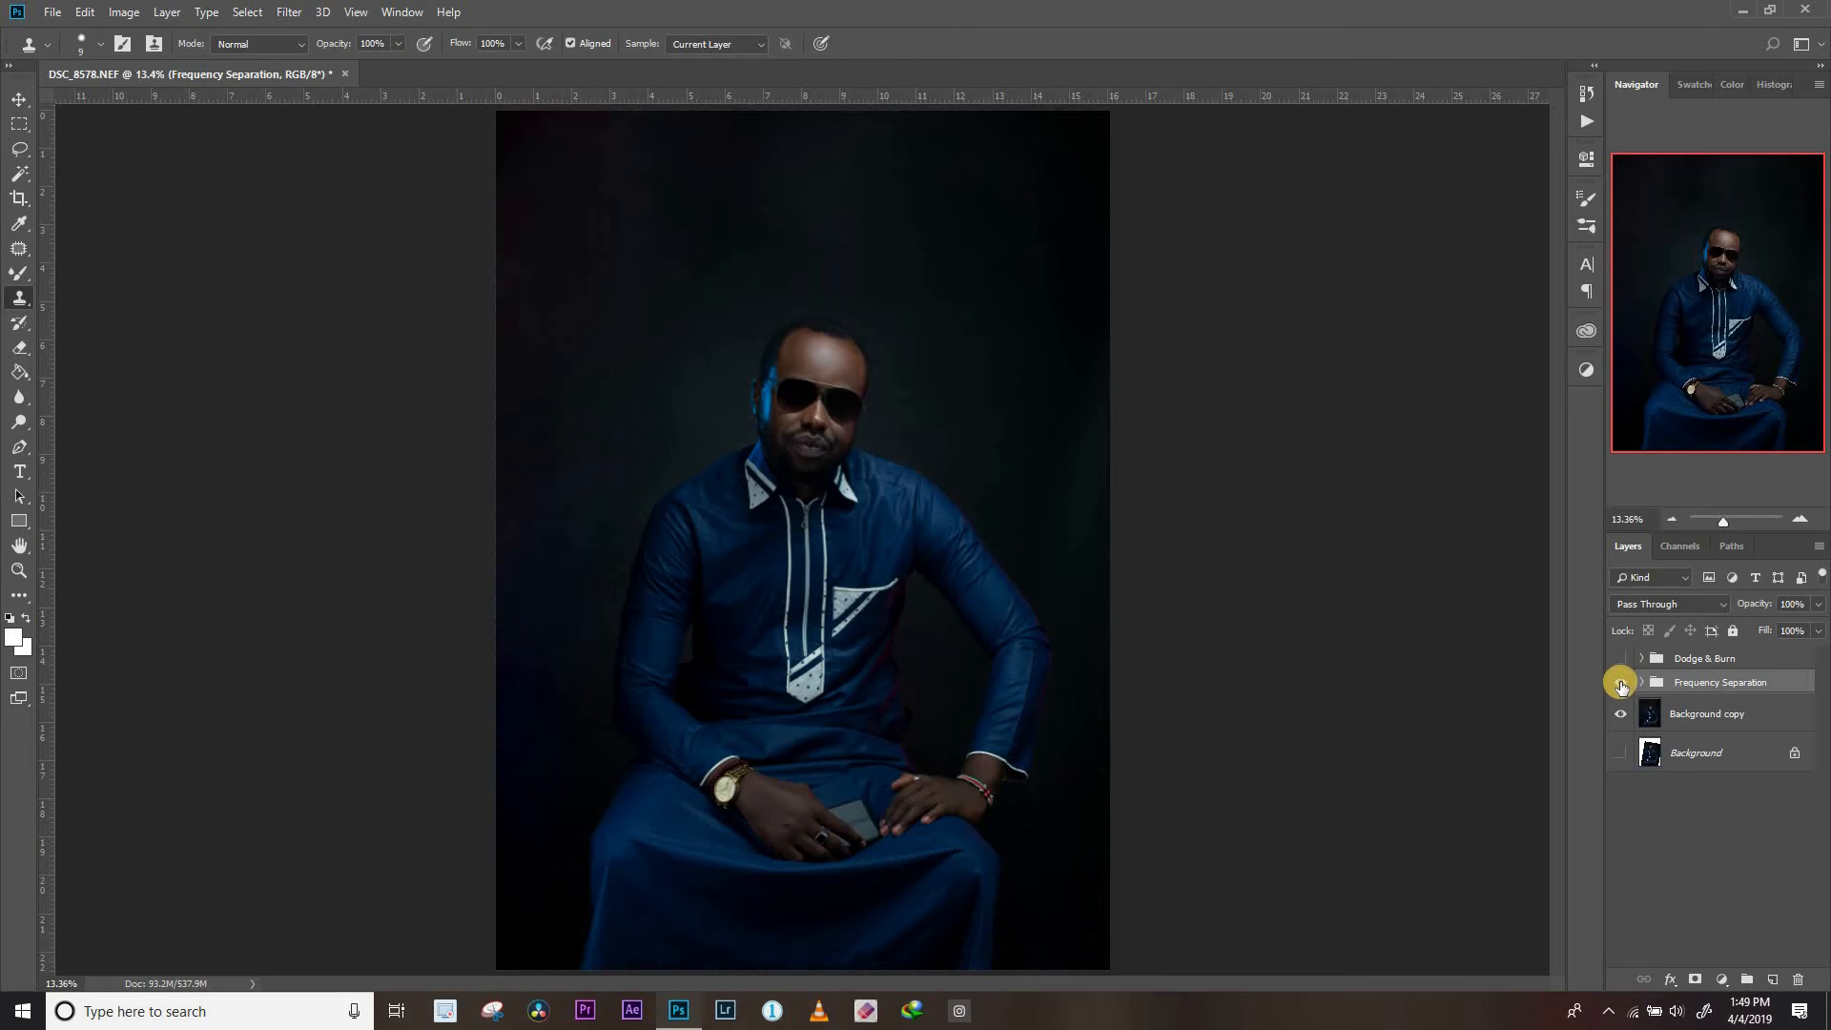
{"action": "left_click", "coordinate": [1622, 683]}
{"action": "left_click", "coordinate": [1620, 684]}
{"action": "left_click", "coordinate": [1620, 684]}
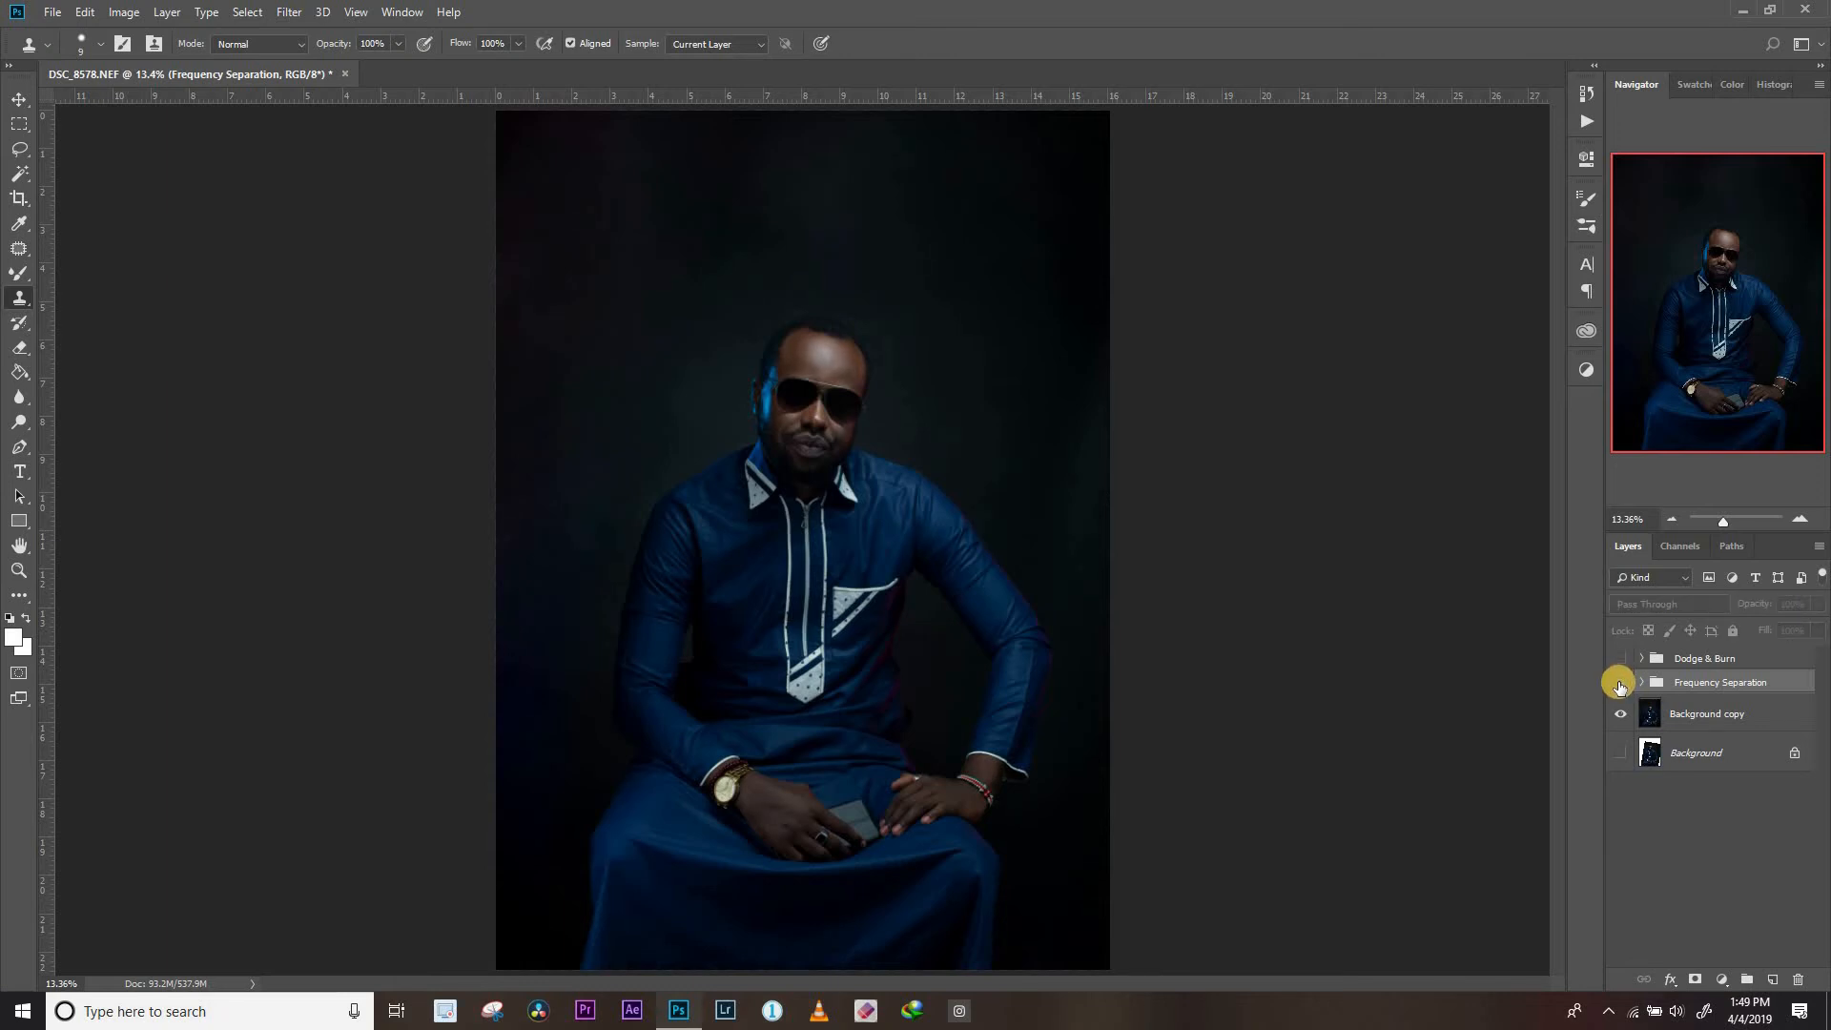
{"action": "left_click", "coordinate": [1621, 683]}
{"action": "left_click", "coordinate": [1622, 714]}
{"action": "left_click", "coordinate": [1624, 714]}
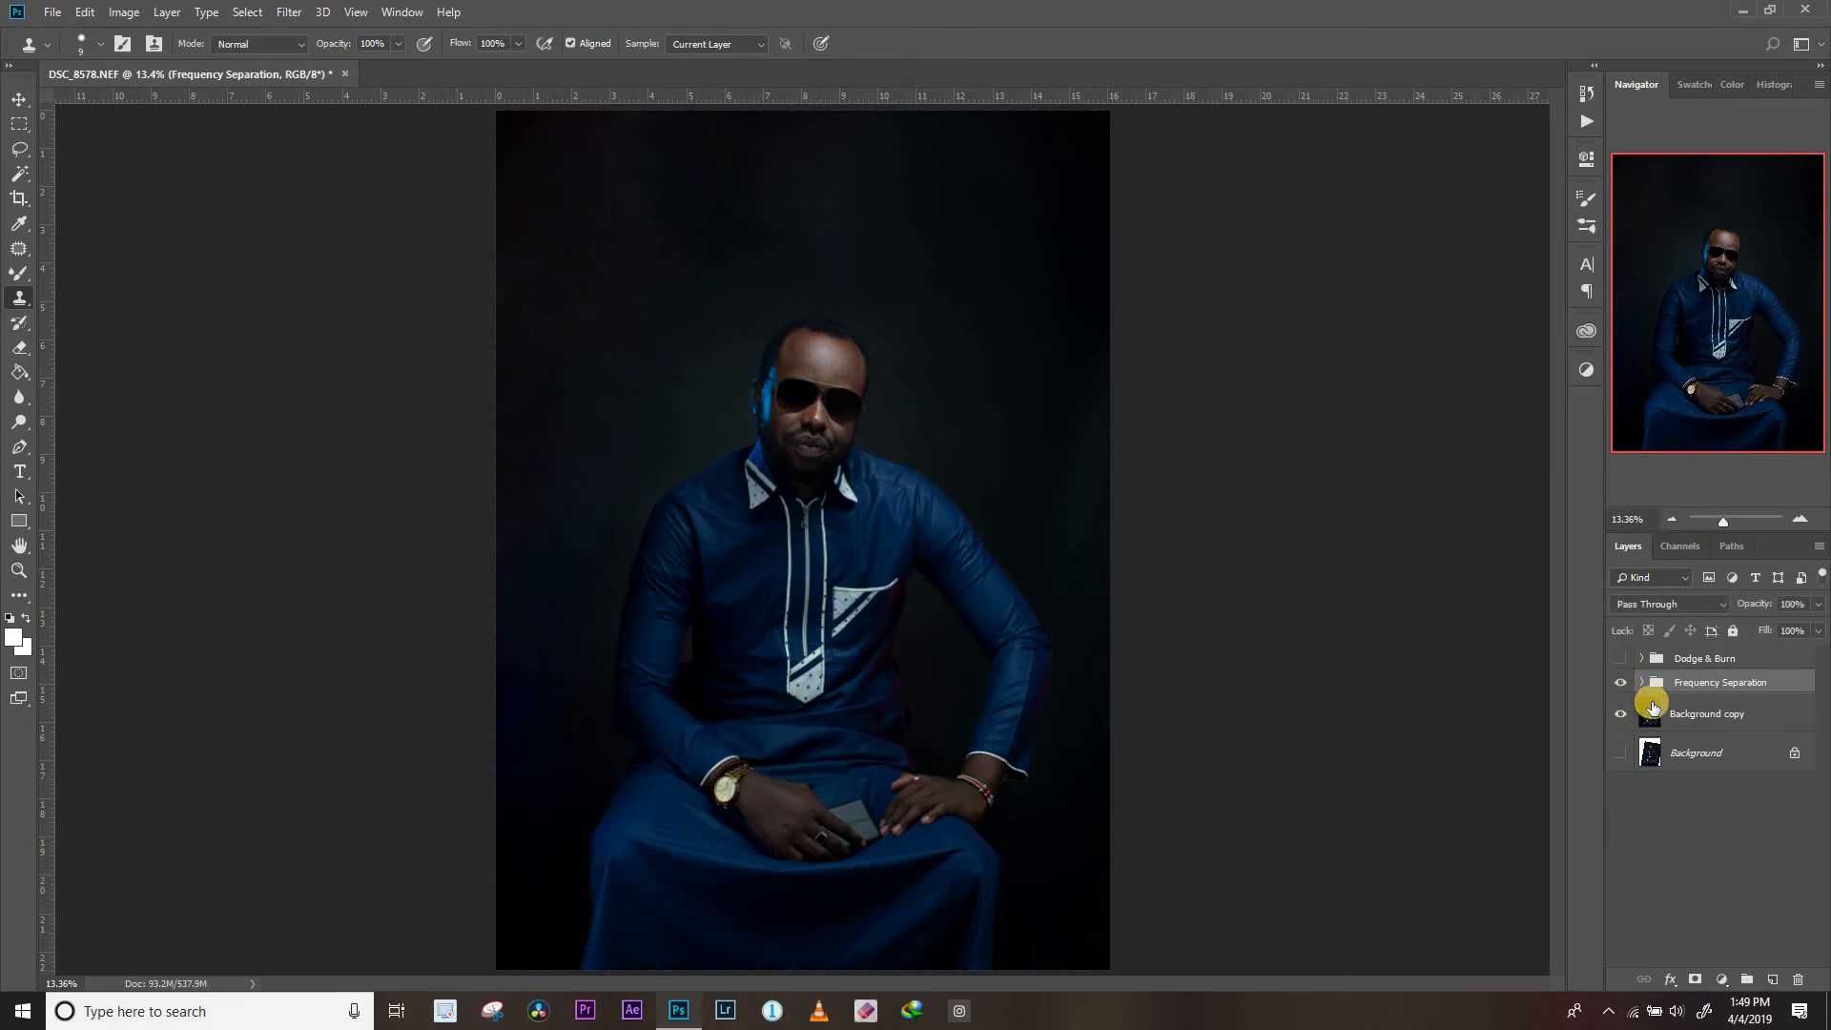
Show and expand the Dodge & Burn group, and hide the Frequency Separation group
{"action": "left_click", "coordinate": [1620, 658]}
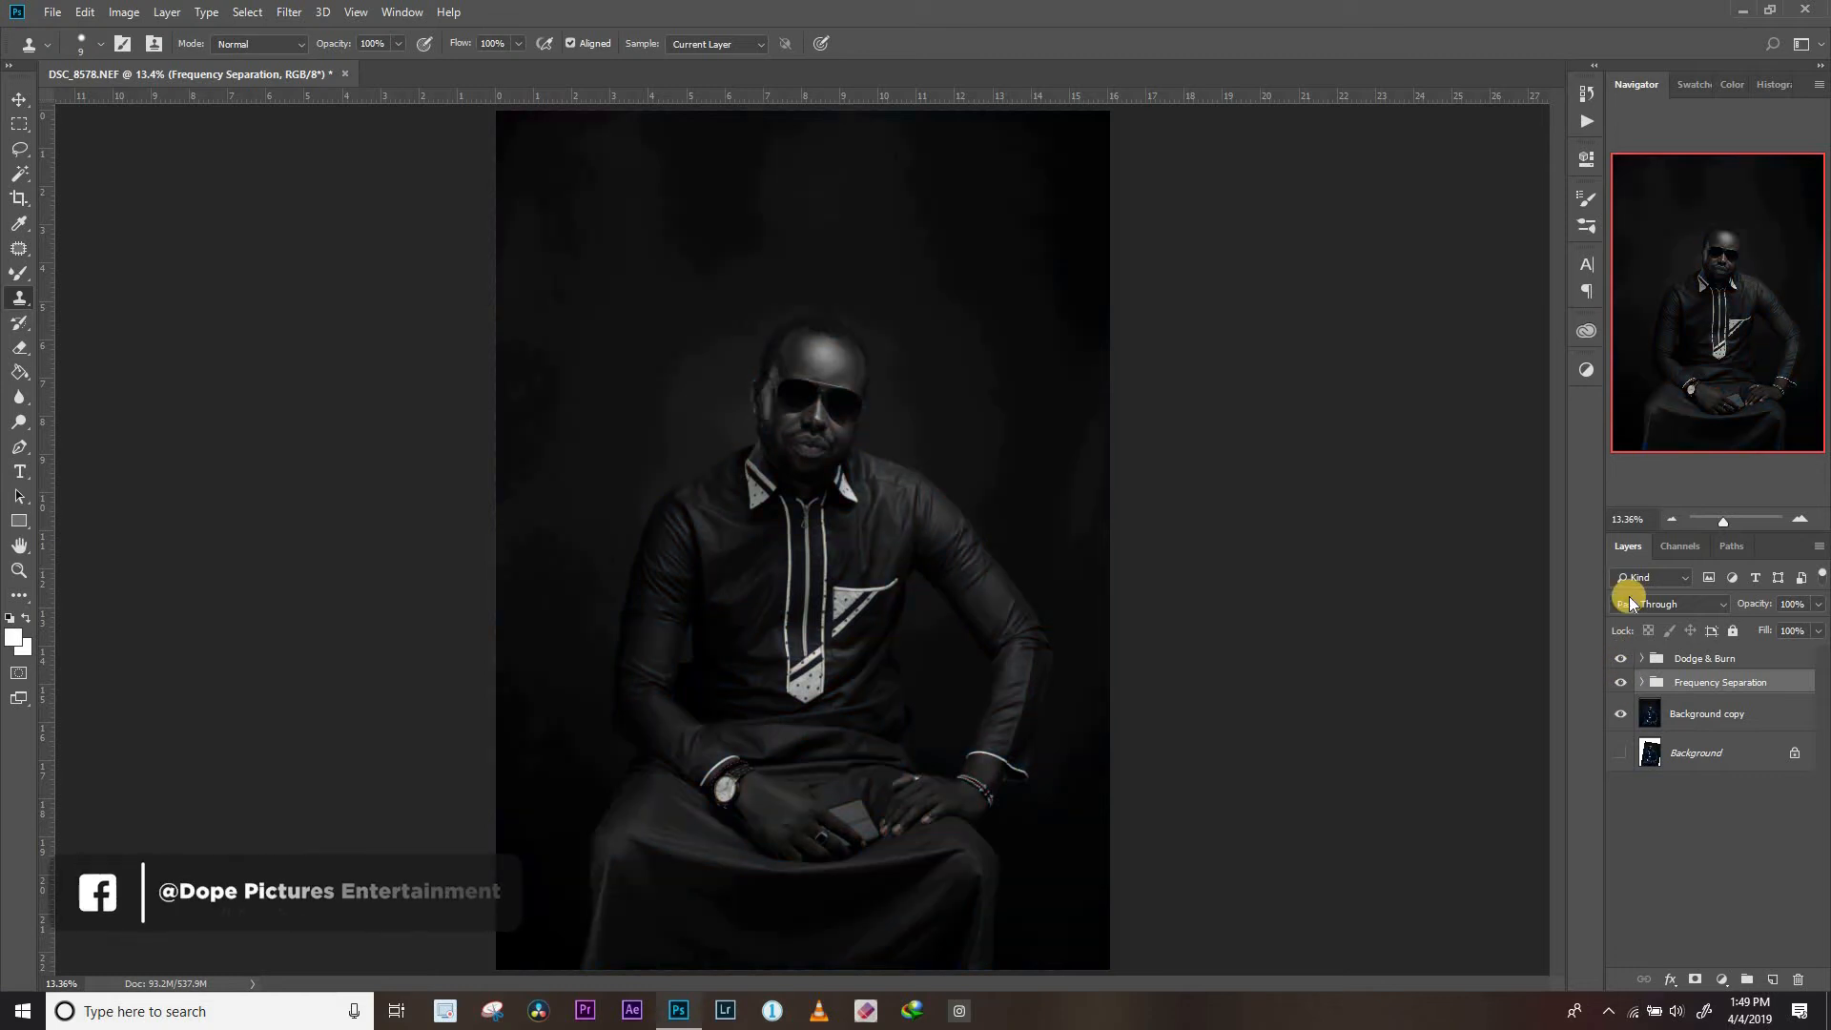
{"action": "left_click", "coordinate": [1643, 662]}
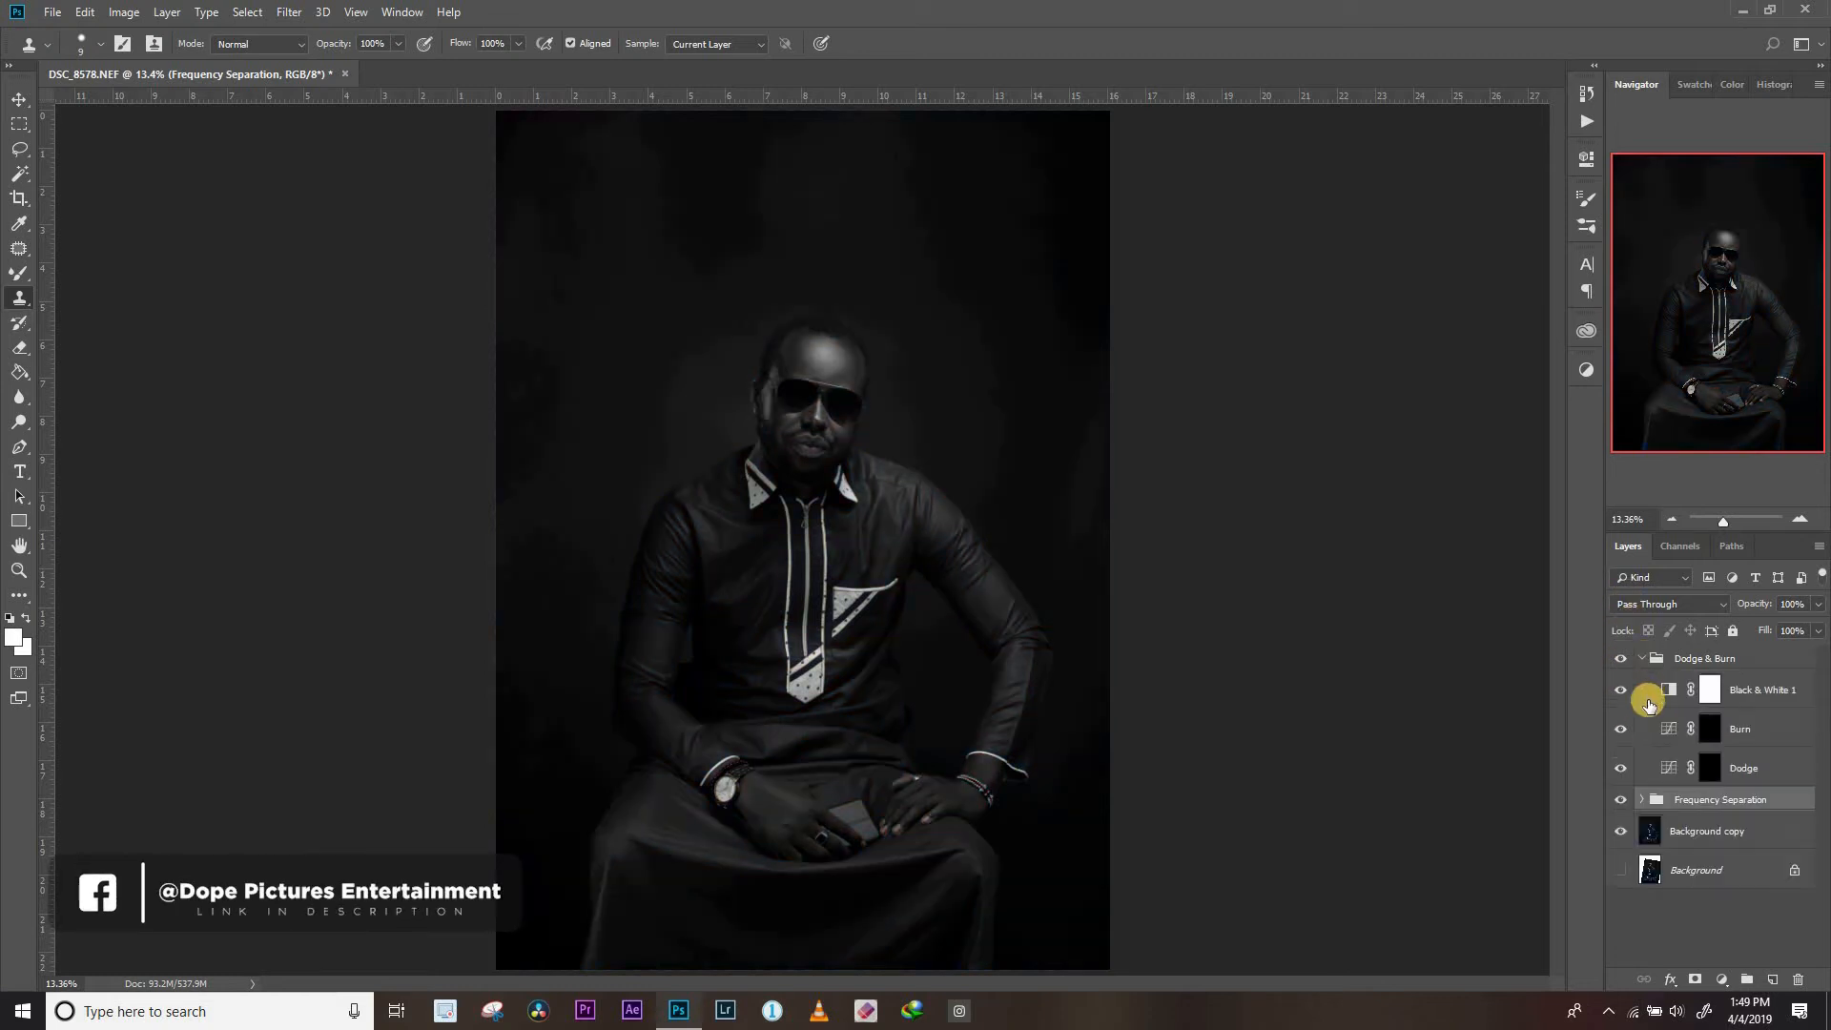
{"action": "left_click", "coordinate": [1621, 801]}
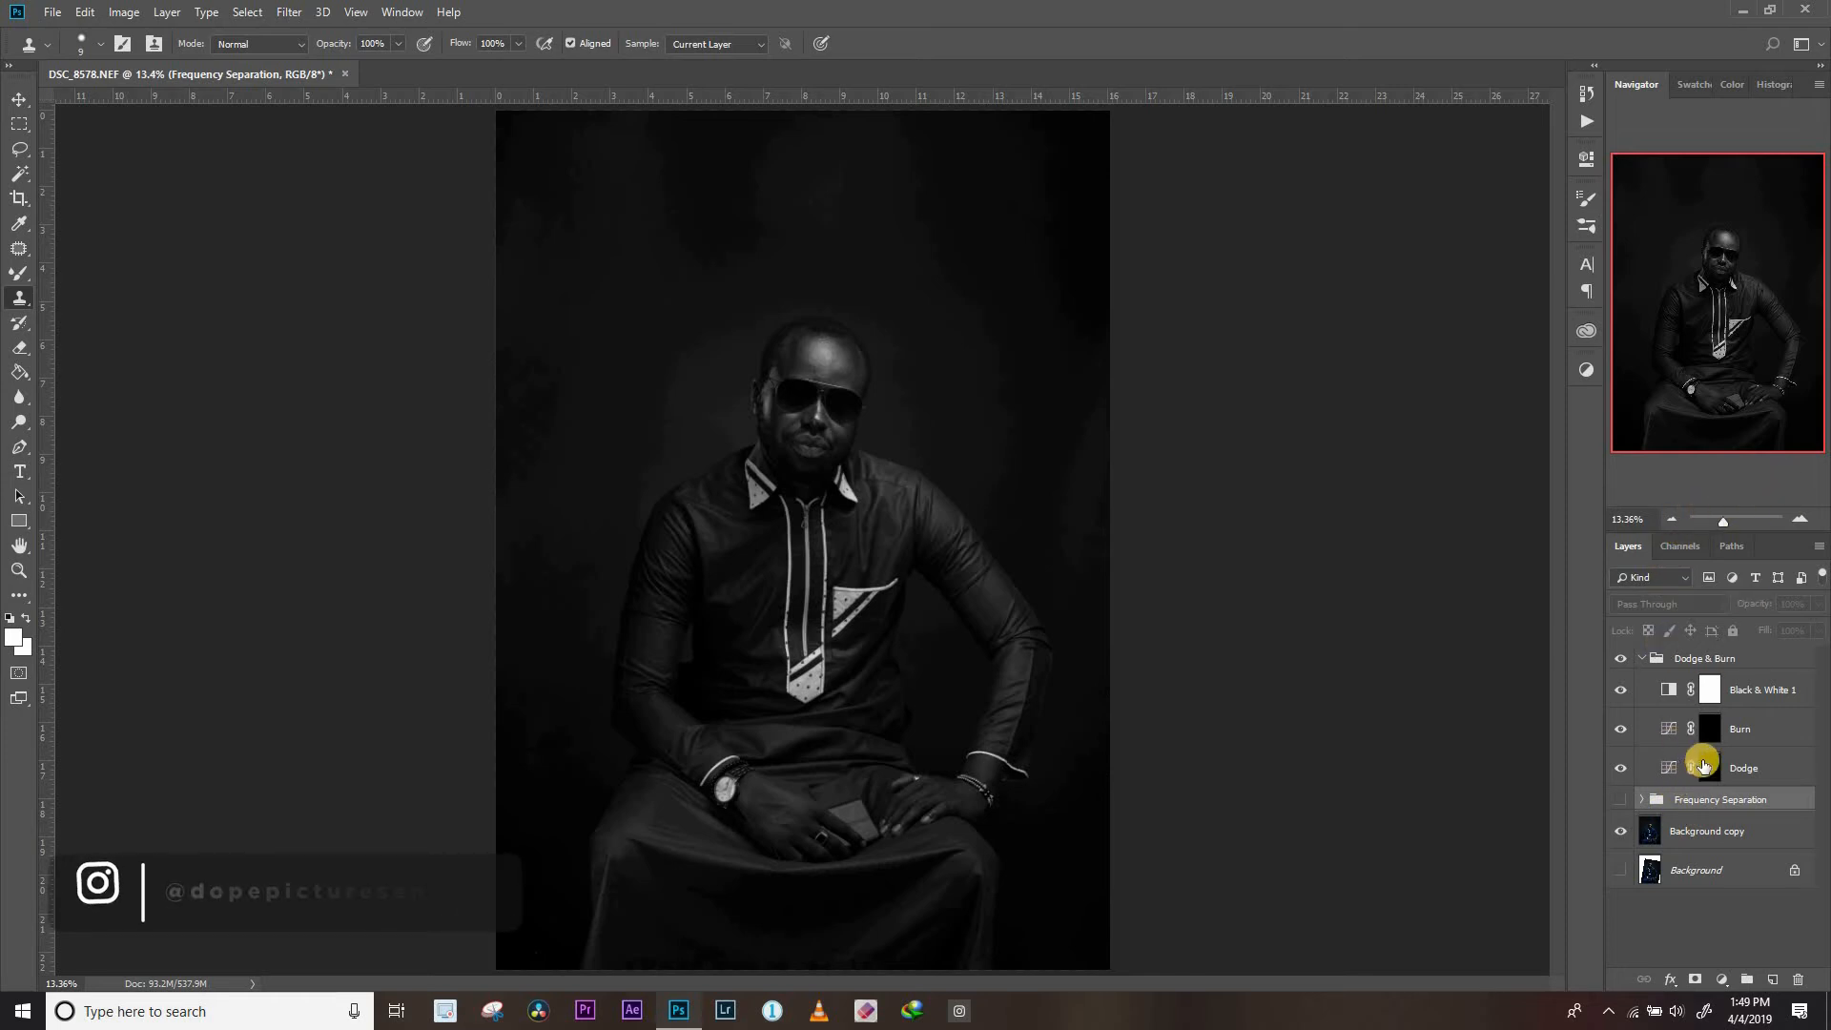
Select the Dodge layer's mask and set up the Brush tool in Normal mode at 100% opacity and 1% flow
{"action": "left_click", "coordinate": [1713, 768]}
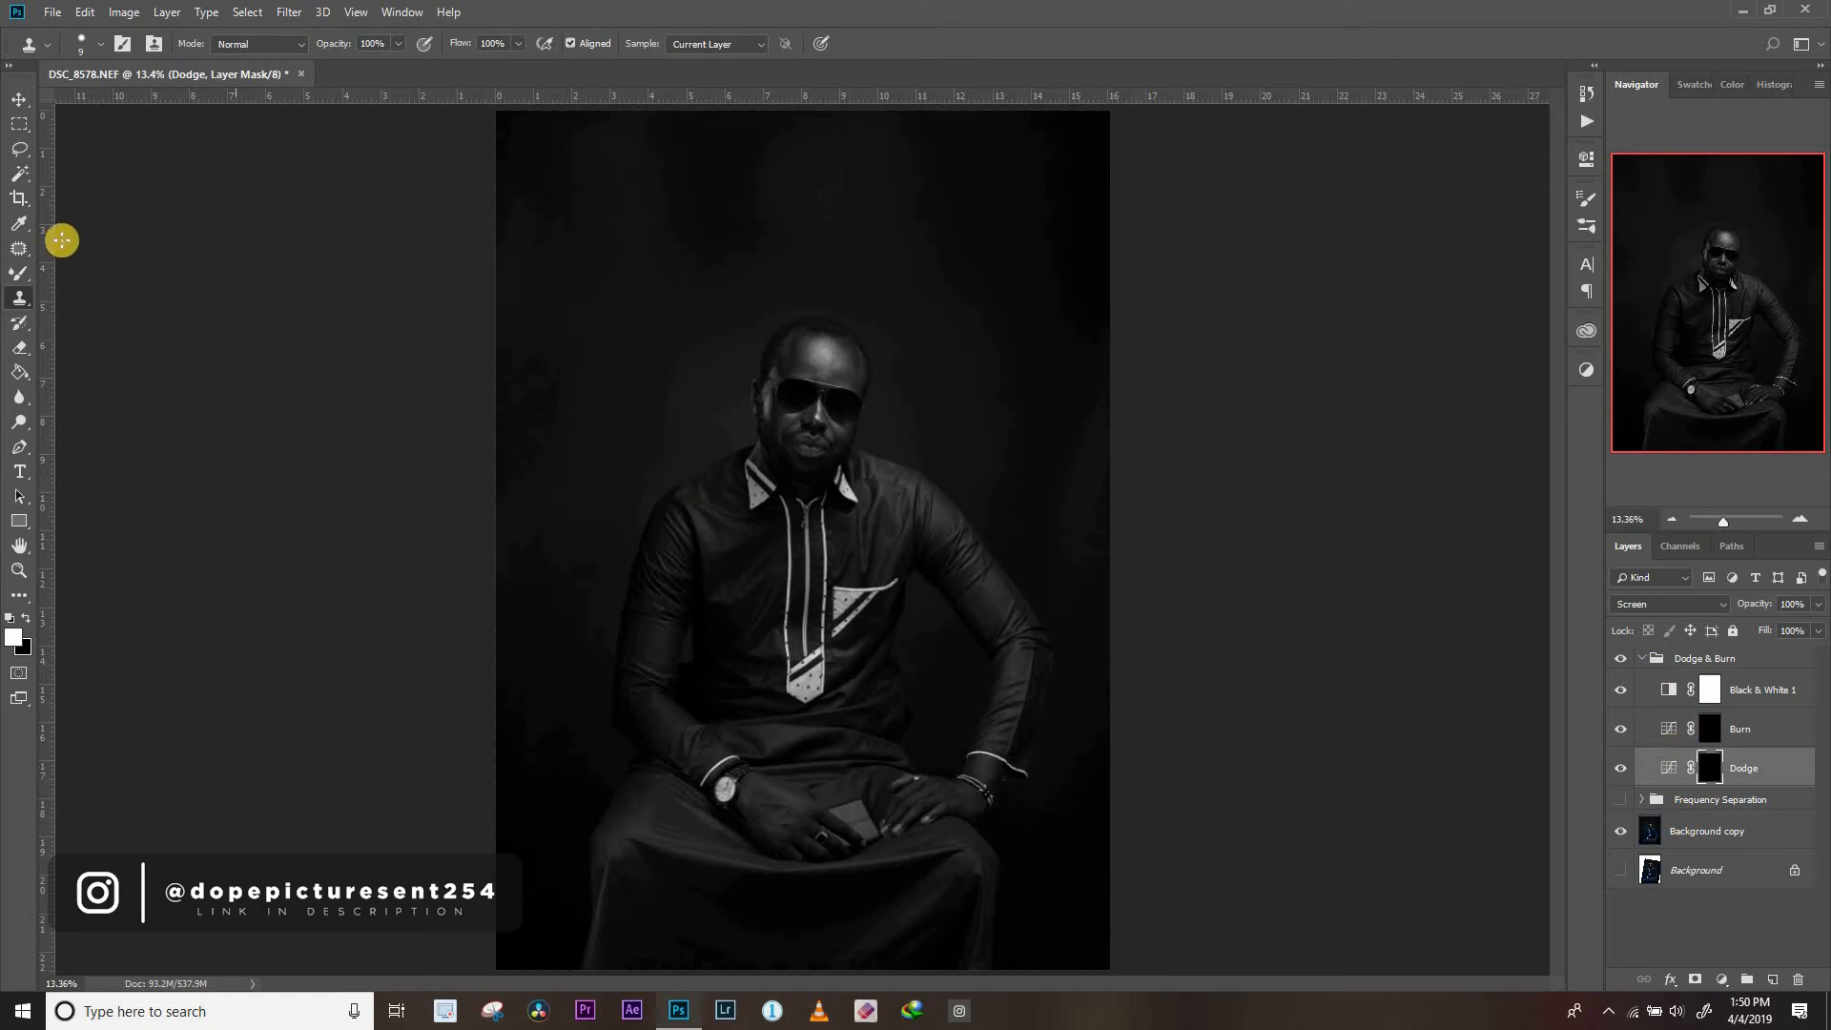
{"action": "left_click", "coordinate": [19, 273]}
{"action": "left_click", "coordinate": [95, 275]}
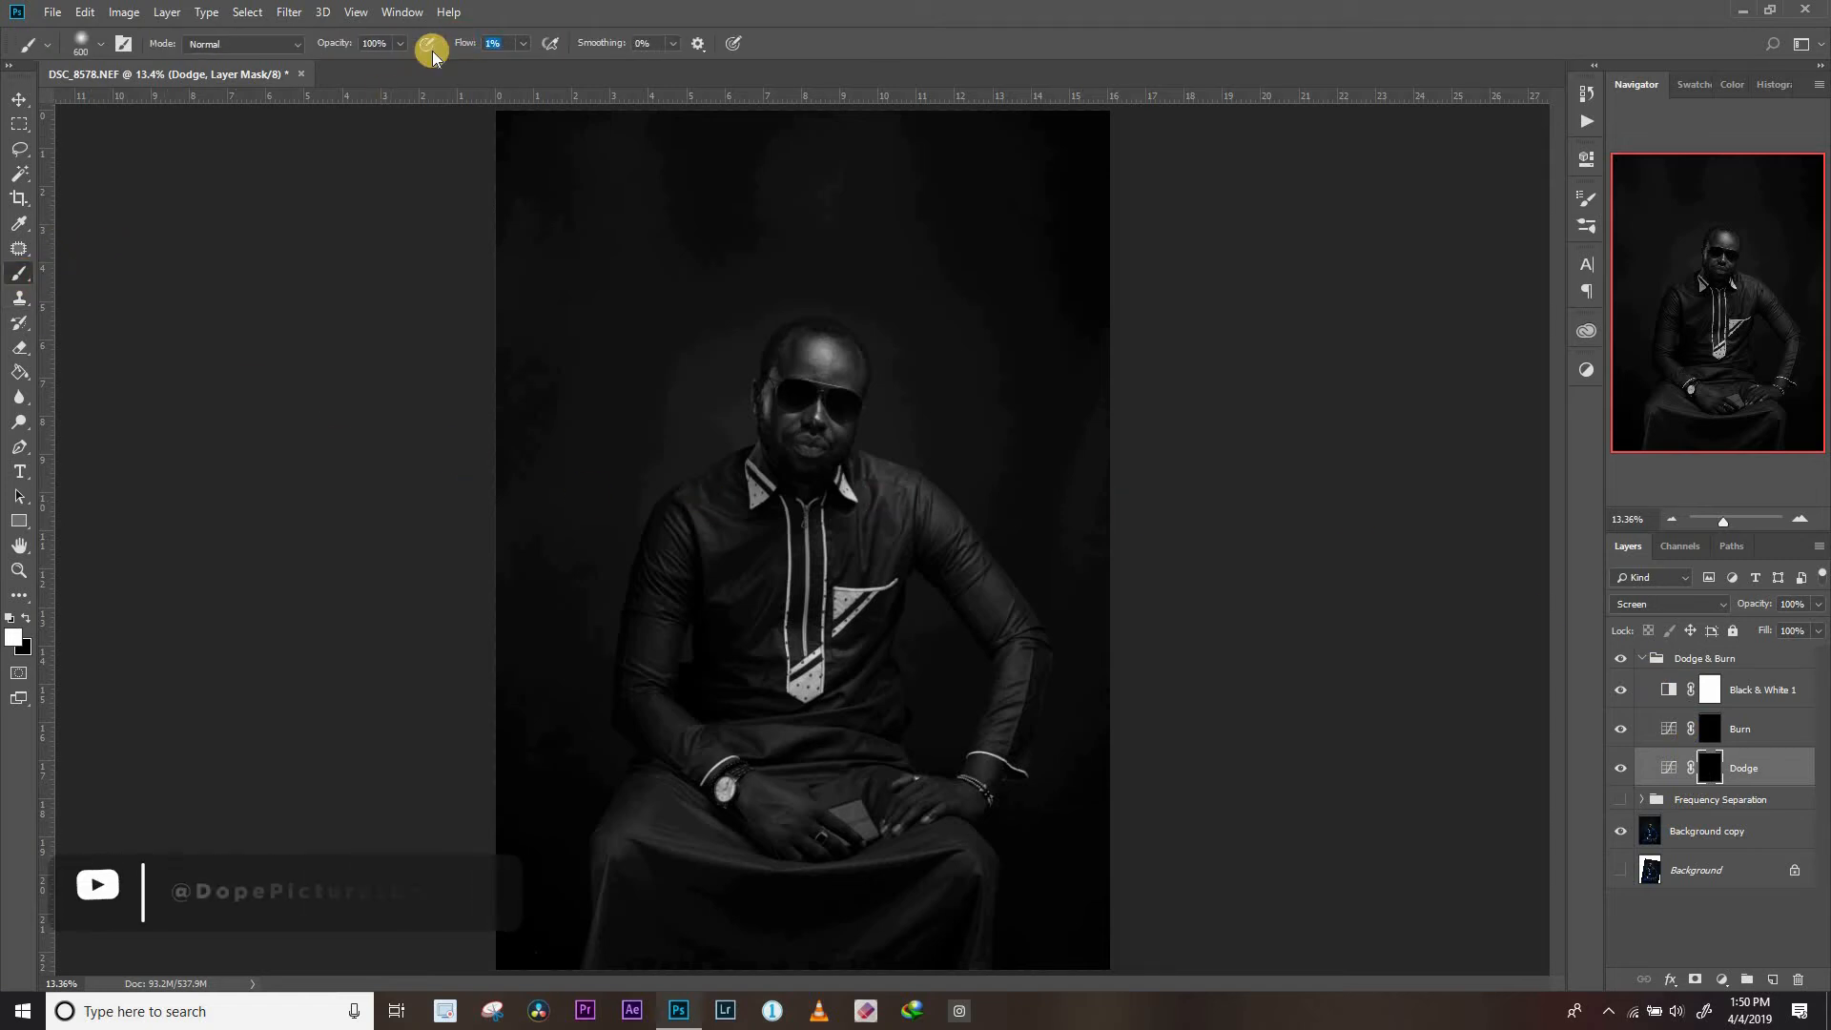
{"action": "left_click", "coordinate": [297, 45]}
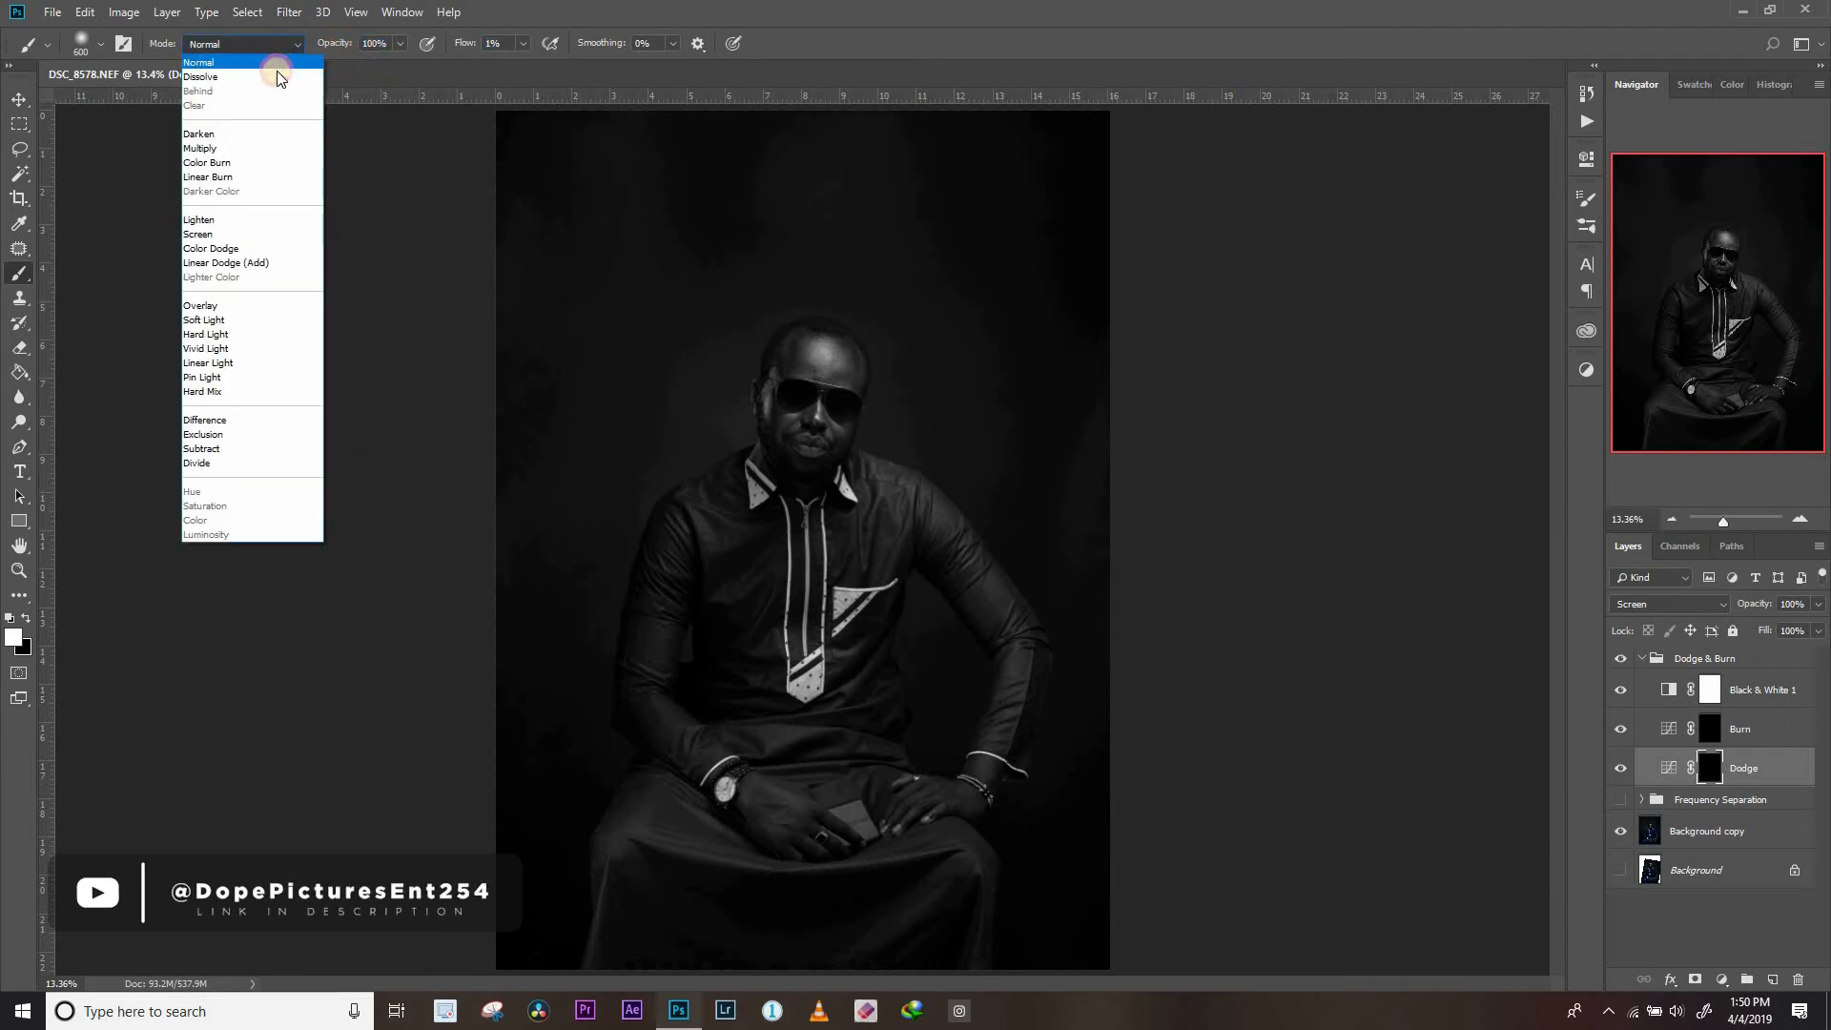
{"action": "left_click", "coordinate": [275, 62]}
{"action": "left_click", "coordinate": [82, 43]}
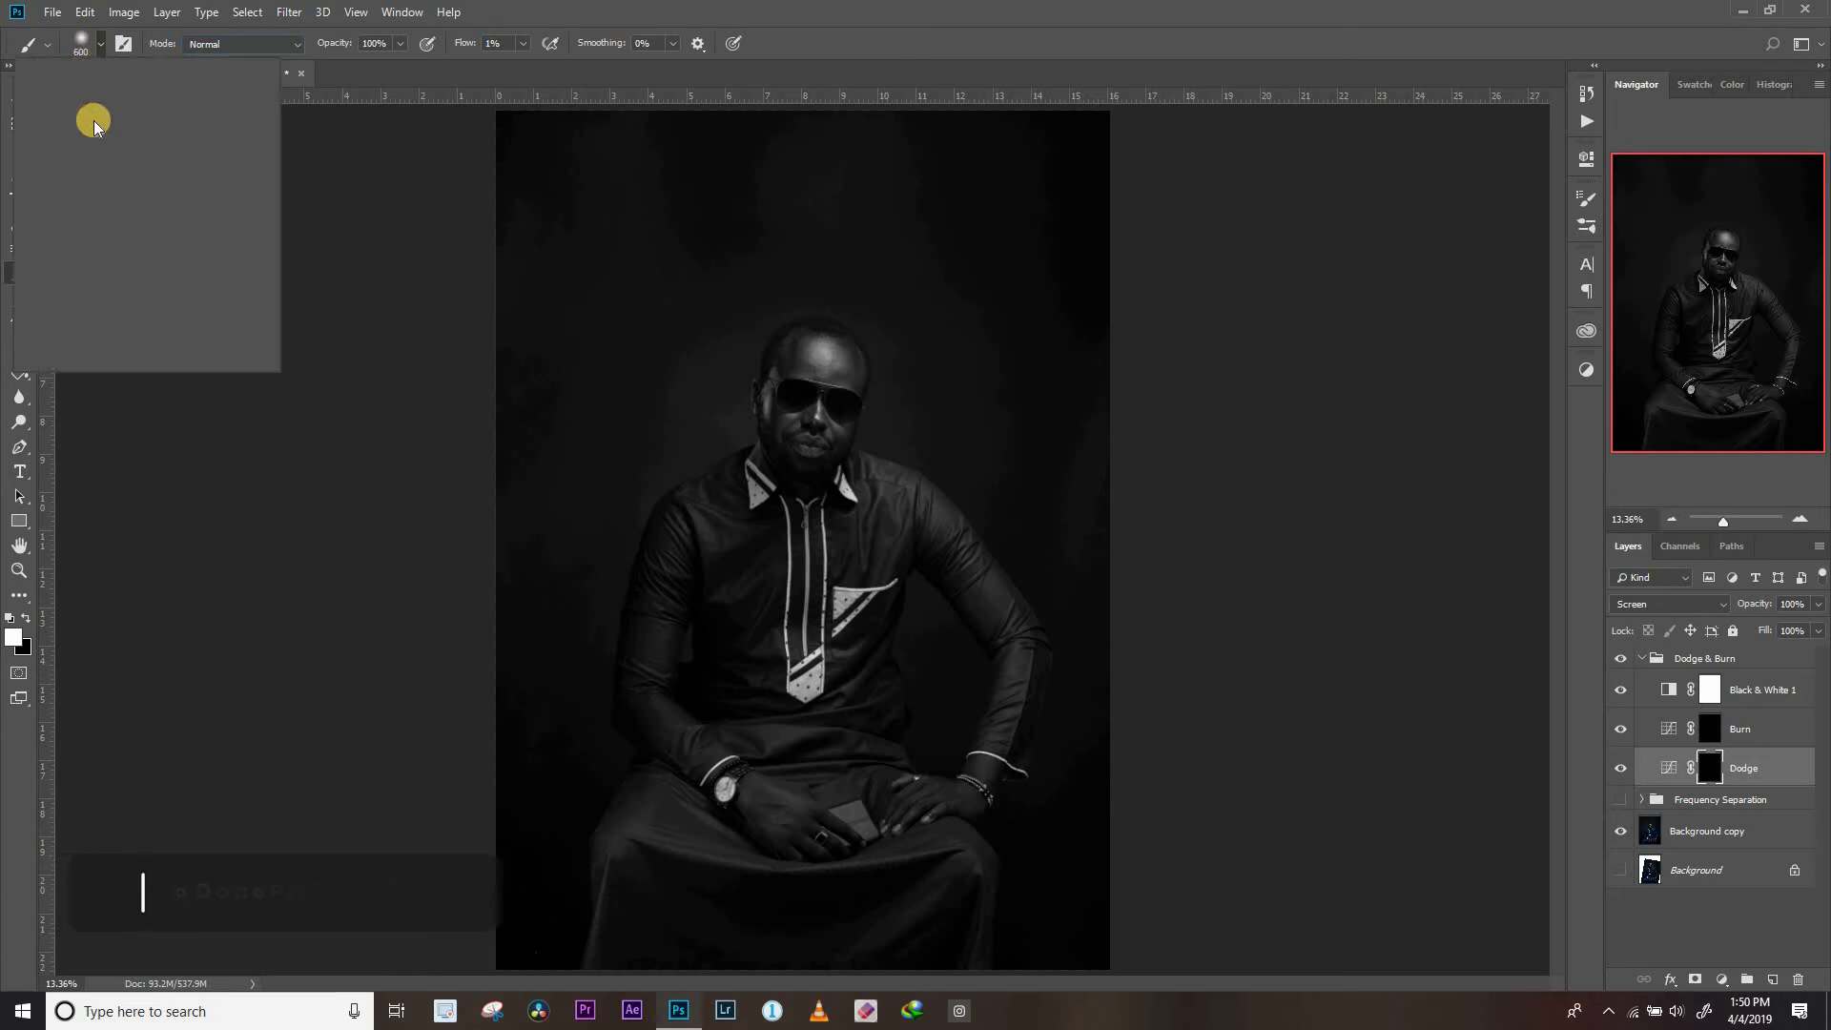
{"action": "left_click", "coordinate": [561, 6]}
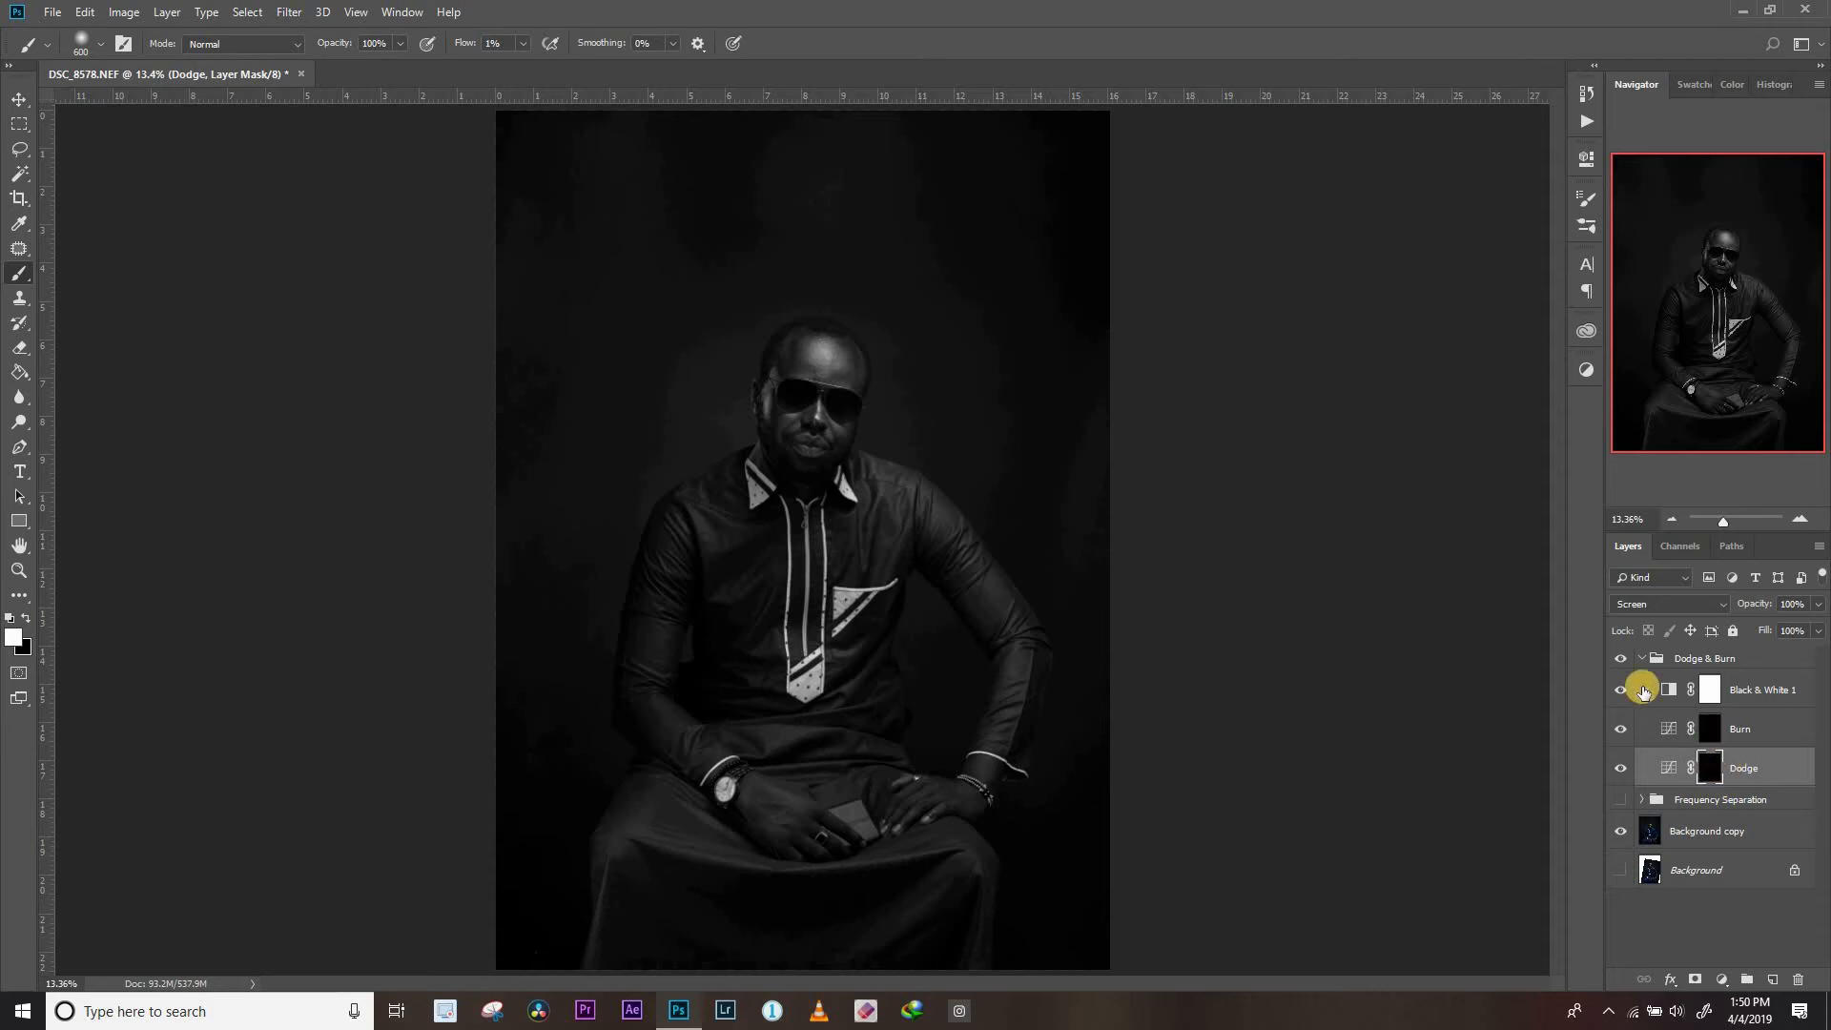
Brighten the forehead by painting white on the Dodge mask with a brush size of 200
{"action": "key", "text": "bracketleft"}
{"action": "key", "text": "bracketleft"}
{"action": "key", "text": "bracketleft"}
{"action": "key", "text": "bracketleft"}
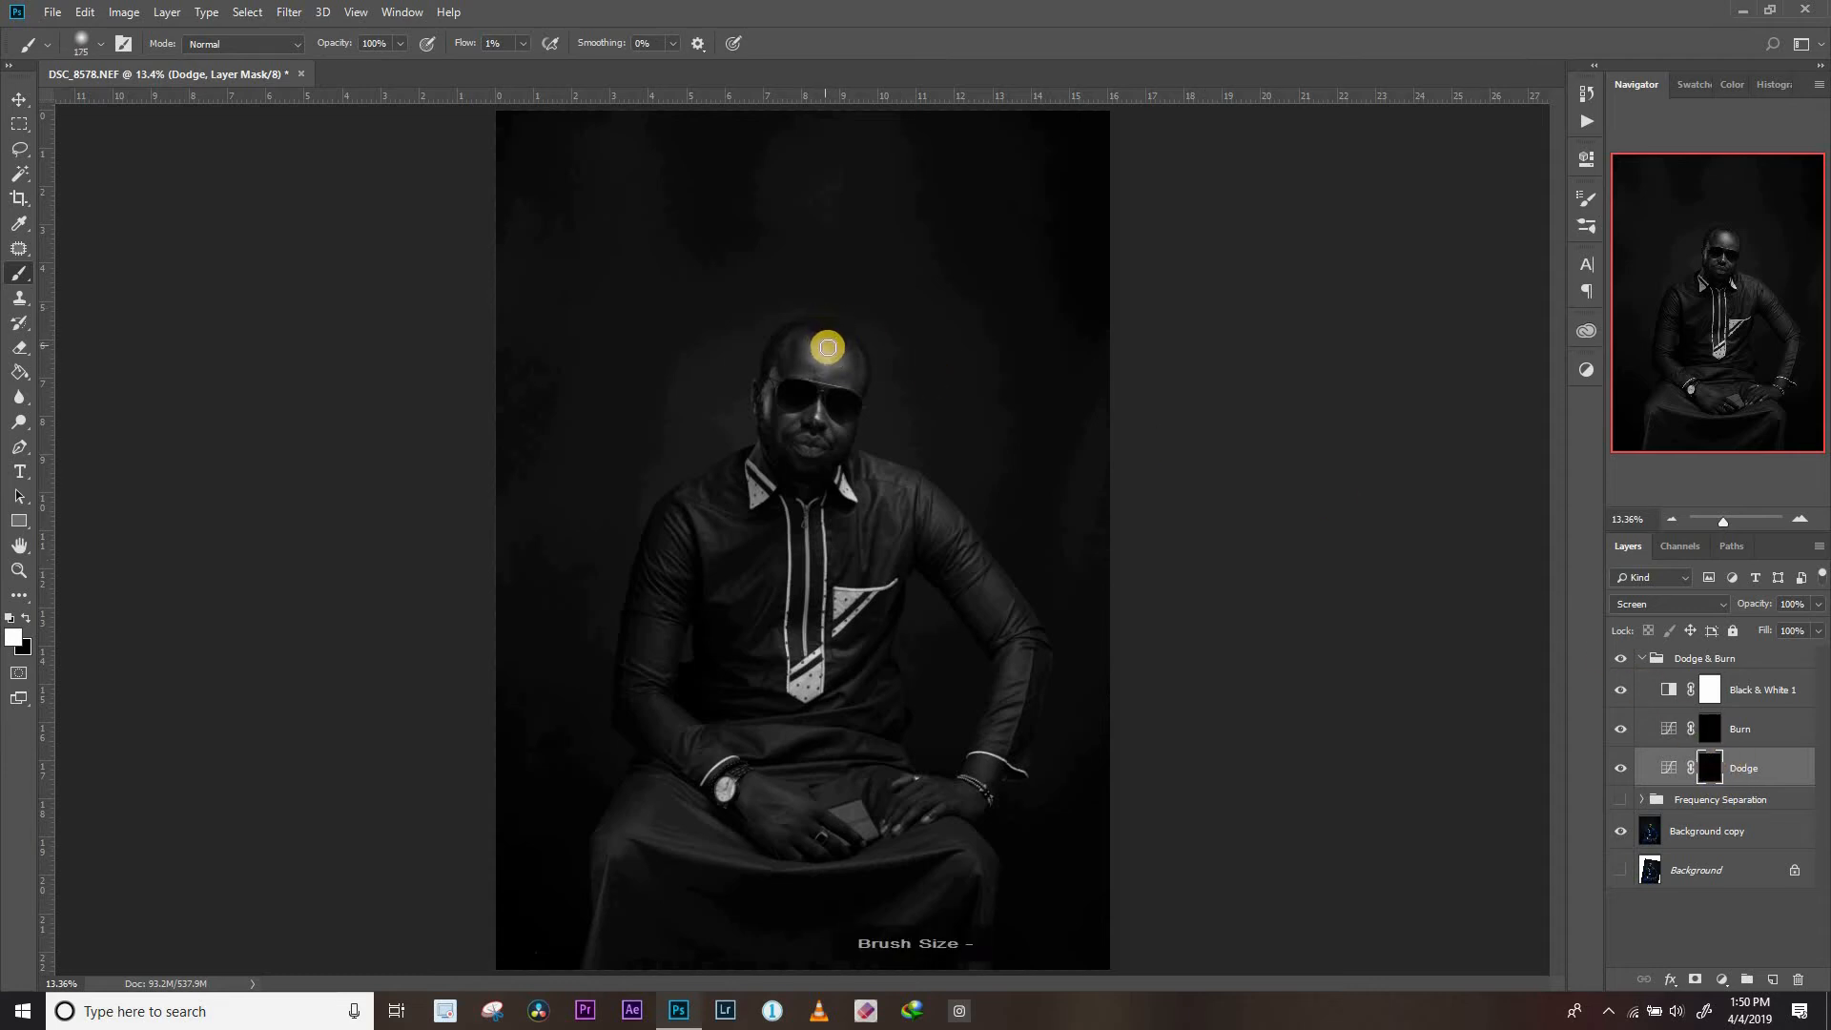
{"action": "key", "text": "bracketright"}
{"action": "left_click_drag", "start_coordinate": [820, 351], "coordinate": [835, 361]}
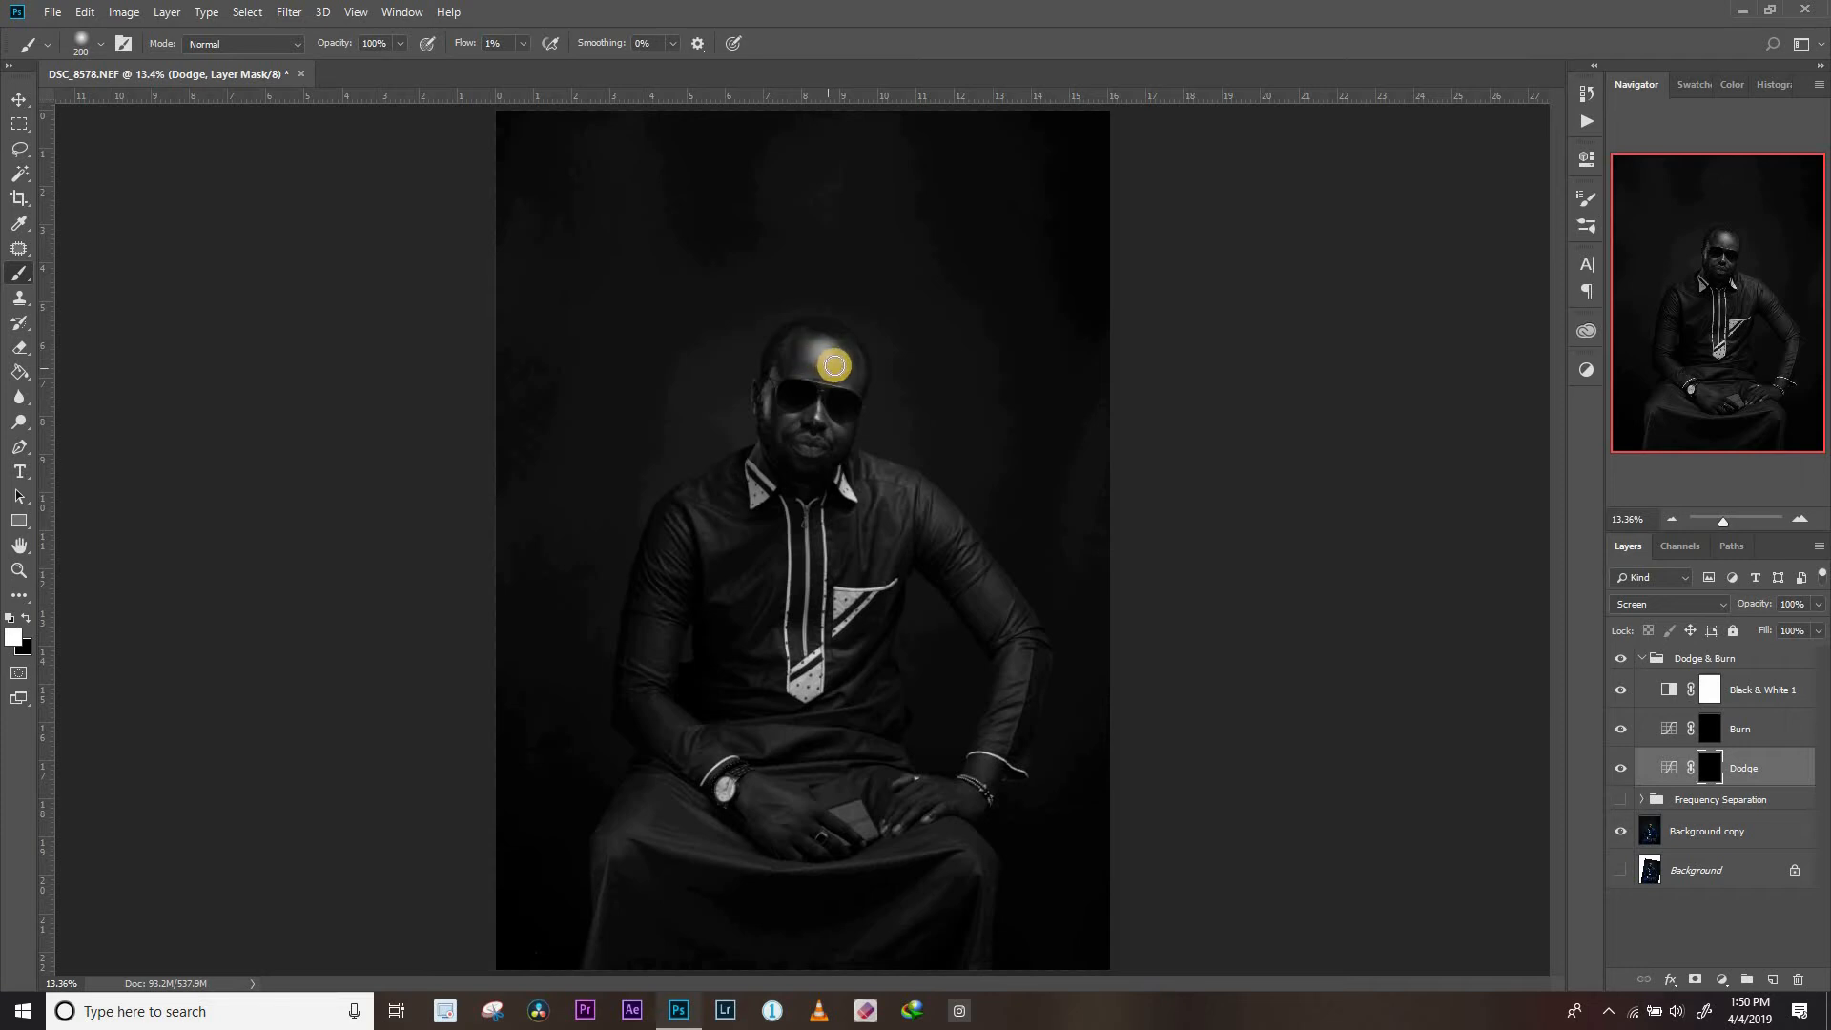
Brighten the forehead a little more on the Dodge mask, compare the layer on and off, and inspect the mask alone
{"action": "left_click_drag", "start_coordinate": [835, 361], "coordinate": [817, 354]}
{"action": "left_click", "coordinate": [1620, 768]}
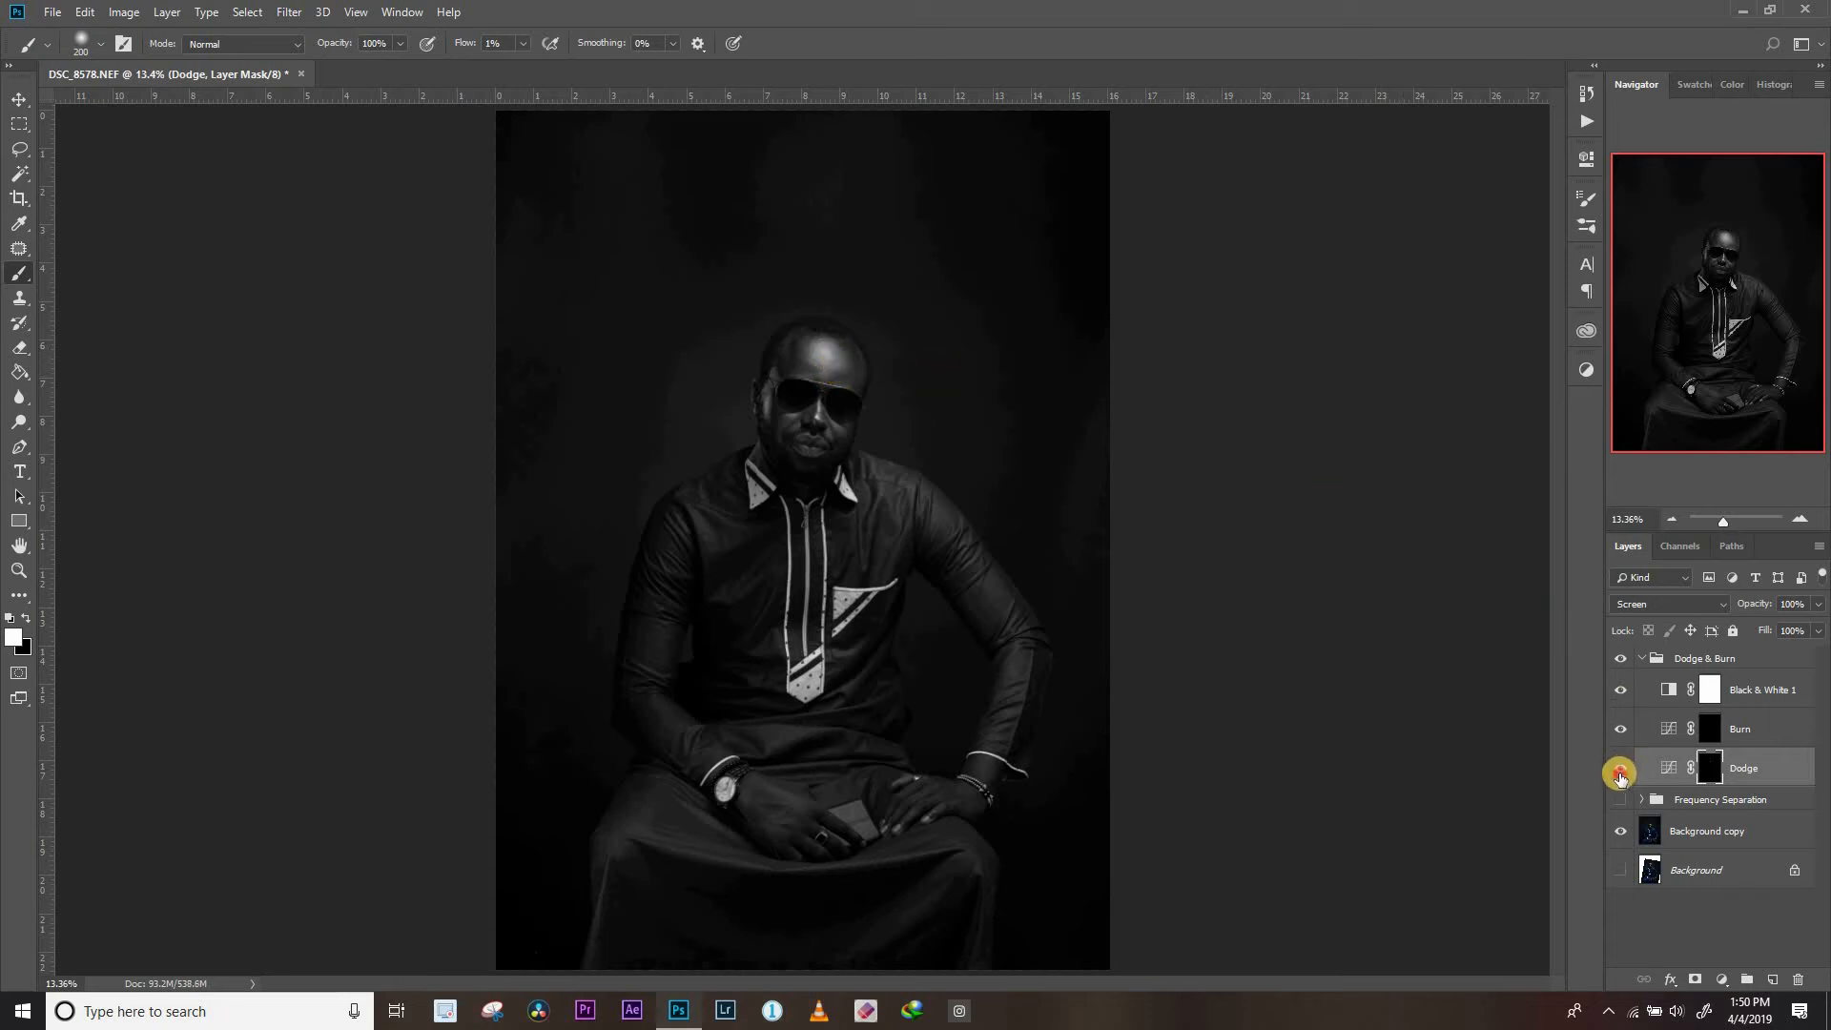
{"action": "left_click", "coordinate": [1620, 771]}
{"action": "left_click", "coordinate": [1619, 775]}
{"action": "left_click", "coordinate": [1623, 772]}
{"action": "key", "text": "alt"}
{"action": "left_click", "coordinate": [1711, 773], "text": "alt"}
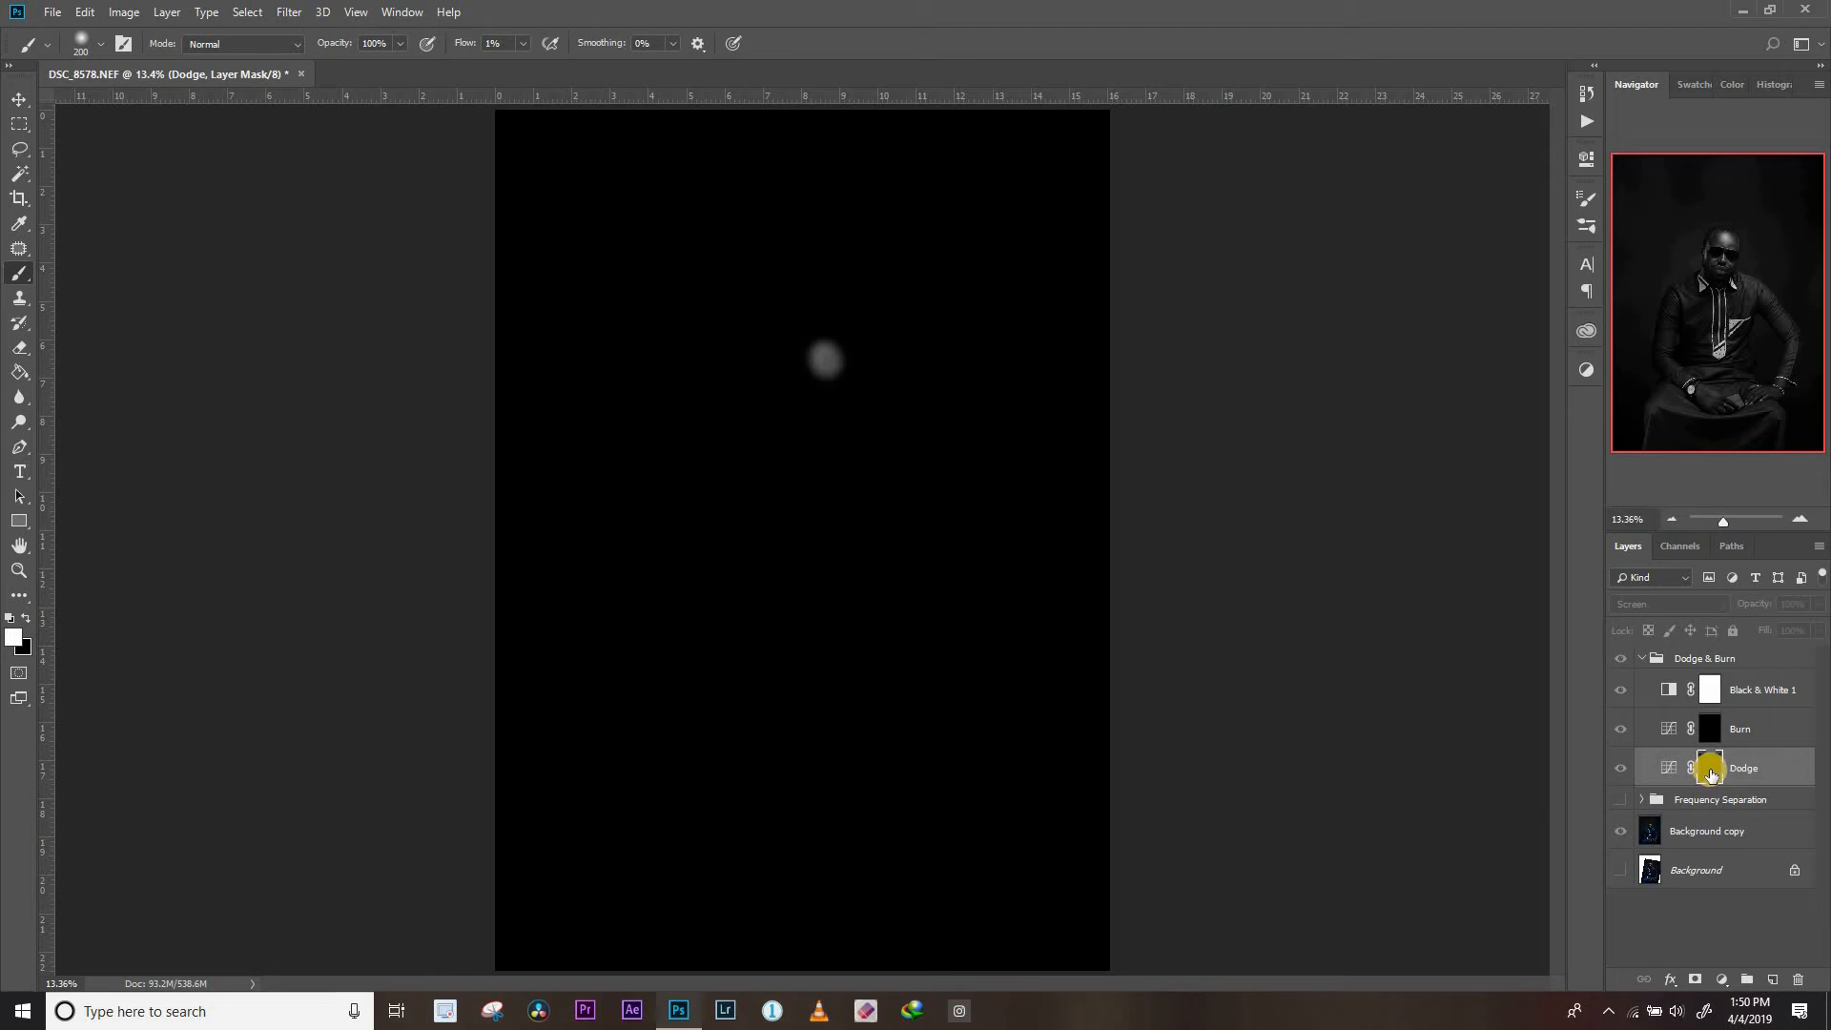
{"action": "left_click", "coordinate": [1712, 774], "text": "alt"}
Paint white on the Dodge mask over the face, shirt folds, sleeves, hands and robe highlights, varying the brush size and ending at 200
{"action": "key", "text": "bracketleft"}
{"action": "key", "text": "bracketleft"}
{"action": "key", "text": "bracketleft"}
{"action": "key", "text": "bracketleft"}
{"action": "key", "text": "bracketleft"}
{"action": "key", "text": "bracketleft"}
{"action": "key", "text": "bracketright"}
{"action": "left_click_drag", "start_coordinate": [801, 537], "coordinate": [771, 609]}
{"action": "mouse_move", "coordinate": [699, 522]}
{"action": "left_mouse_down"}
{"action": "mouse_move", "coordinate": [775, 565]}
{"action": "mouse_move", "coordinate": [696, 740]}
{"action": "mouse_move", "coordinate": [730, 763]}
{"action": "left_mouse_up"}
{"action": "key", "text": "bracketright"}
{"action": "key", "text": "bracketright"}
{"action": "key", "text": "bracketright"}
{"action": "key", "text": "bracketright"}
{"action": "left_click_drag", "start_coordinate": [669, 853], "coordinate": [943, 856]}
{"action": "left_click_drag", "start_coordinate": [641, 887], "coordinate": [668, 904]}
{"action": "left_click_drag", "start_coordinate": [993, 873], "coordinate": [941, 821]}
{"action": "key", "text": "bracketright"}
{"action": "left_click_drag", "start_coordinate": [887, 475], "coordinate": [1011, 615]}
{"action": "key", "text": "bracketleft"}
{"action": "key", "text": "bracketleft"}
{"action": "left_click_drag", "start_coordinate": [851, 683], "coordinate": [782, 747]}
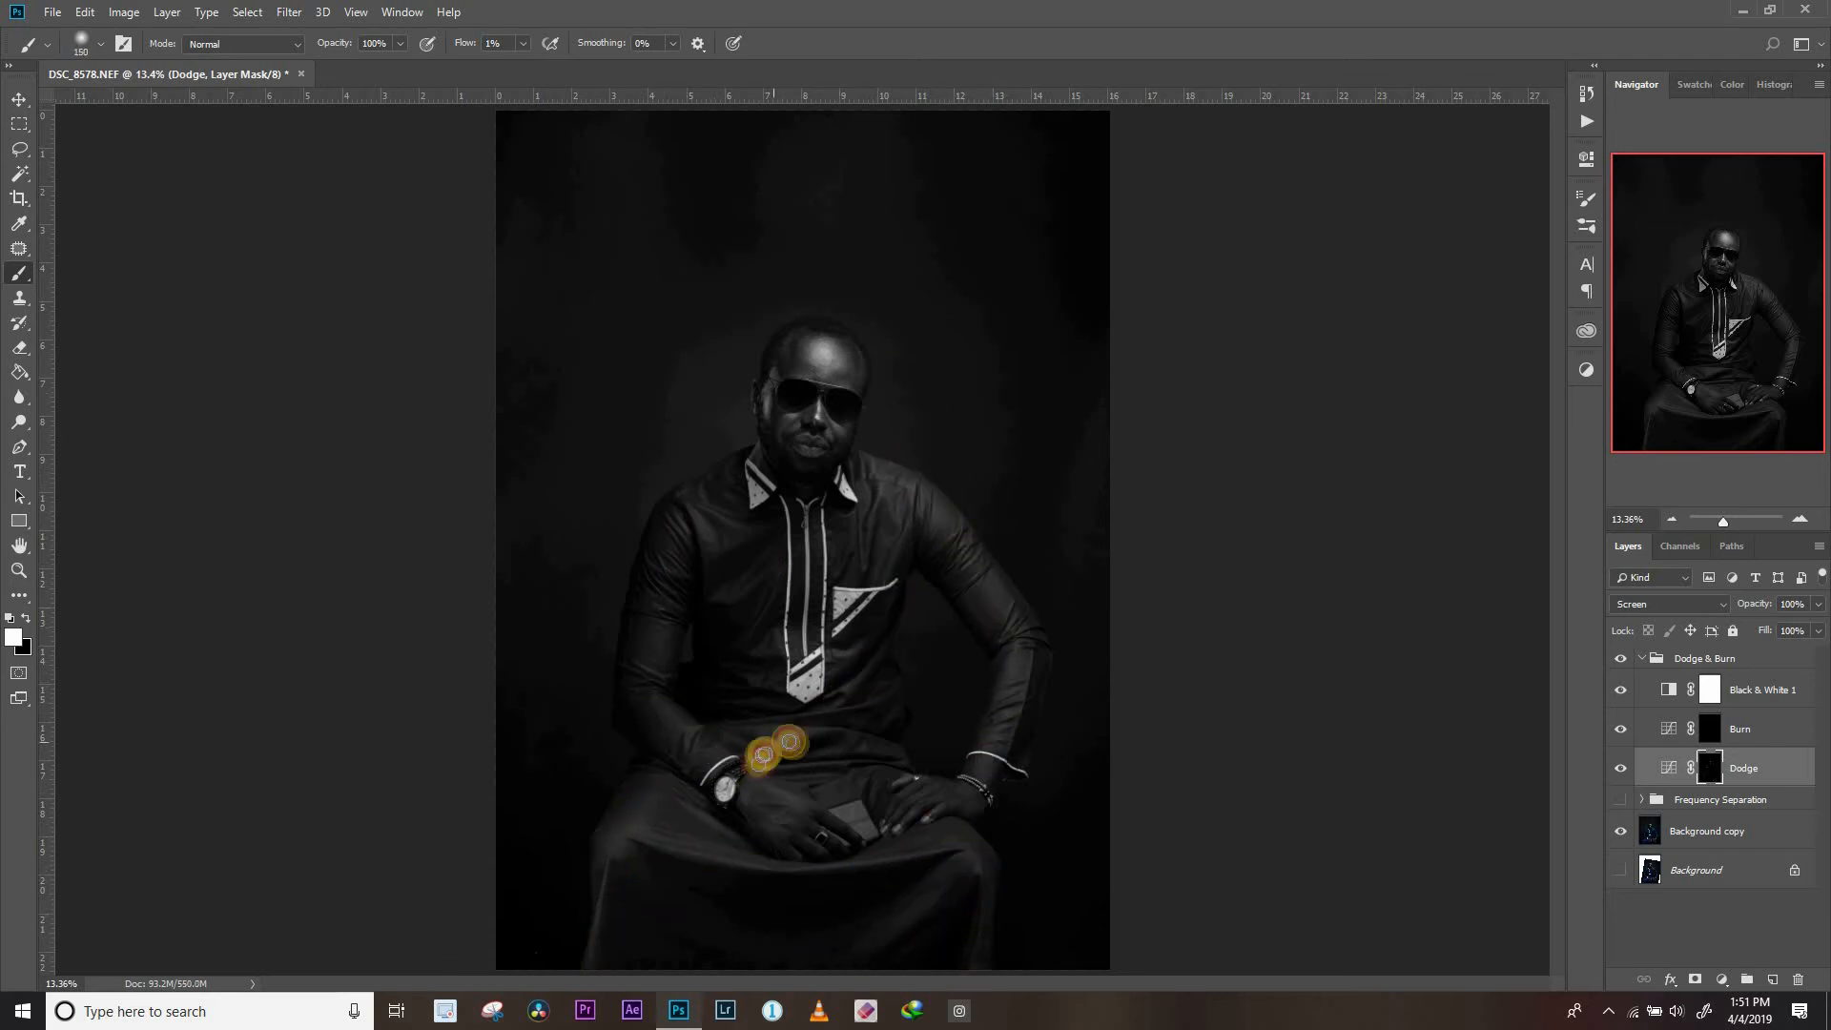
{"action": "left_click_drag", "start_coordinate": [871, 474], "coordinate": [878, 576]}
{"action": "left_click_drag", "start_coordinate": [863, 653], "coordinate": [895, 606]}
{"action": "mouse_move", "coordinate": [776, 717]}
{"action": "left_mouse_down"}
{"action": "mouse_move", "coordinate": [889, 700]}
{"action": "mouse_move", "coordinate": [834, 760]}
{"action": "mouse_move", "coordinate": [903, 760]}
{"action": "mouse_move", "coordinate": [901, 825]}
{"action": "mouse_move", "coordinate": [936, 815]}
{"action": "mouse_move", "coordinate": [903, 789]}
{"action": "mouse_move", "coordinate": [956, 808]}
{"action": "mouse_move", "coordinate": [817, 804]}
{"action": "mouse_move", "coordinate": [849, 827]}
{"action": "mouse_move", "coordinate": [810, 850]}
{"action": "left_mouse_up"}
{"action": "key", "text": "bracketleft"}
{"action": "key", "text": "bracketleft"}
{"action": "key", "text": "bracketleft"}
{"action": "key", "text": "bracketright"}
{"action": "mouse_move", "coordinate": [858, 490]}
{"action": "left_mouse_down"}
{"action": "mouse_move", "coordinate": [840, 523]}
{"action": "mouse_move", "coordinate": [895, 524]}
{"action": "left_mouse_up"}
{"action": "key", "text": "bracketright"}
{"action": "key", "text": "bracketright"}
{"action": "key", "text": "bracketright"}
{"action": "left_click_drag", "start_coordinate": [804, 338], "coordinate": [810, 363]}
Compare the black-and-white view of the portrait with the Dodge layer hidden and shown
{"action": "left_click", "coordinate": [1624, 768]}
{"action": "left_click", "coordinate": [1624, 768]}
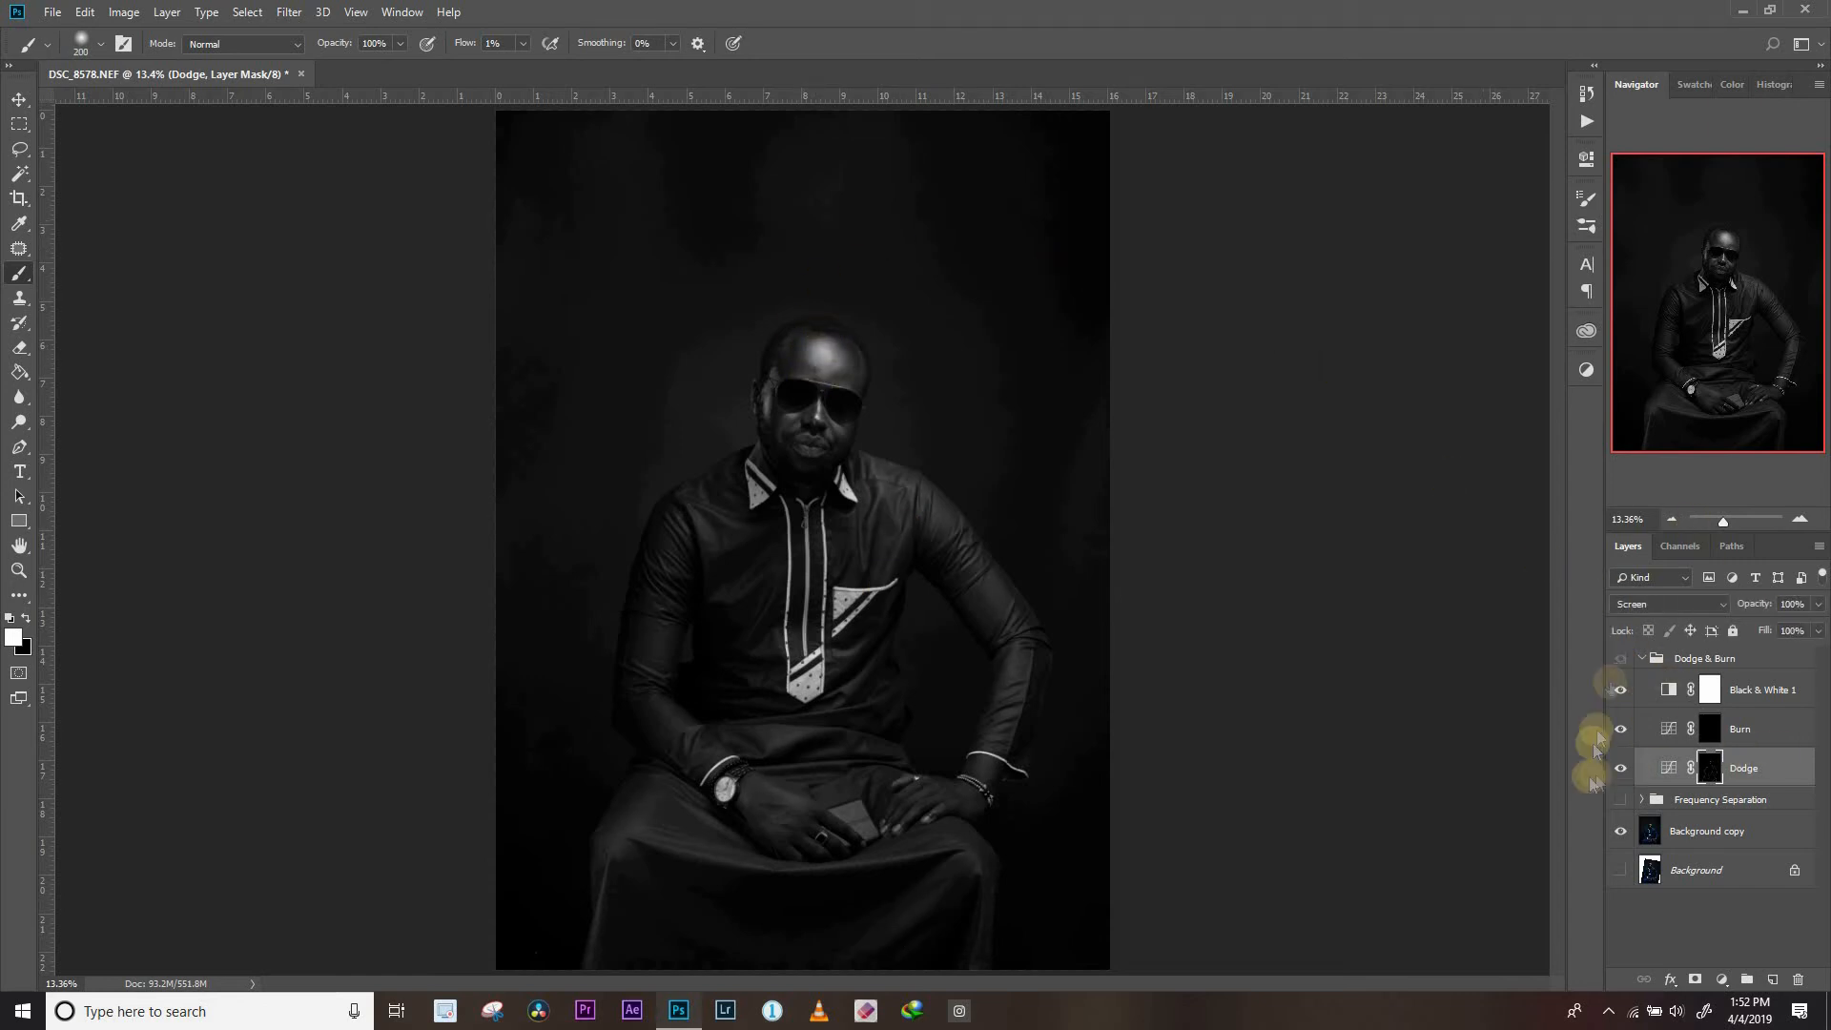
{"action": "left_click", "coordinate": [1628, 773]}
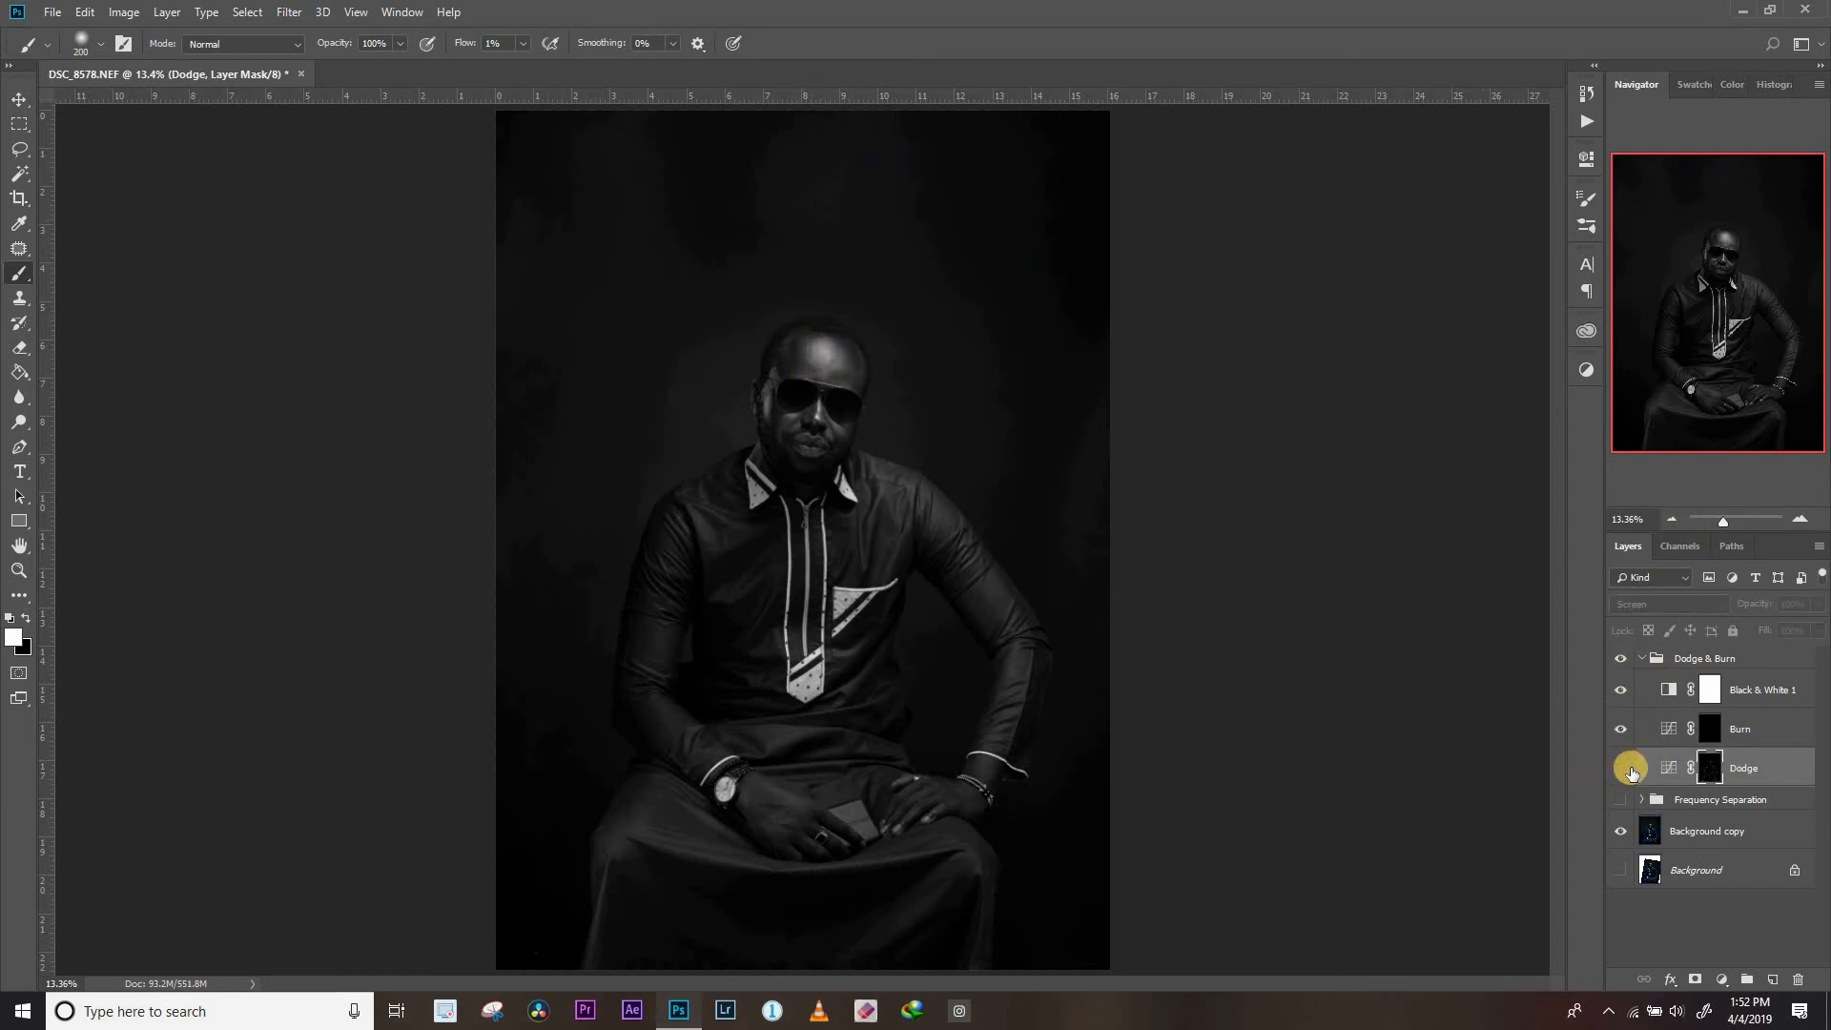
{"action": "left_click", "coordinate": [1629, 769]}
{"action": "left_click", "coordinate": [1631, 770]}
{"action": "left_click", "coordinate": [1628, 768]}
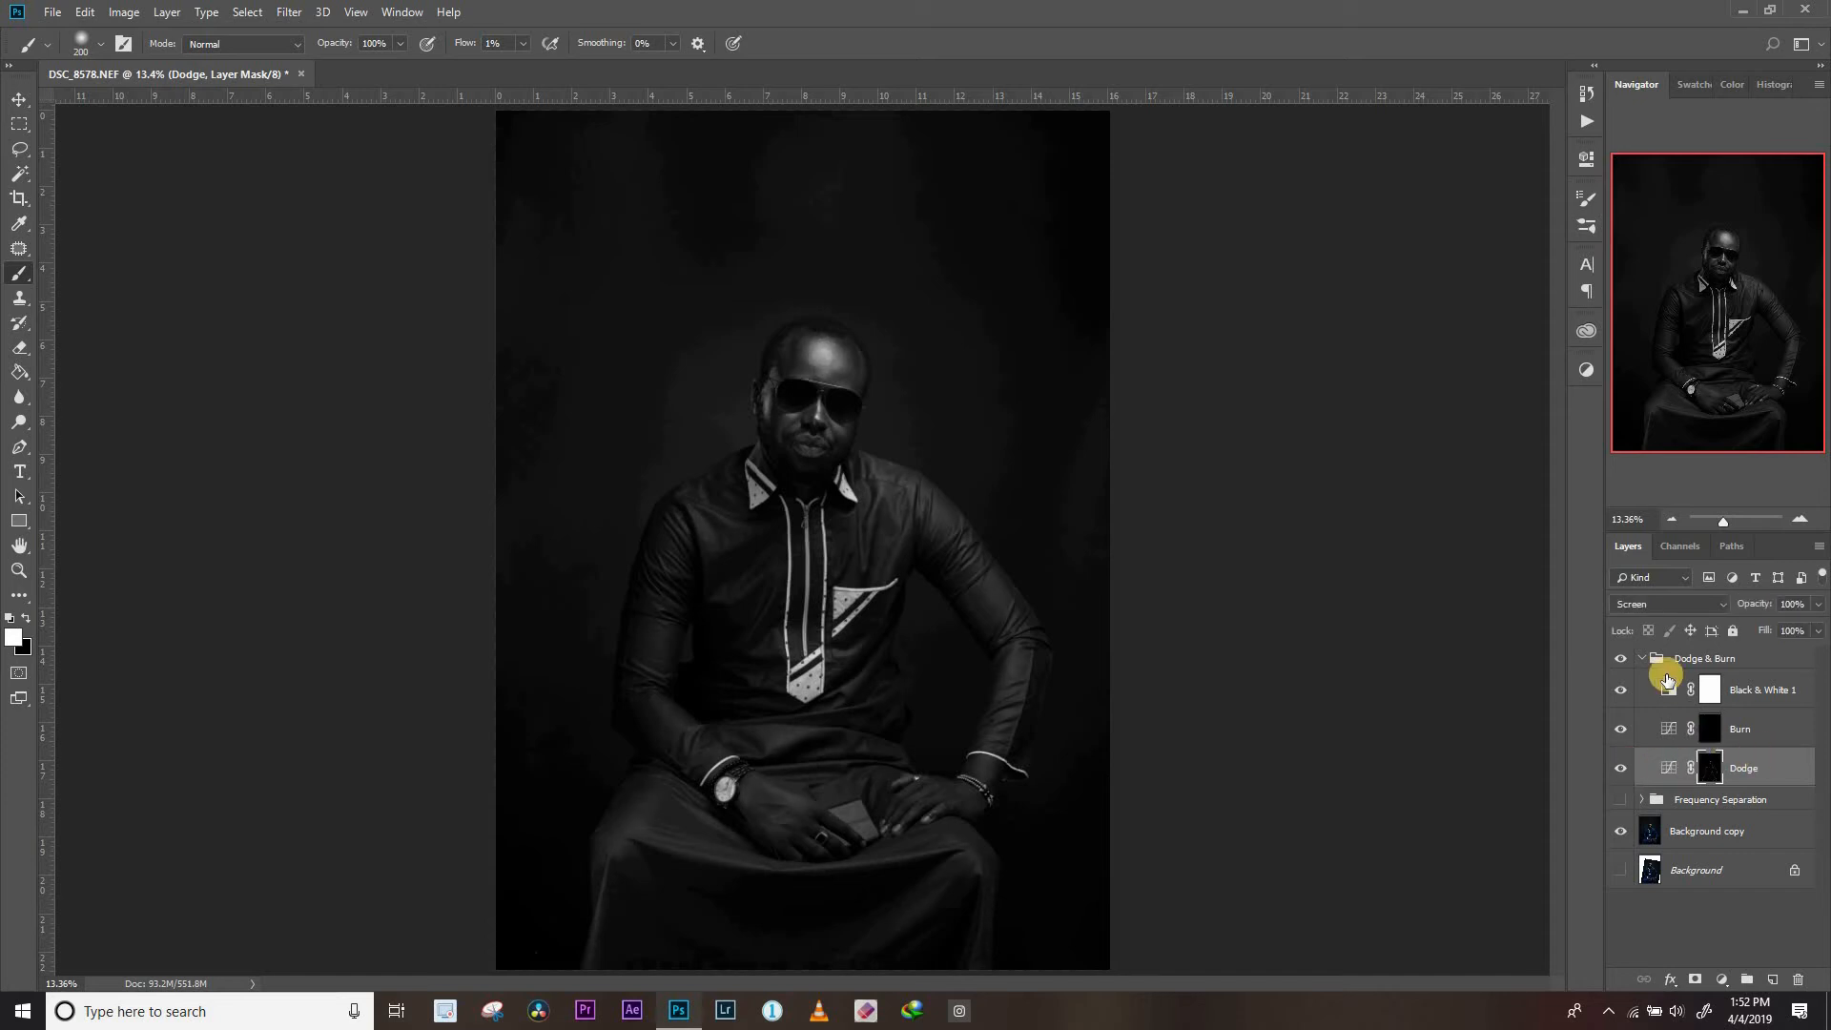
Hide the Black & White 1 layer inside the Dodge & Burn group to view the portrait in colour
{"action": "left_click", "coordinate": [1621, 659]}
{"action": "left_click", "coordinate": [1620, 689]}
{"action": "left_click", "coordinate": [1622, 660]}
{"action": "left_click", "coordinate": [1621, 688]}
{"action": "left_click", "coordinate": [1621, 689]}
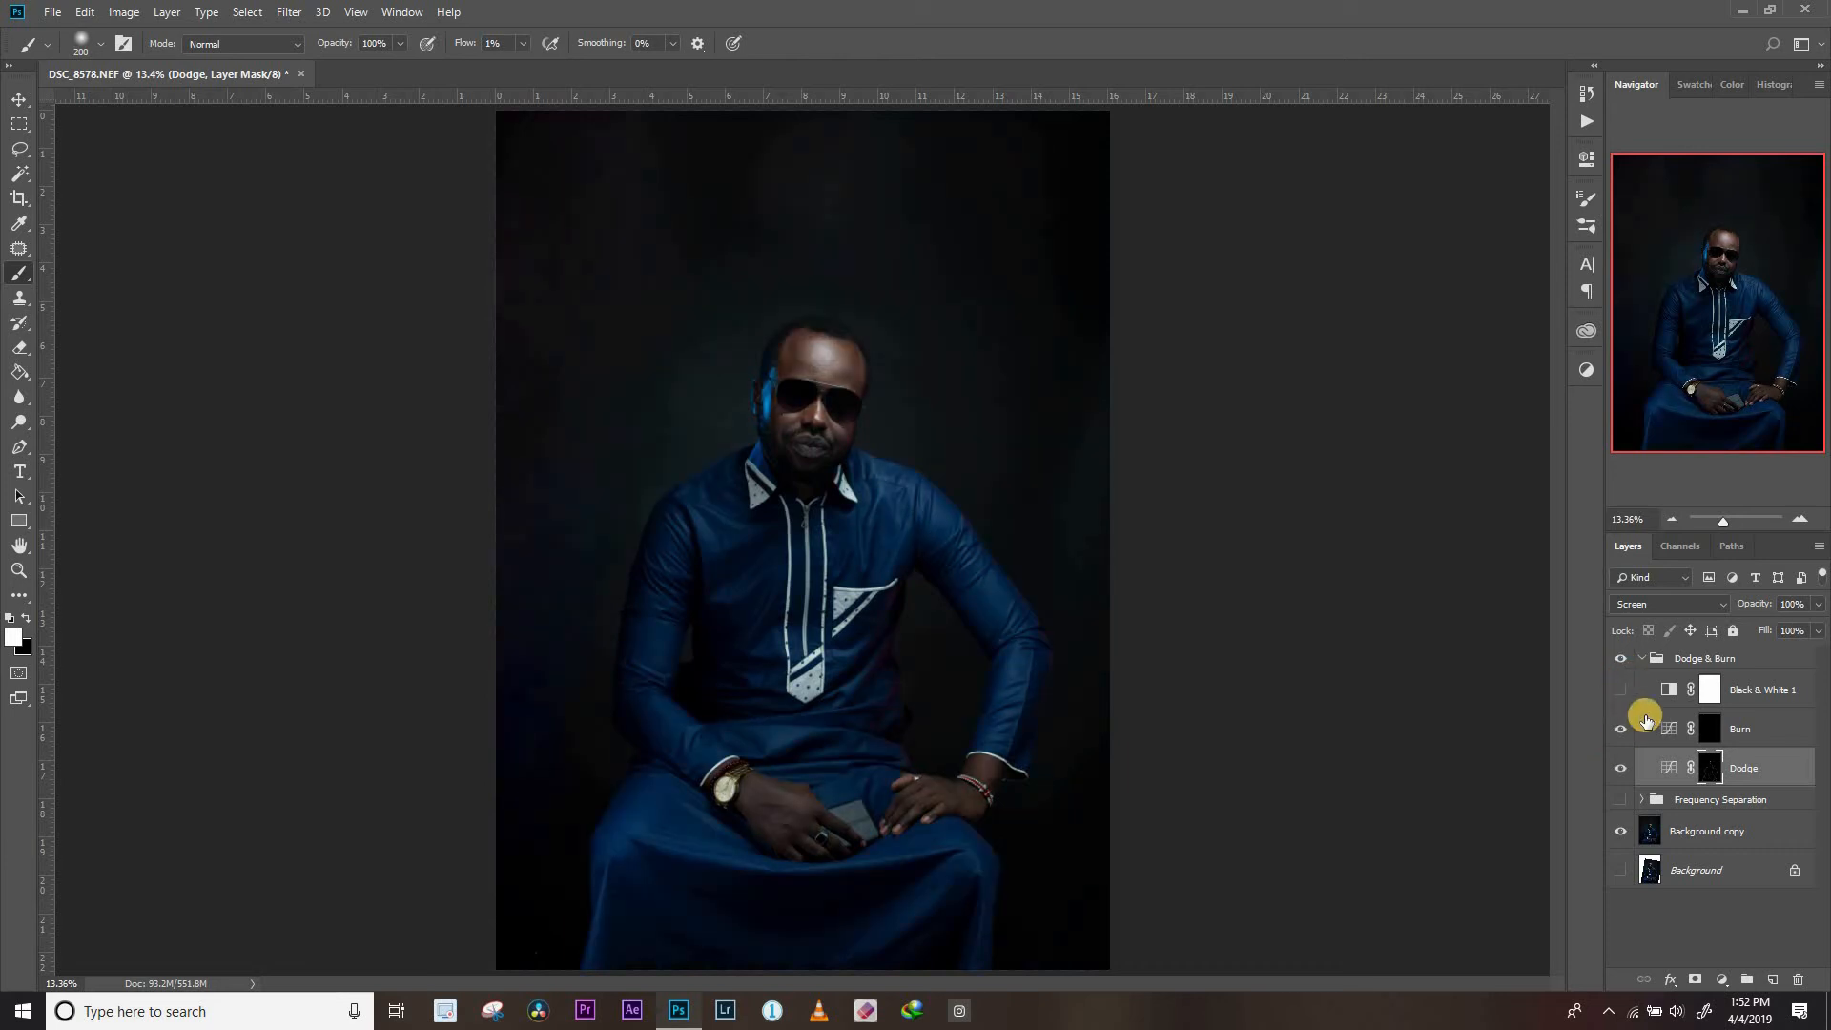
Compare the colour portrait with the Dodge layer on and off, and inspect the painted Dodge mask alone
{"action": "left_click", "coordinate": [1626, 769]}
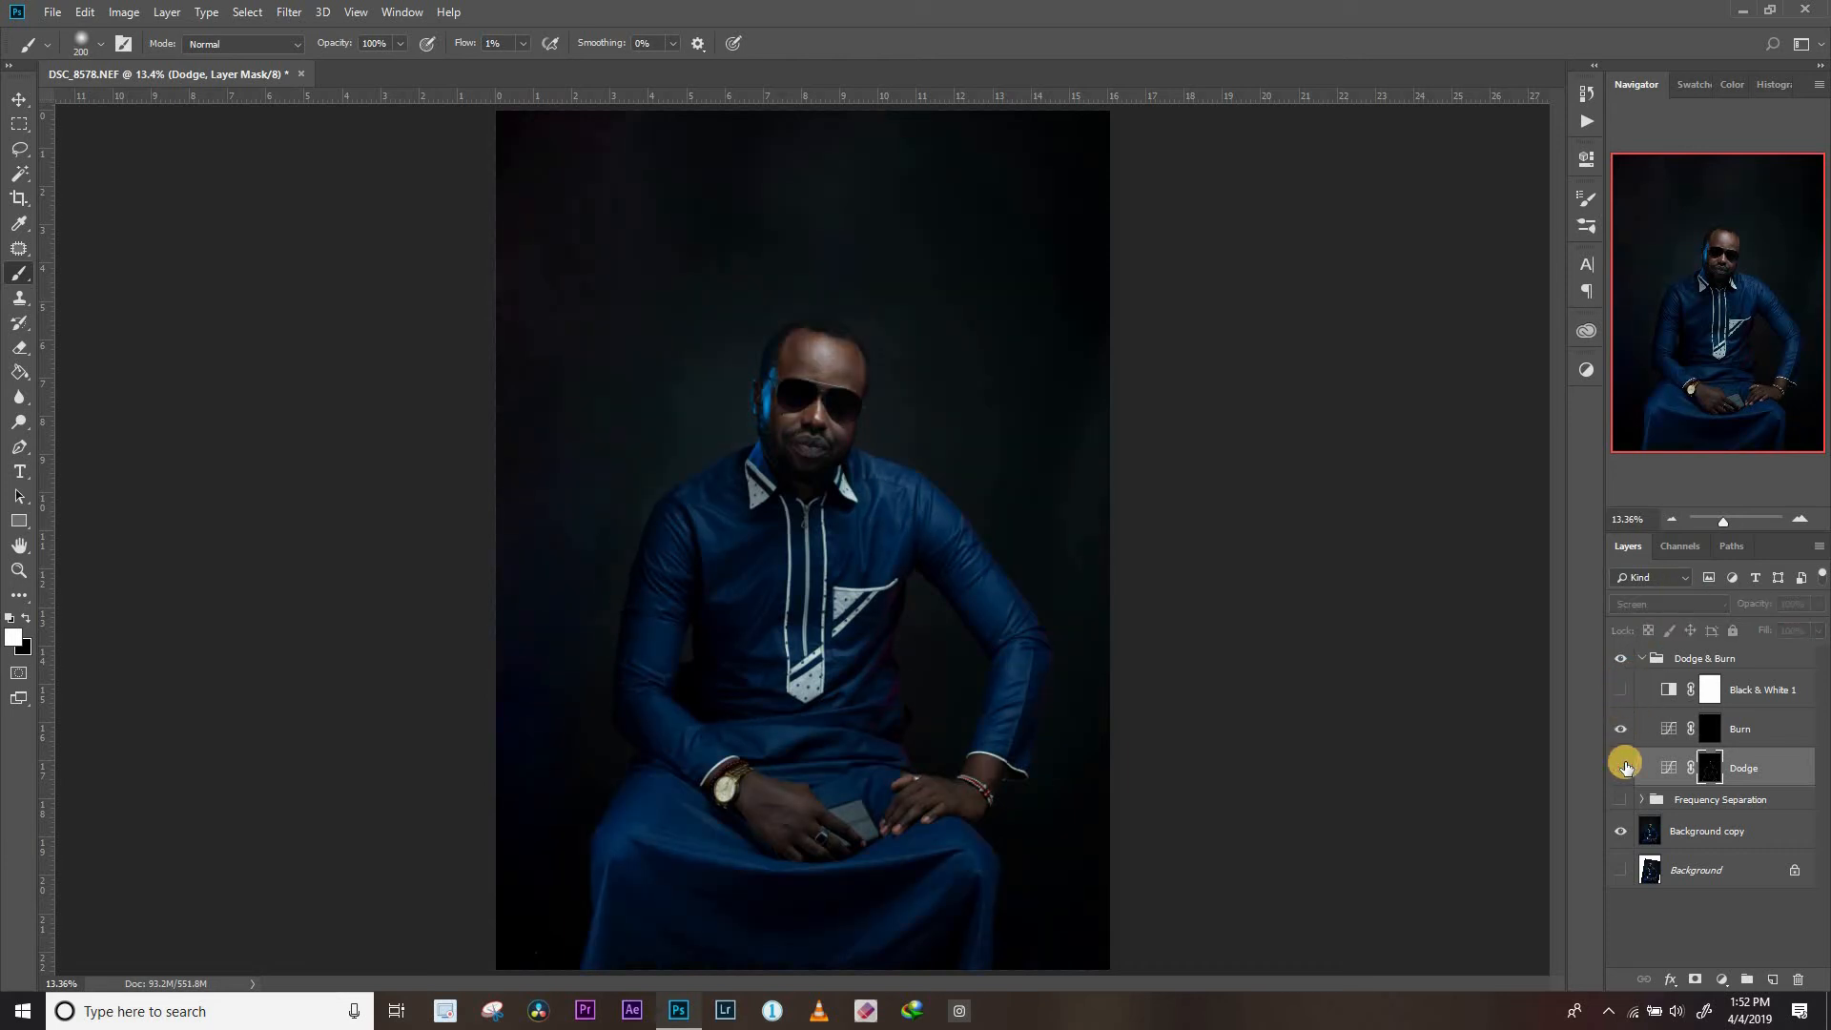
{"action": "left_click", "coordinate": [1625, 769]}
{"action": "left_click", "coordinate": [1626, 769]}
{"action": "left_click", "coordinate": [1625, 769]}
{"action": "left_click", "coordinate": [1627, 768]}
{"action": "left_click", "coordinate": [1626, 769]}
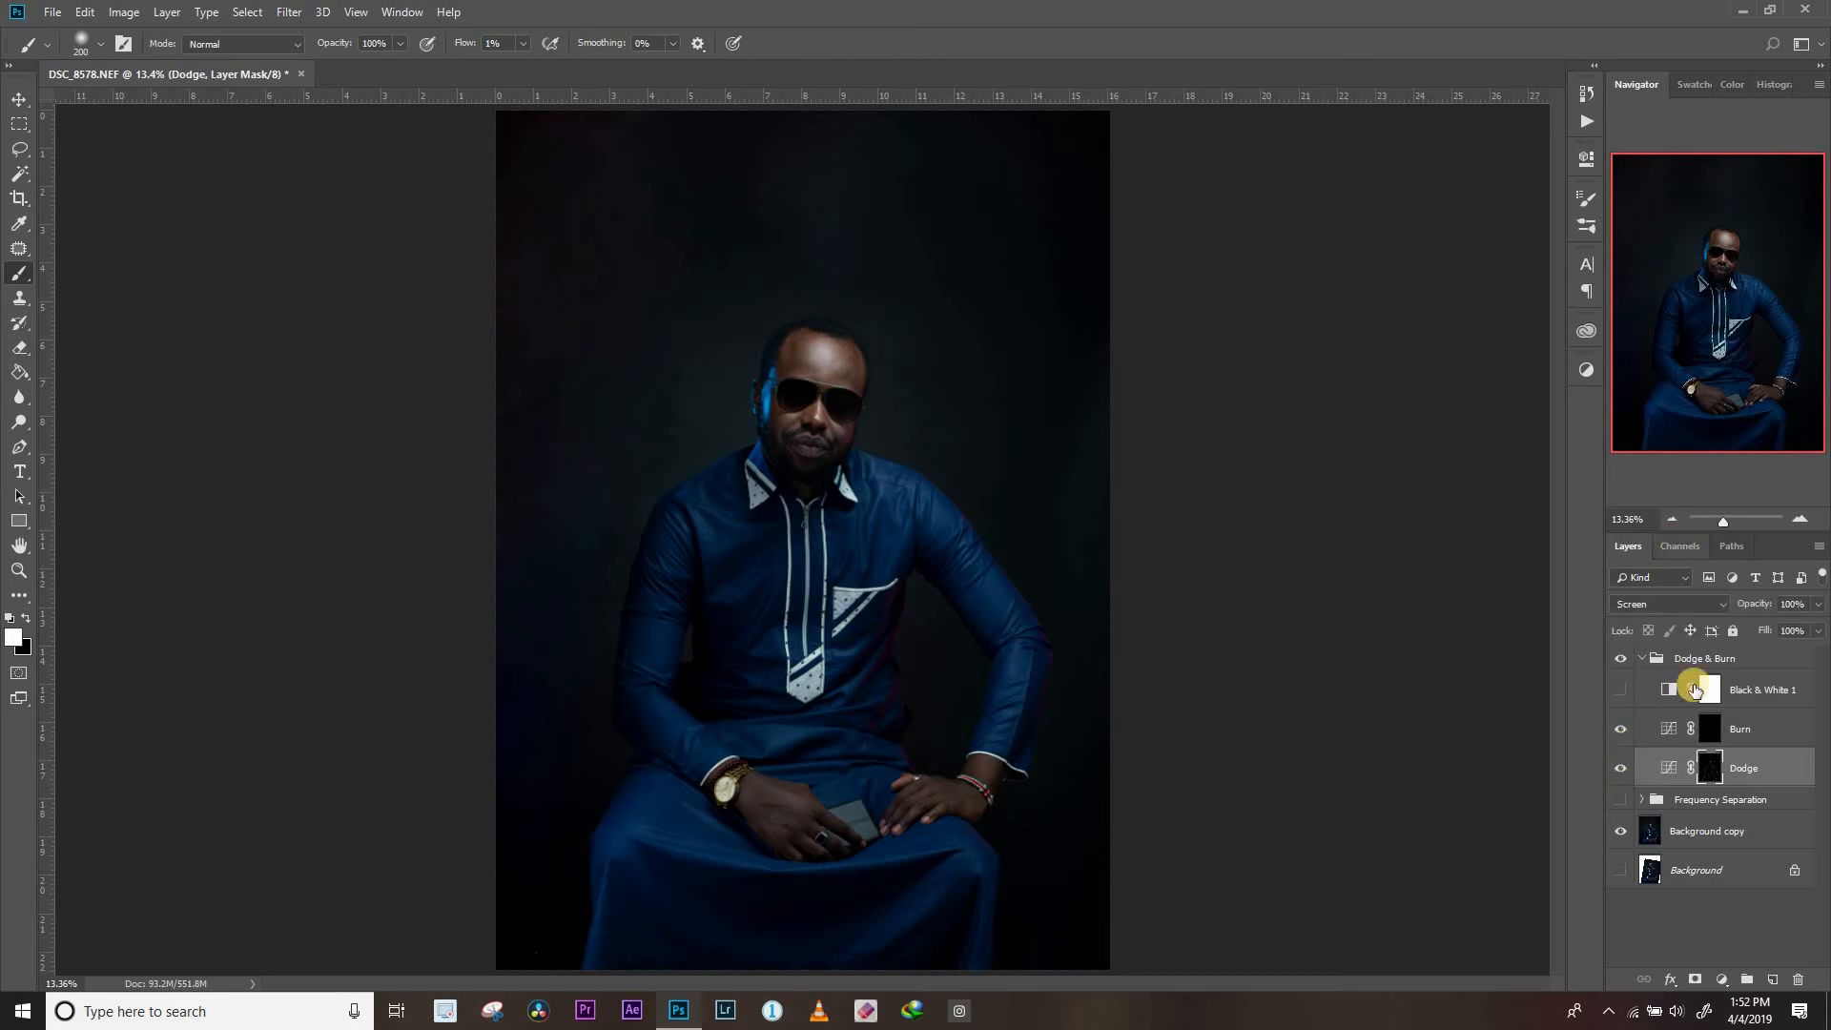
{"action": "left_click", "coordinate": [1706, 772], "text": "alt"}
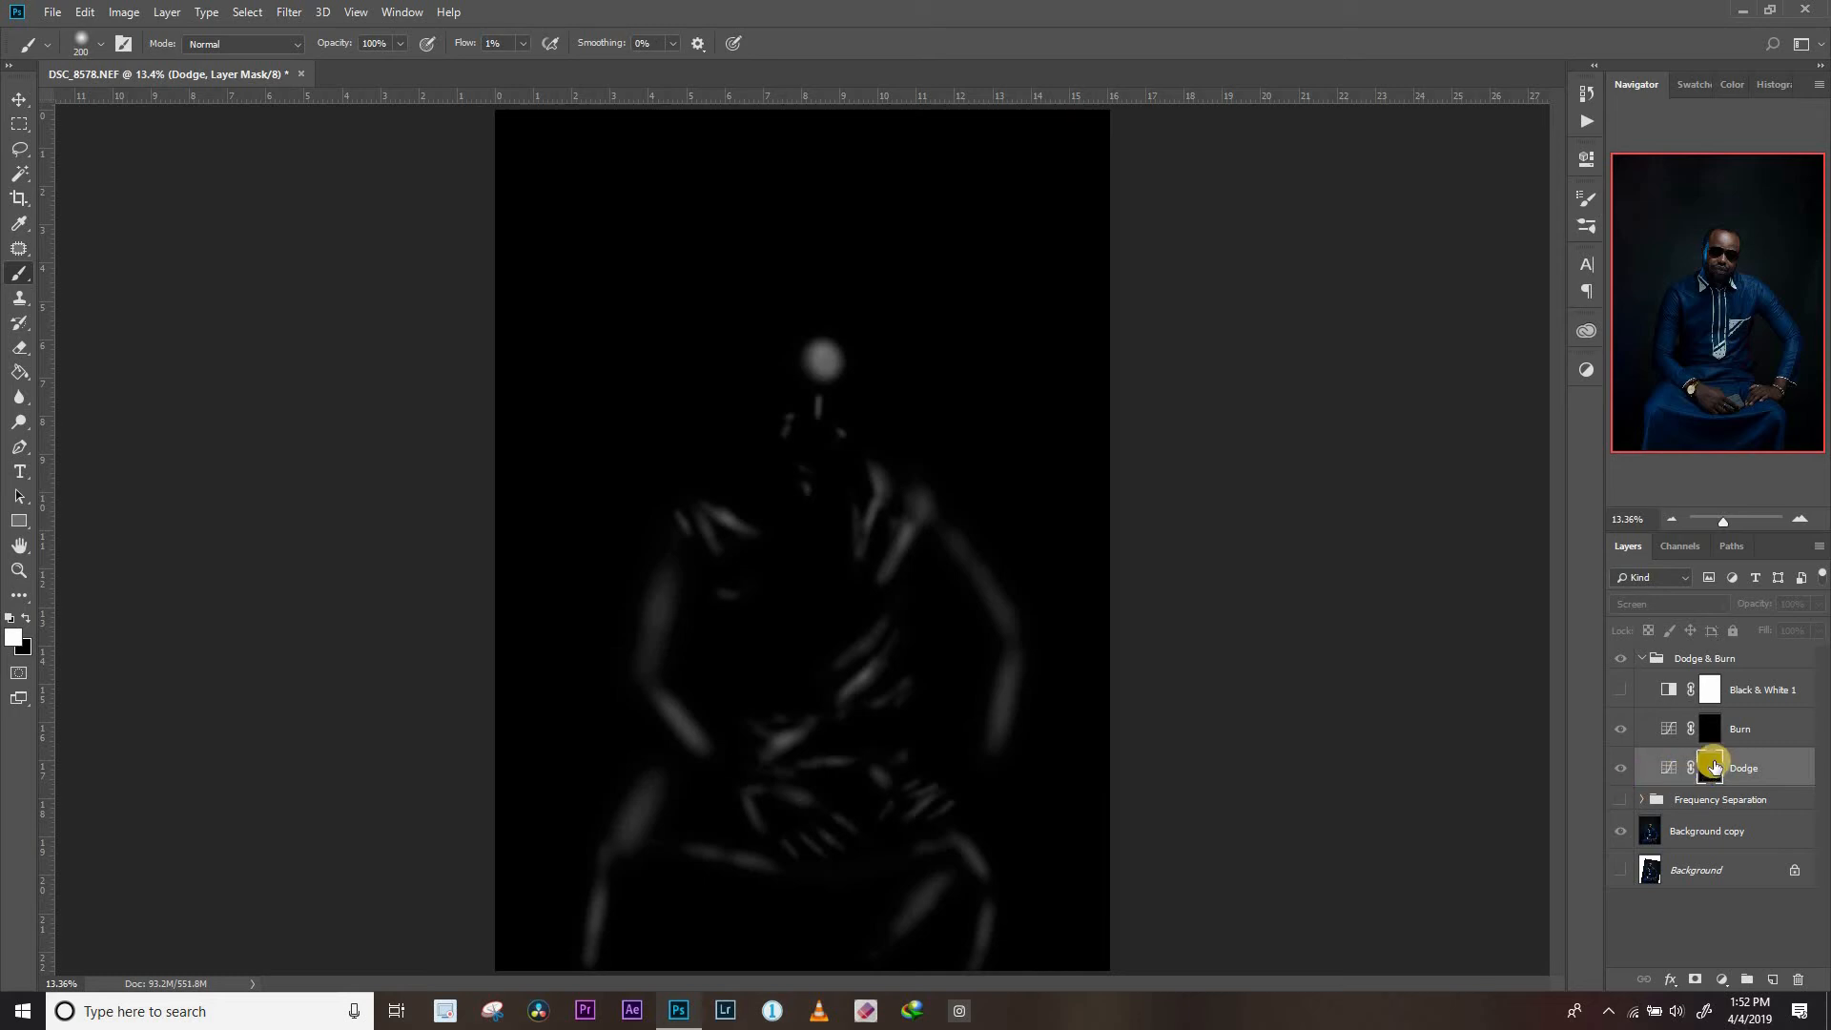
{"action": "left_click", "coordinate": [1707, 768], "text": "alt"}
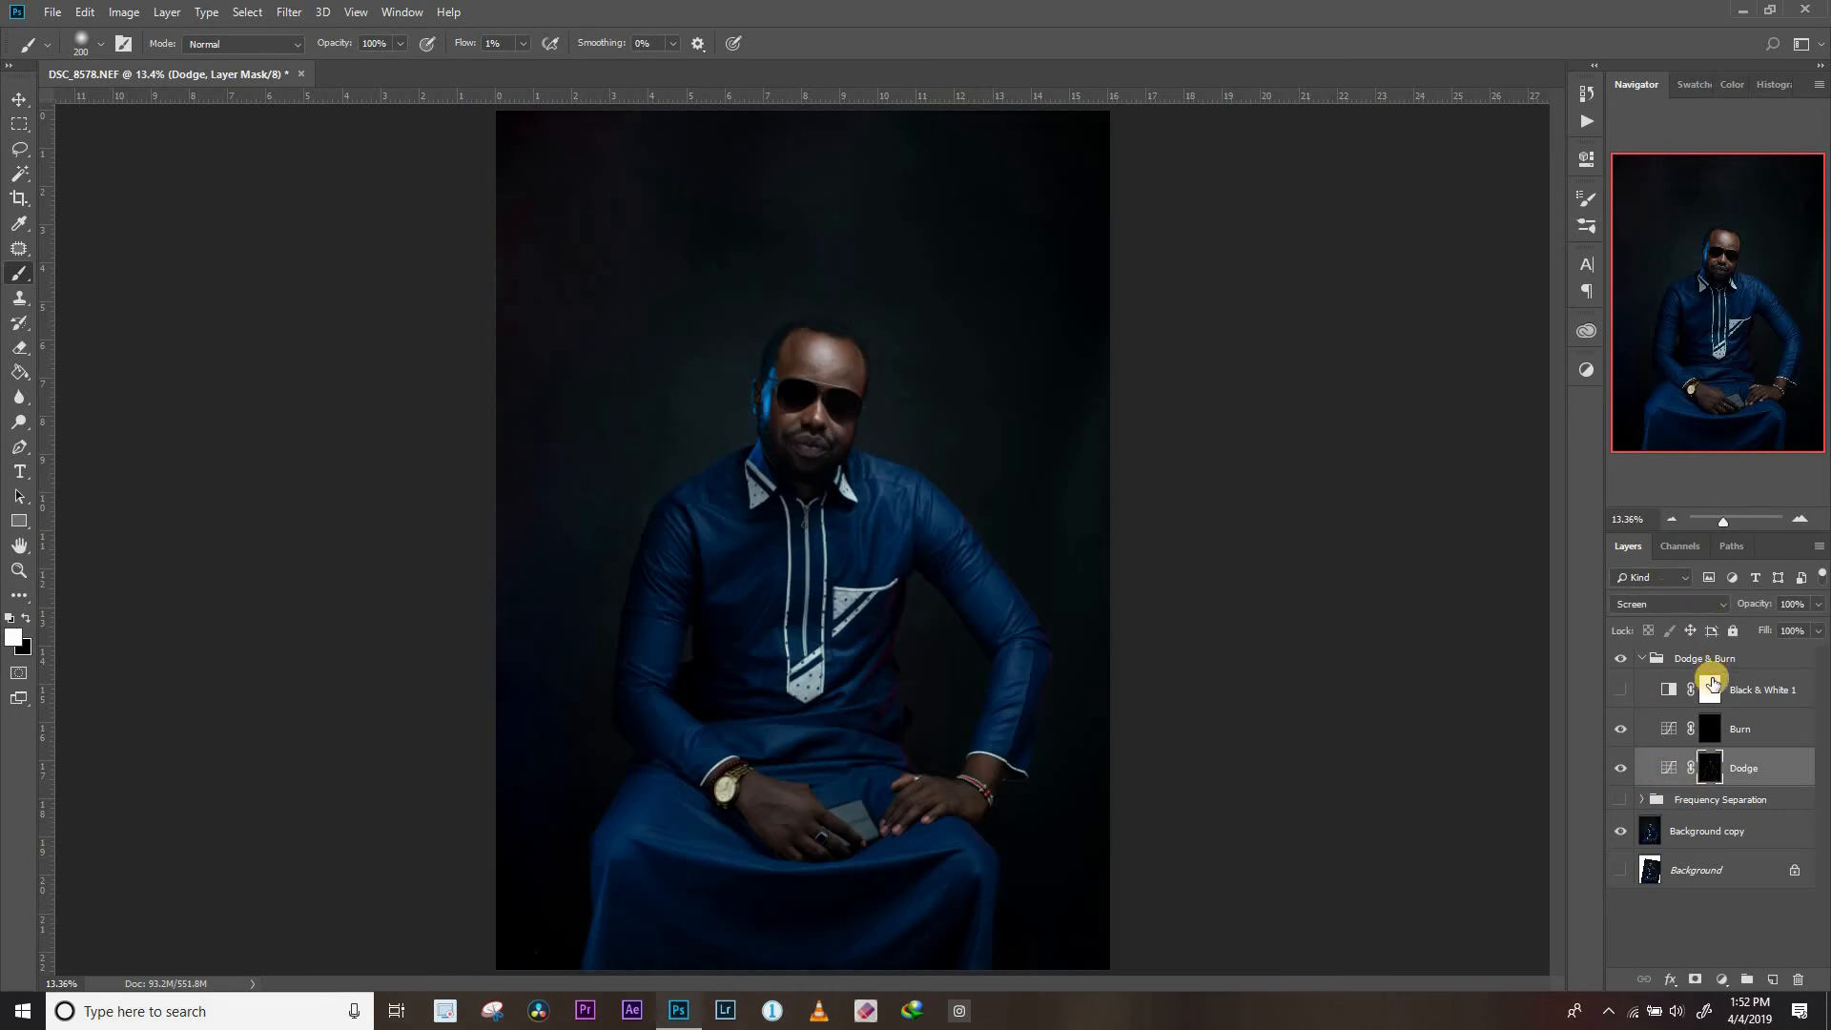
With Black & White 1 shown, paint white on the Burn mask over shadows of the face, shirt and robe, ending at brush size 300
{"action": "left_click", "coordinate": [1712, 733]}
{"action": "left_click", "coordinate": [1621, 690]}
{"action": "mouse_move", "coordinate": [804, 332]}
{"action": "left_mouse_down"}
{"action": "mouse_move", "coordinate": [769, 376]}
{"action": "mouse_move", "coordinate": [831, 329]}
{"action": "mouse_move", "coordinate": [857, 372]}
{"action": "mouse_move", "coordinate": [854, 396]}
{"action": "mouse_move", "coordinate": [801, 423]}
{"action": "mouse_move", "coordinate": [767, 402]}
{"action": "mouse_move", "coordinate": [776, 387]}
{"action": "mouse_move", "coordinate": [781, 462]}
{"action": "mouse_move", "coordinate": [808, 476]}
{"action": "mouse_move", "coordinate": [859, 408]}
{"action": "mouse_move", "coordinate": [844, 428]}
{"action": "mouse_move", "coordinate": [826, 403]}
{"action": "mouse_move", "coordinate": [839, 439]}
{"action": "mouse_move", "coordinate": [788, 425]}
{"action": "mouse_move", "coordinate": [793, 448]}
{"action": "mouse_move", "coordinate": [778, 398]}
{"action": "mouse_move", "coordinate": [794, 414]}
{"action": "mouse_move", "coordinate": [828, 400]}
{"action": "mouse_move", "coordinate": [834, 436]}
{"action": "mouse_move", "coordinate": [857, 437]}
{"action": "mouse_move", "coordinate": [781, 470]}
{"action": "left_mouse_up"}
{"action": "key", "text": "bracketleft"}
{"action": "key", "text": "bracketleft"}
{"action": "key", "text": "bracketright"}
{"action": "key", "text": "bracketright"}
{"action": "key", "text": "bracketright"}
{"action": "key", "text": "bracketright"}
{"action": "mouse_move", "coordinate": [682, 503]}
{"action": "left_mouse_down"}
{"action": "mouse_move", "coordinate": [626, 610]}
{"action": "mouse_move", "coordinate": [654, 735]}
{"action": "mouse_move", "coordinate": [715, 711]}
{"action": "mouse_move", "coordinate": [711, 584]}
{"action": "mouse_move", "coordinate": [781, 522]}
{"action": "mouse_move", "coordinate": [719, 634]}
{"action": "mouse_move", "coordinate": [777, 630]}
{"action": "left_mouse_up"}
{"action": "key", "text": "bracketleft"}
{"action": "mouse_move", "coordinate": [809, 488]}
{"action": "left_mouse_down"}
{"action": "mouse_move", "coordinate": [858, 505]}
{"action": "mouse_move", "coordinate": [837, 524]}
{"action": "mouse_move", "coordinate": [871, 508]}
{"action": "mouse_move", "coordinate": [886, 532]}
{"action": "mouse_move", "coordinate": [899, 584]}
{"action": "mouse_move", "coordinate": [844, 671]}
{"action": "left_mouse_up"}
{"action": "key", "text": "bracketright"}
{"action": "mouse_move", "coordinate": [919, 542]}
{"action": "left_mouse_down"}
{"action": "mouse_move", "coordinate": [912, 584]}
{"action": "mouse_move", "coordinate": [799, 720]}
{"action": "mouse_move", "coordinate": [787, 765]}
{"action": "mouse_move", "coordinate": [885, 768]}
{"action": "mouse_move", "coordinate": [1000, 649]}
{"action": "mouse_move", "coordinate": [990, 567]}
{"action": "mouse_move", "coordinate": [1017, 751]}
{"action": "mouse_move", "coordinate": [901, 842]}
{"action": "left_mouse_up"}
{"action": "key", "text": "bracketright"}
{"action": "key", "text": "bracketright"}
{"action": "key", "text": "bracketright"}
{"action": "key", "text": "bracketleft"}
{"action": "key", "text": "bracketleft"}
{"action": "key", "text": "bracketleft"}
{"action": "key", "text": "bracketleft"}
{"action": "key", "text": "bracketright"}
{"action": "key", "text": "bracketright"}
{"action": "mouse_move", "coordinate": [902, 841]}
{"action": "left_mouse_down"}
{"action": "mouse_move", "coordinate": [980, 849]}
{"action": "mouse_move", "coordinate": [879, 887]}
{"action": "mouse_move", "coordinate": [940, 906]}
{"action": "mouse_move", "coordinate": [1002, 964]}
{"action": "left_mouse_up"}
{"action": "key", "text": "bracketright"}
{"action": "key", "text": "bracketright"}
{"action": "mouse_move", "coordinate": [630, 894]}
{"action": "left_mouse_down"}
{"action": "mouse_move", "coordinate": [616, 939]}
{"action": "mouse_move", "coordinate": [665, 881]}
{"action": "mouse_move", "coordinate": [827, 909]}
{"action": "mouse_move", "coordinate": [721, 818]}
{"action": "mouse_move", "coordinate": [668, 816]}
{"action": "mouse_move", "coordinate": [630, 772]}
{"action": "mouse_move", "coordinate": [711, 833]}
{"action": "left_mouse_up"}
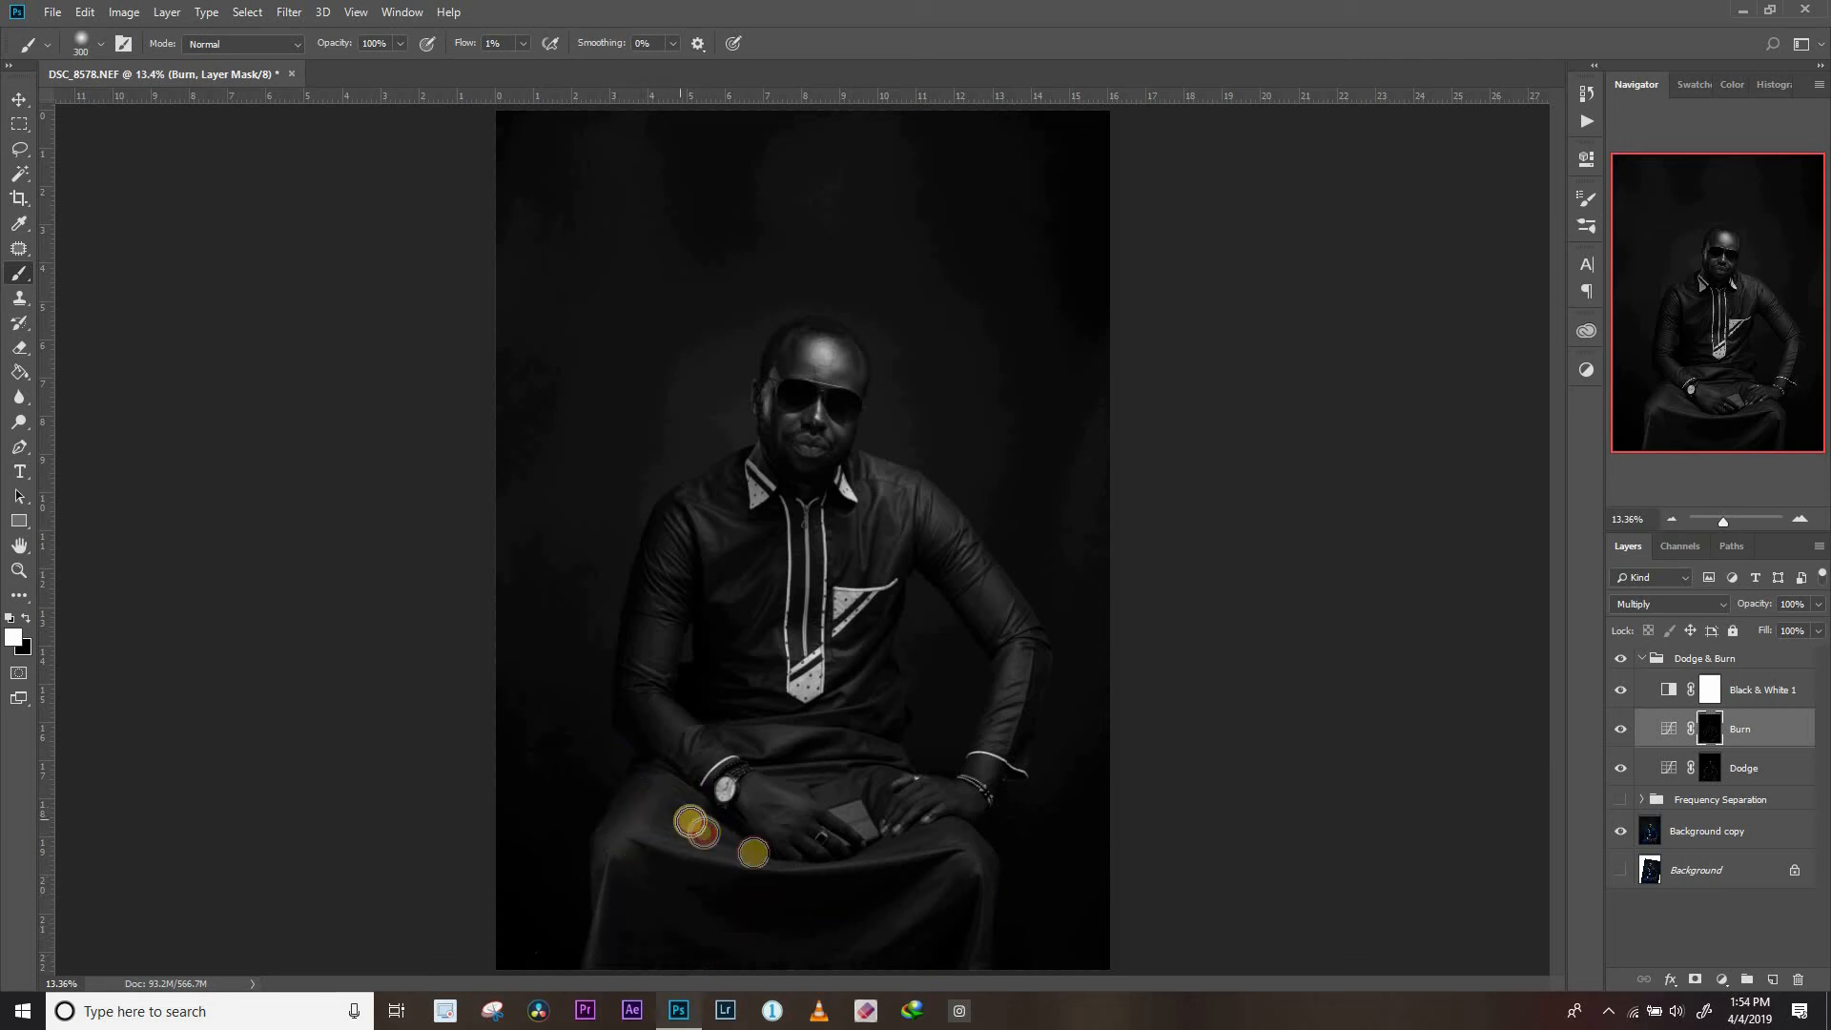
Compare the Burn layer on and off, hide Black & White 1, and repeat the comparison in colour
{"action": "left_click", "coordinate": [1618, 732]}
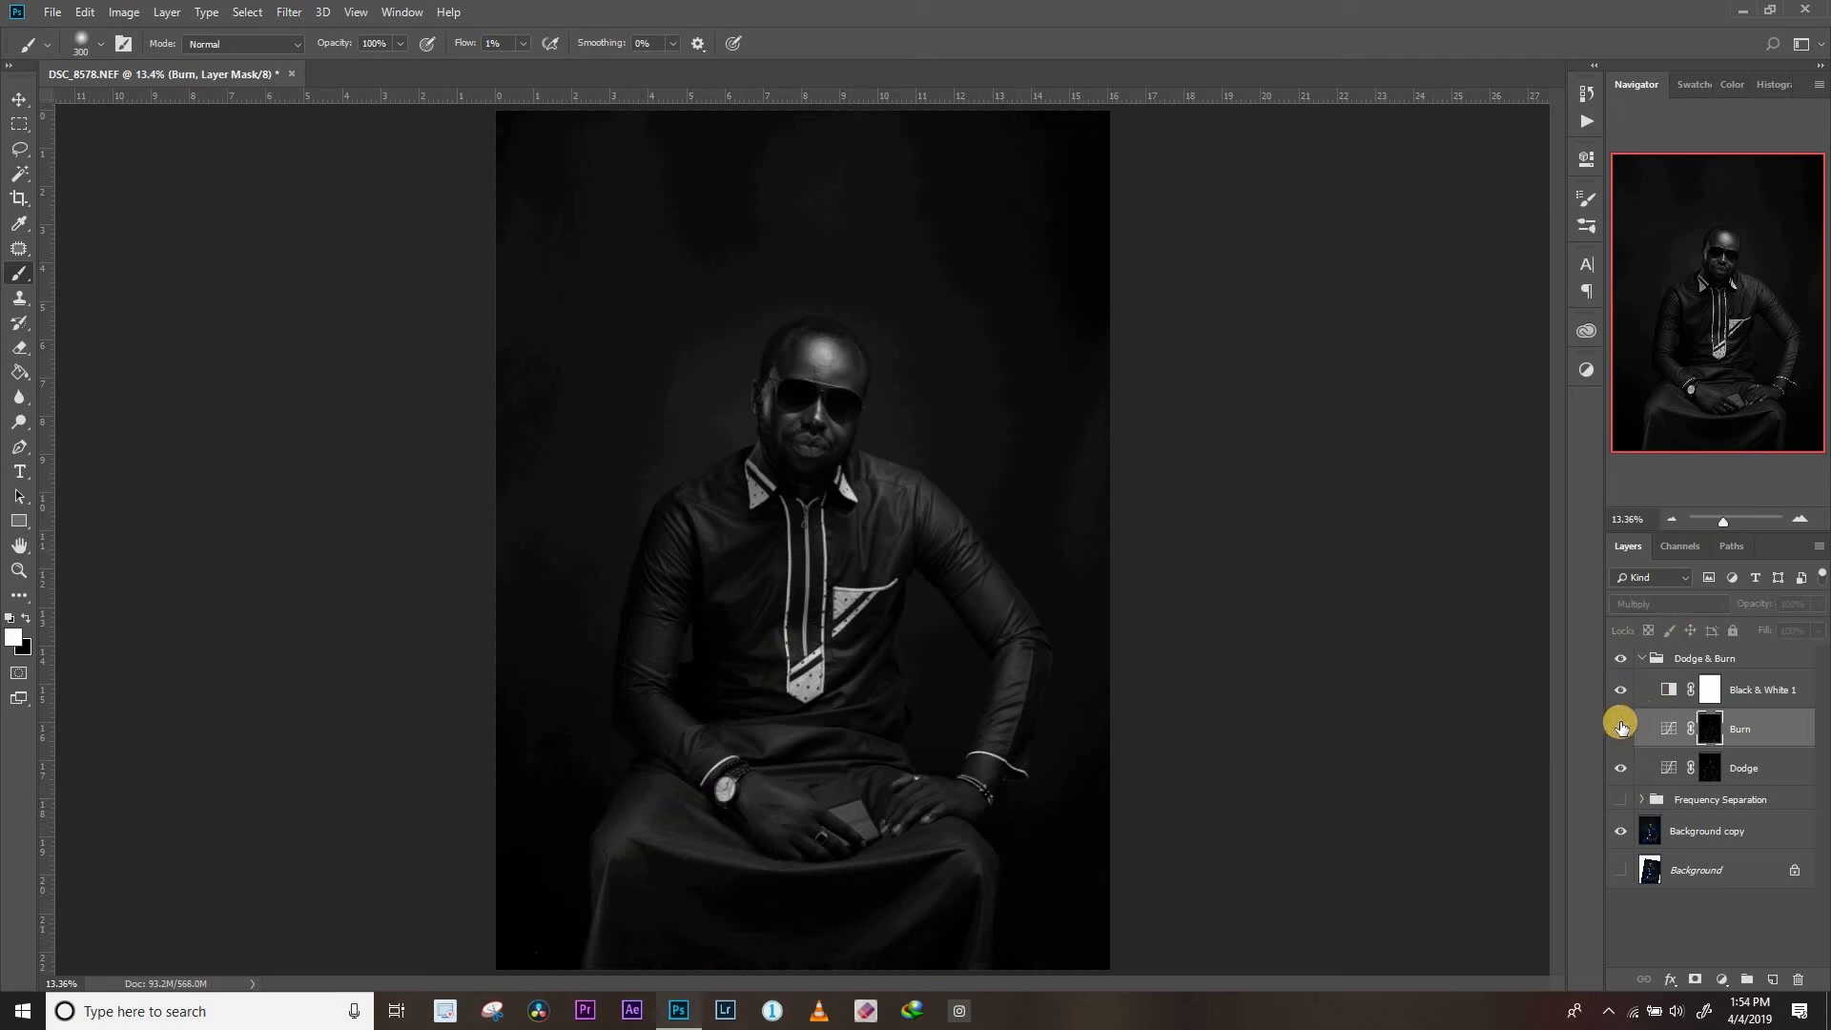
{"action": "left_click", "coordinate": [1624, 732]}
{"action": "left_click", "coordinate": [1626, 732]}
{"action": "left_click", "coordinate": [1622, 730]}
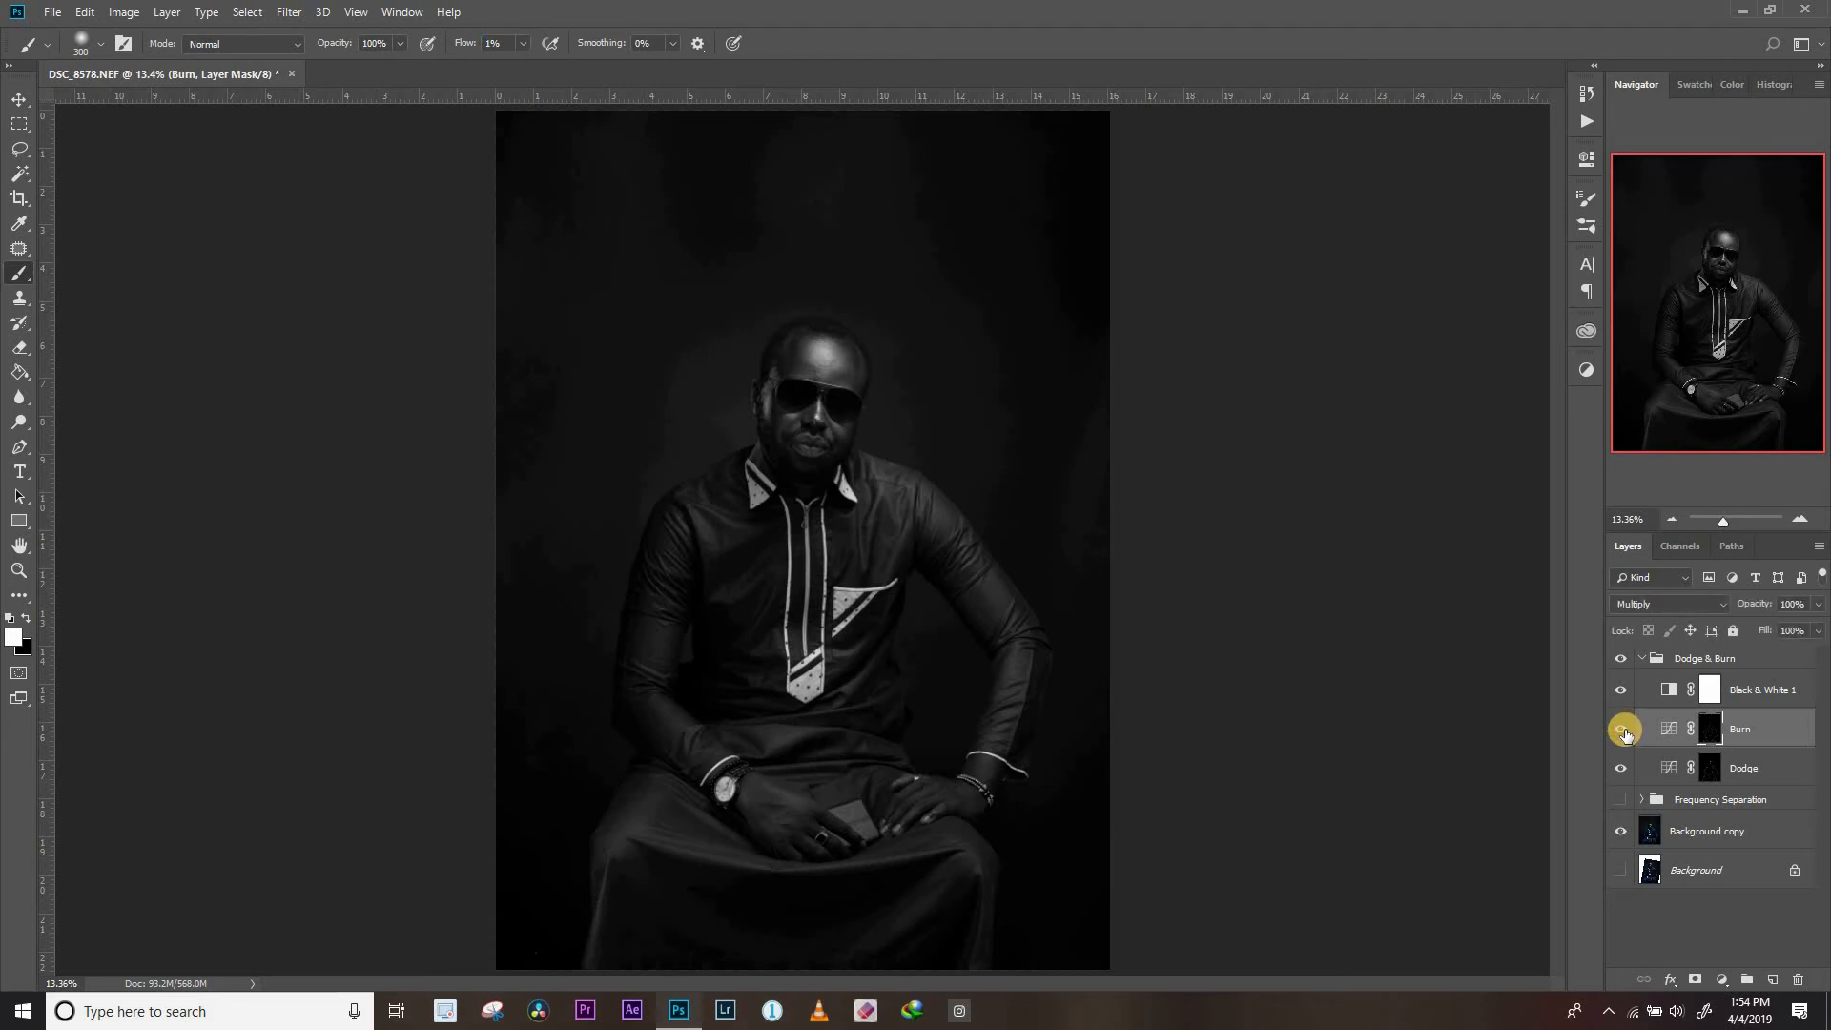
{"action": "left_click", "coordinate": [1620, 690]}
{"action": "left_click", "coordinate": [1623, 732]}
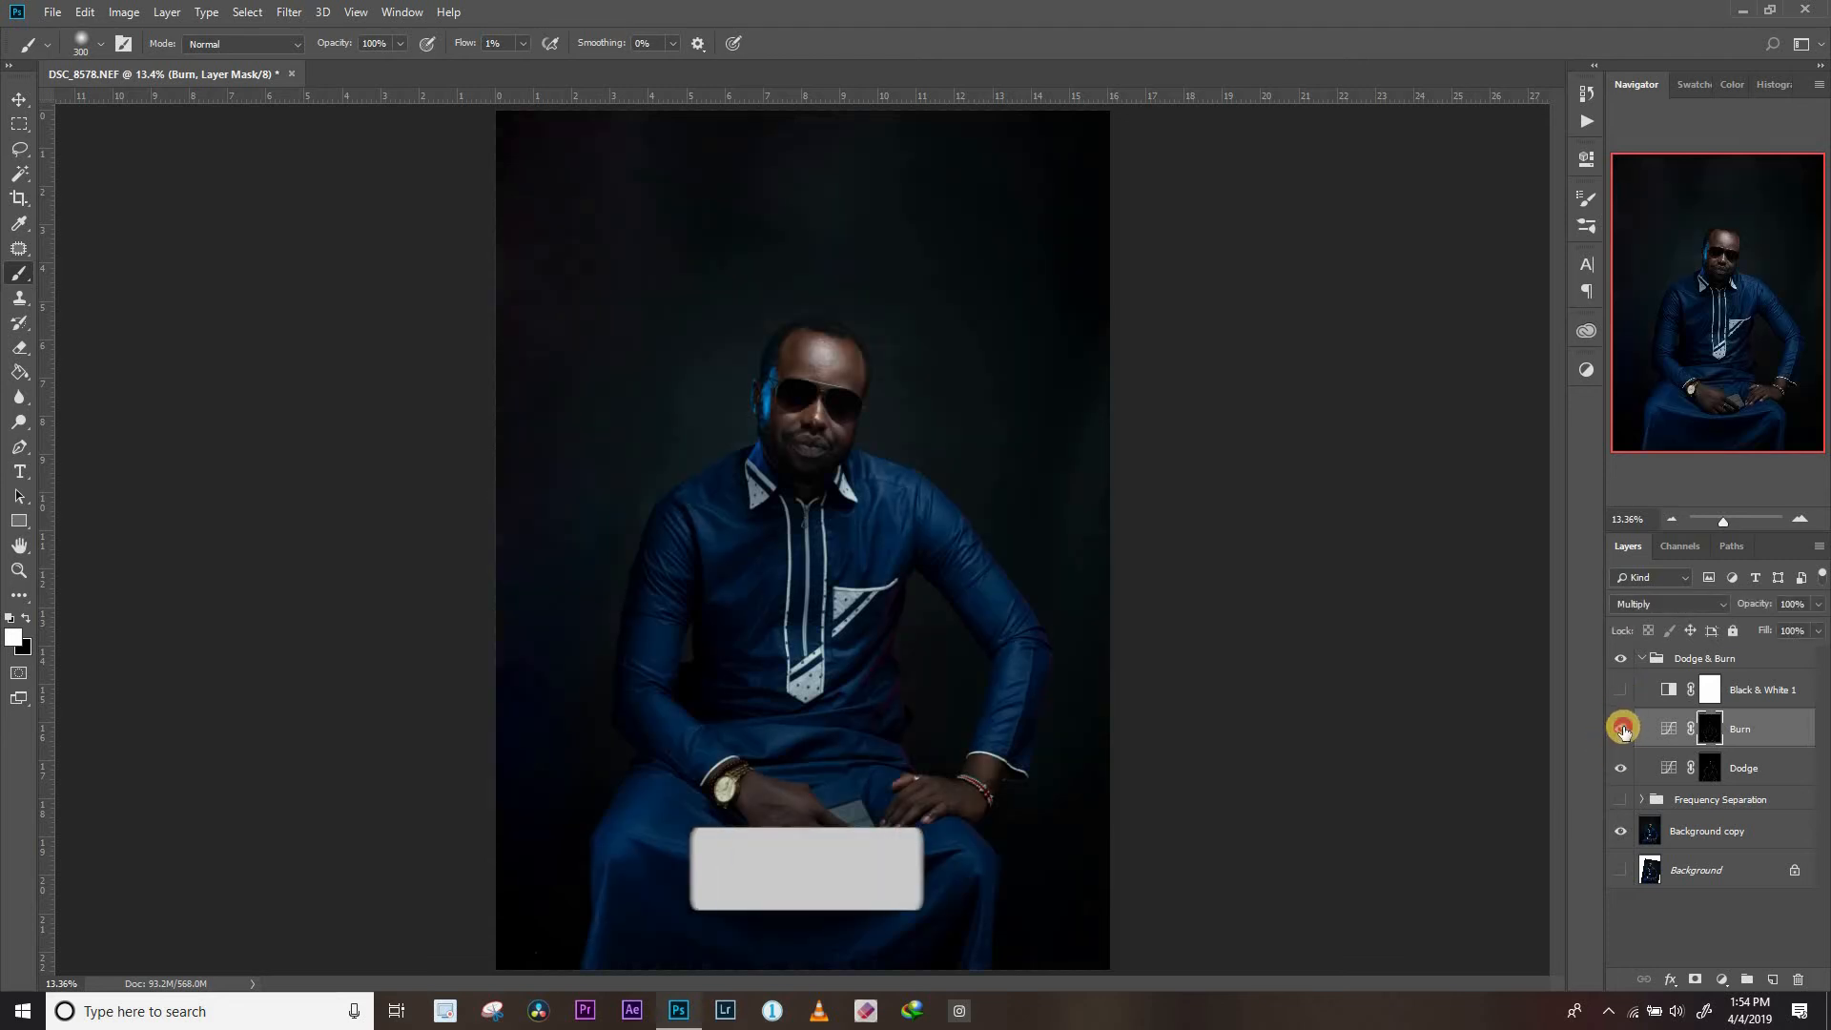
{"action": "left_click", "coordinate": [1626, 732]}
Collapse the Dodge & Burn group, show the Frequency Separation group, and compare the portrait with and without the dodging and burning
{"action": "left_click", "coordinate": [1641, 658]}
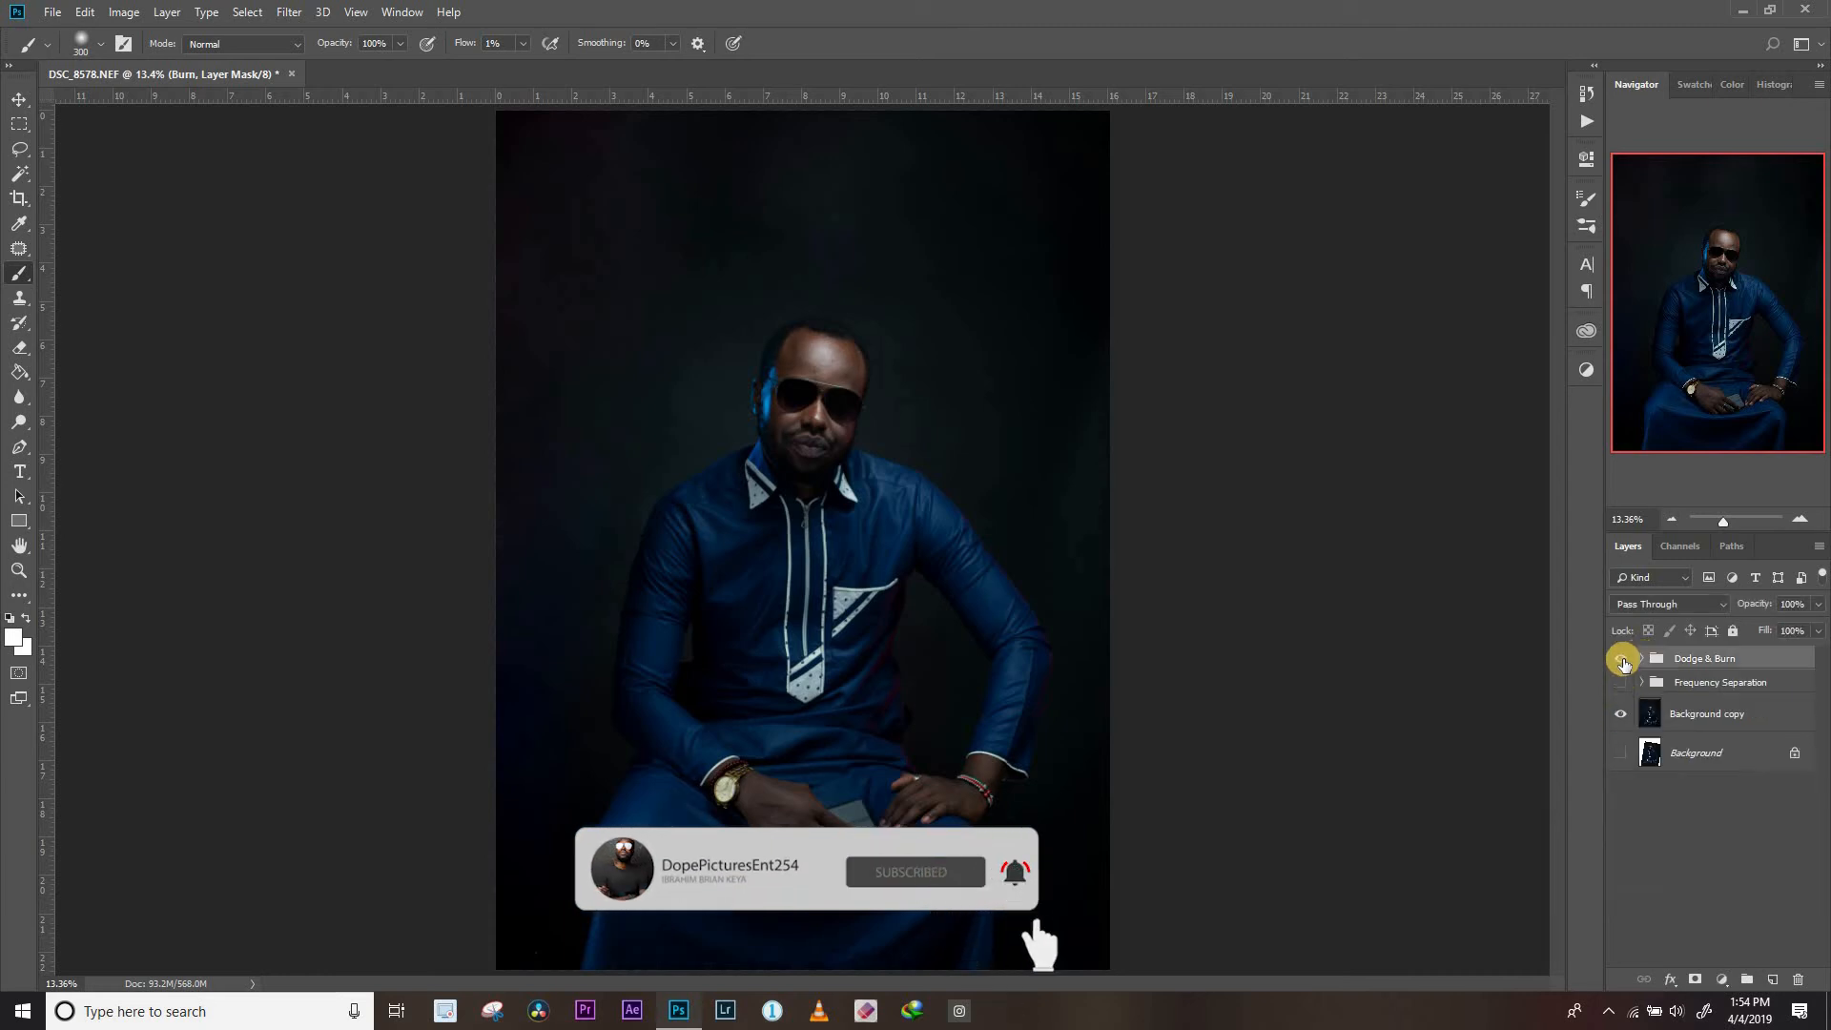
{"action": "left_click", "coordinate": [1622, 659]}
{"action": "left_click", "coordinate": [1621, 659]}
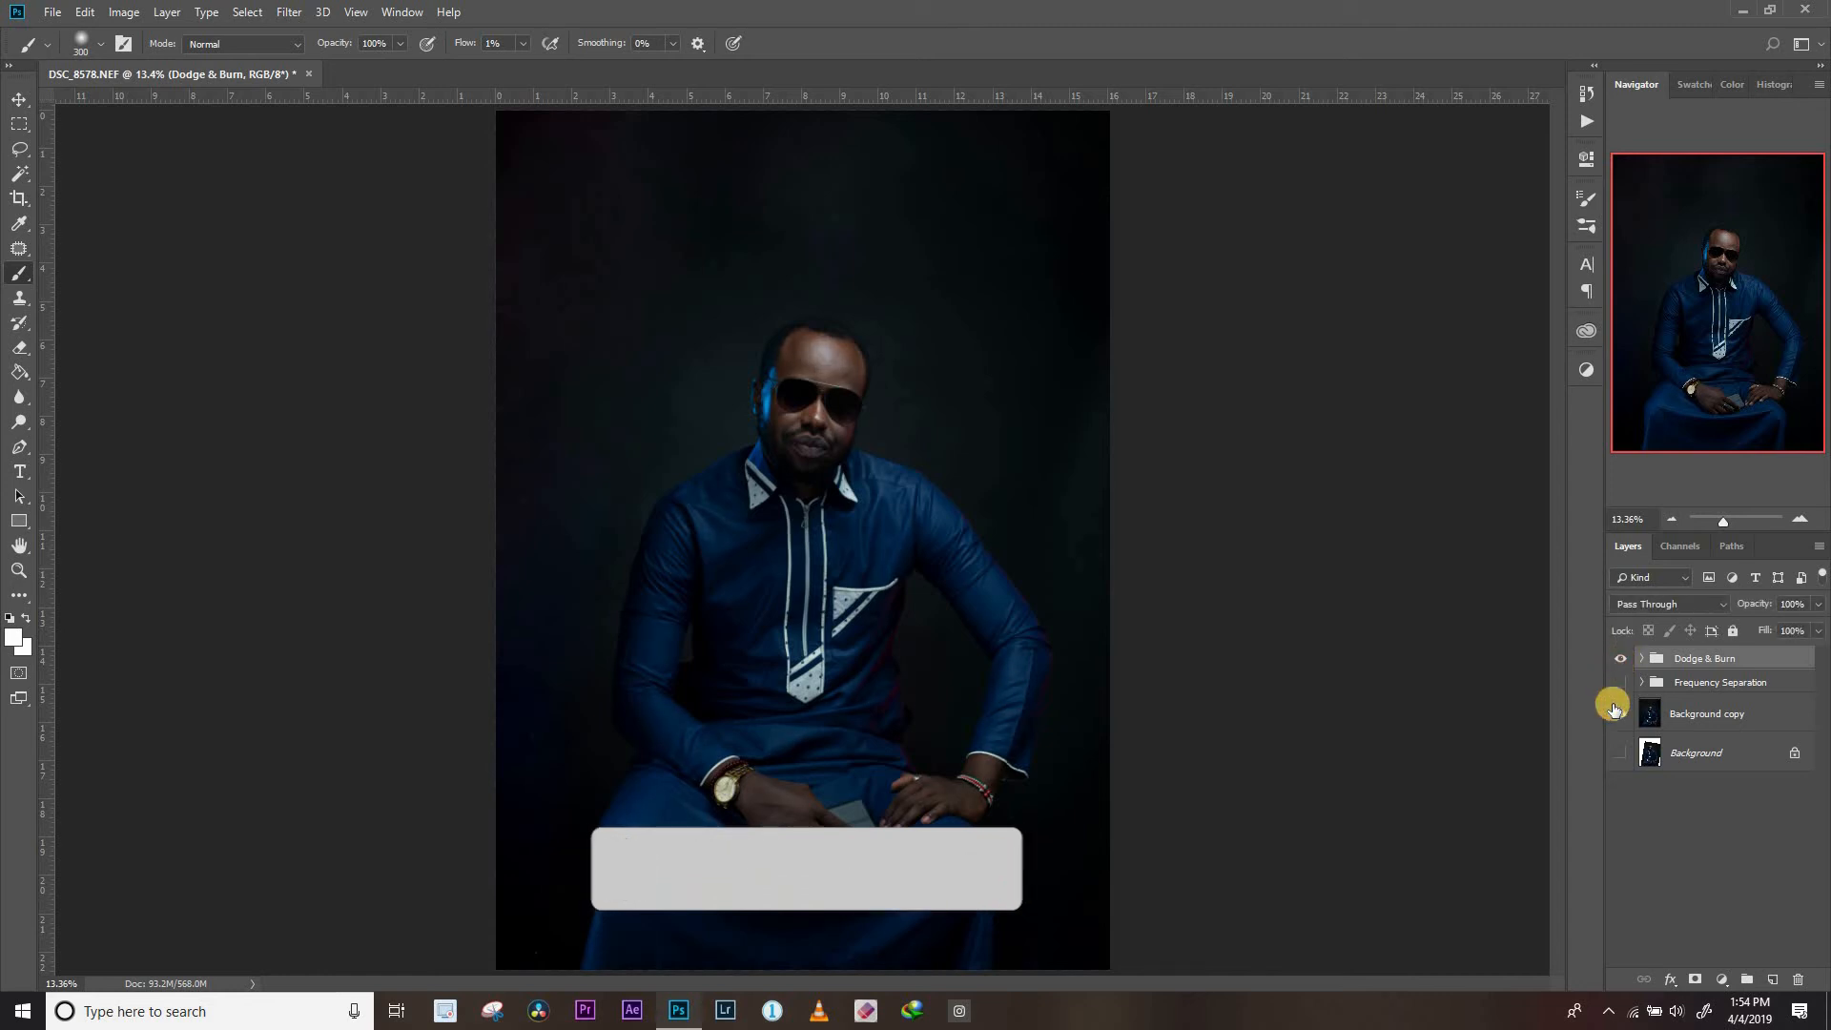
{"action": "left_click", "coordinate": [1619, 691]}
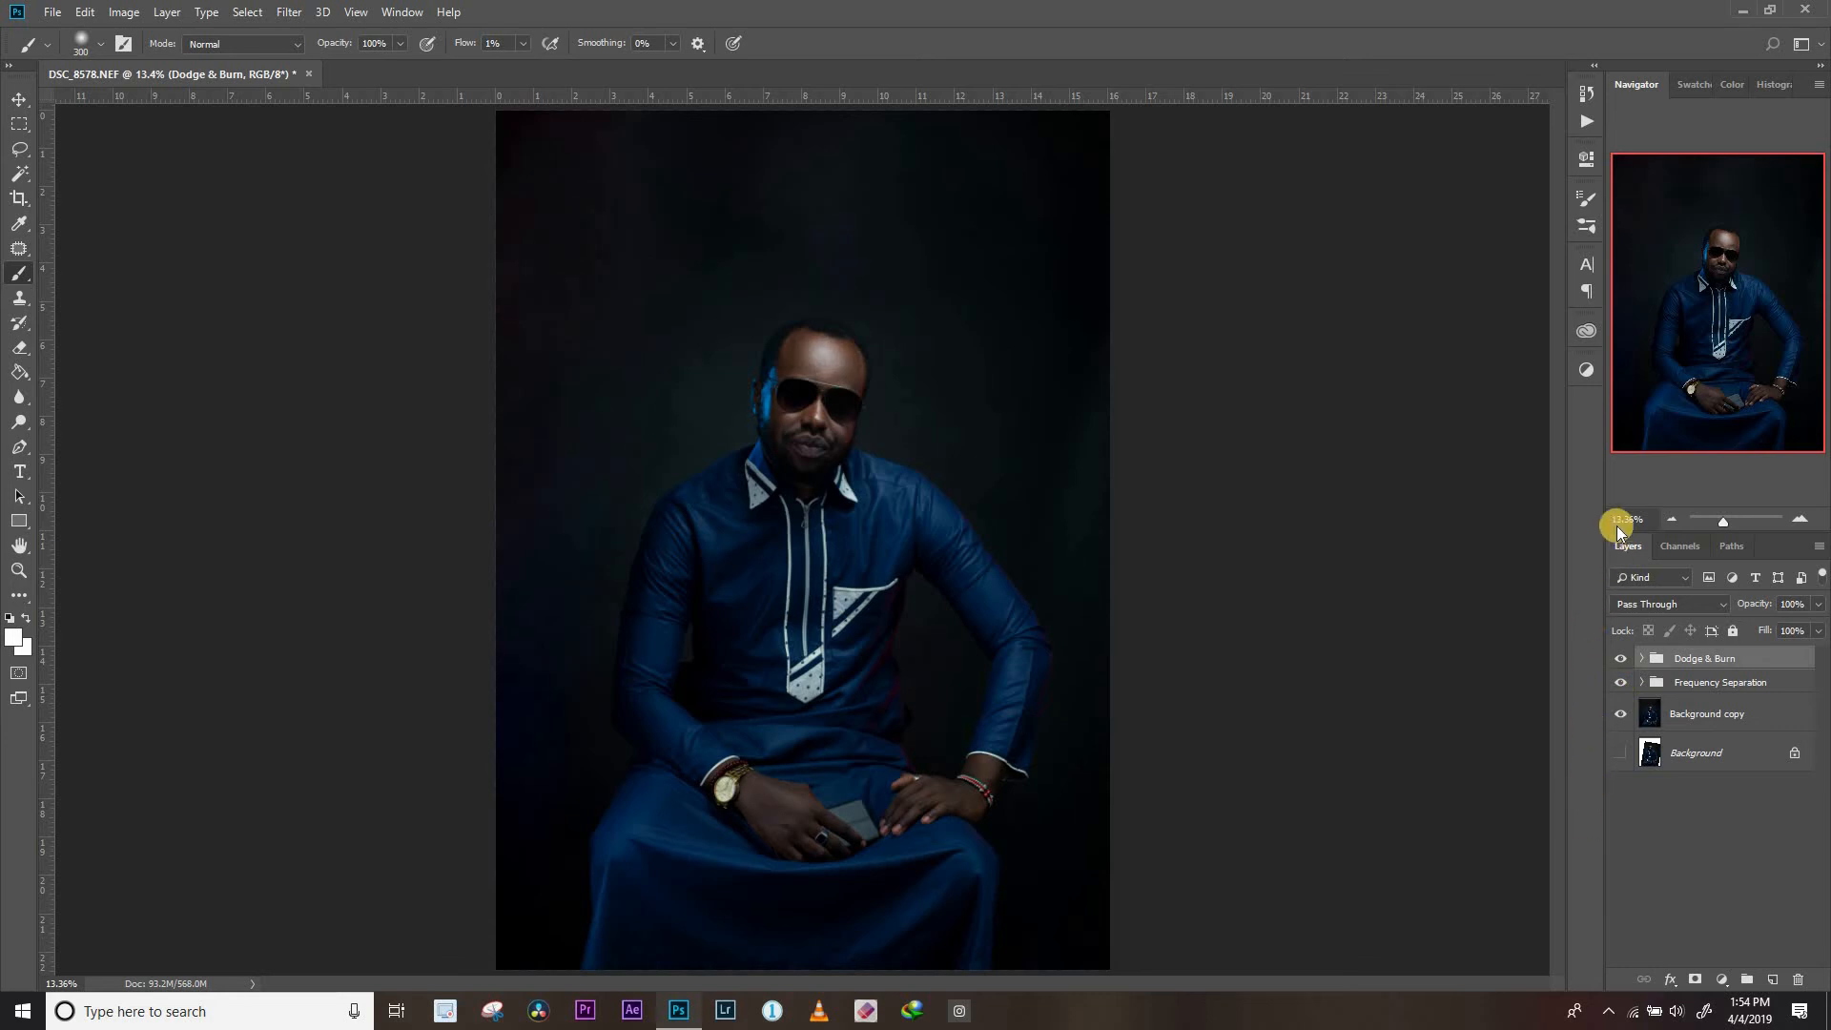
{"action": "left_click", "coordinate": [1620, 660]}
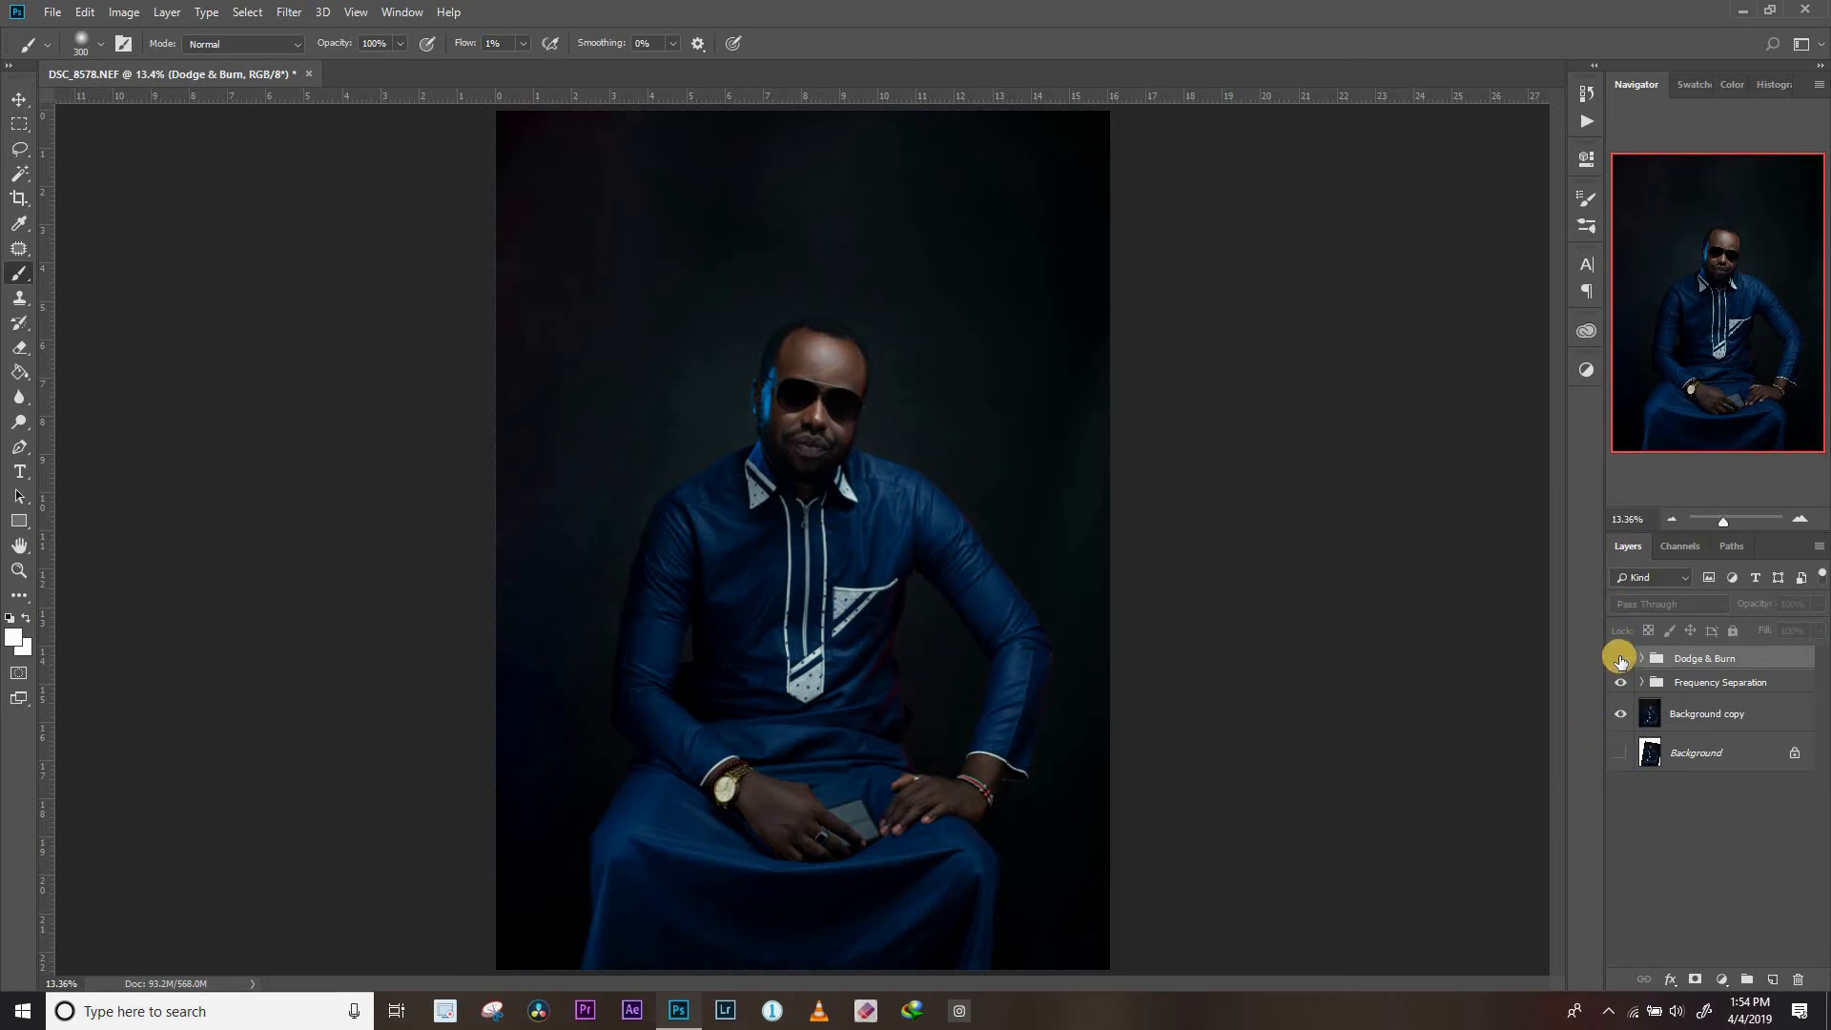
{"action": "left_click", "coordinate": [1620, 660]}
{"action": "left_click", "coordinate": [1620, 660]}
{"action": "left_click", "coordinate": [1620, 660]}
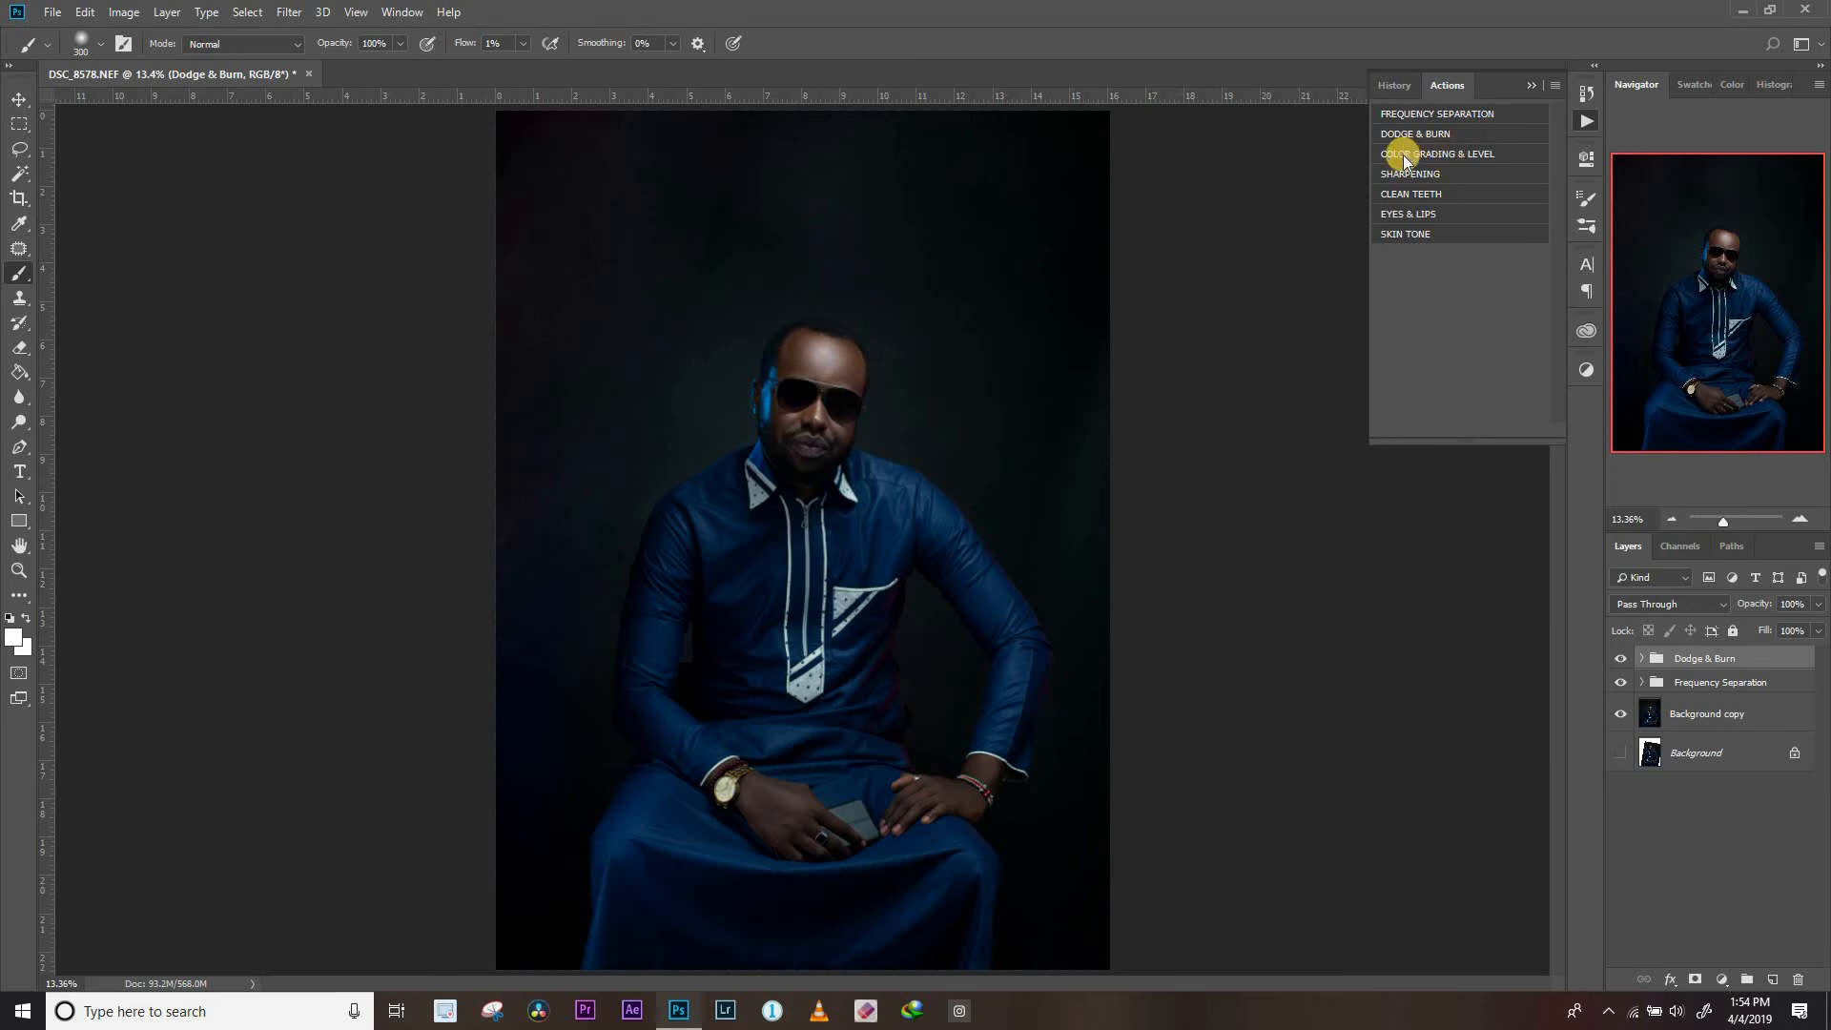
Run the COLOR GRADING & LEVEL action and accept its new Levels 1 adjustment layer
{"action": "left_click", "coordinate": [1582, 120]}
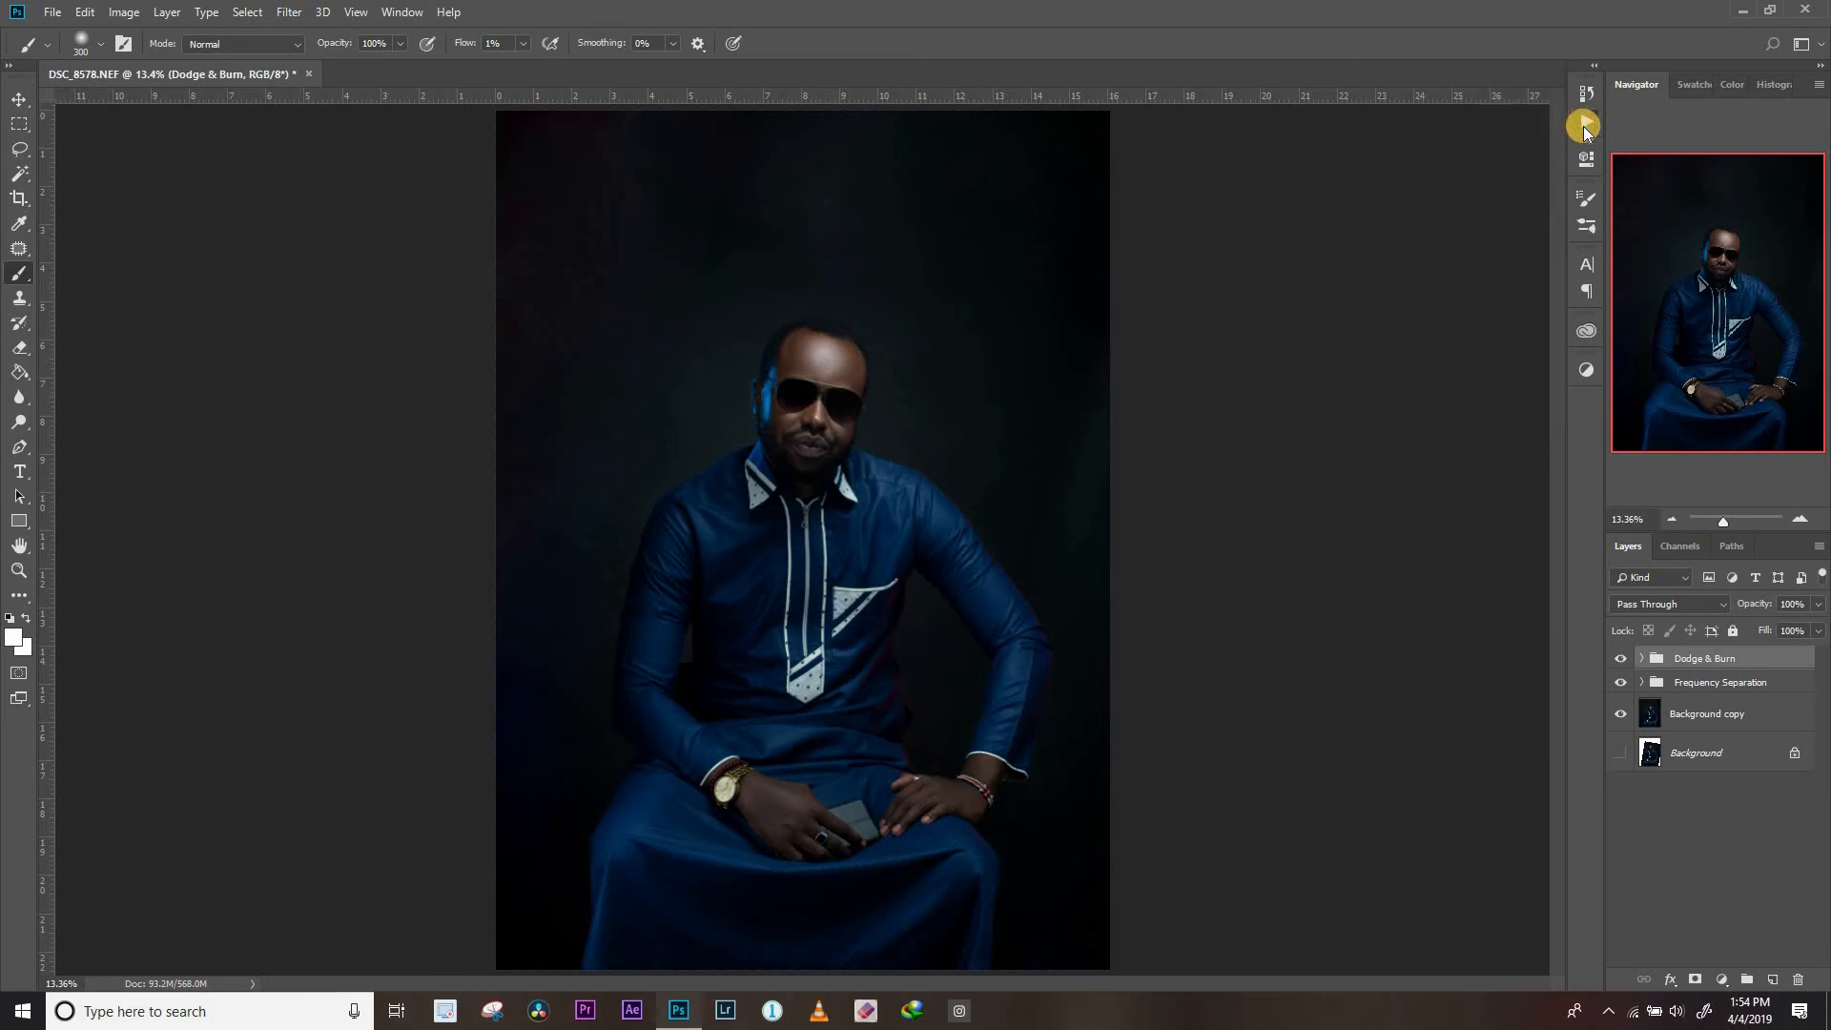
{"action": "left_click", "coordinate": [1582, 122]}
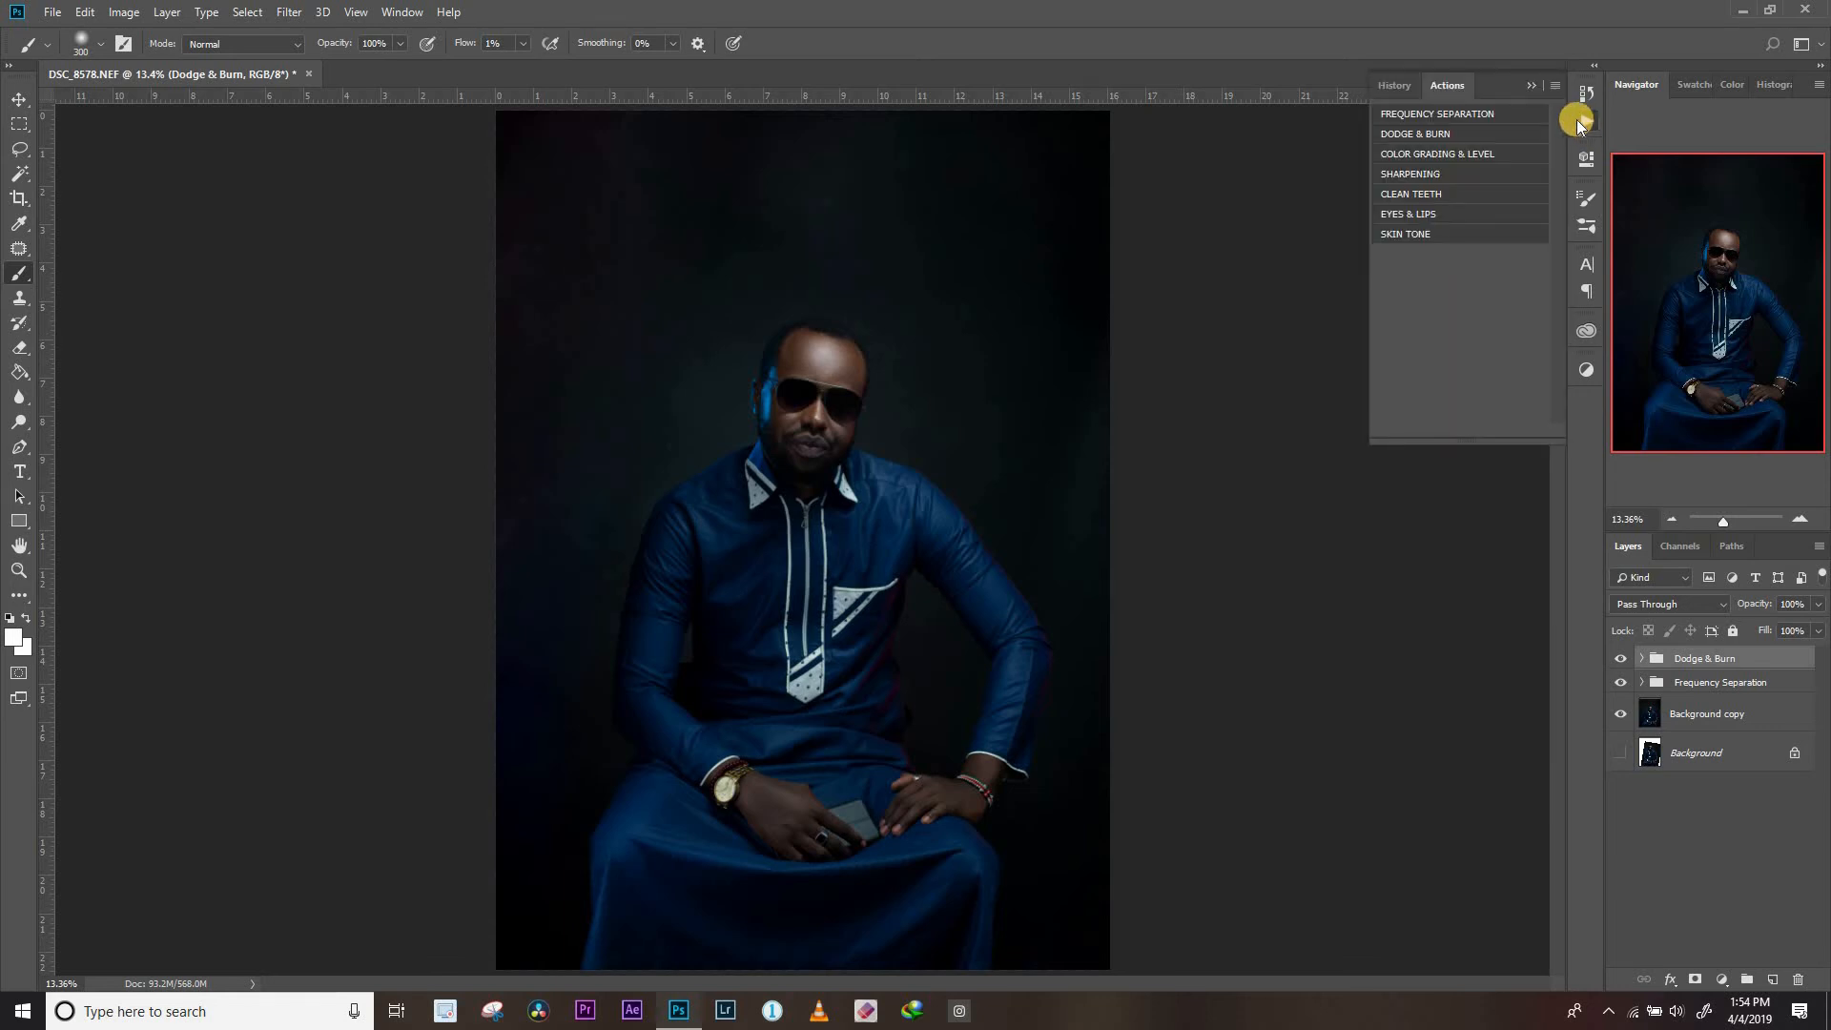
{"action": "left_click", "coordinate": [1411, 153]}
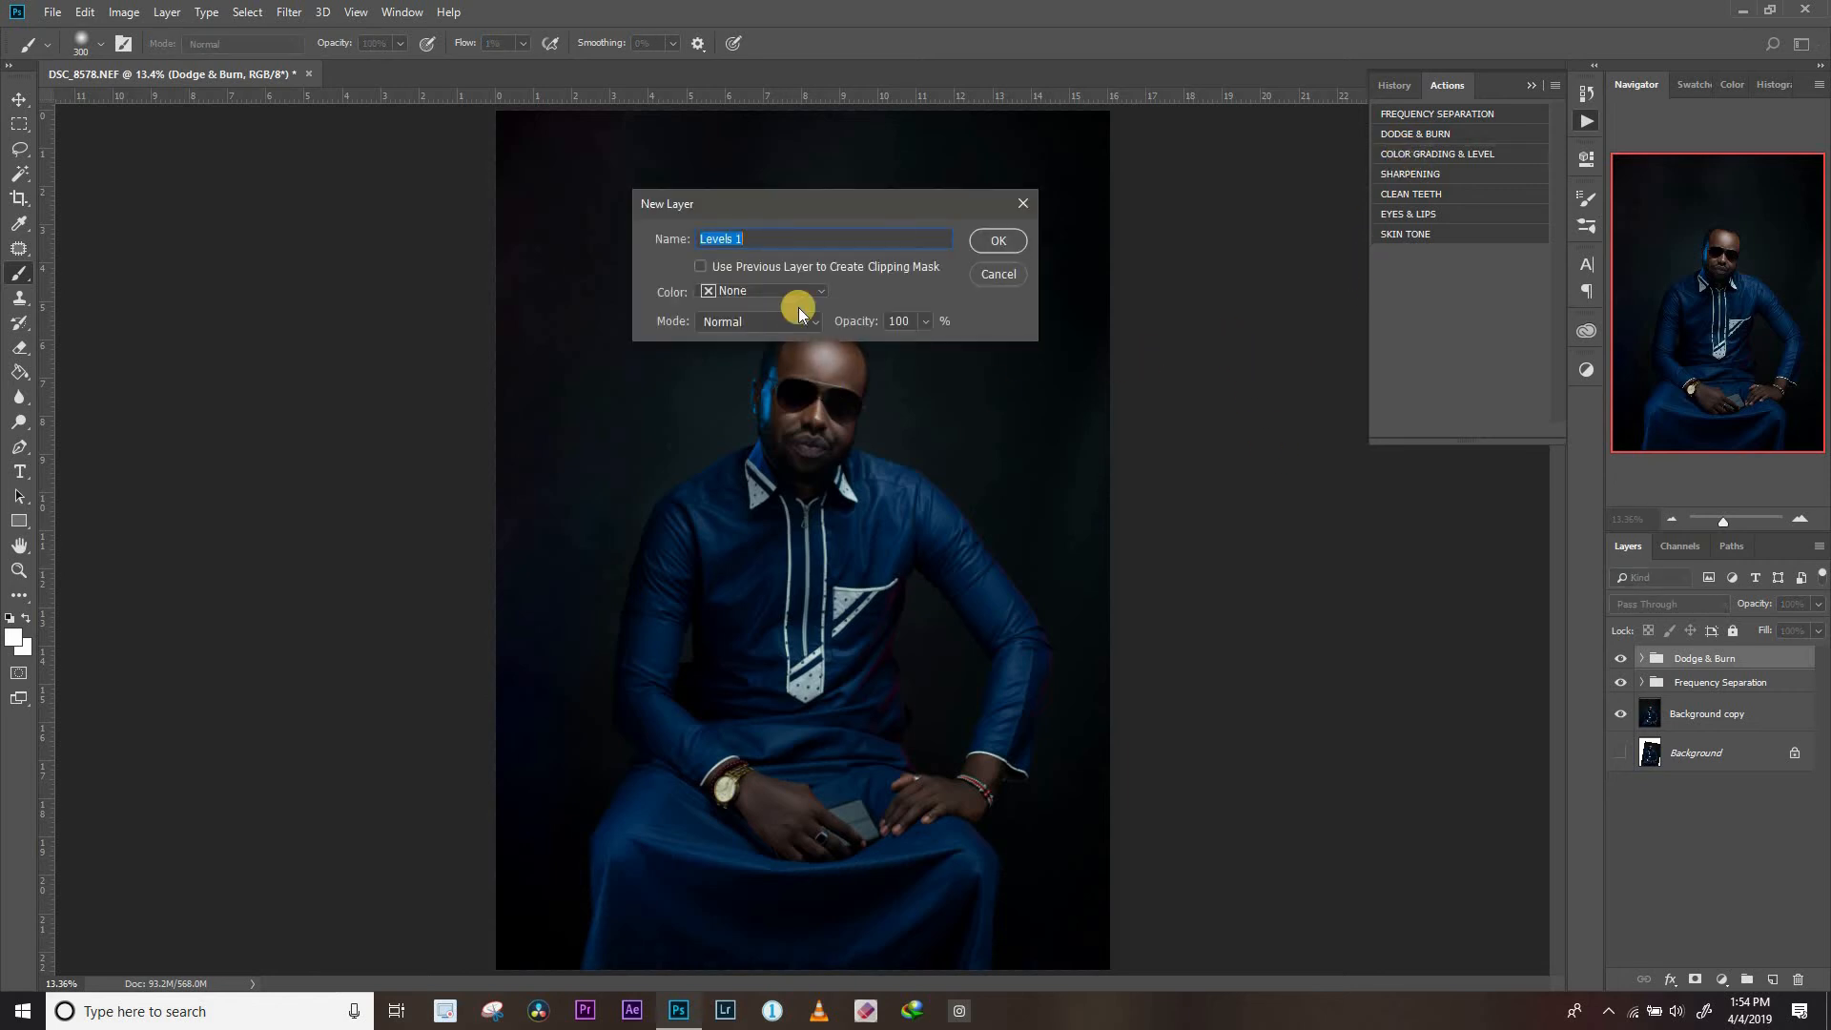
{"action": "left_click", "coordinate": [1001, 242]}
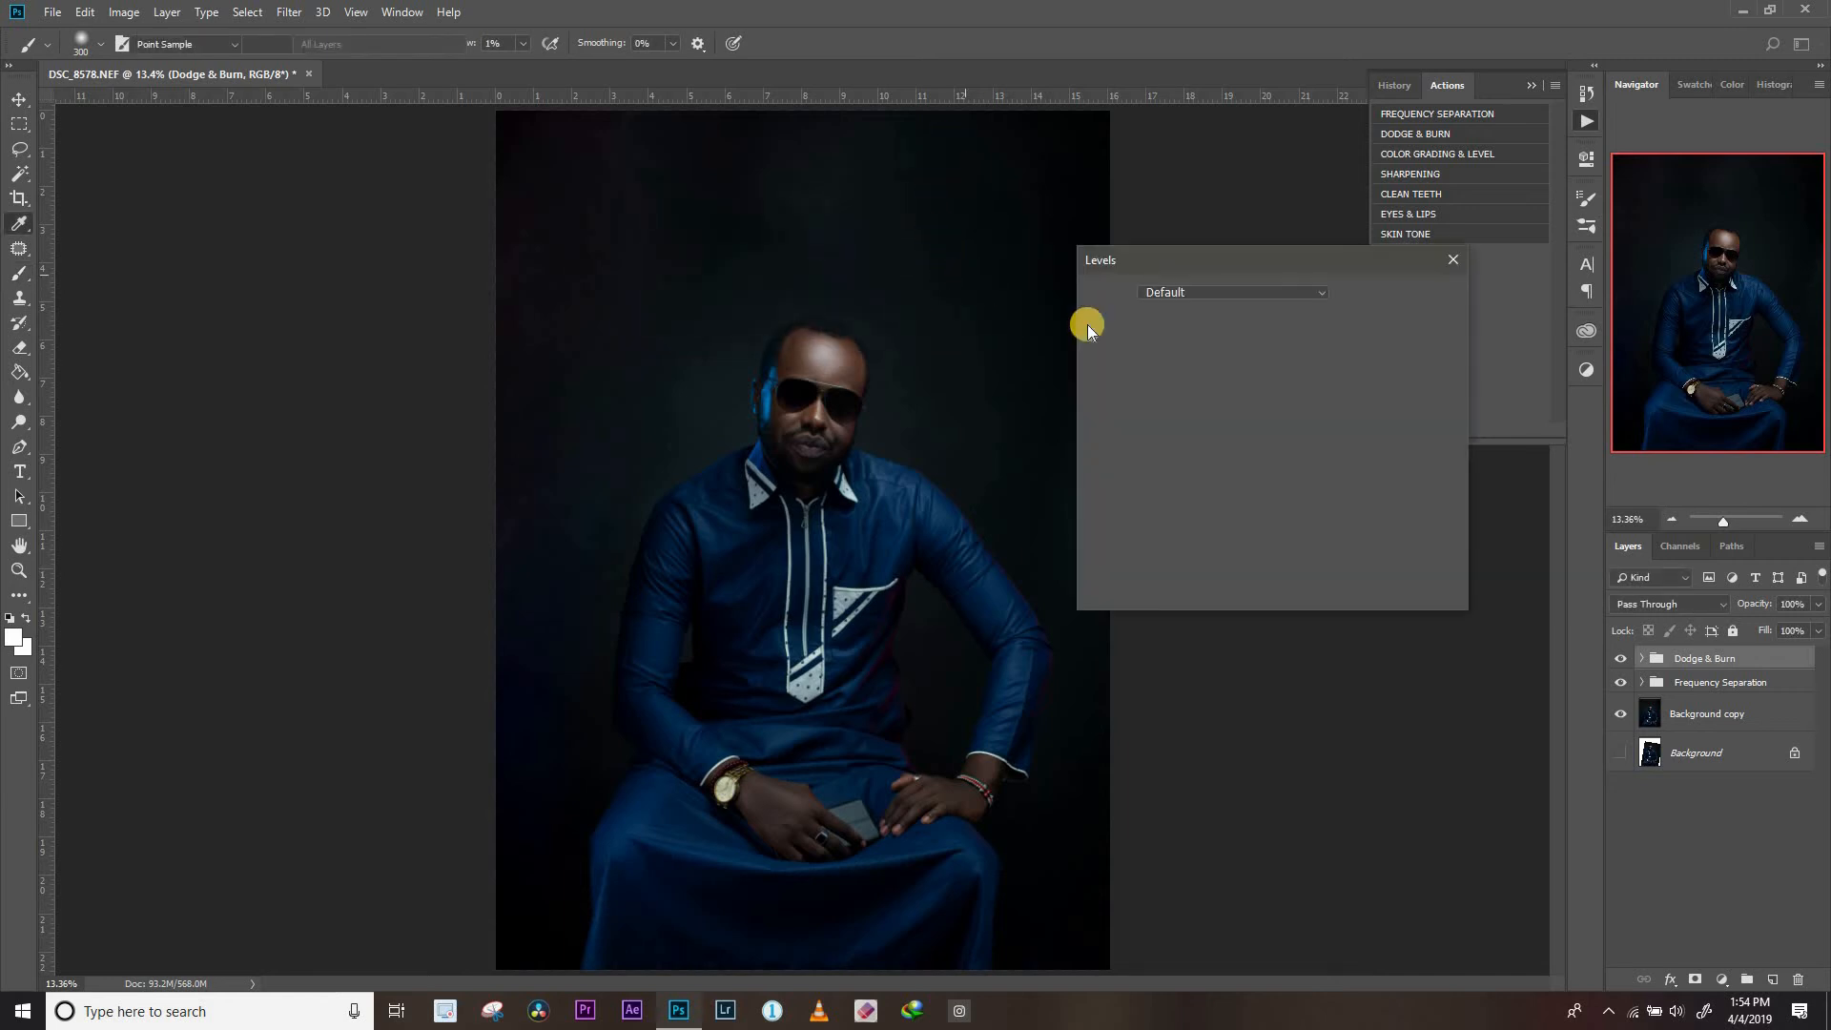
Set the RGB input levels to black point 2 and white point 244, check the preview, and apply the Levels adjustment
{"action": "left_click_drag", "start_coordinate": [1105, 479], "coordinate": [1107, 479]}
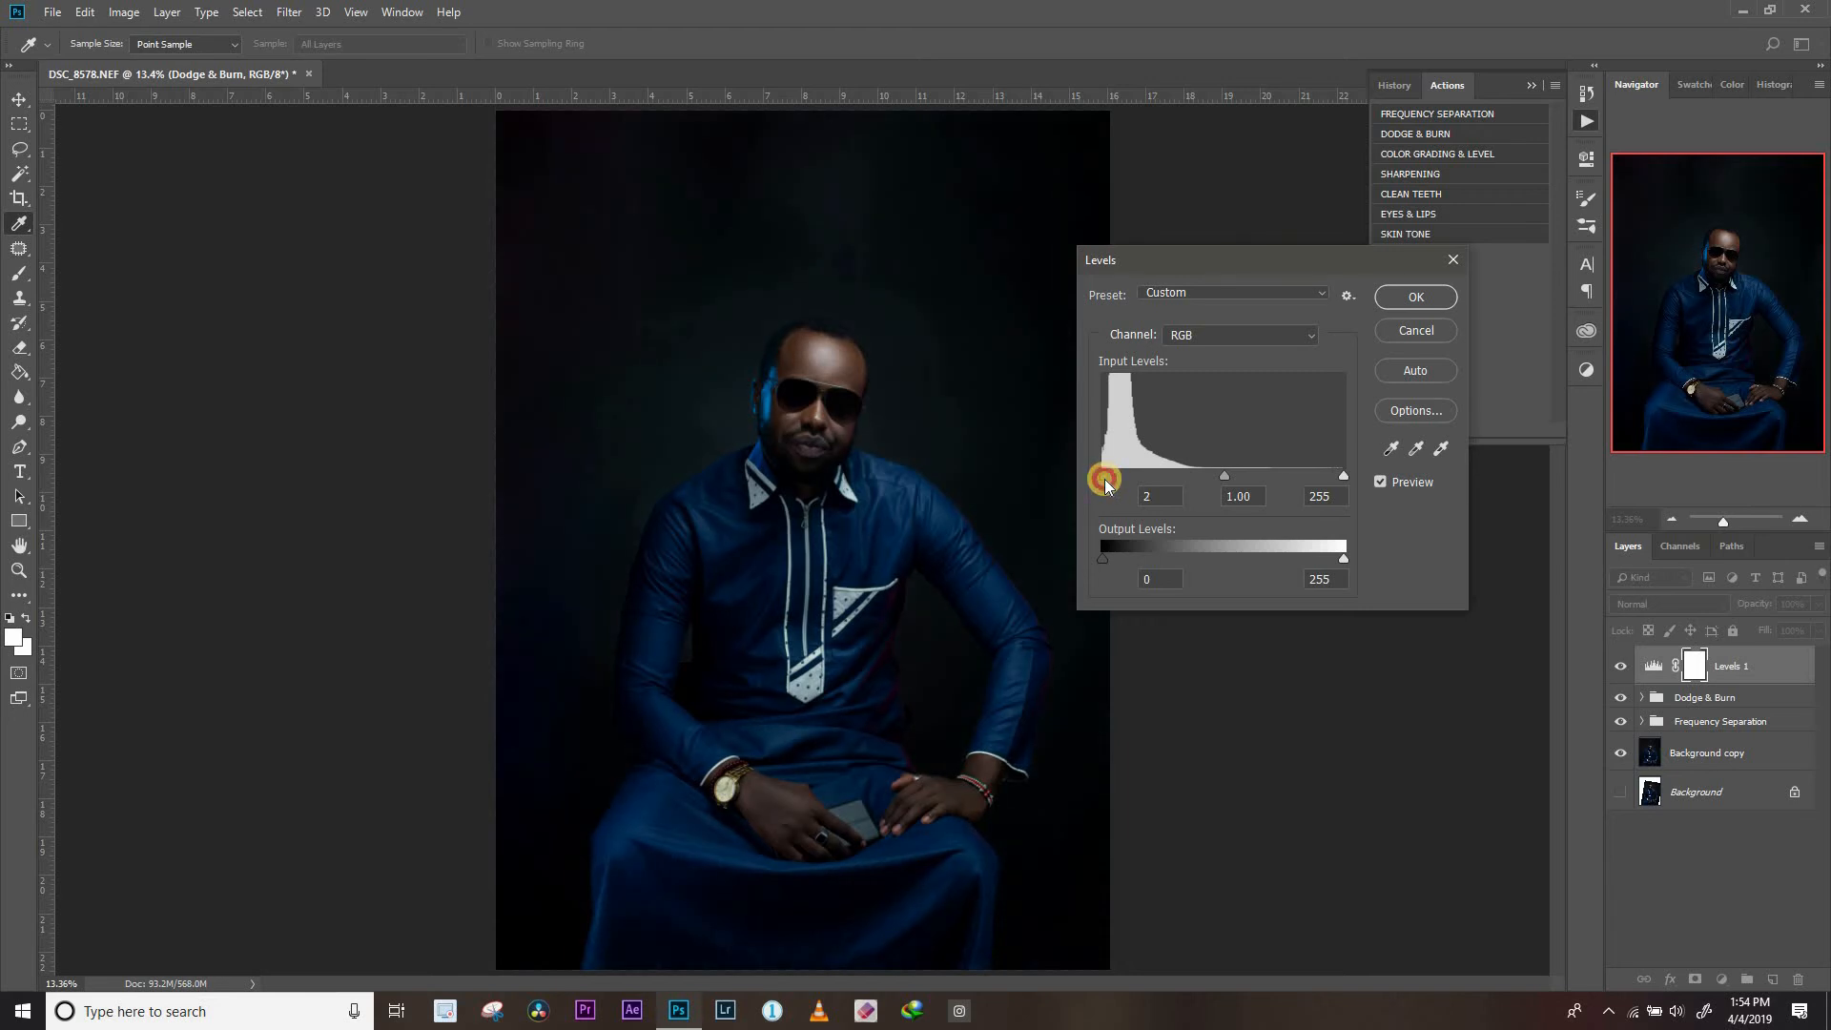
{"action": "left_click_drag", "start_coordinate": [1105, 479], "coordinate": [1106, 479]}
{"action": "left_click_drag", "start_coordinate": [1340, 479], "coordinate": [1323, 478]}
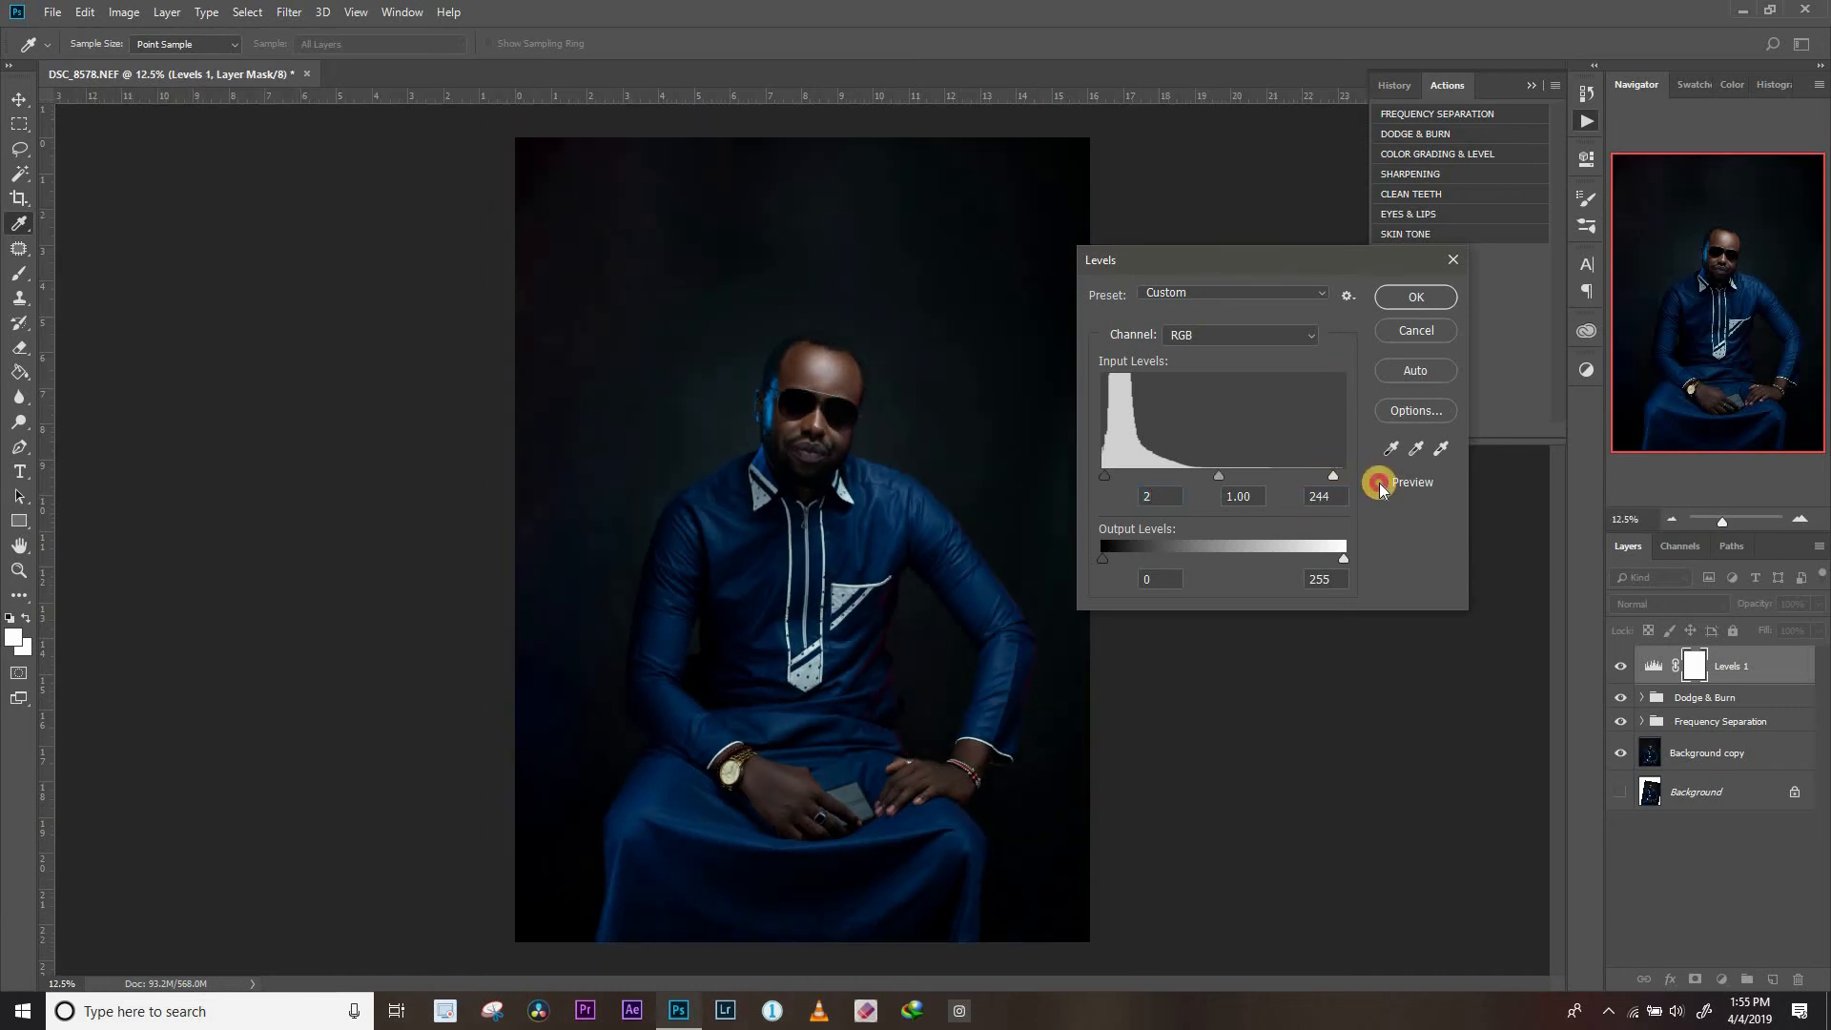
{"action": "left_click", "coordinate": [1379, 484]}
{"action": "left_click", "coordinate": [1405, 297]}
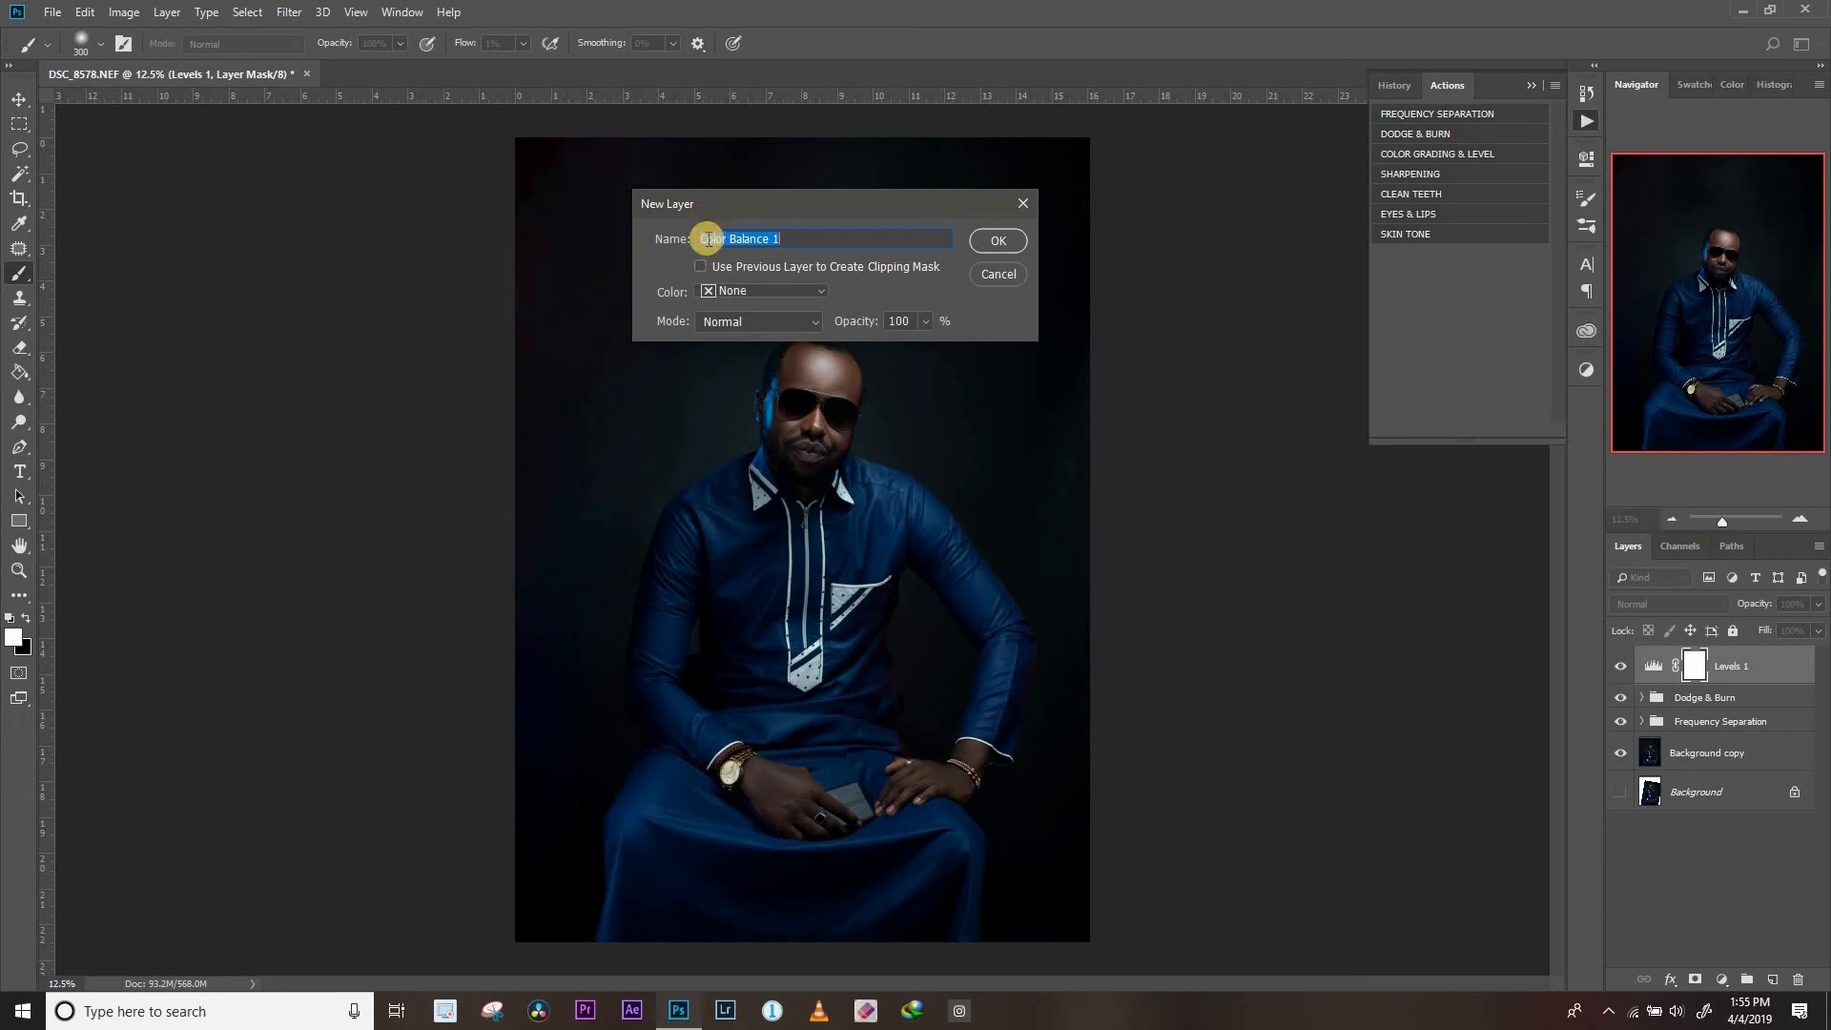
Create the Color Balance 1 layer and set its midtones to +3, -2 and -2, checking the preview
{"action": "left_click", "coordinate": [982, 241]}
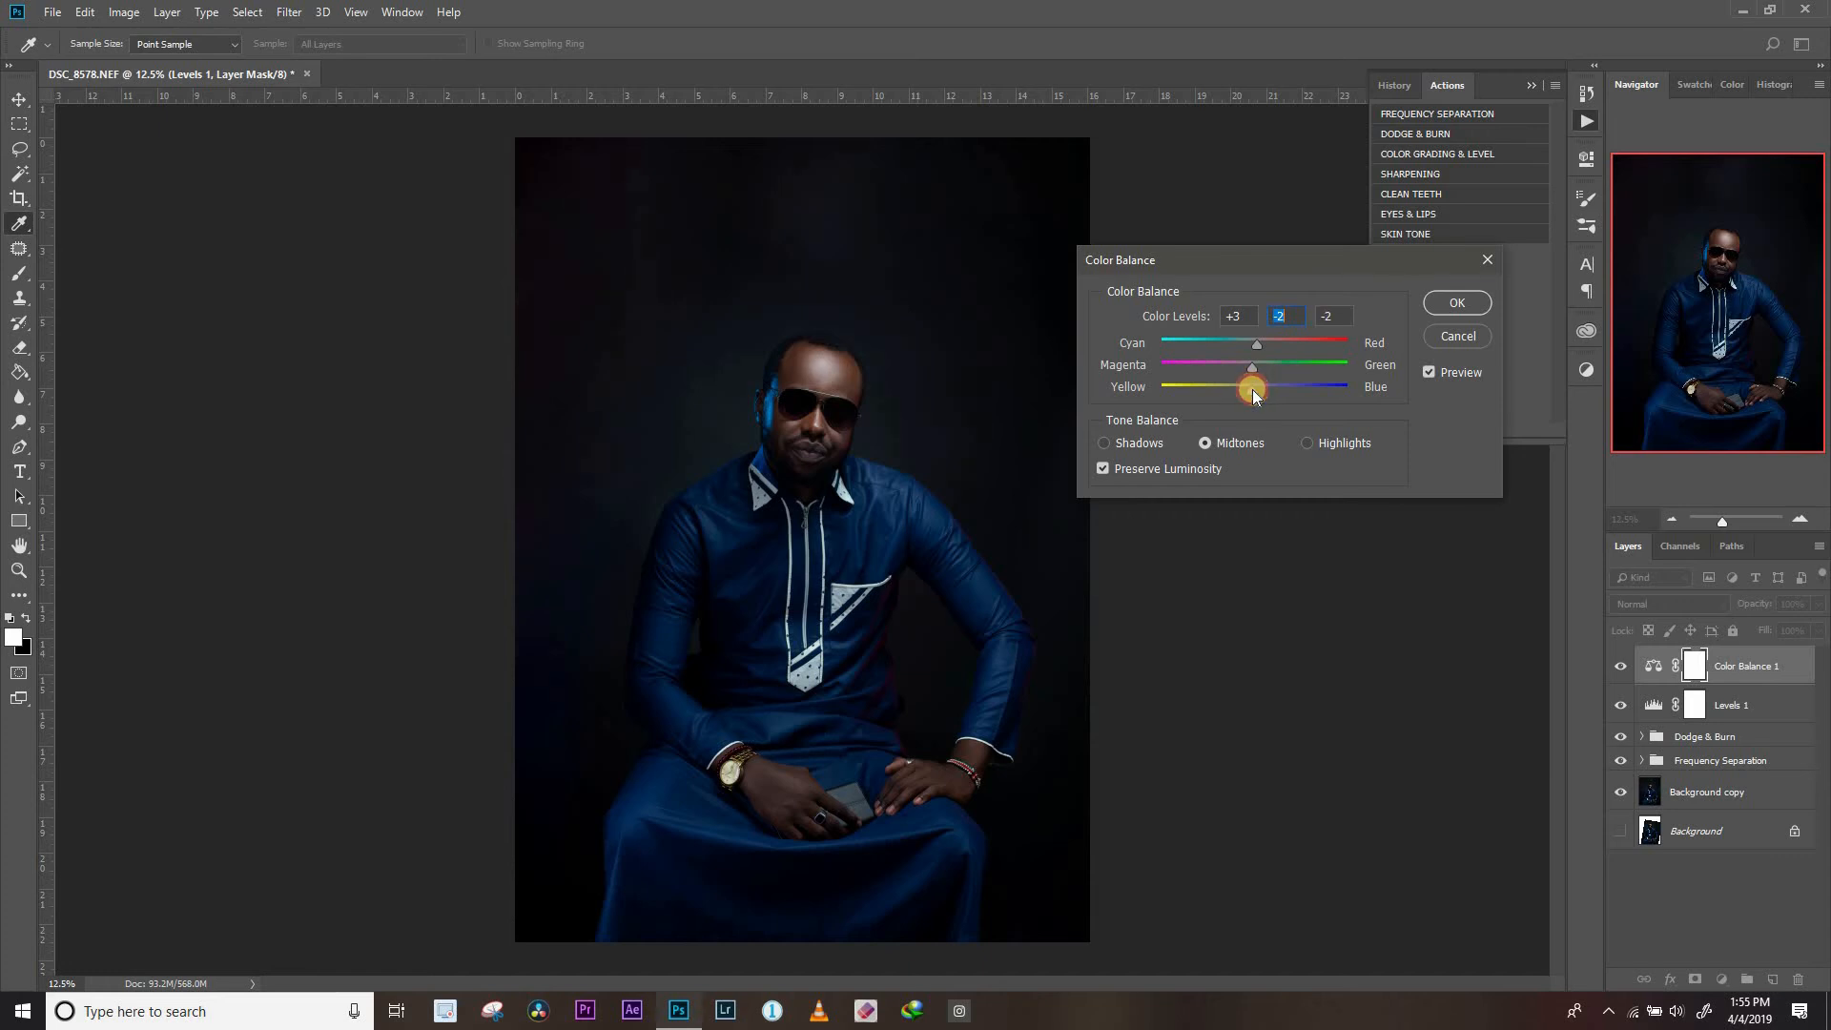
{"action": "left_click", "coordinate": [1252, 390]}
{"action": "left_click", "coordinate": [1429, 374]}
Adjust the magenta–green and yellow–blue balance of the highlights and compare with the preview
{"action": "left_click", "coordinate": [1313, 453]}
{"action": "left_click_drag", "start_coordinate": [1252, 368], "coordinate": [1258, 402]}
{"action": "left_click_drag", "start_coordinate": [1254, 391], "coordinate": [1252, 391]}
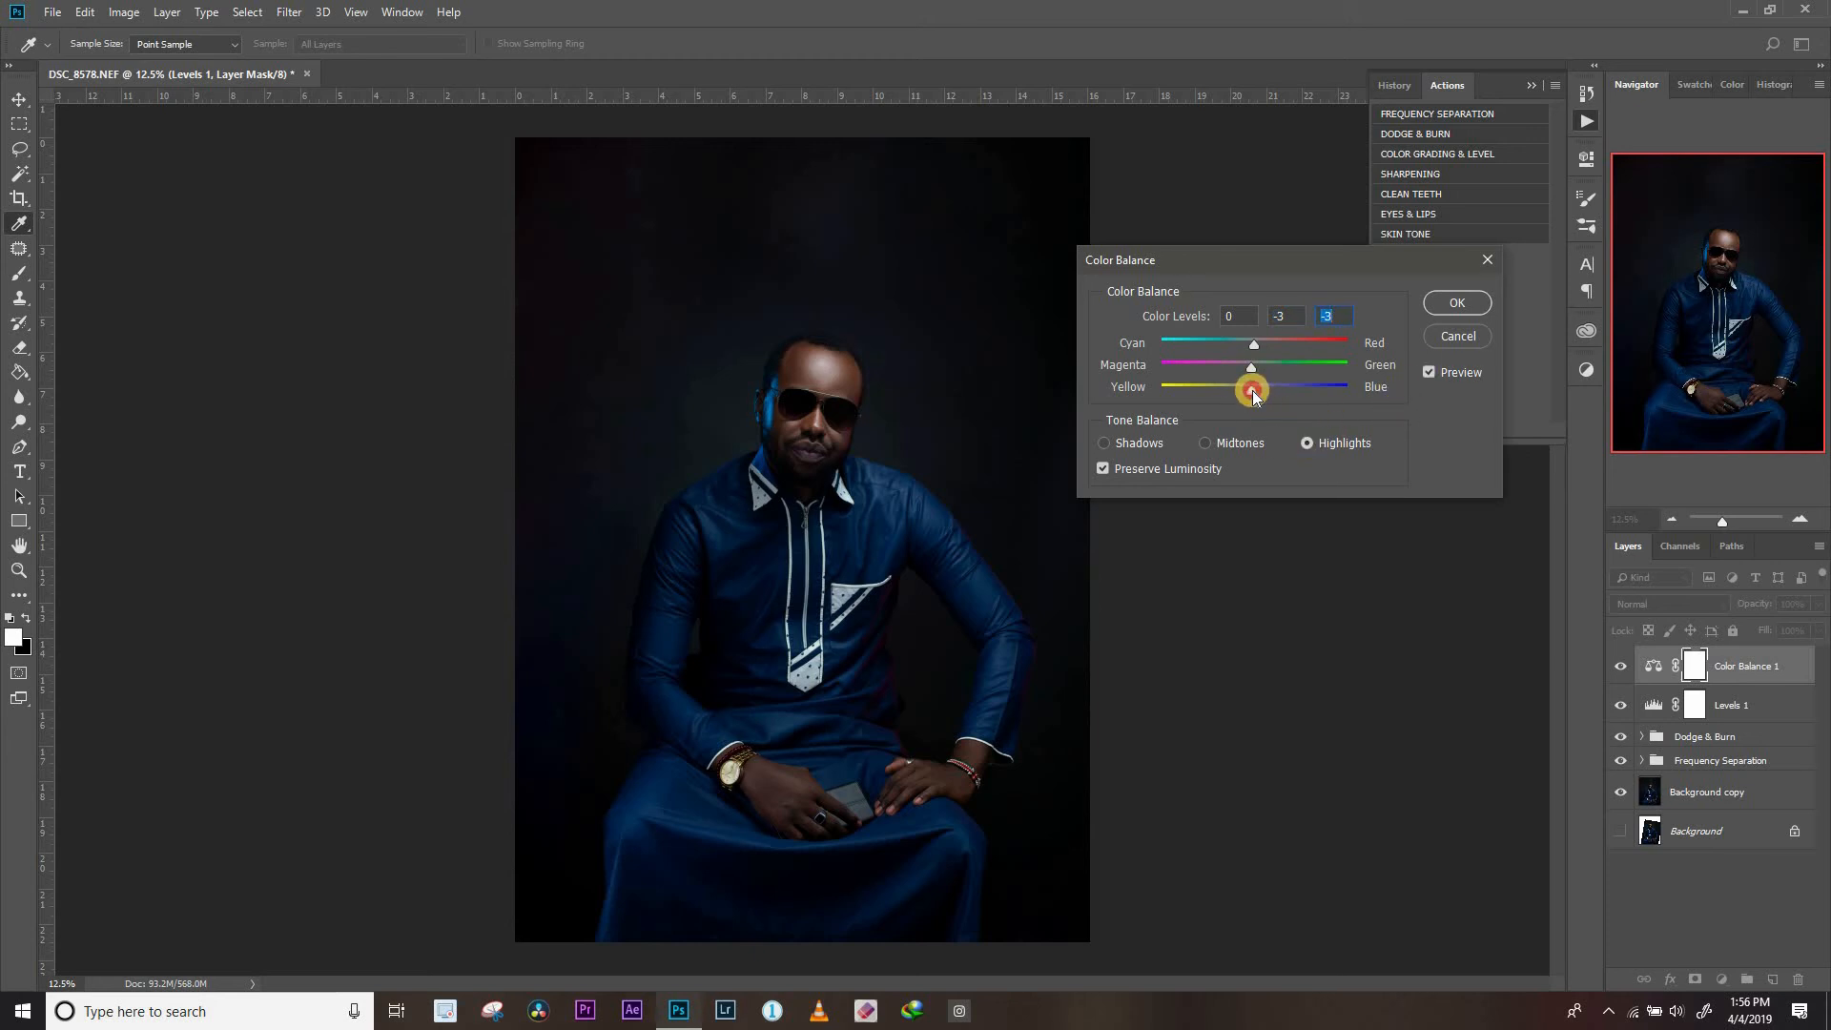
{"action": "left_click", "coordinate": [1429, 374]}
Set the shadows' yellow–blue balance to +1, compare with the preview, and apply the Color Balance adjustment
{"action": "left_click", "coordinate": [1137, 444]}
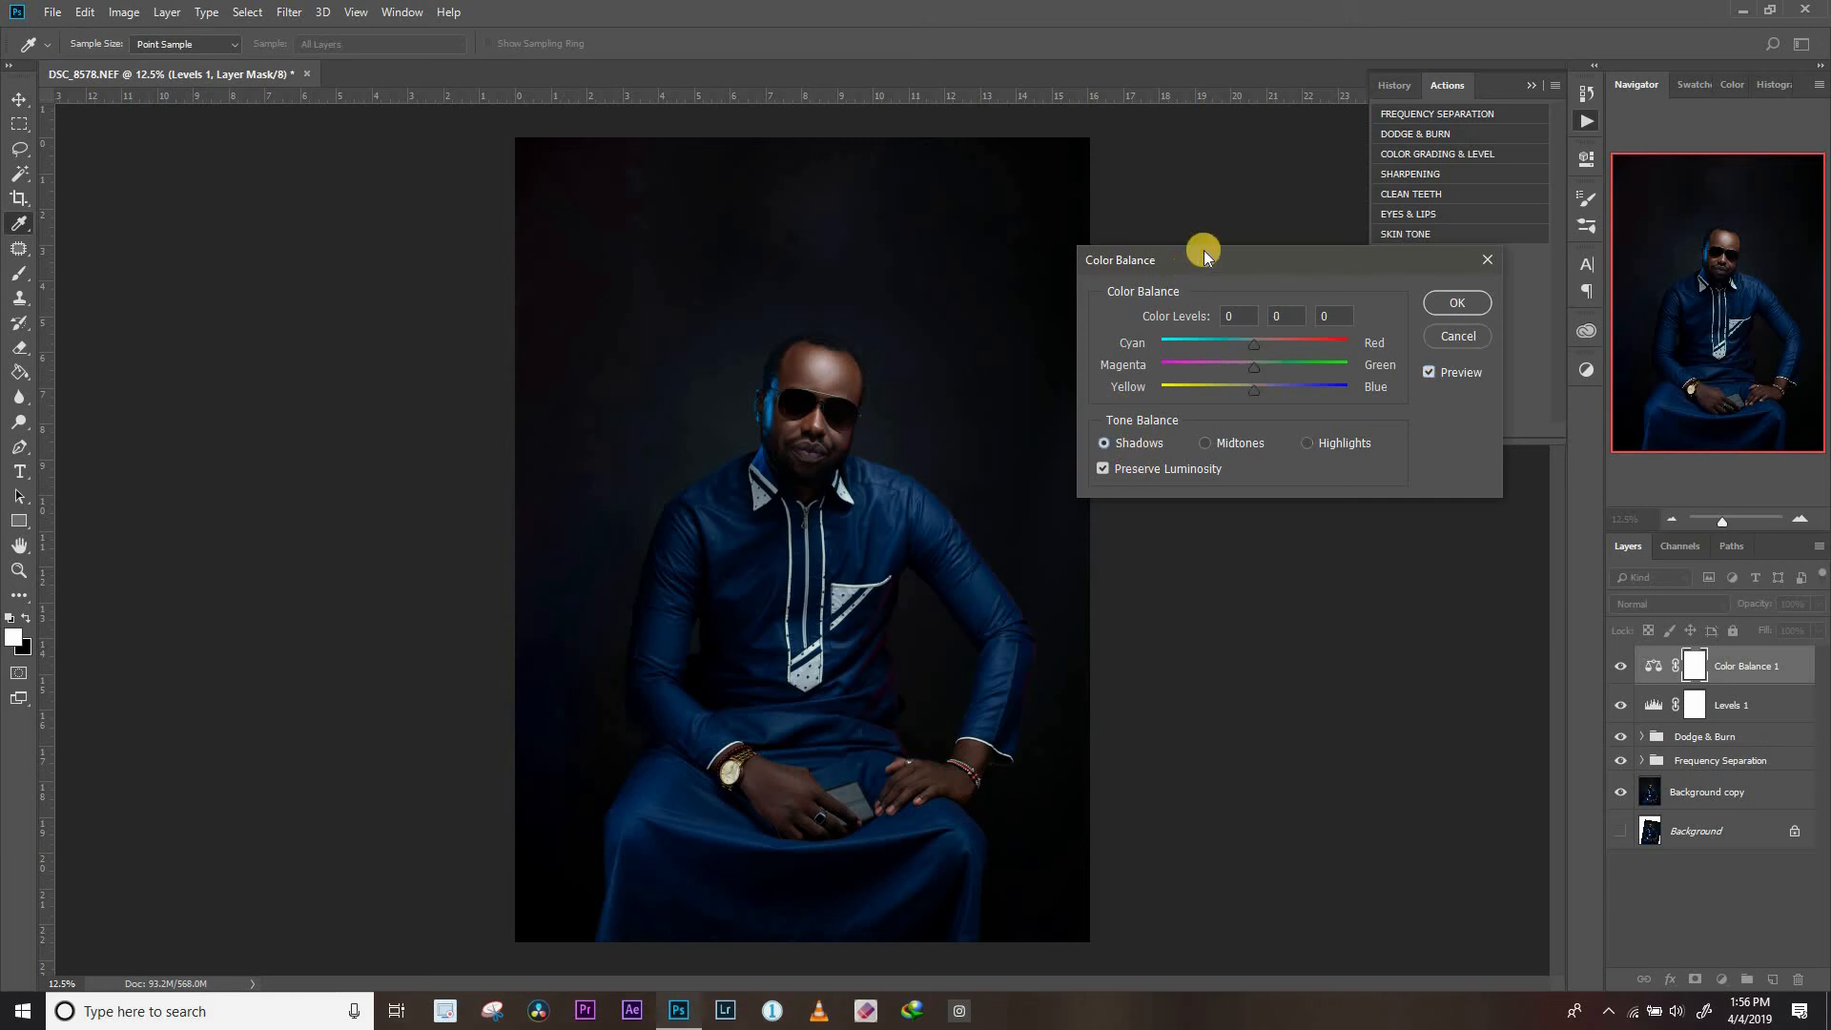
{"action": "left_click", "coordinate": [1256, 388]}
{"action": "left_click_drag", "start_coordinate": [1258, 390], "coordinate": [1258, 405]}
{"action": "left_click", "coordinate": [1257, 393]}
{"action": "left_click", "coordinate": [1429, 372]}
{"action": "left_click", "coordinate": [1414, 380]}
{"action": "left_click", "coordinate": [1449, 303]}
{"action": "key", "text": "b"}
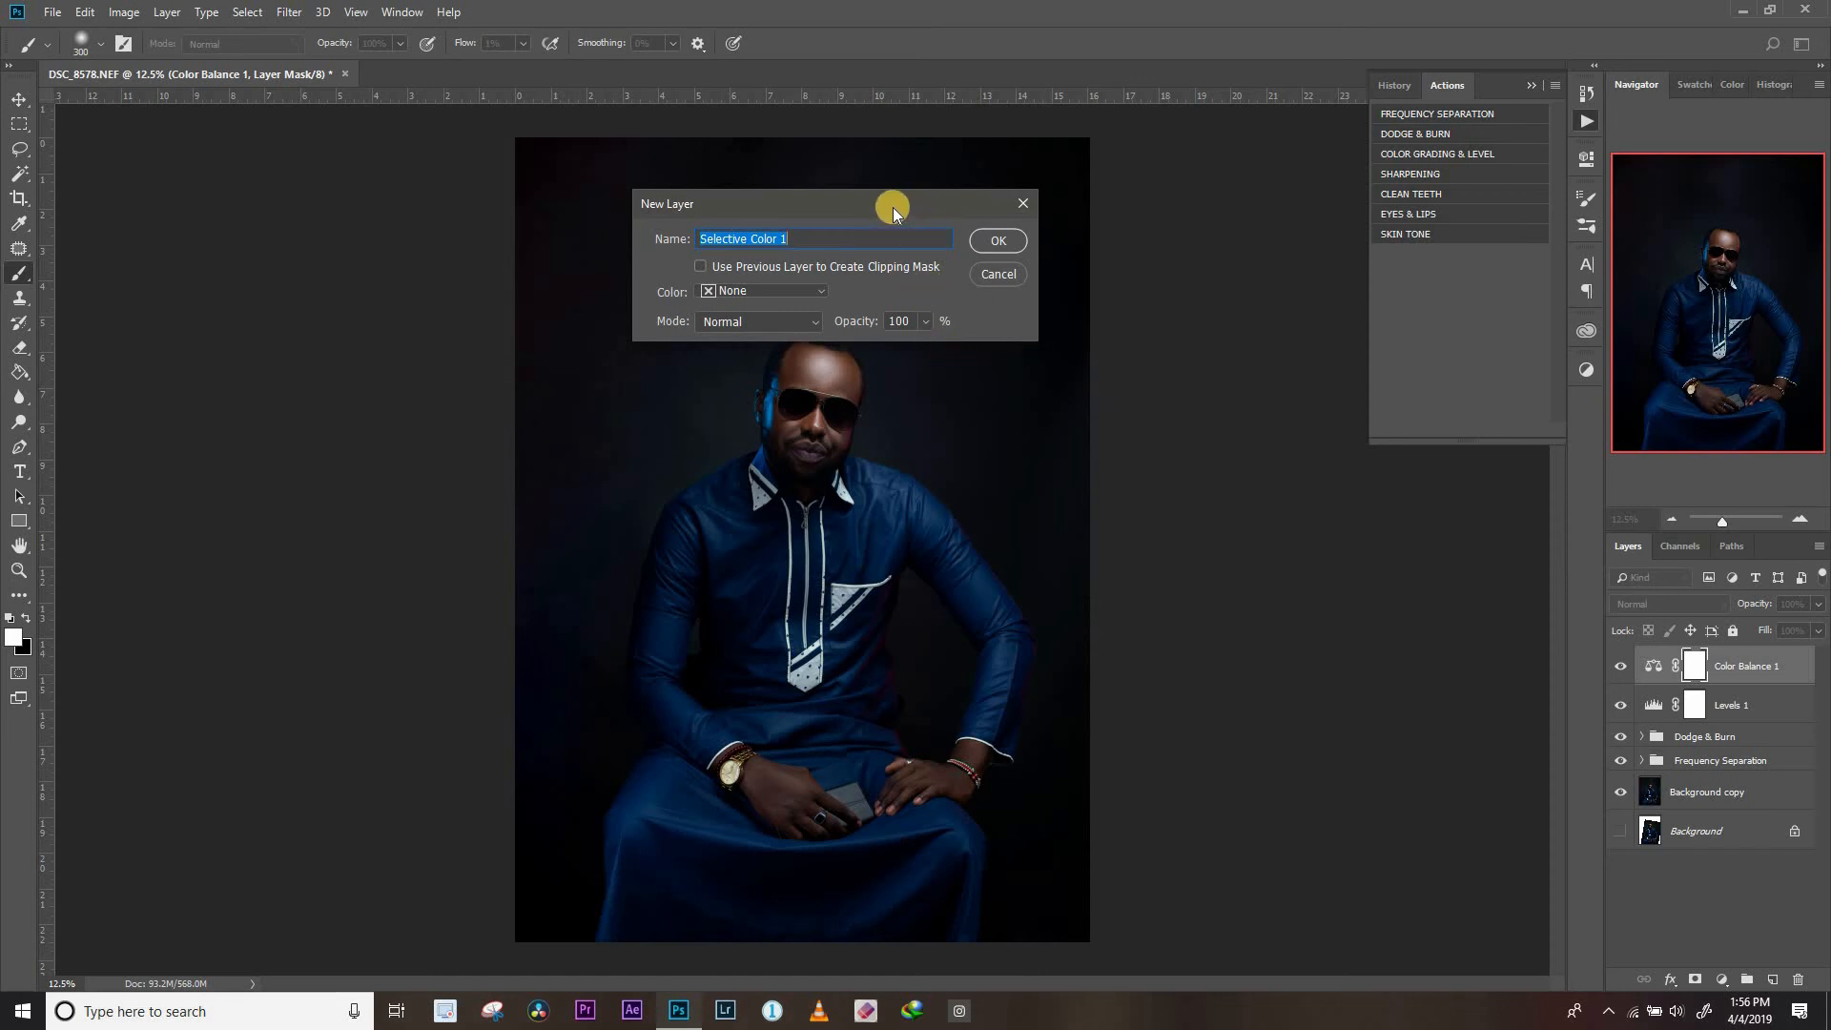
Create the Selective Color 1 layer and apply -3% Yellow to the Blacks with the Relative method
{"action": "left_click", "coordinate": [992, 245]}
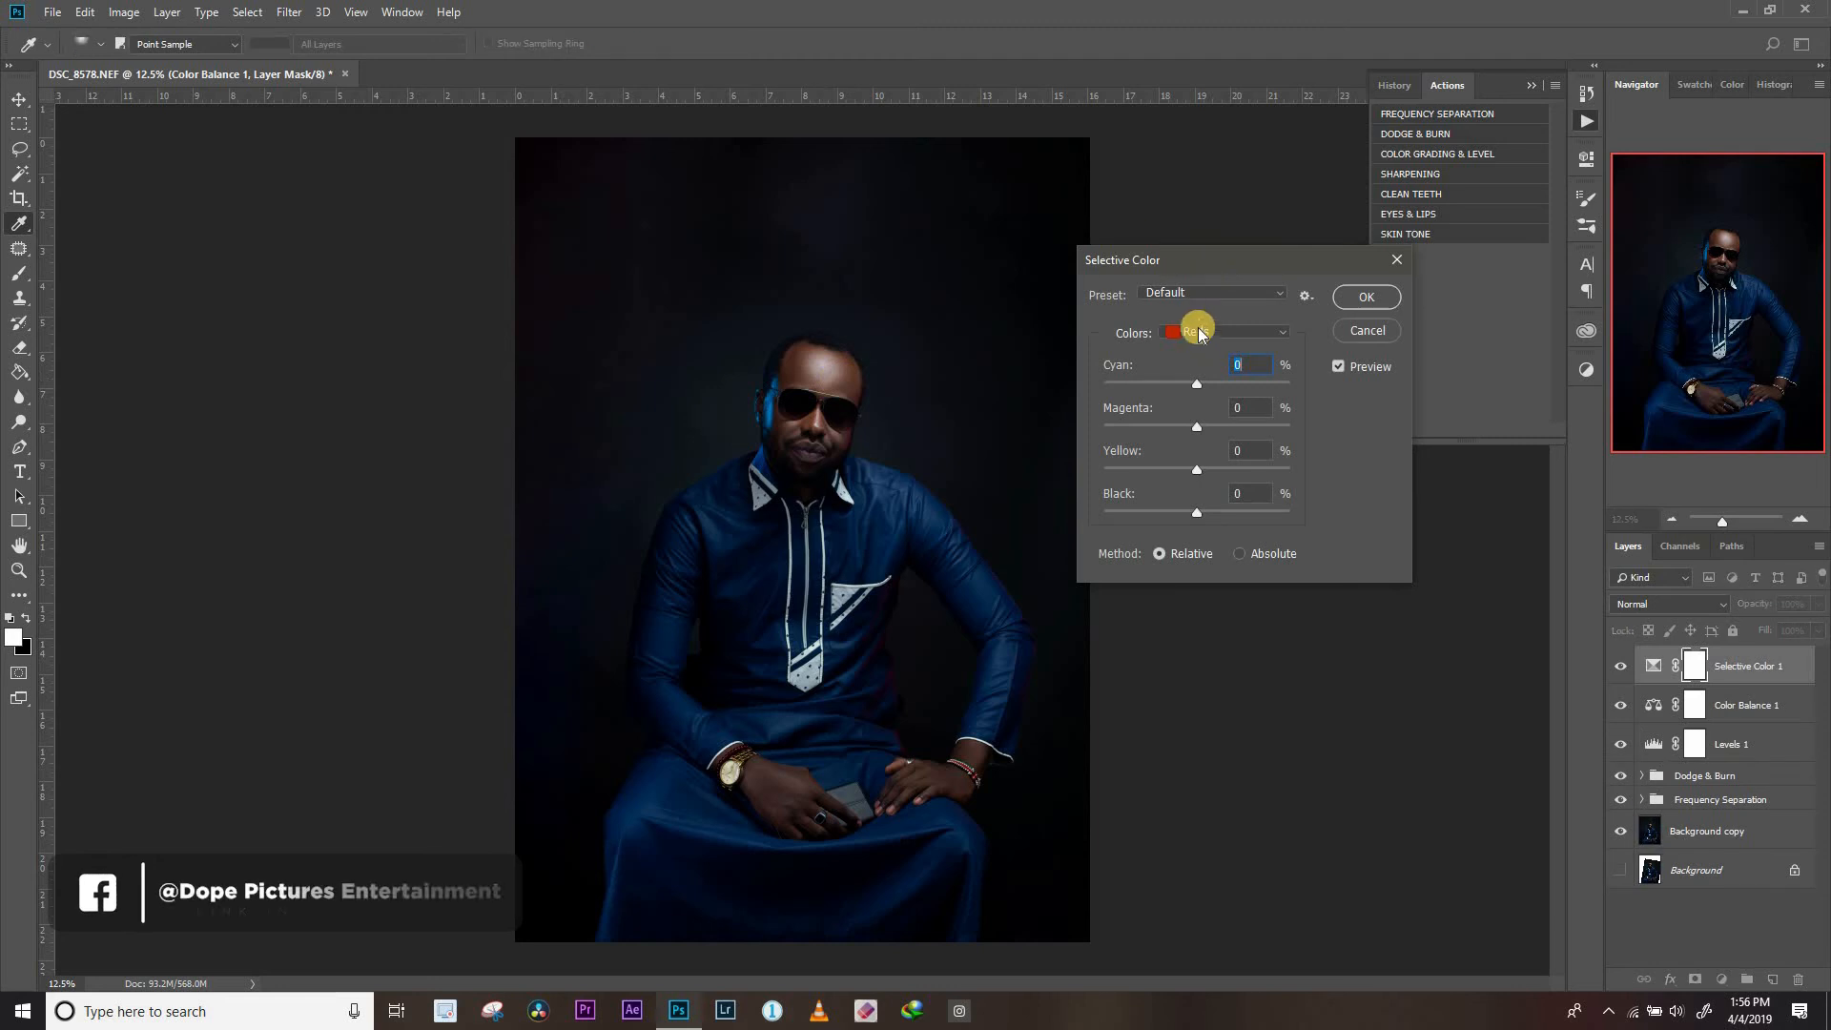
{"action": "left_click", "coordinate": [1212, 336]}
{"action": "left_click", "coordinate": [1191, 493]}
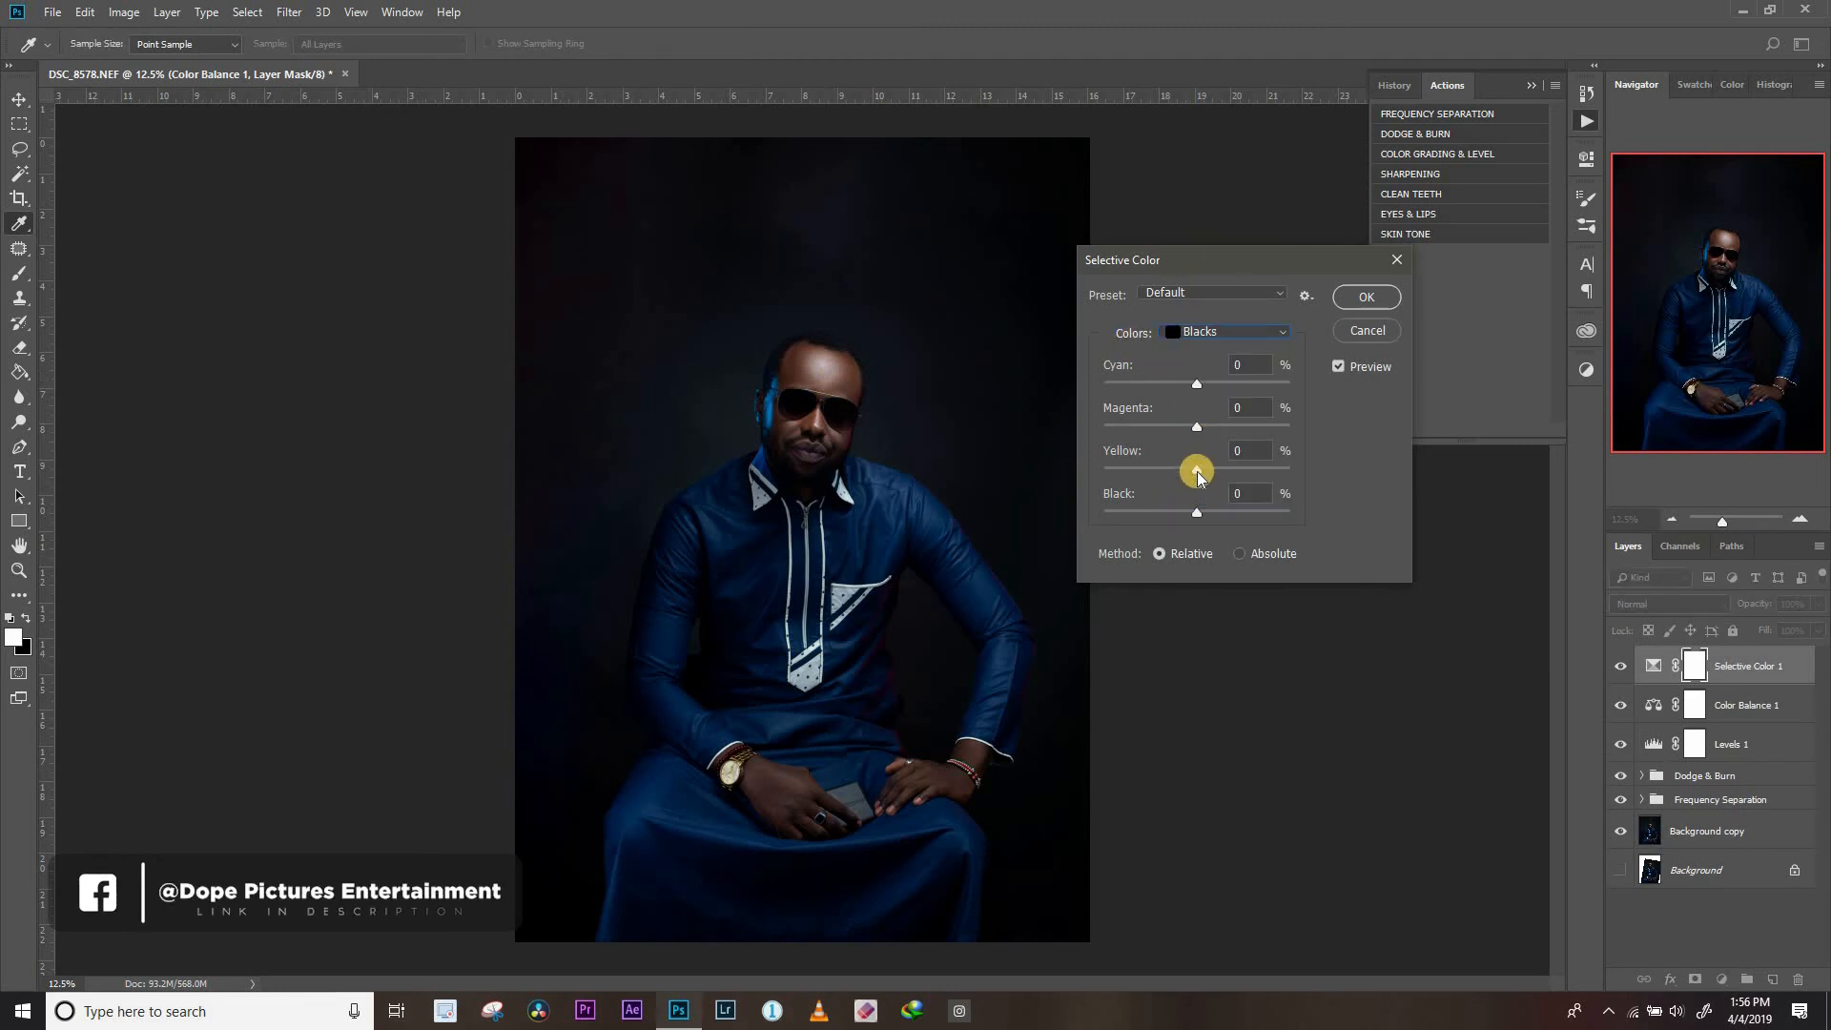
{"action": "left_click_drag", "start_coordinate": [1198, 474], "coordinate": [1194, 474]}
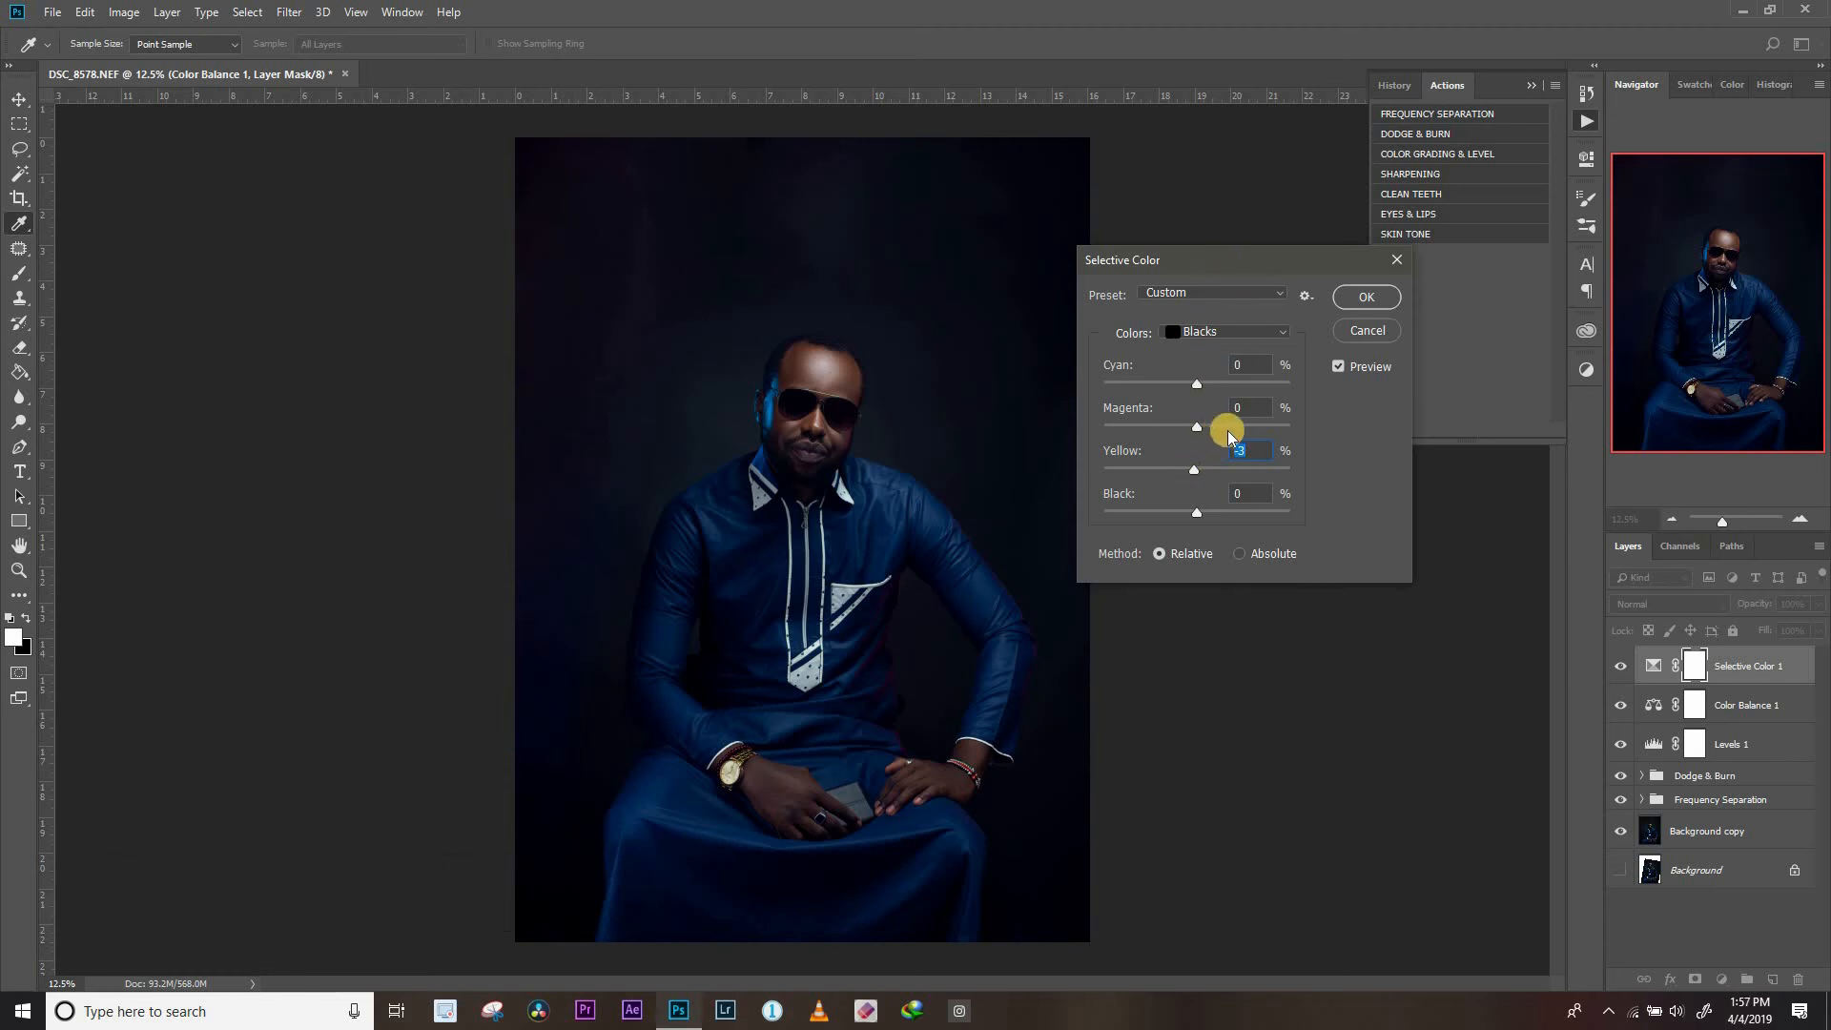
{"action": "left_click", "coordinate": [1365, 297]}
{"action": "key", "text": "b"}
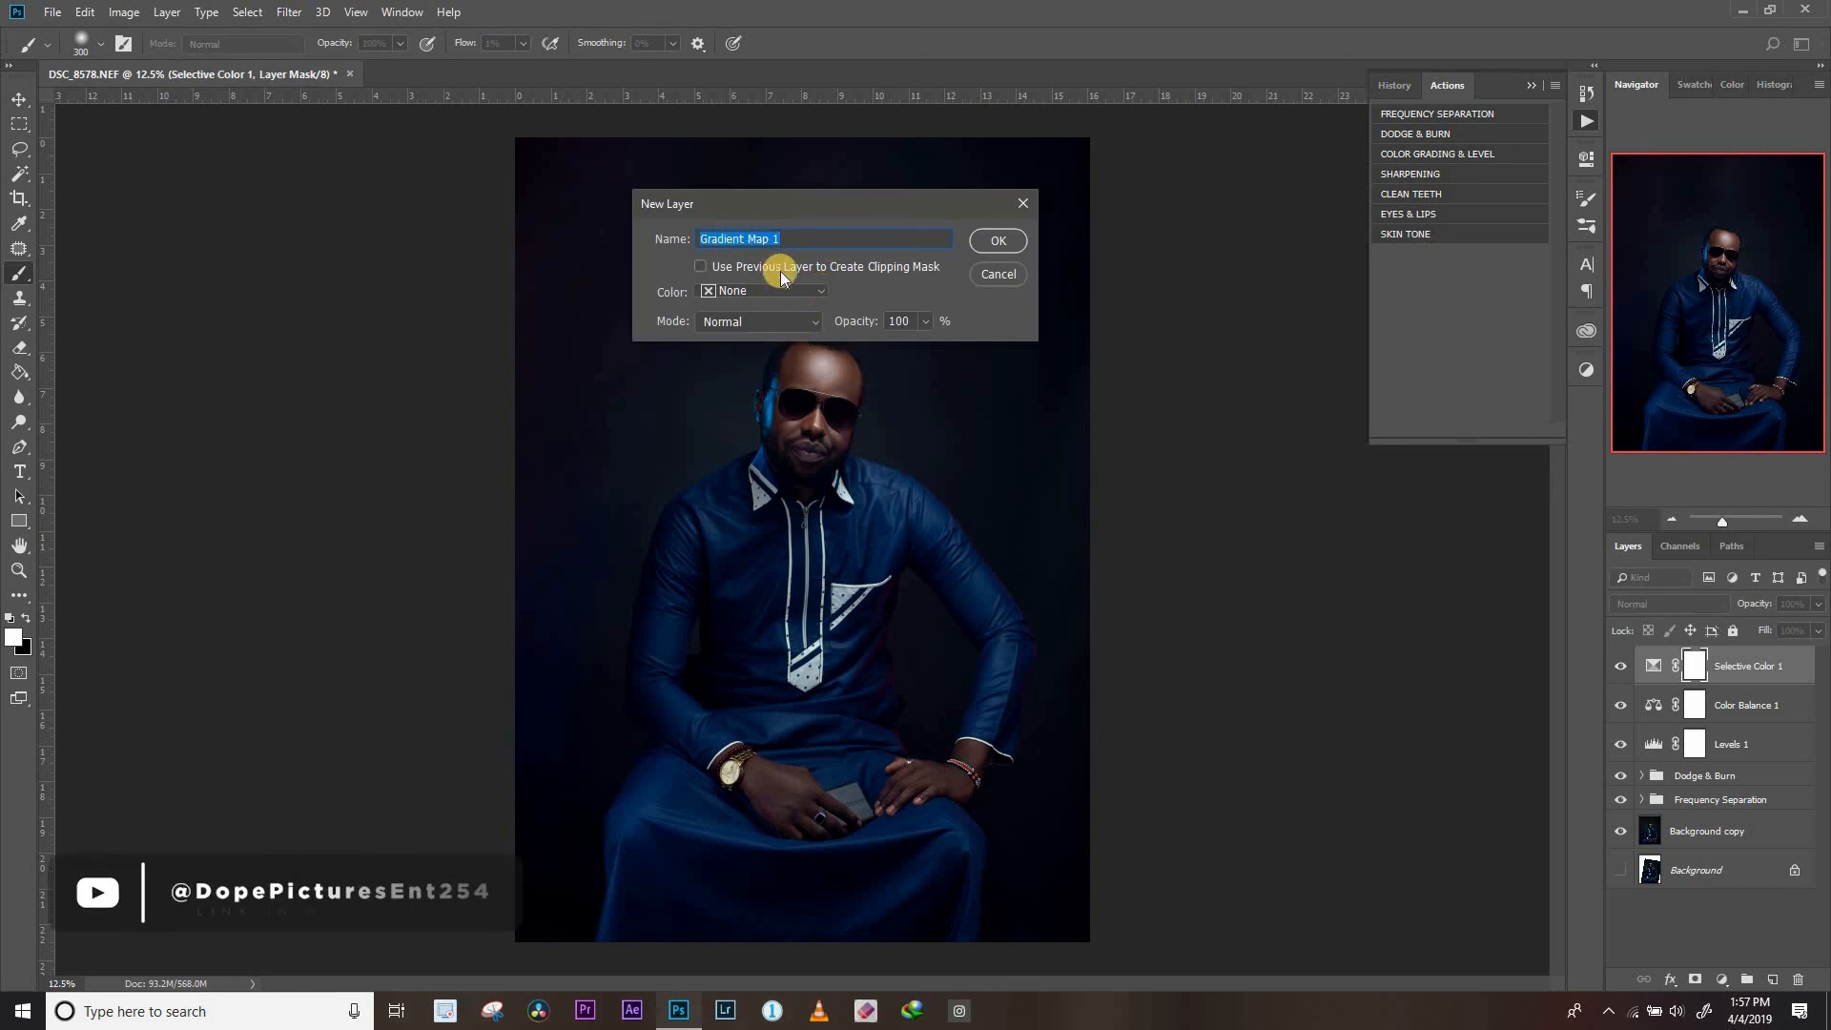
Create the Gradient Map 1 adjustment layer with the Color blend mode
{"action": "left_click", "coordinate": [791, 320]}
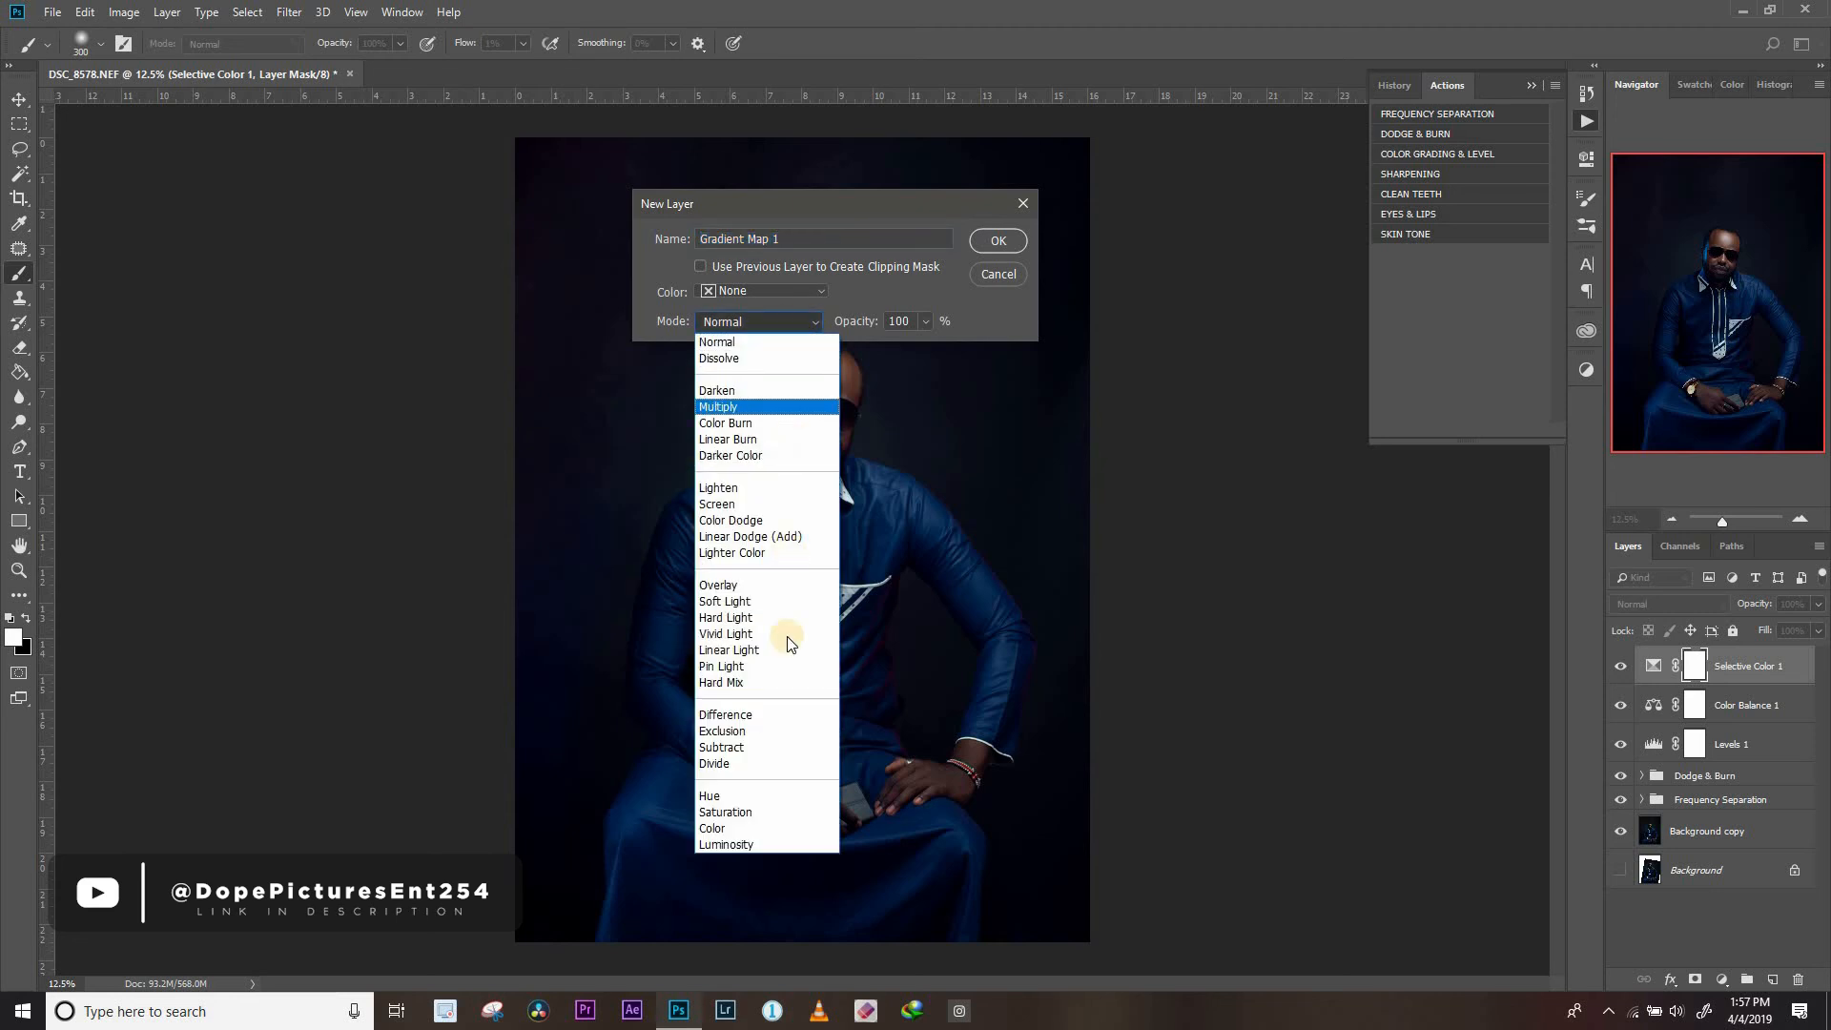
{"action": "left_click", "coordinate": [740, 830]}
{"action": "left_click", "coordinate": [1005, 231]}
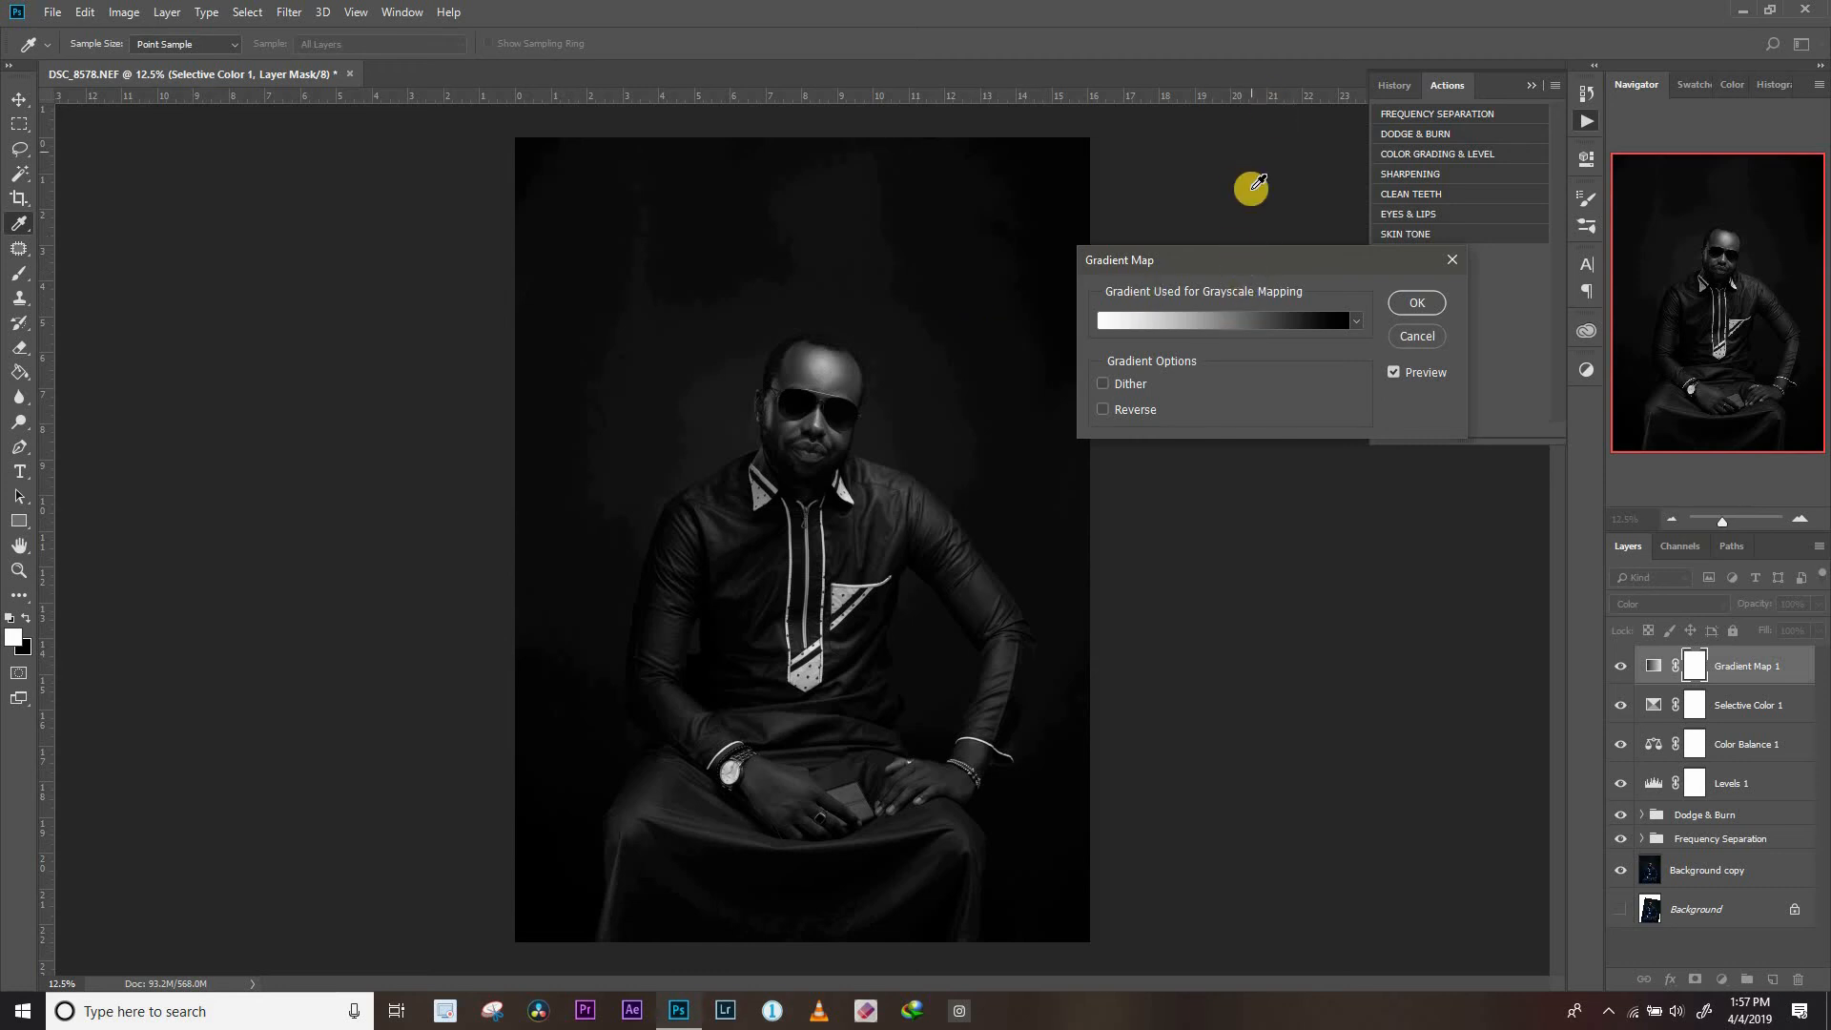
Choose the Gold 2 photographic toning preset as the gradient and apply the Gradient Map
{"action": "left_click", "coordinate": [1226, 317]}
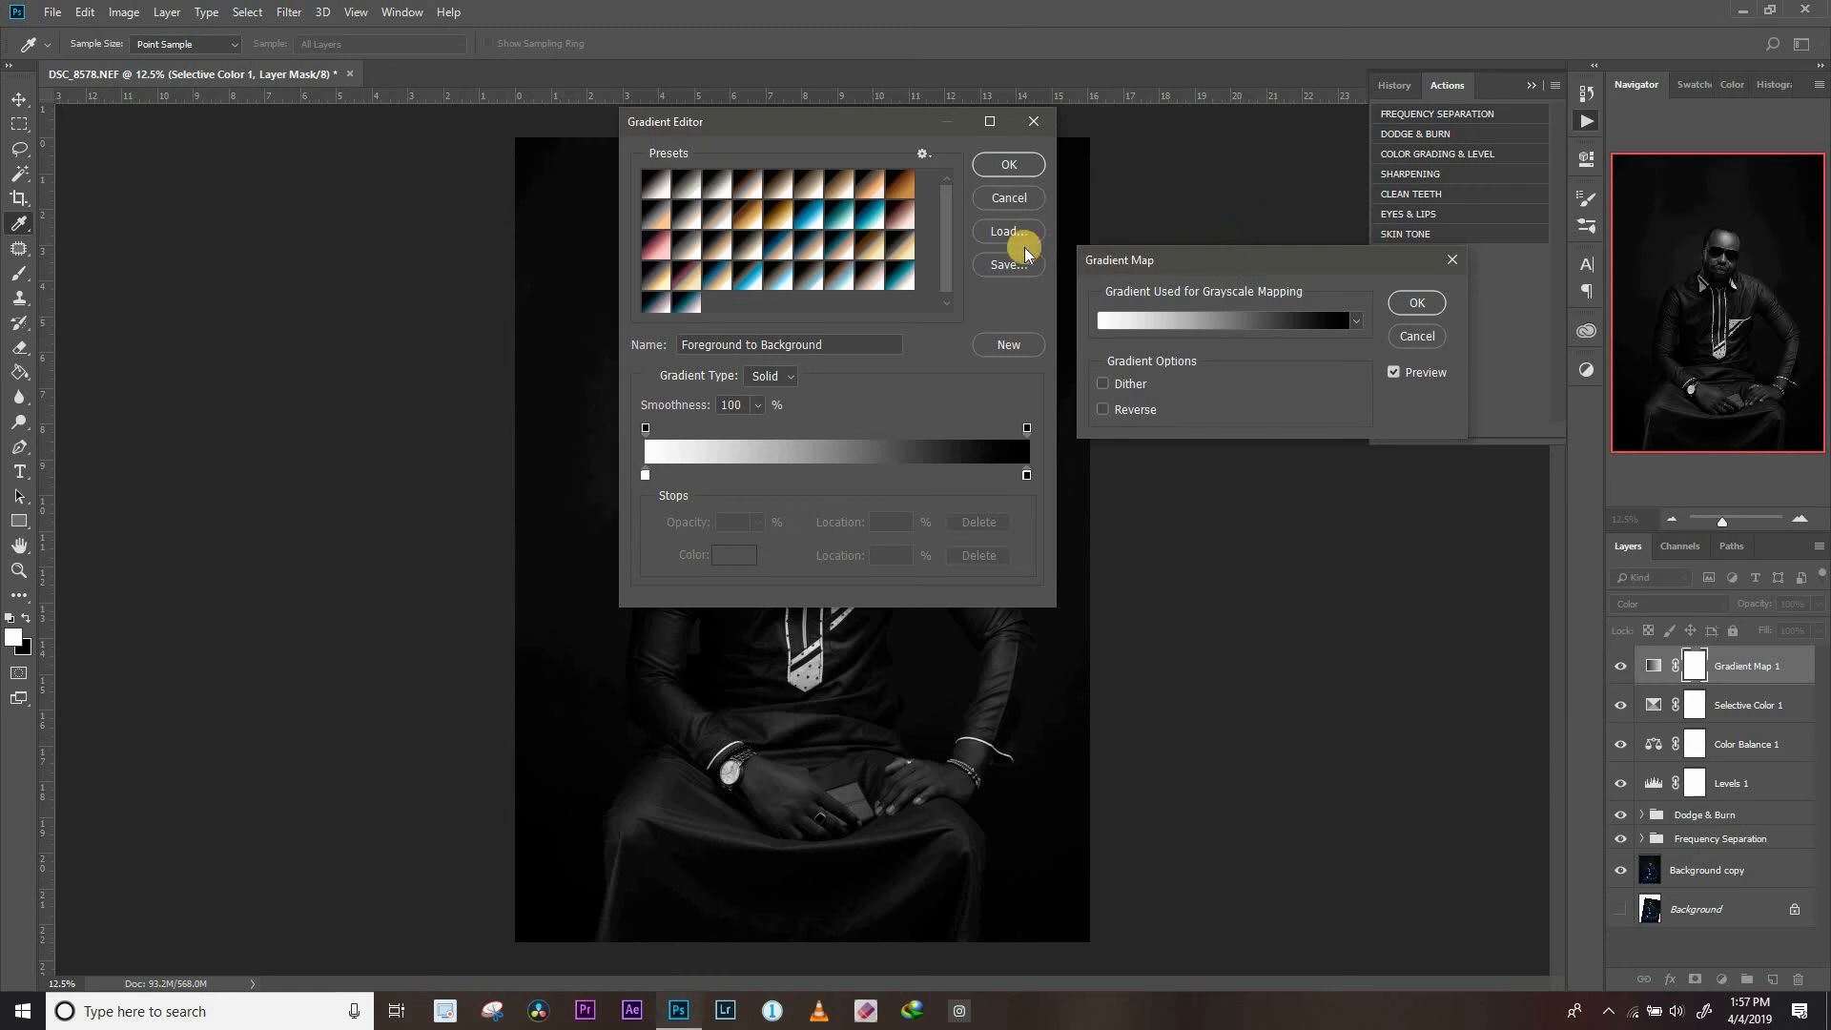
{"action": "left_click", "coordinate": [931, 155]}
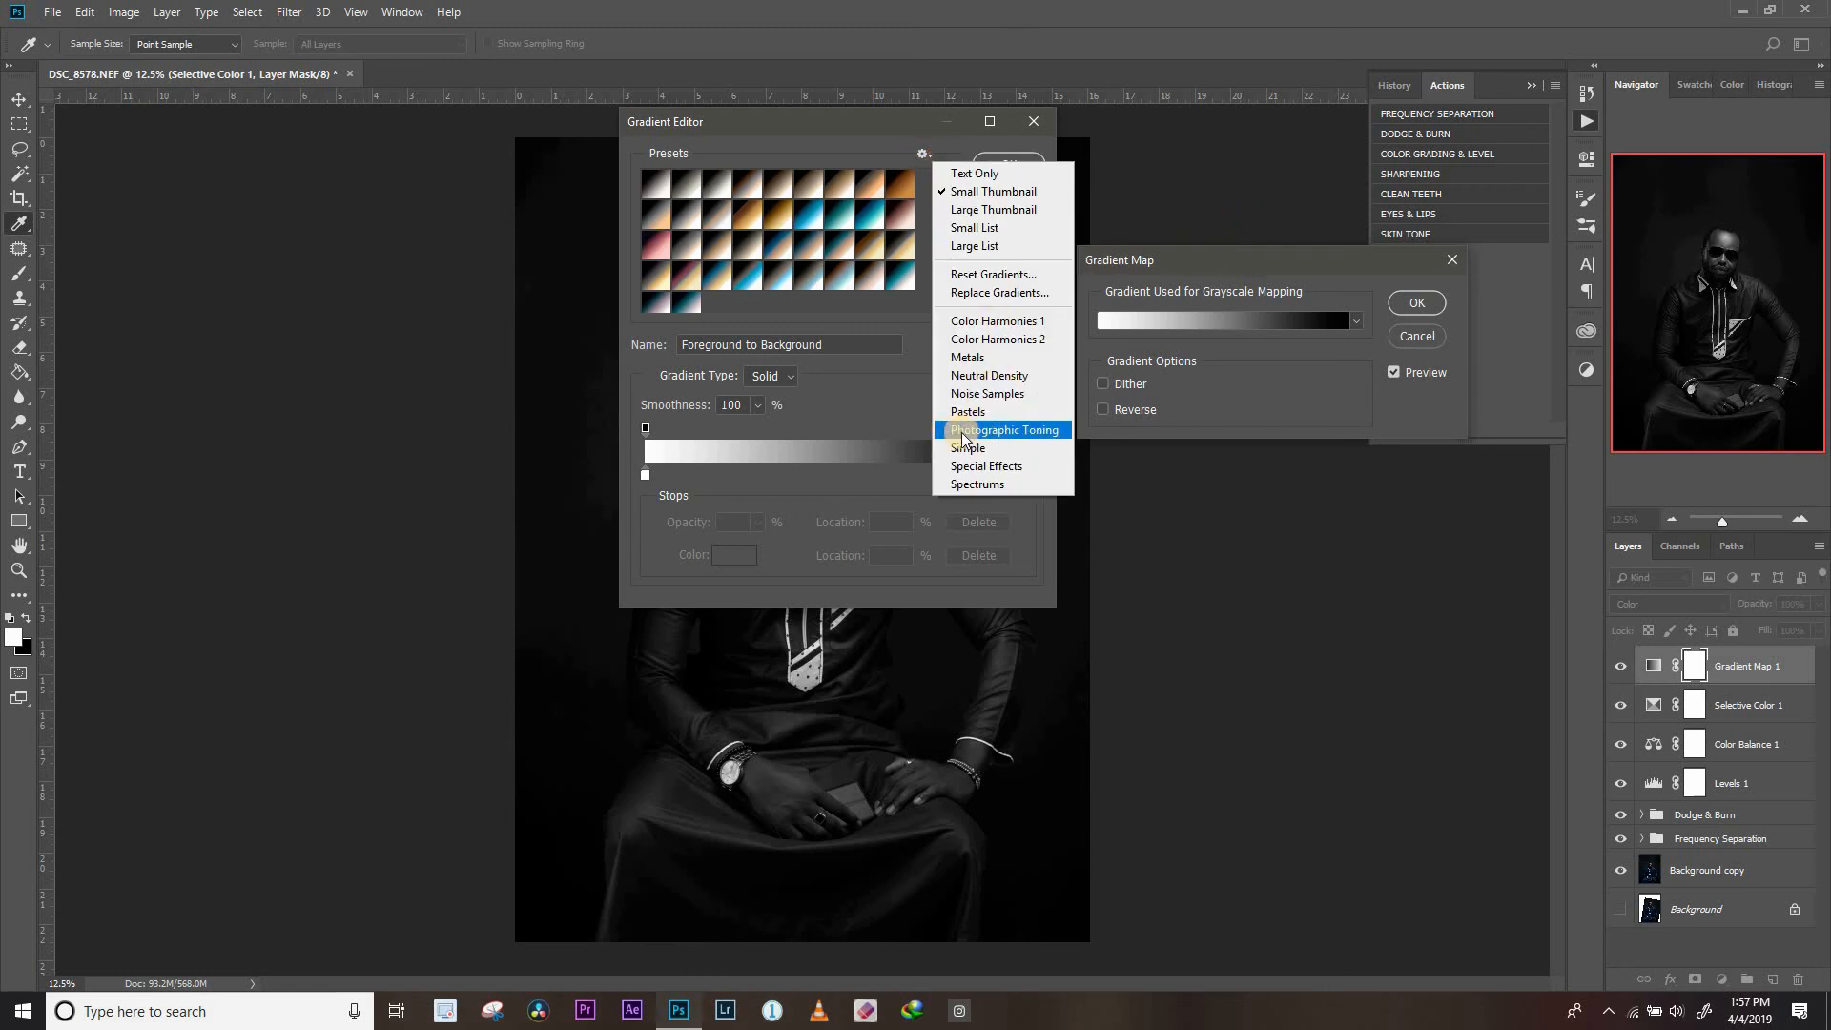
{"action": "left_click", "coordinate": [1002, 434]}
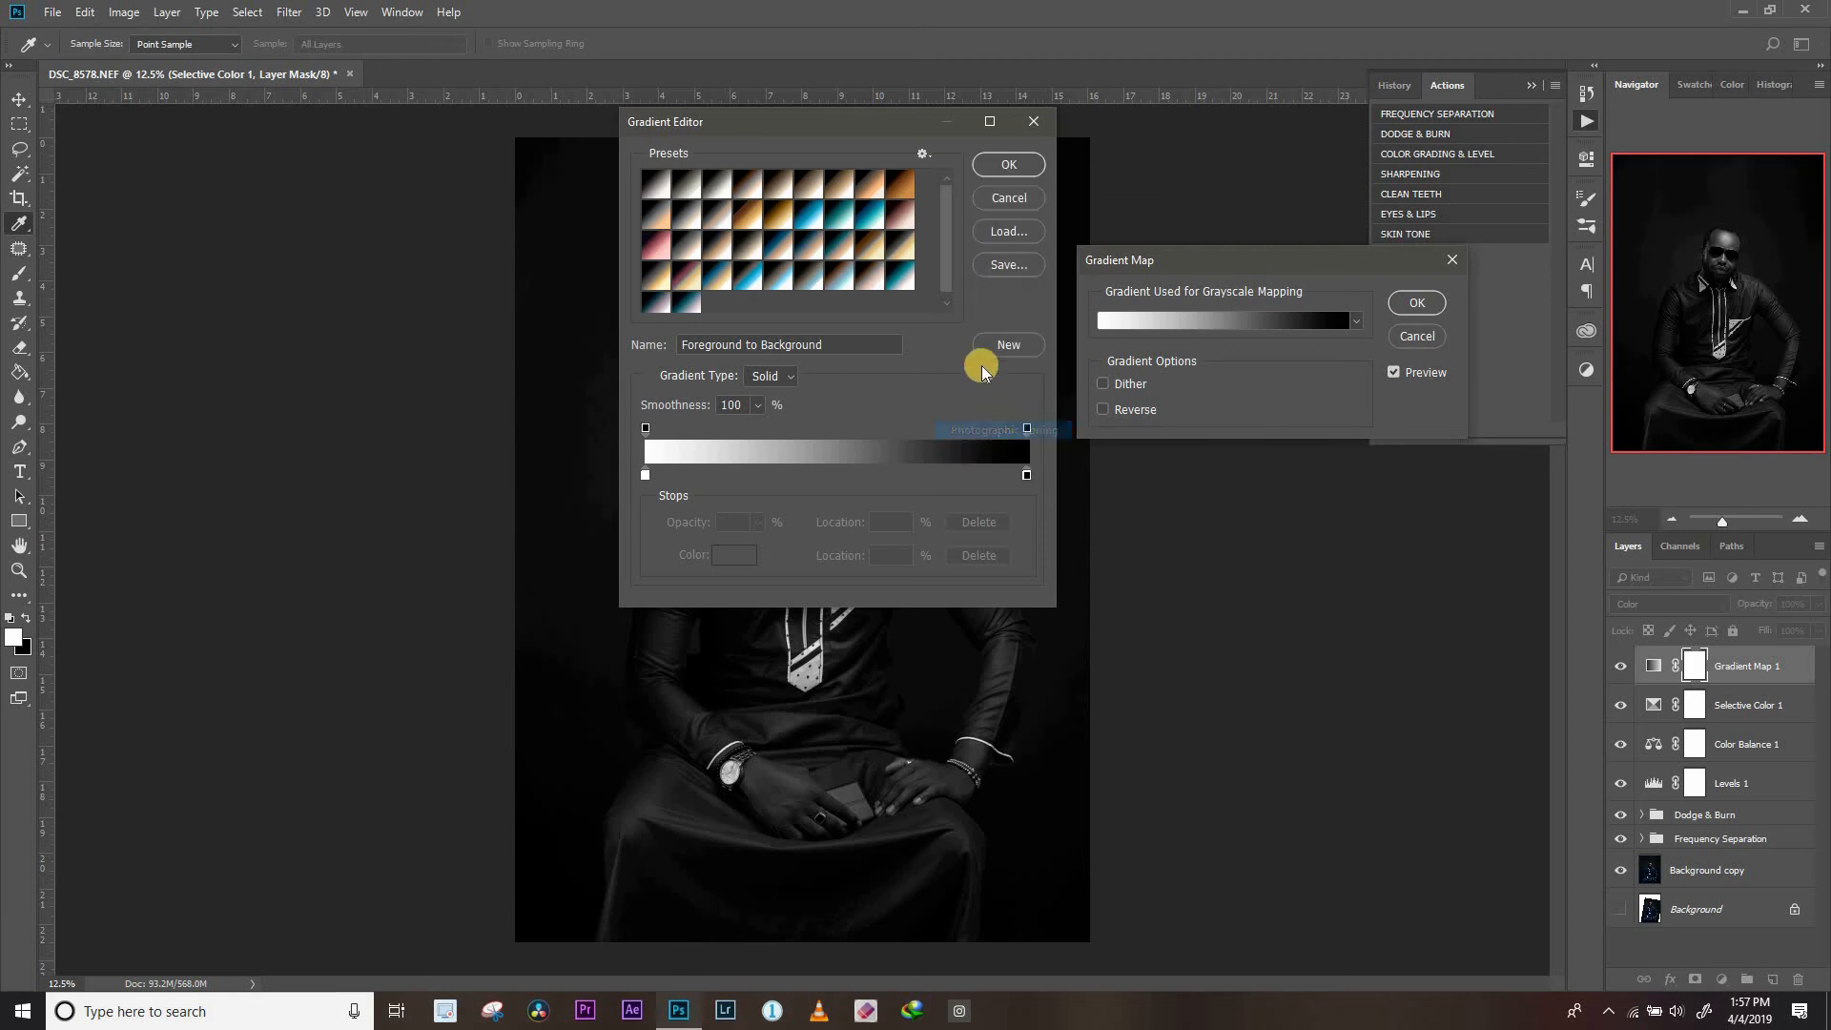
{"action": "left_click", "coordinate": [830, 373]}
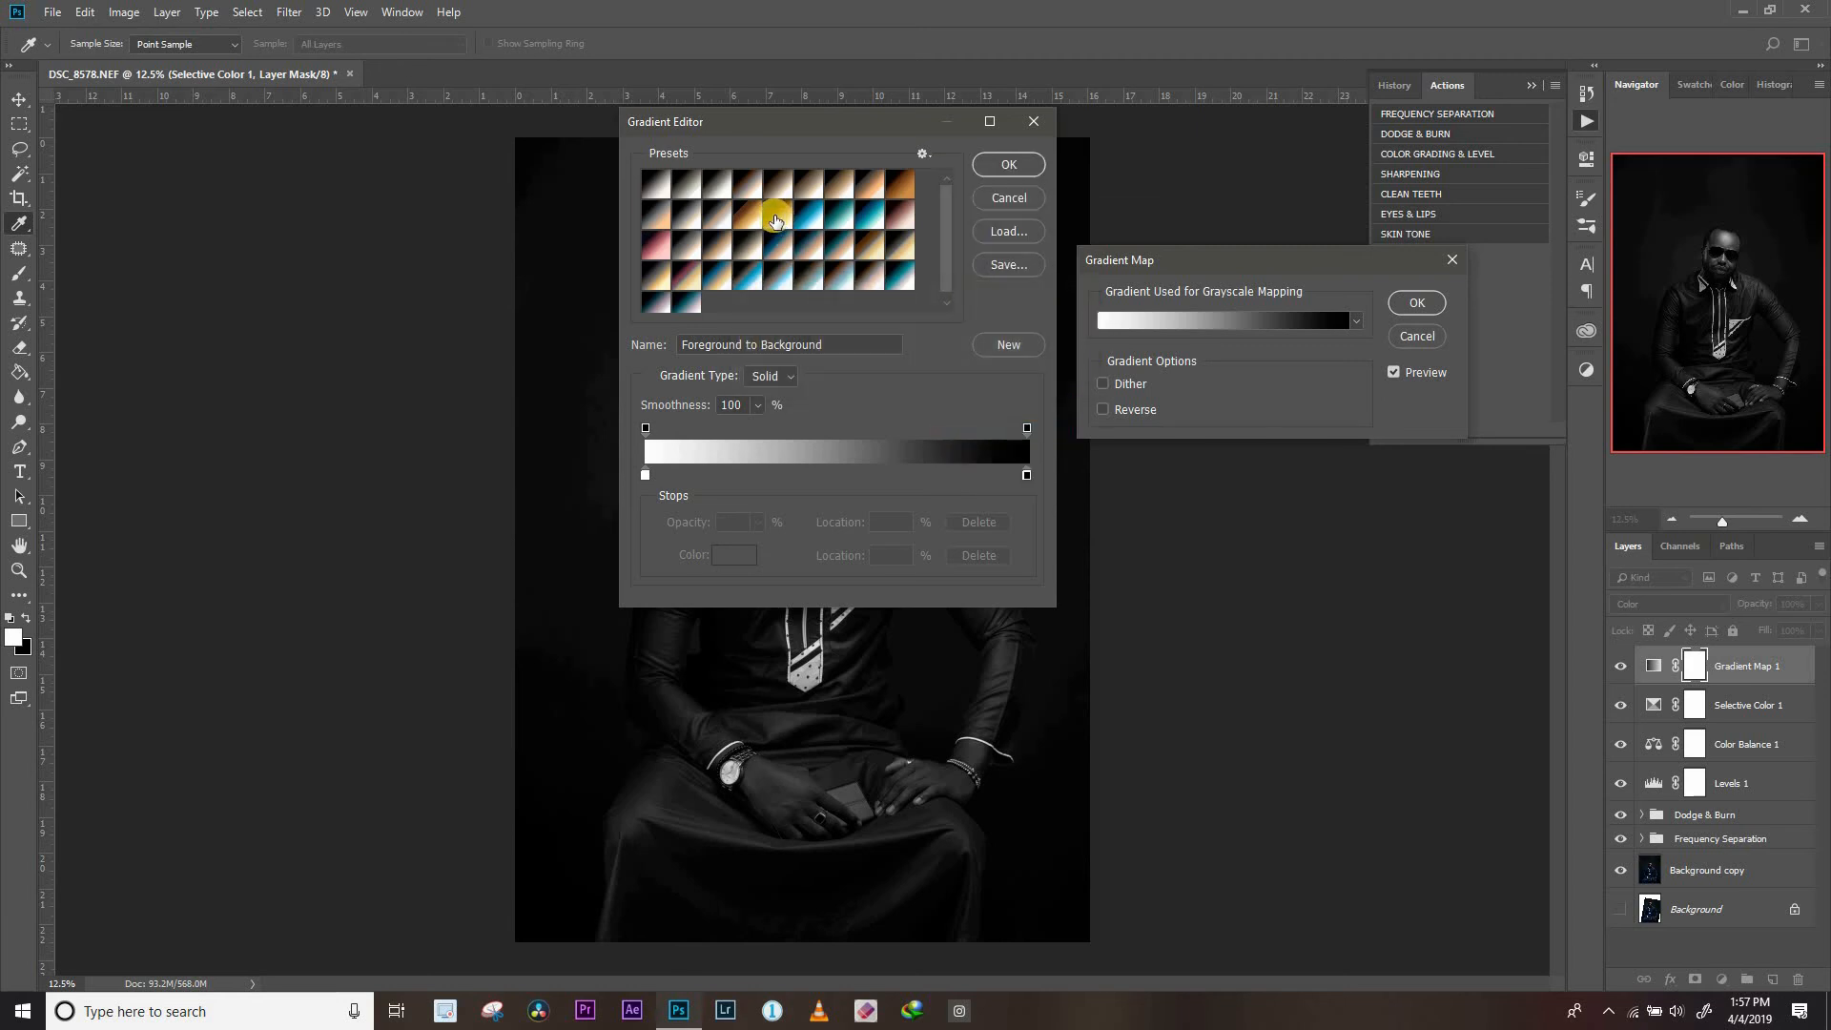
{"action": "left_click", "coordinate": [781, 218]}
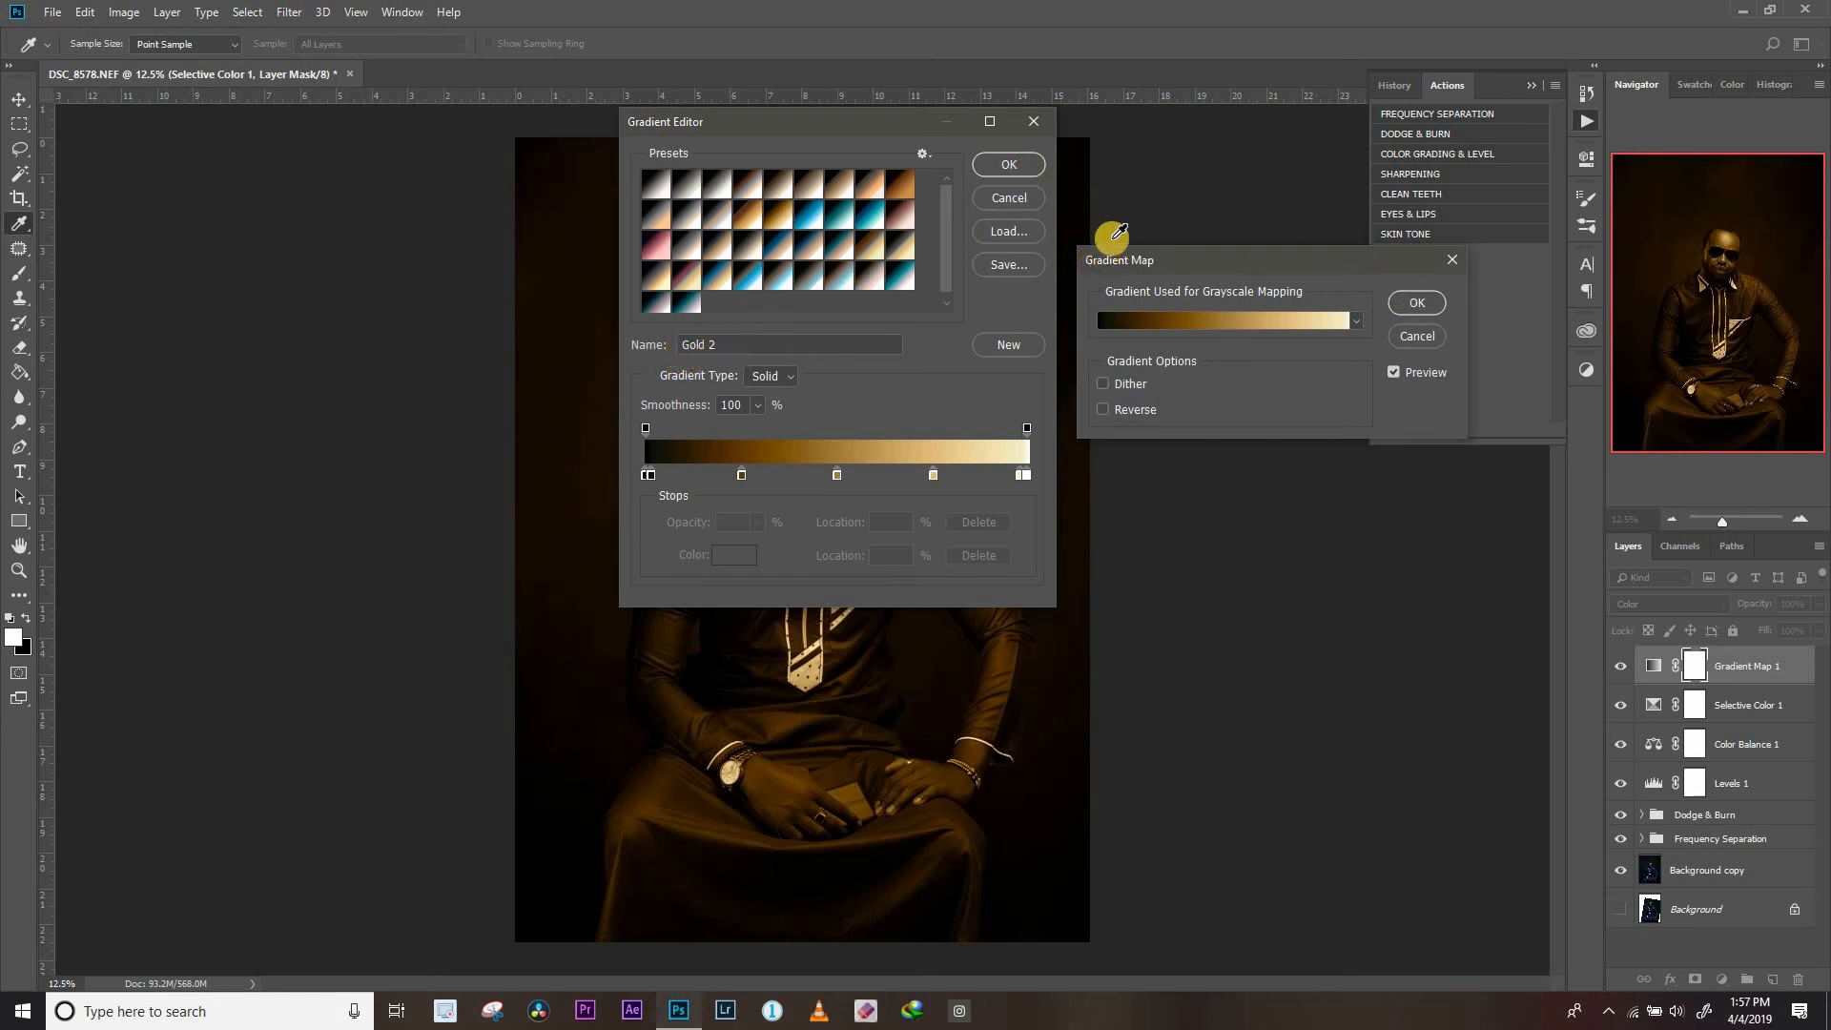
{"action": "left_click", "coordinate": [1009, 164]}
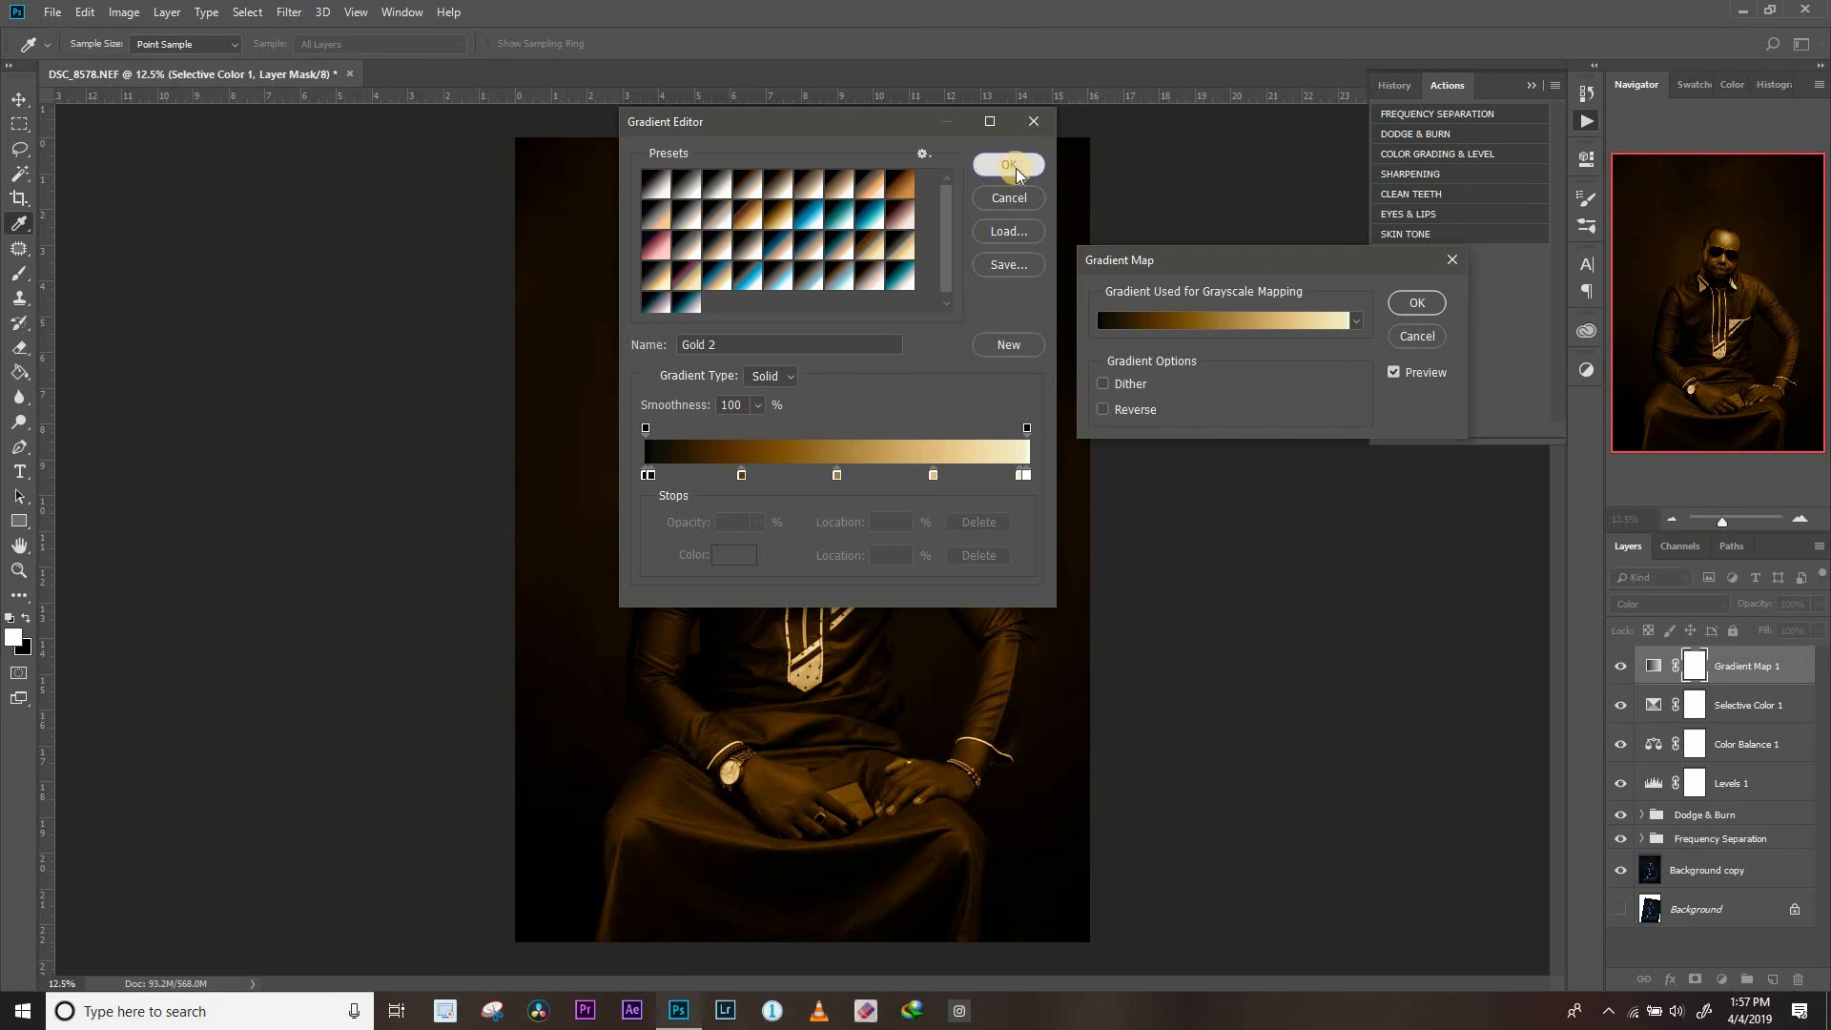
{"action": "left_click", "coordinate": [1418, 302]}
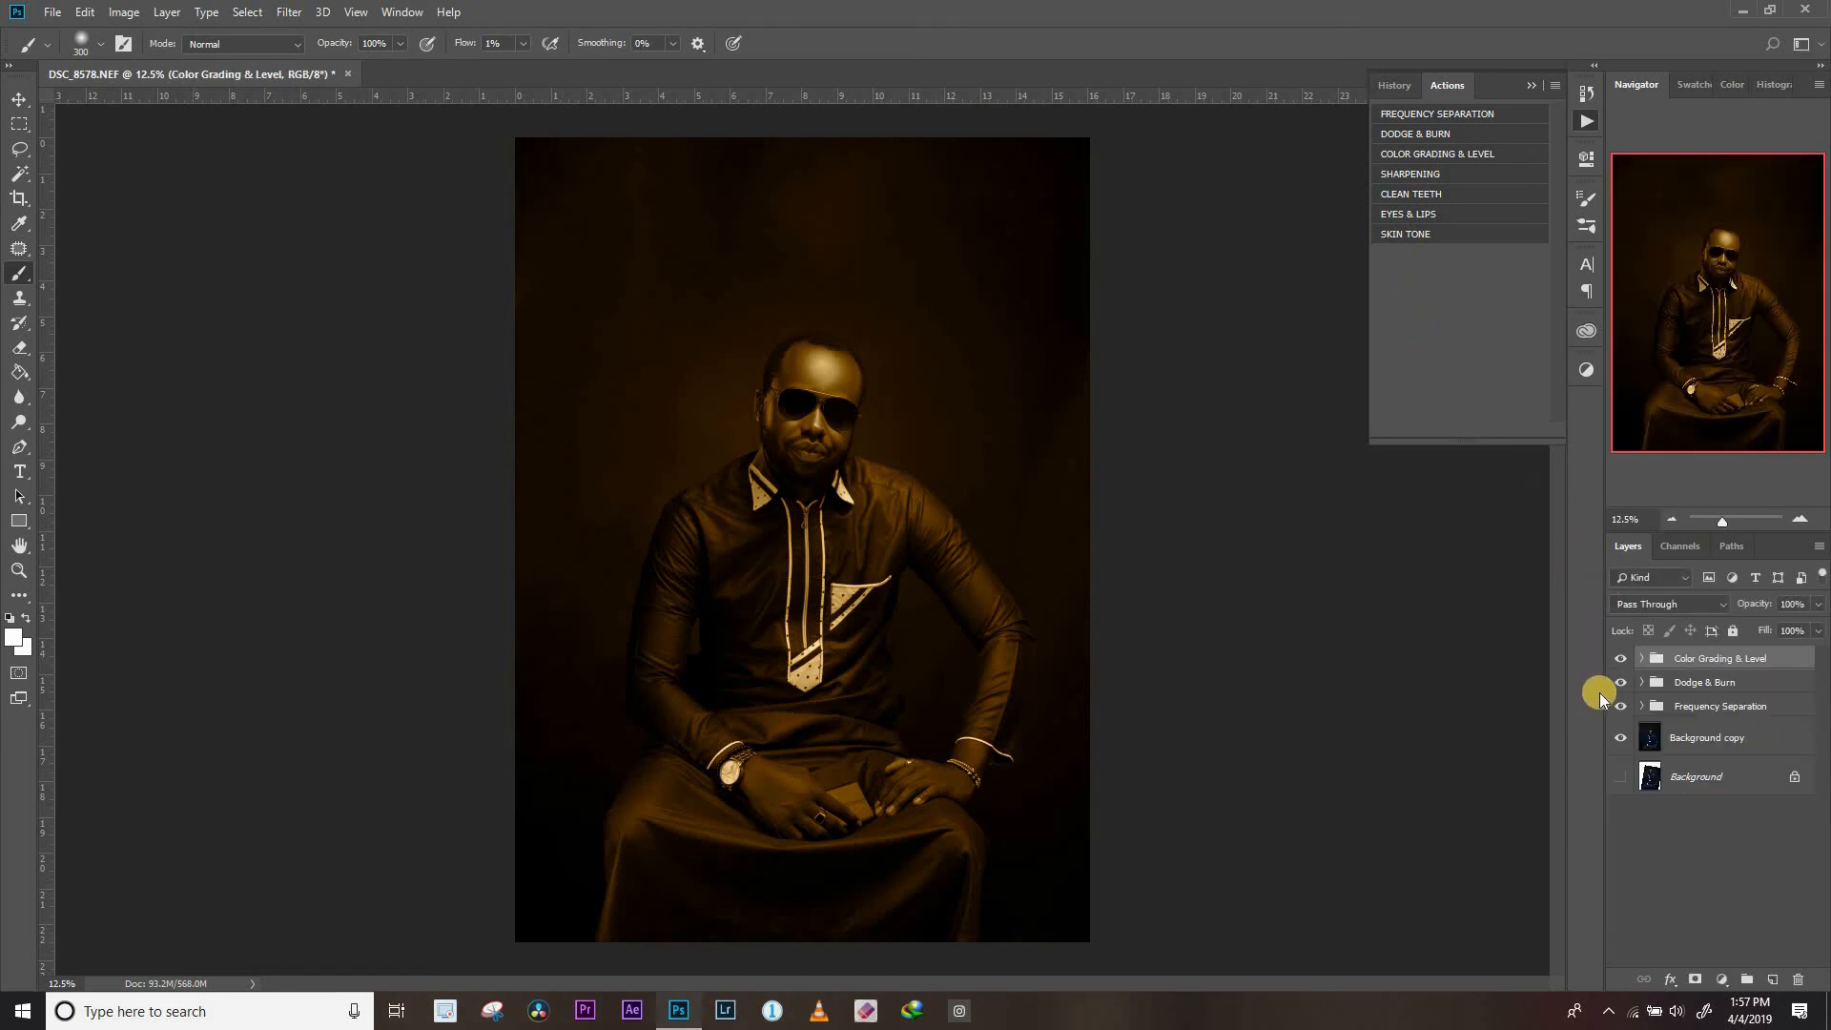
Expand the Color Grading & Level group and lower the Gradient Map 1 layer's opacity to 6%
{"action": "left_click", "coordinate": [1644, 660]}
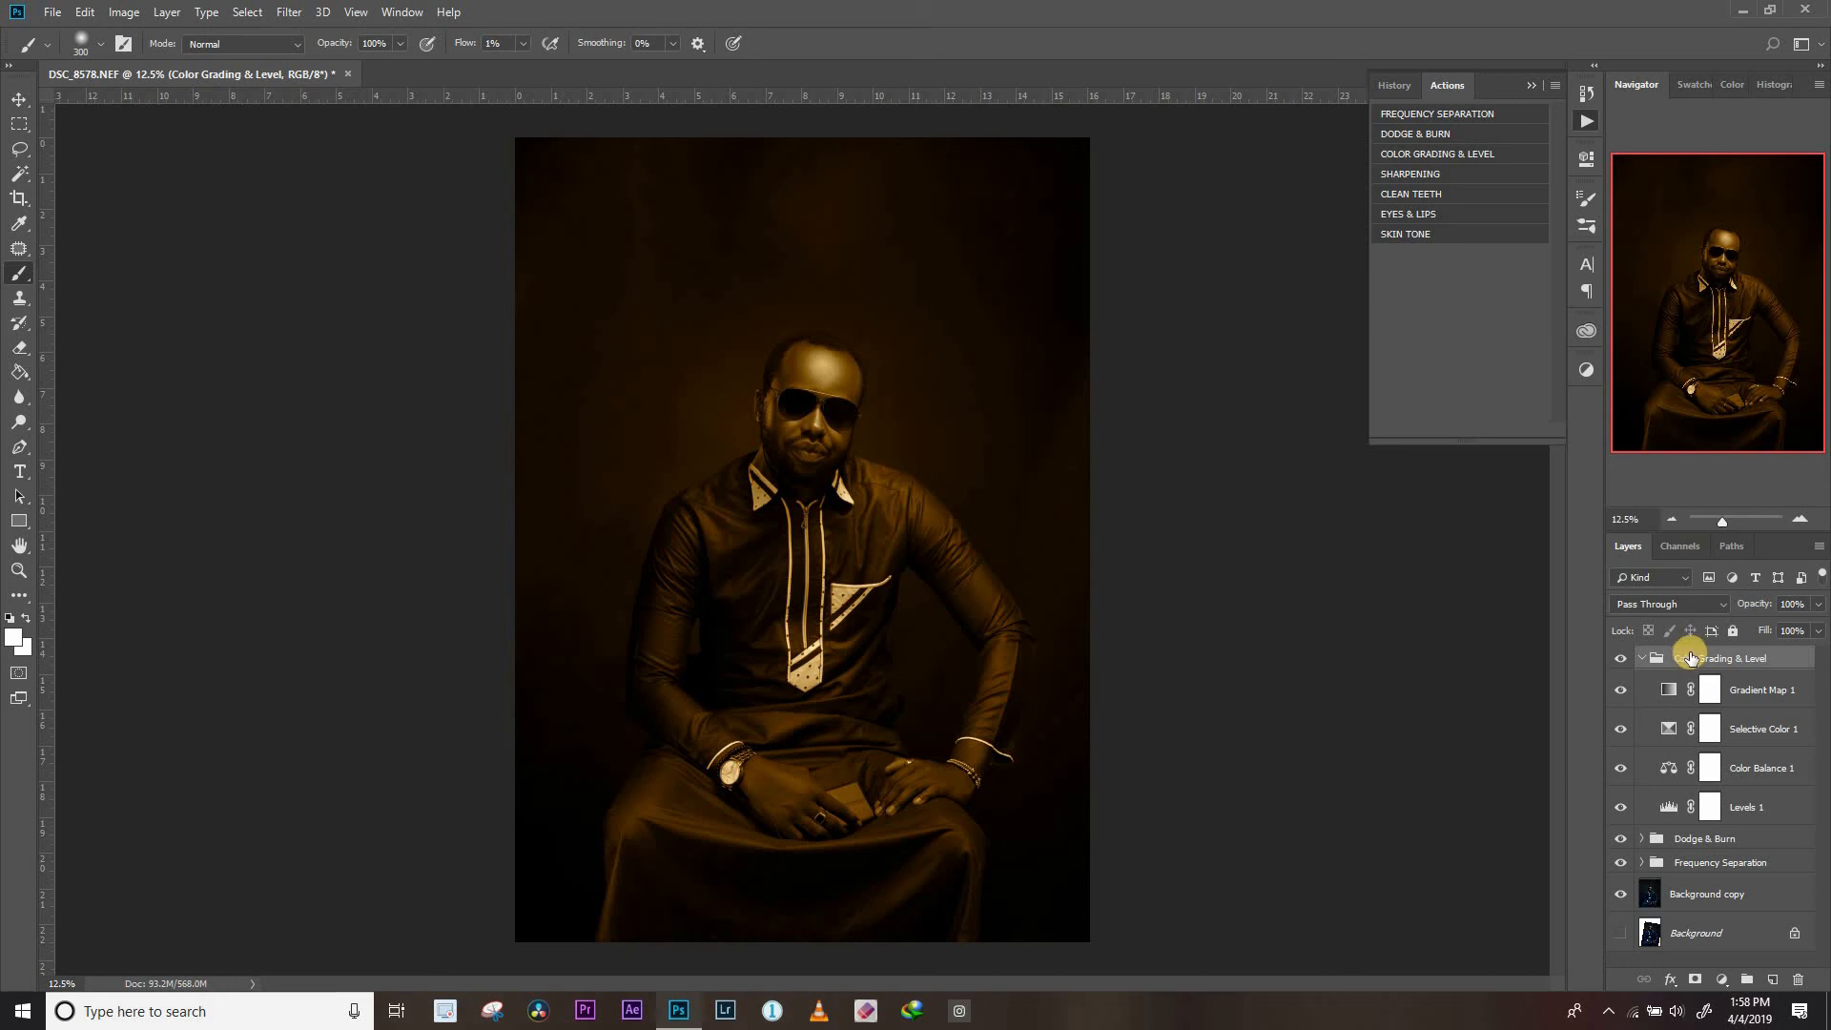
{"action": "left_click", "coordinate": [1737, 694]}
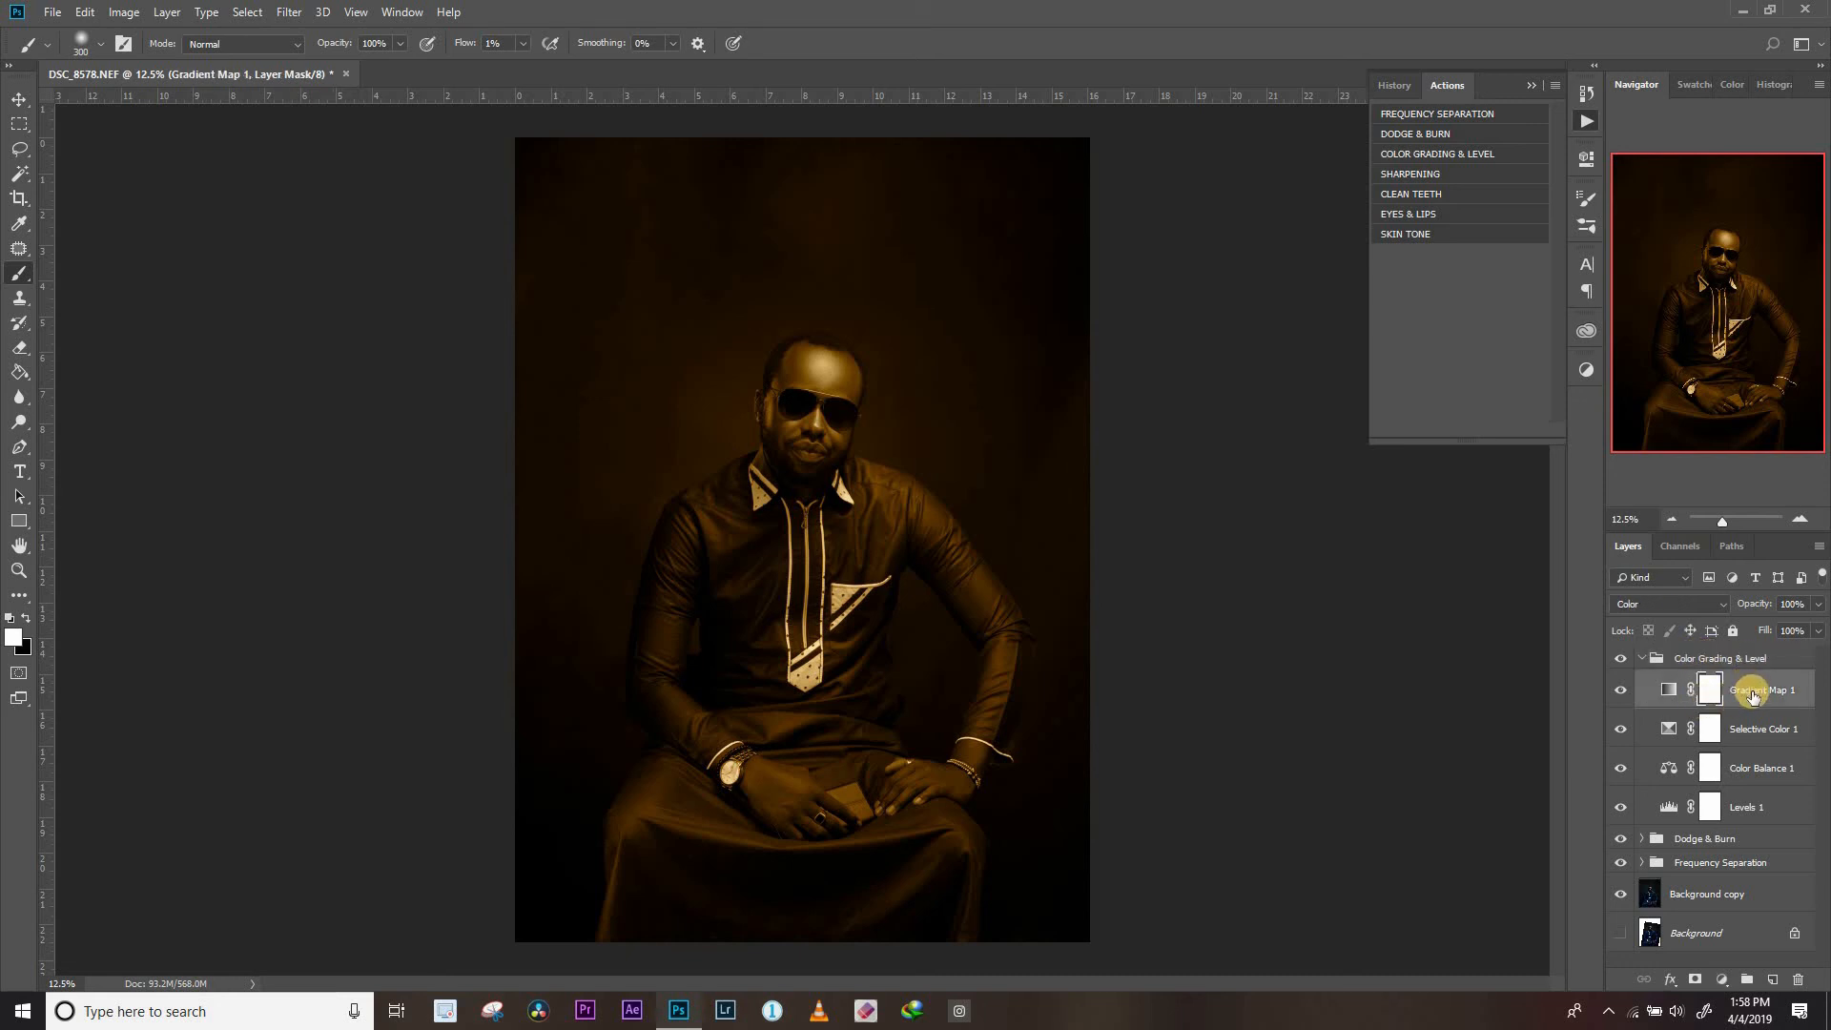
{"action": "left_click_drag", "start_coordinate": [1753, 604], "coordinate": [1569, 632]}
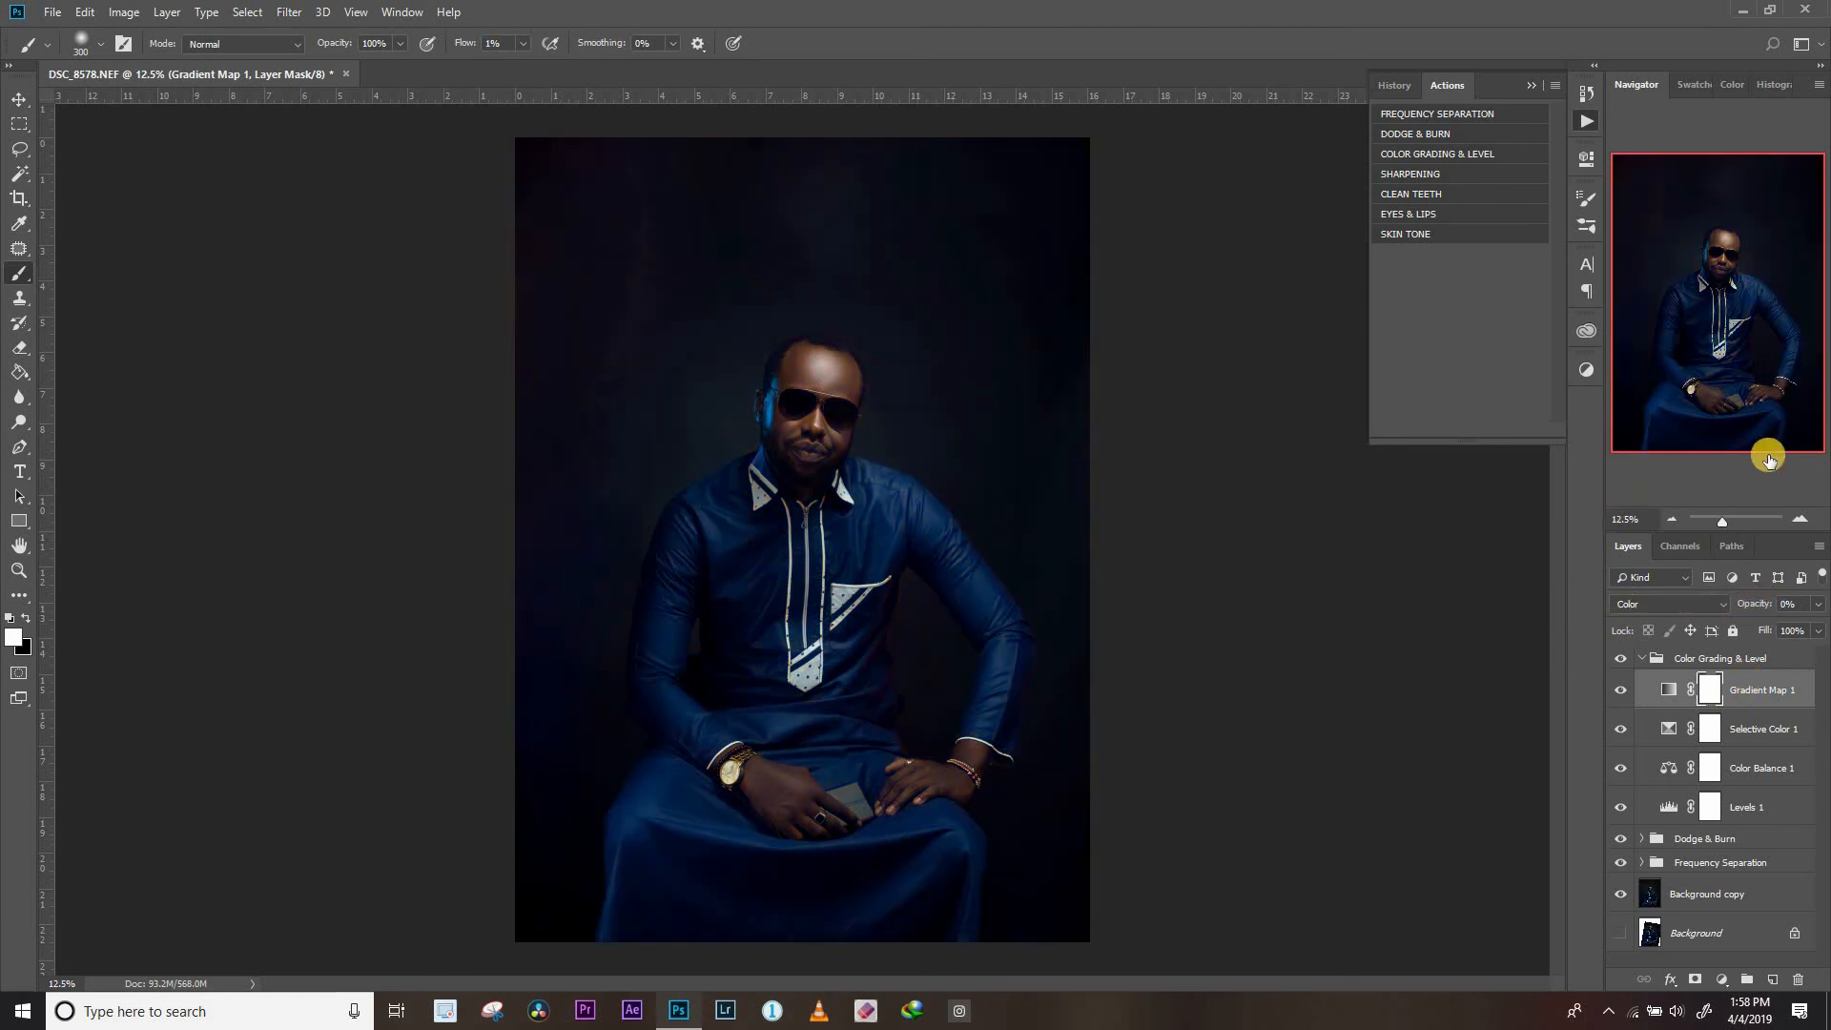
{"action": "left_click_drag", "start_coordinate": [1748, 608], "coordinate": [1749, 611]}
{"action": "left_click_drag", "start_coordinate": [1751, 611], "coordinate": [1754, 612]}
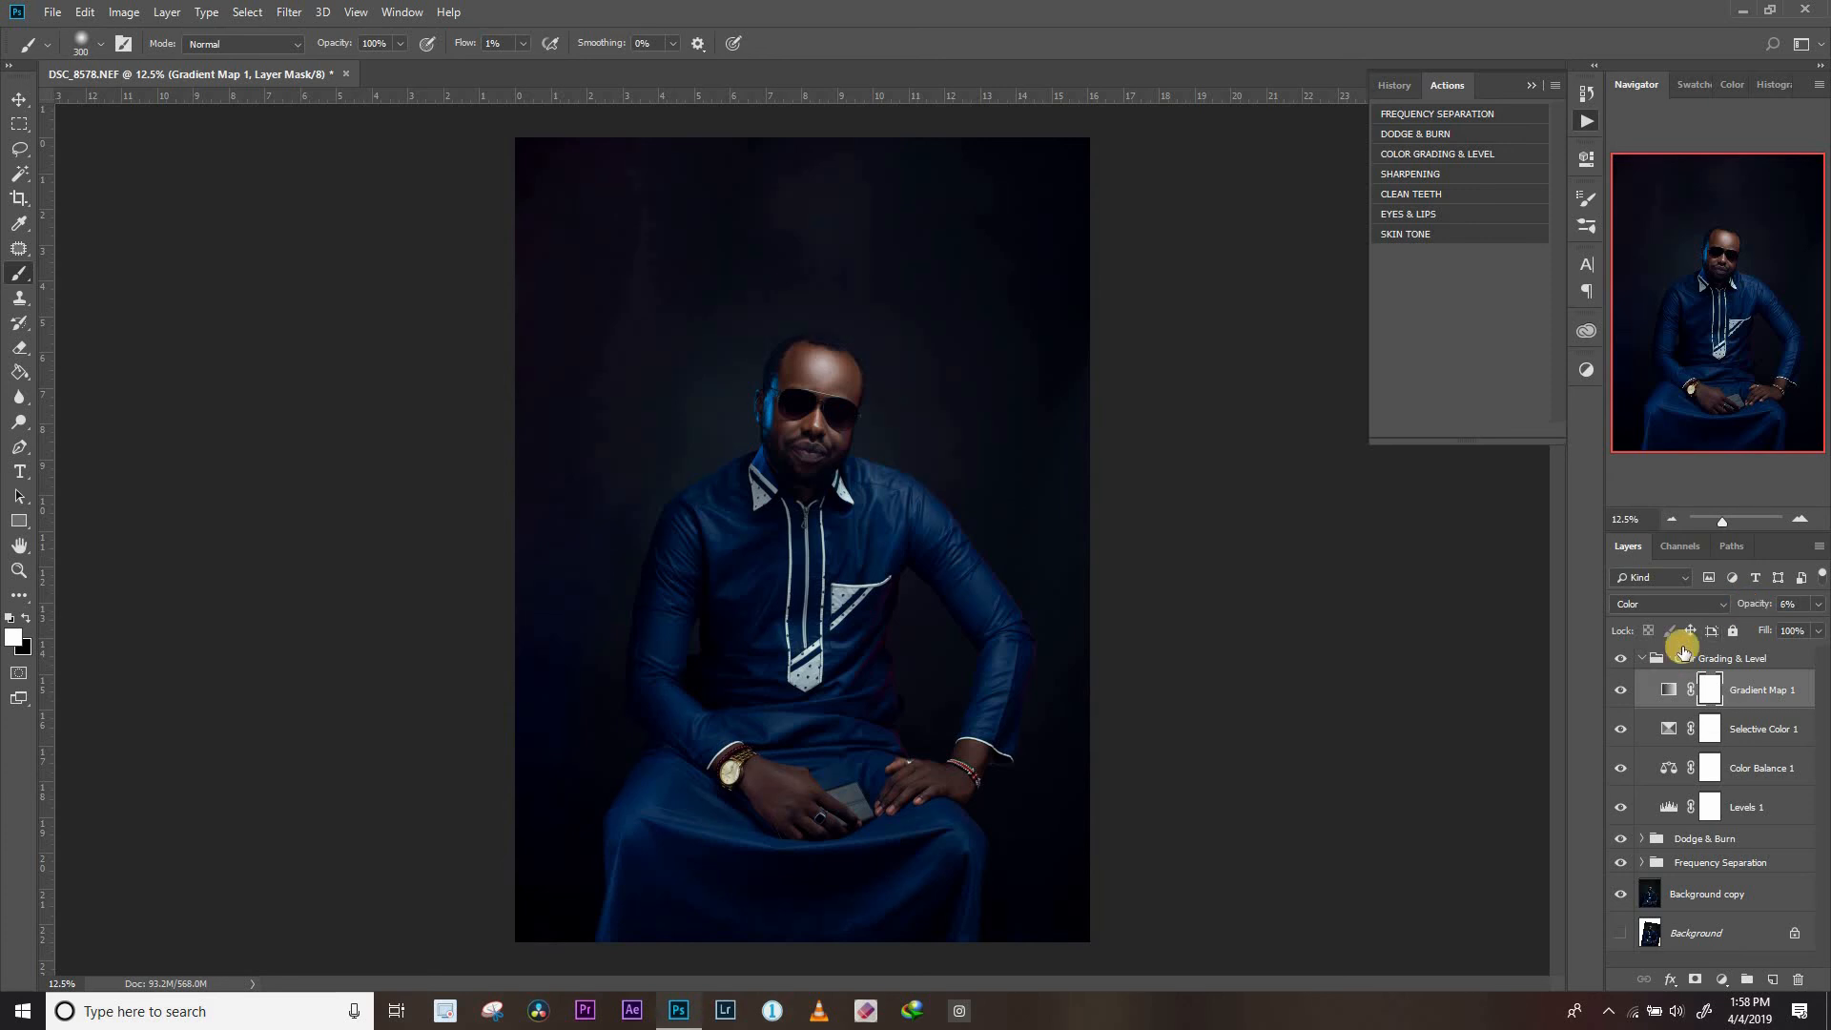
Compare the image with and without Gradient Map 1, set its opacity to 5%, and collapse the group
{"action": "left_click", "coordinate": [1624, 690]}
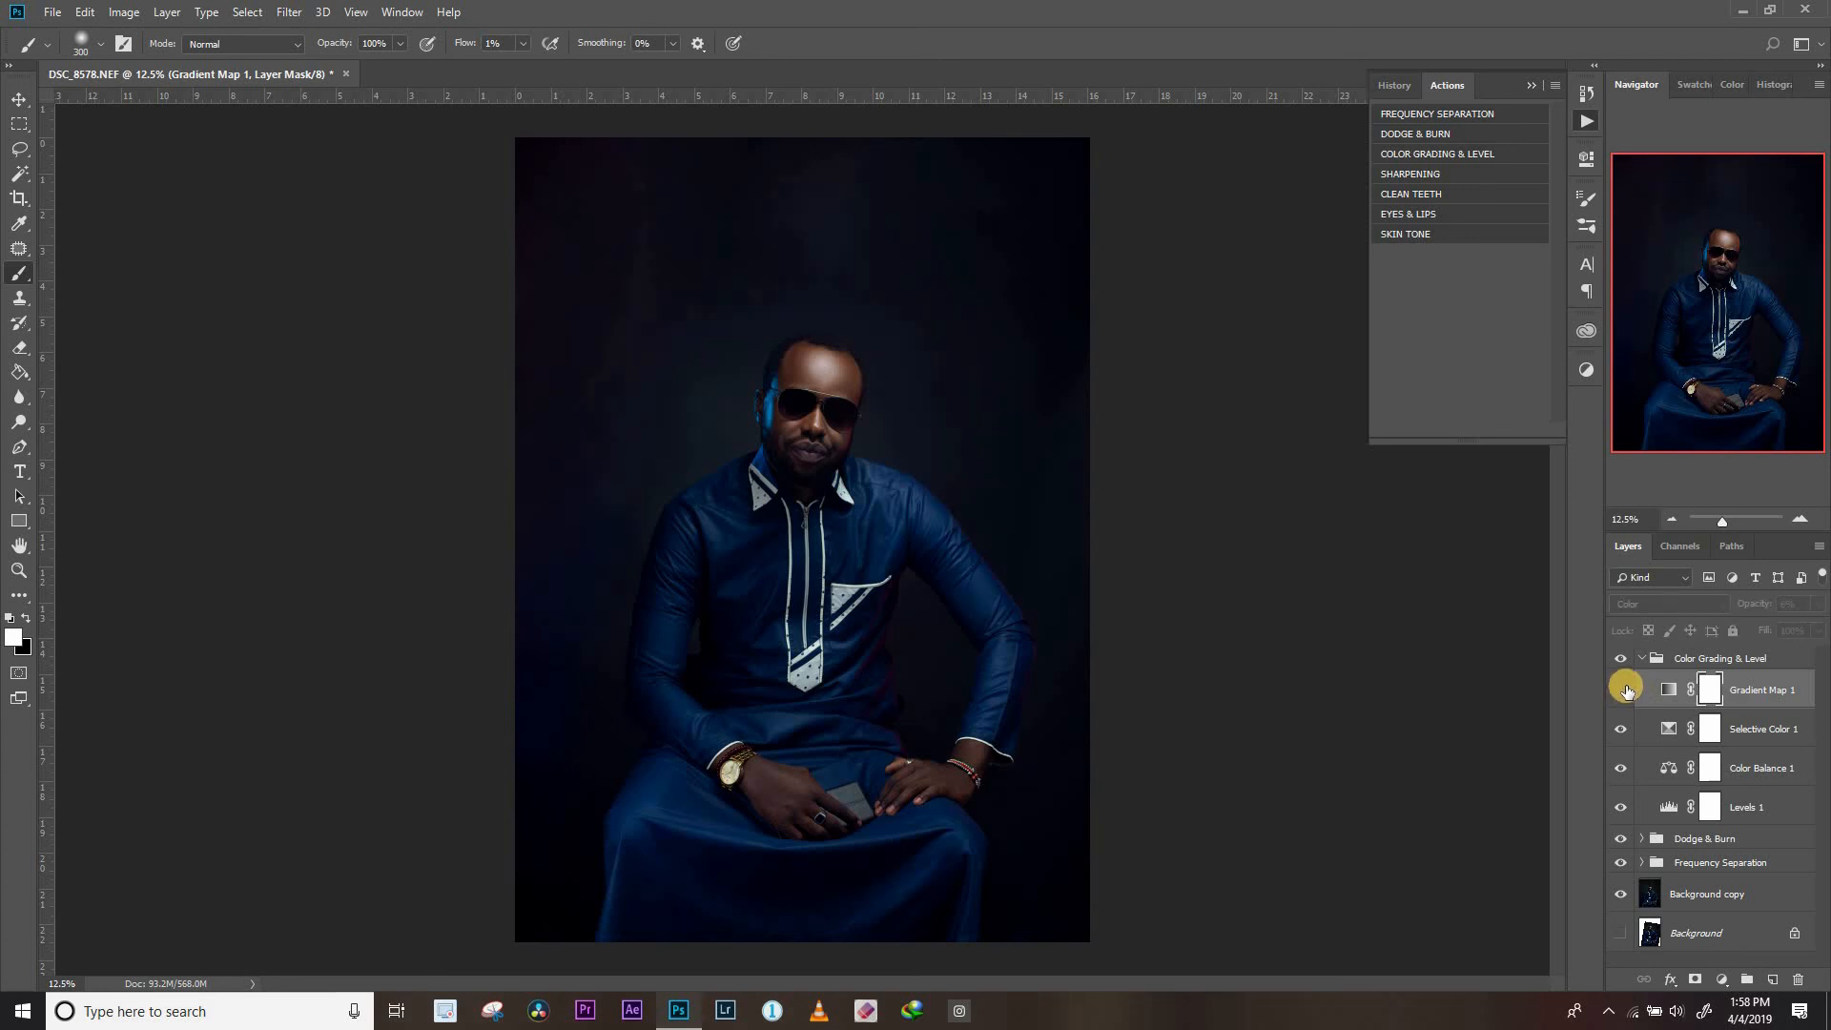
{"action": "left_click", "coordinate": [1624, 690]}
{"action": "left_click", "coordinate": [1625, 686]}
{"action": "left_click", "coordinate": [1626, 686]}
{"action": "left_click_drag", "start_coordinate": [1763, 608], "coordinate": [1760, 609]}
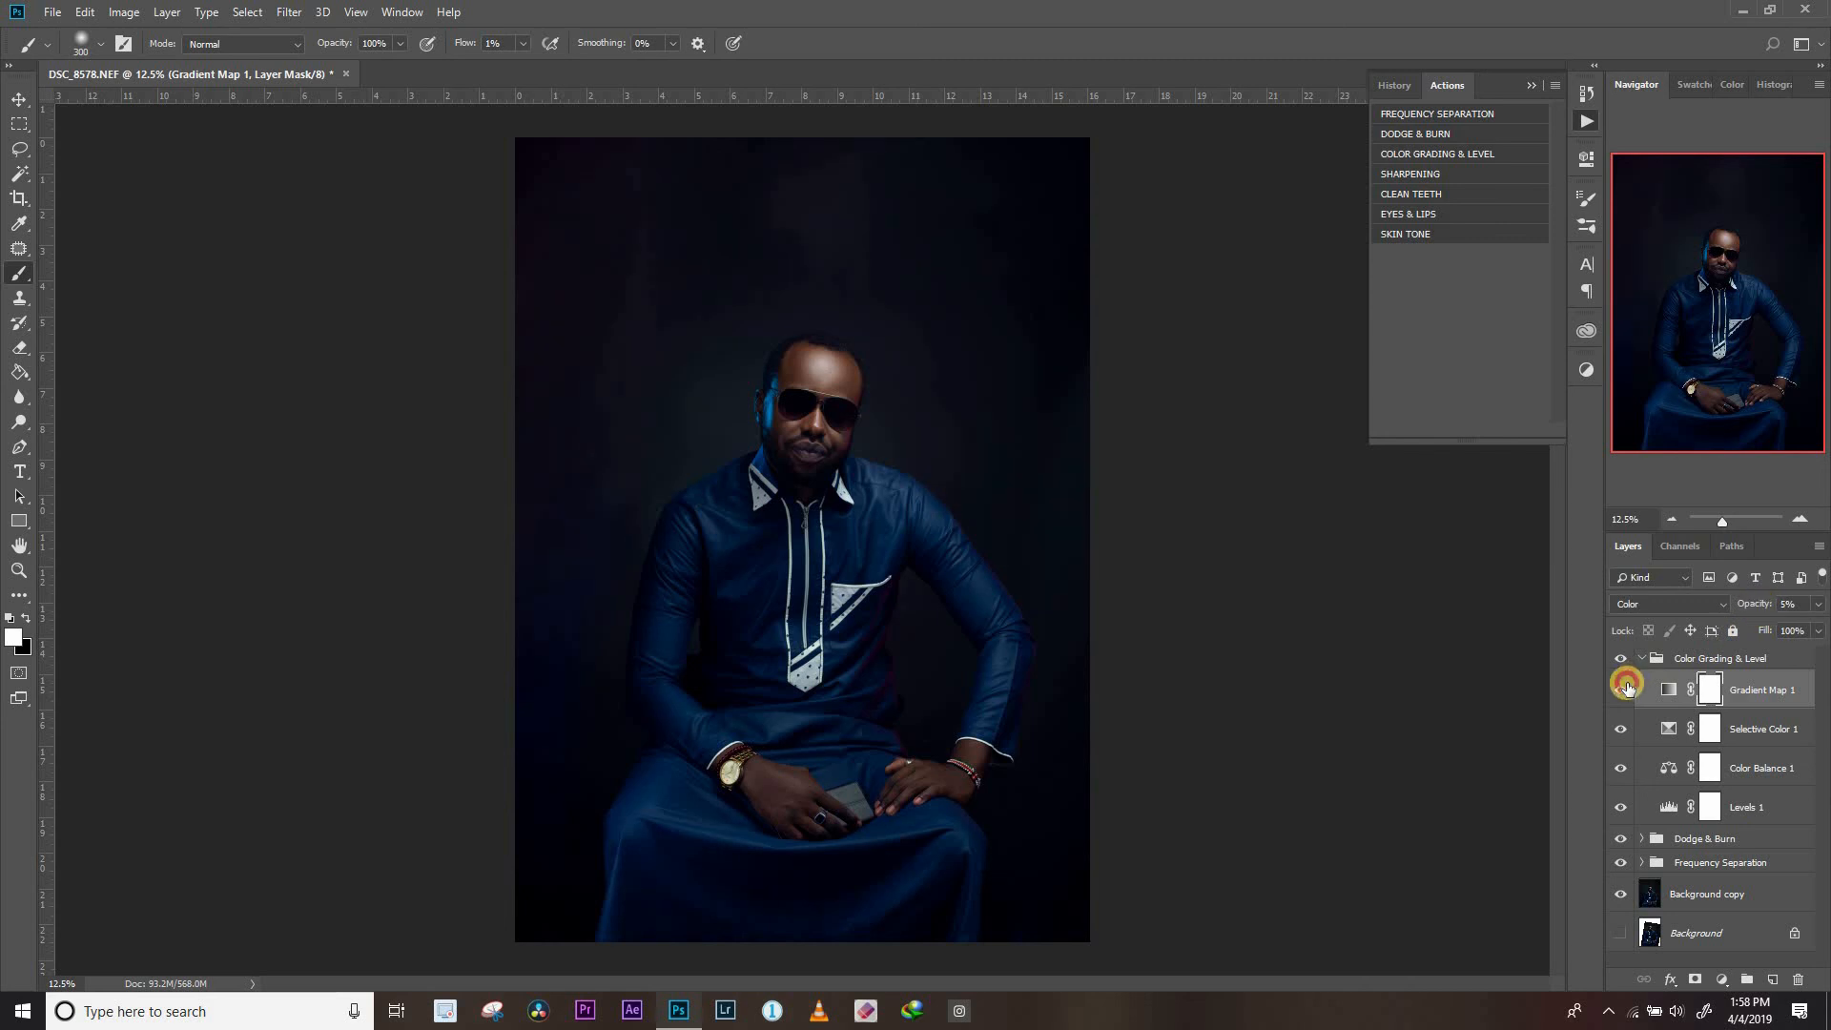
{"action": "left_click", "coordinate": [1642, 658]}
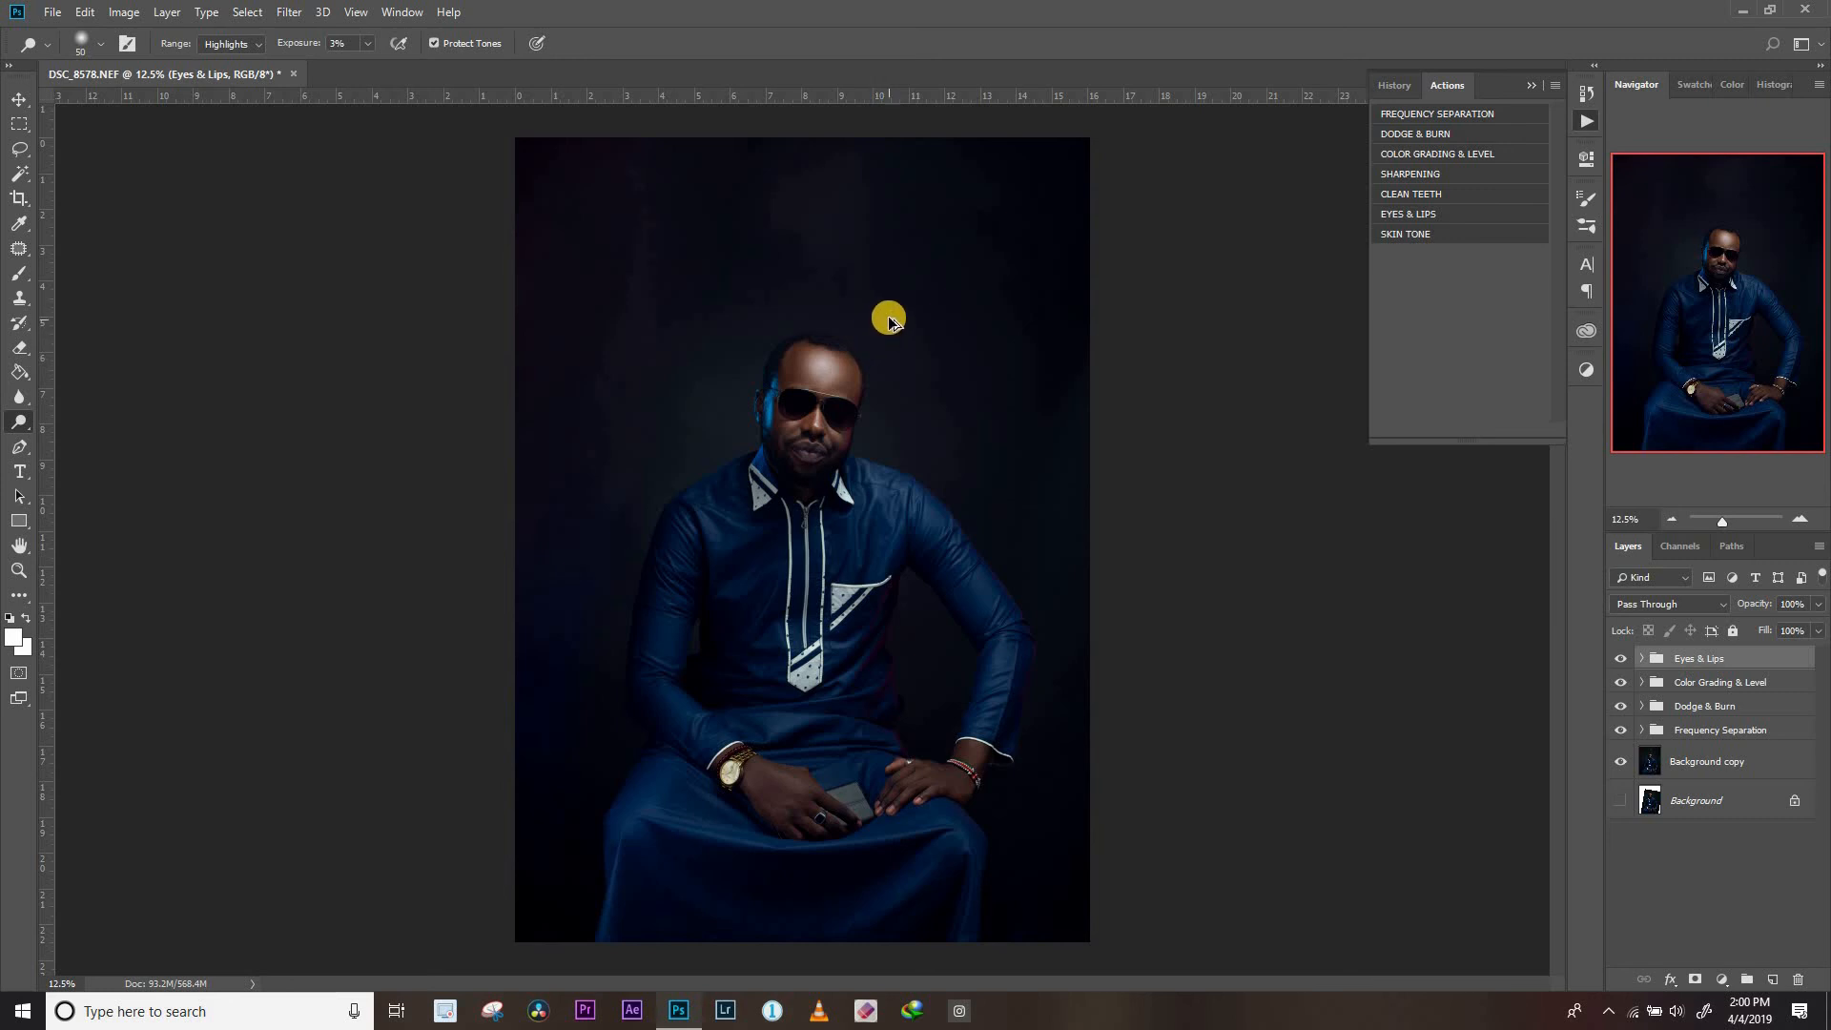
Stamp all visible layers into a new merged layer and open it in the Liquify filter
{"action": "key", "text": "ctrl+shift+alt+e"}
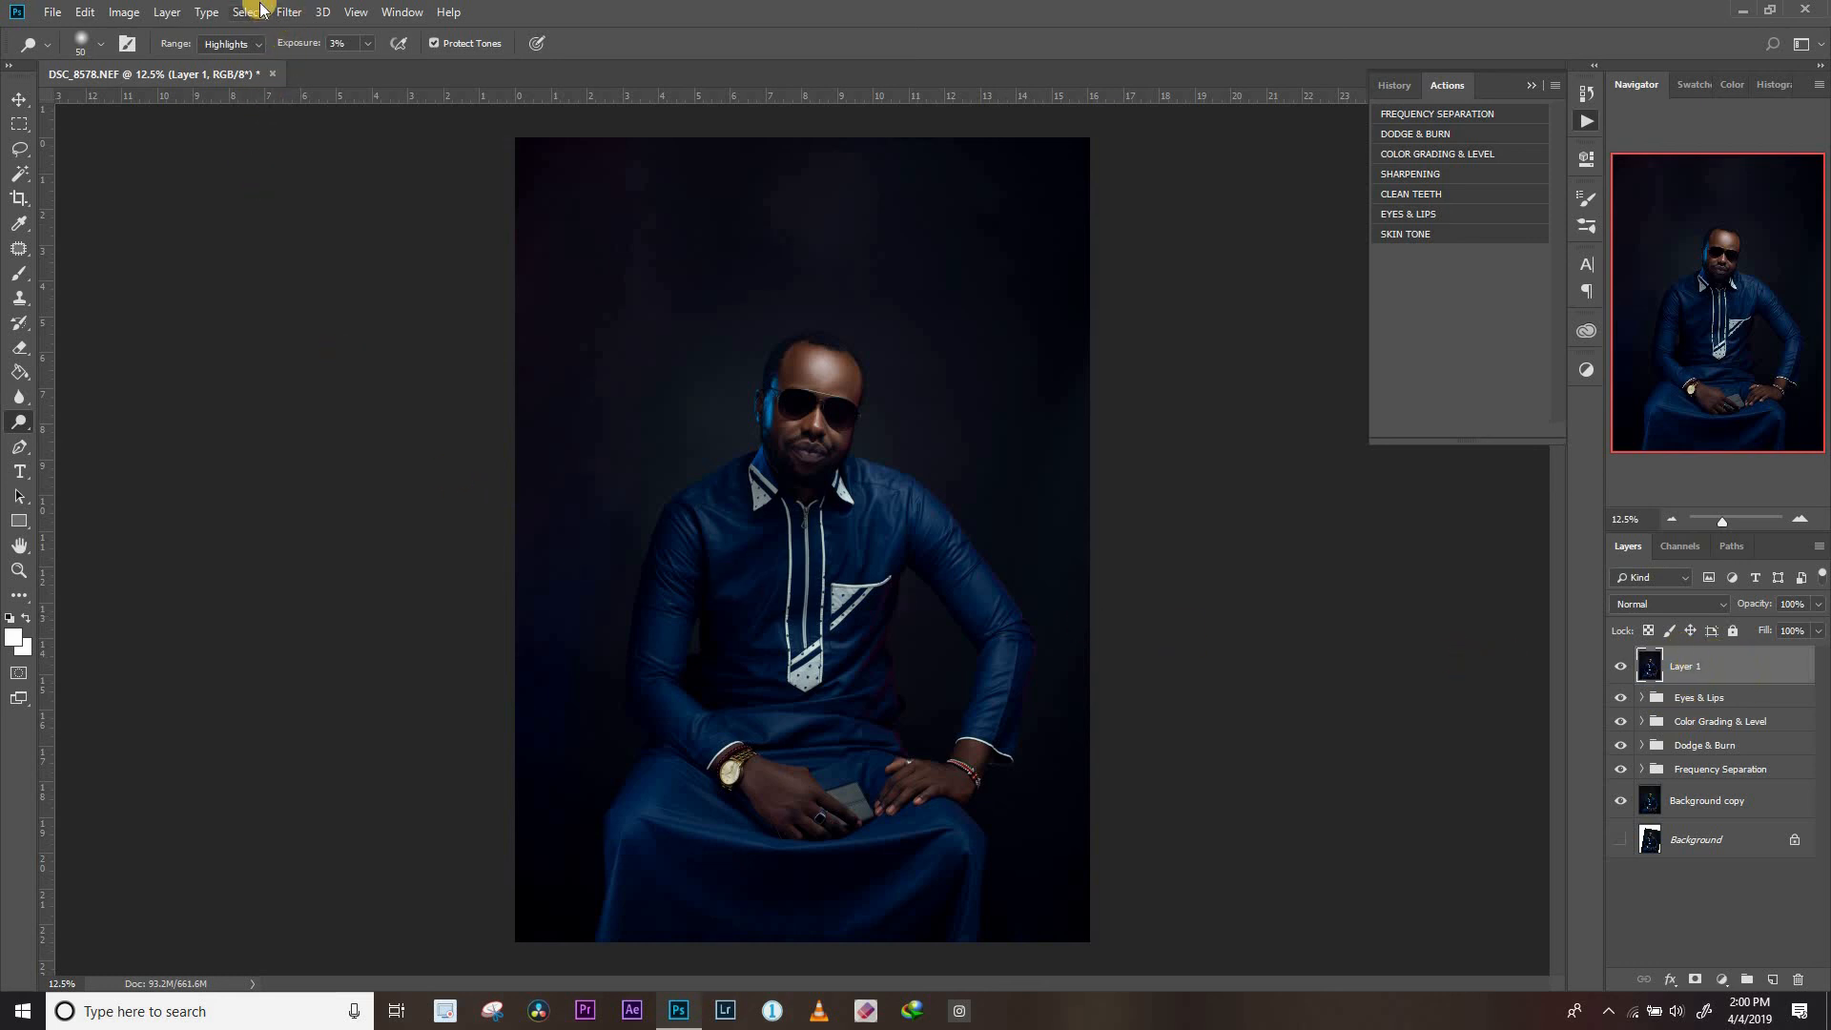
{"action": "left_click", "coordinate": [288, 11]}
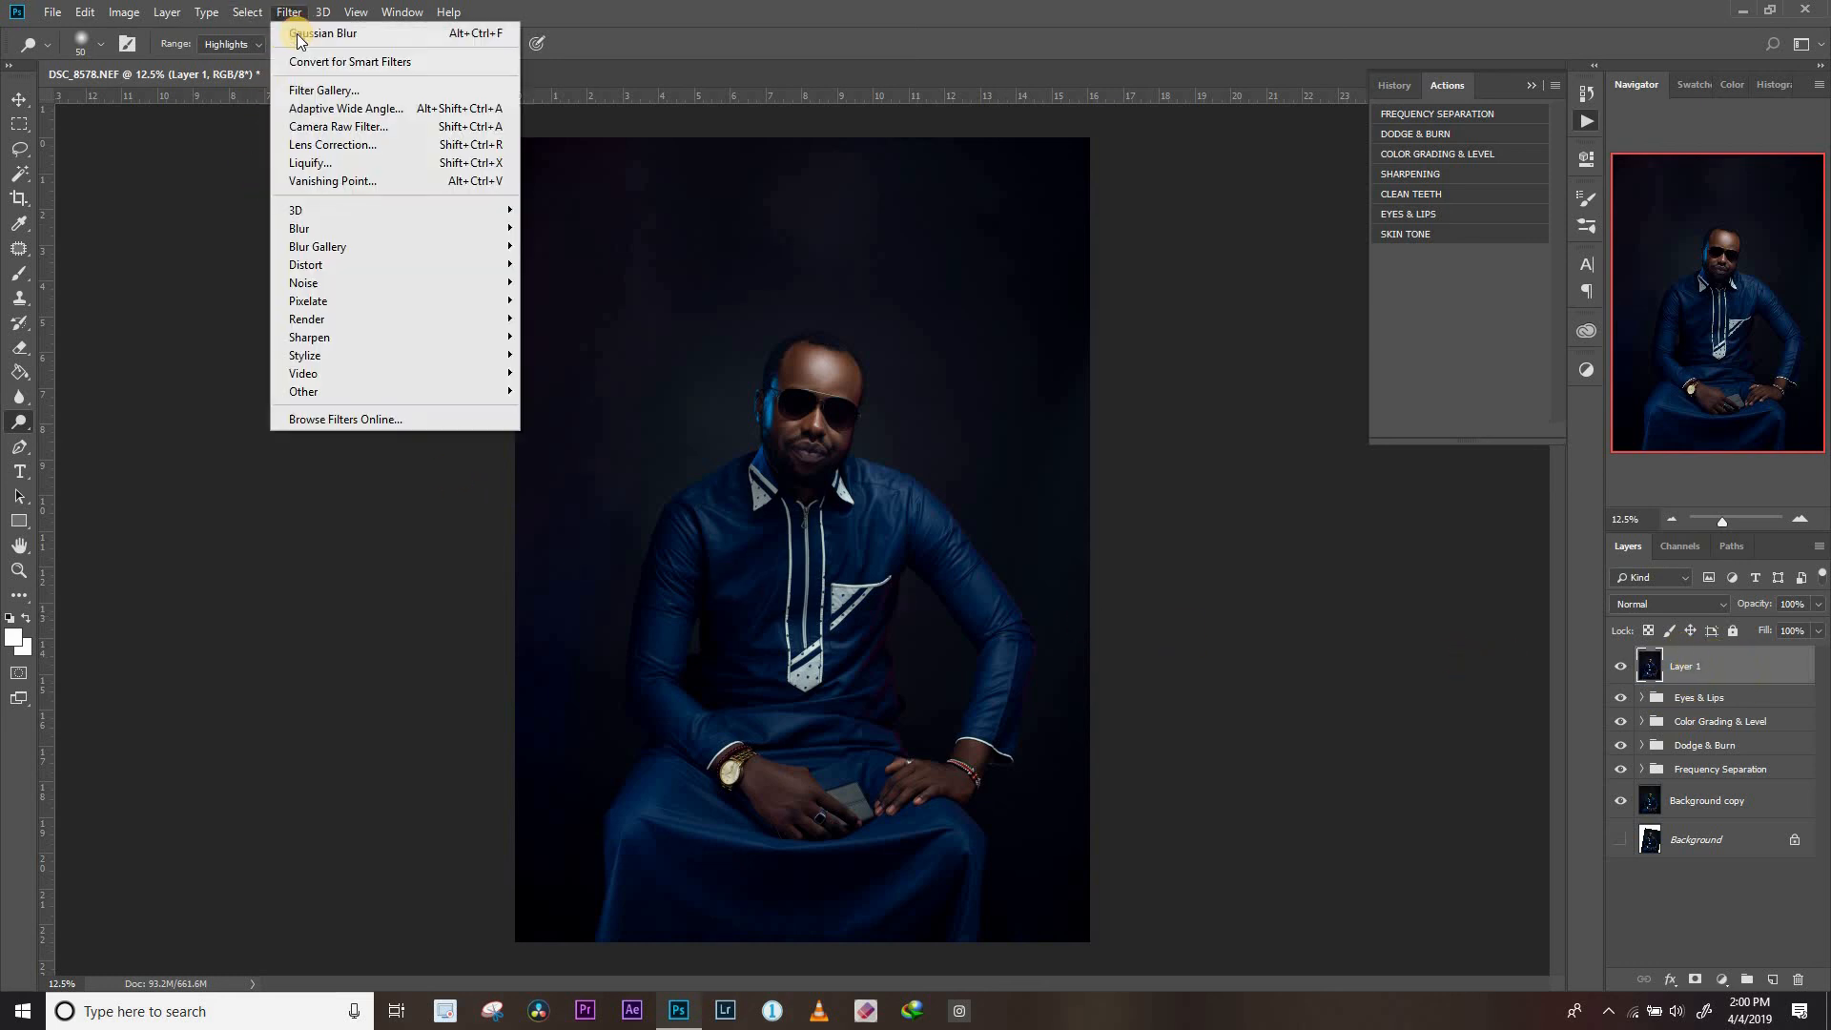
{"action": "left_click", "coordinate": [316, 164]}
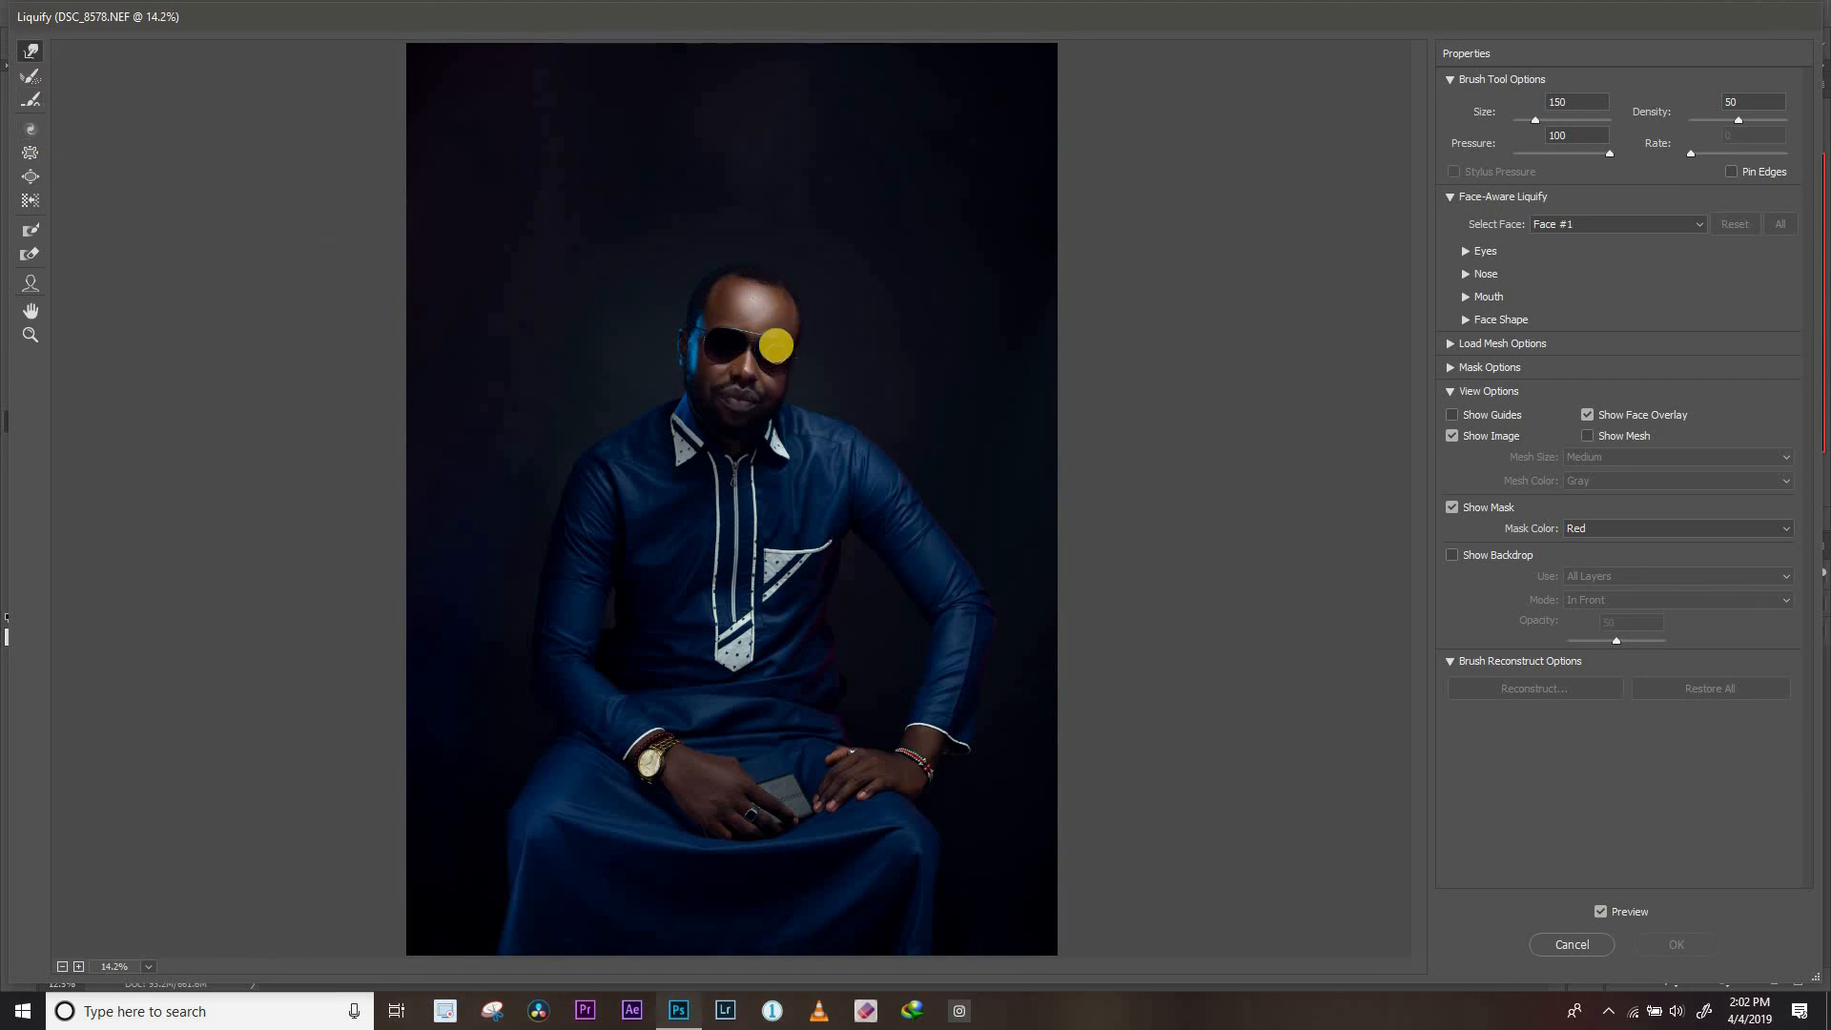
Enlarge the Forward Warp brush to size 600 and reshape the side of the man's head near the temple
{"action": "key", "text": "bracketright"}
{"action": "key", "text": "bracketright"}
{"action": "key", "text": "bracketright"}
{"action": "key", "text": "bracketright"}
{"action": "key", "text": "bracketright"}
{"action": "key", "text": "bracketright"}
{"action": "key", "text": "bracketright"}
{"action": "key", "text": "bracketright"}
{"action": "key", "text": "bracketright"}
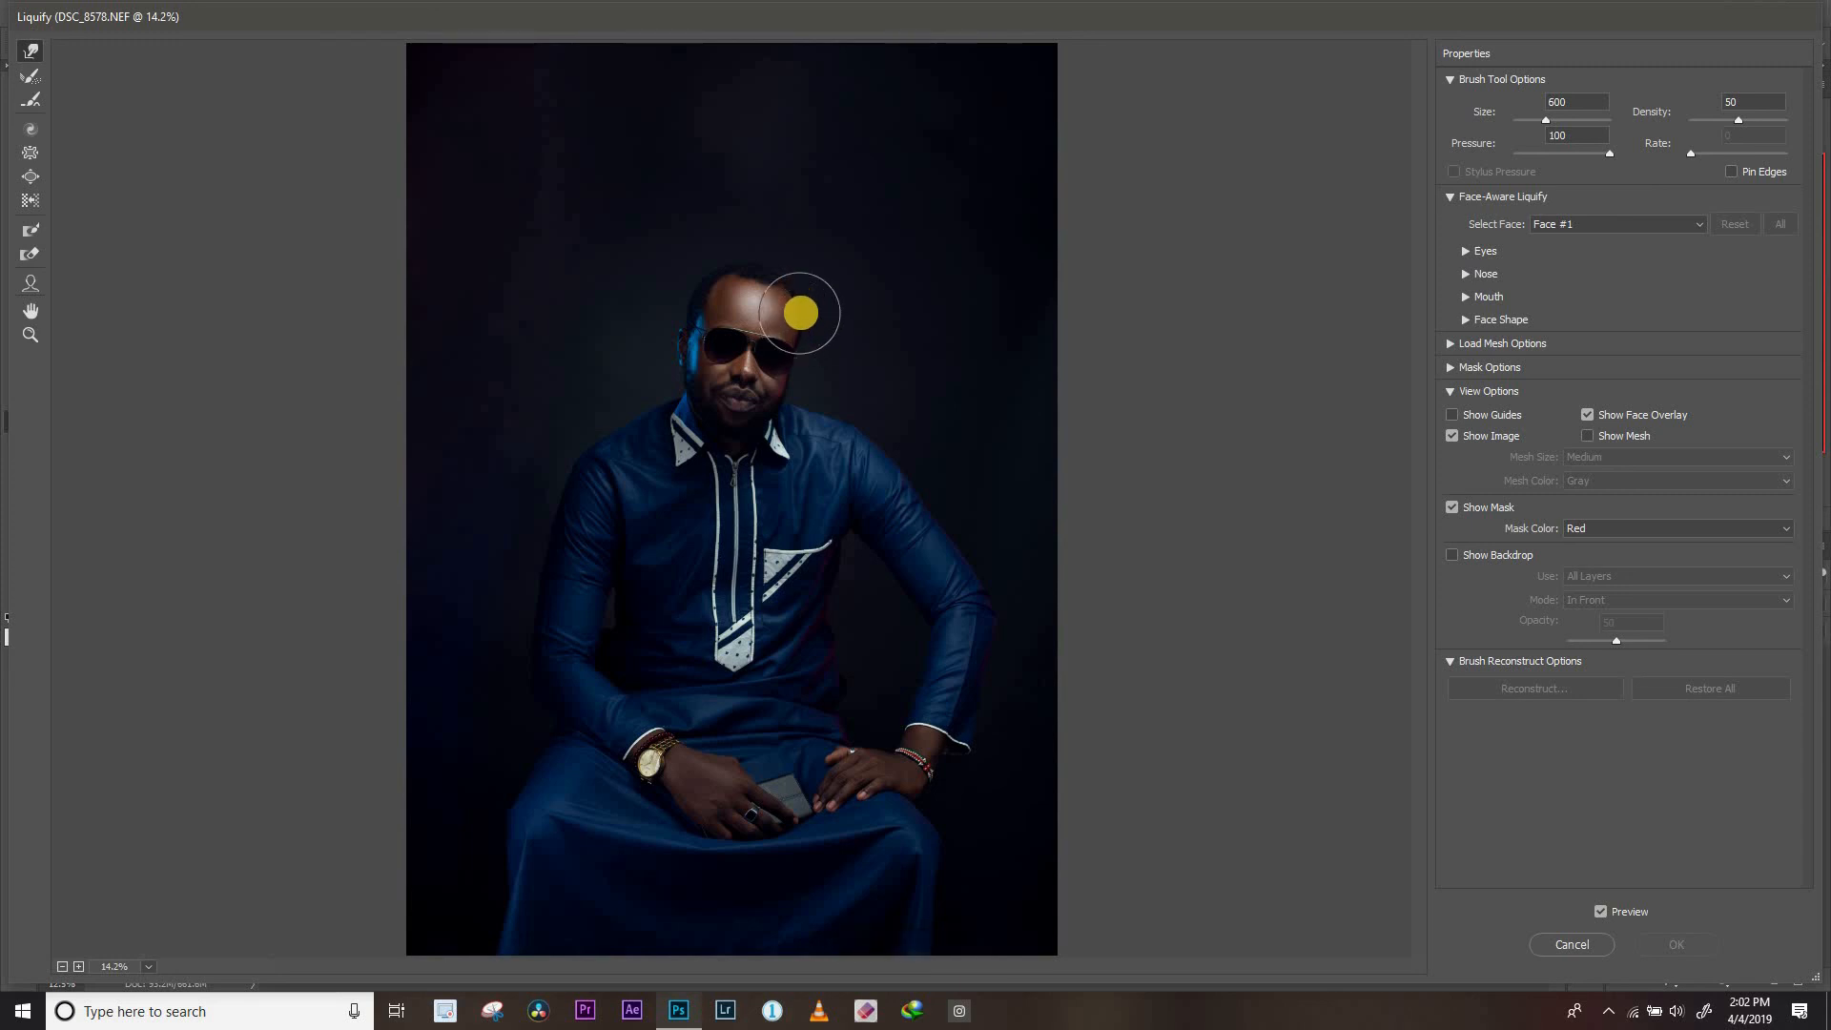
{"action": "left_click_drag", "start_coordinate": [799, 314], "coordinate": [830, 278]}
Reduce the Forward Warp brush size to 300 for finer reshaping around the face
{"action": "key", "text": "bracketleft"}
{"action": "key", "text": "bracketleft"}
{"action": "key", "text": "bracketleft"}
{"action": "key", "text": "bracketleft"}
{"action": "key", "text": "bracketleft"}
{"action": "key", "text": "bracketleft"}
{"action": "key", "text": "bracketleft"}
{"action": "key", "text": "bracketleft"}
{"action": "key", "text": "bracketleft"}
{"action": "key", "text": "bracketleft"}
{"action": "key", "text": "bracketleft"}
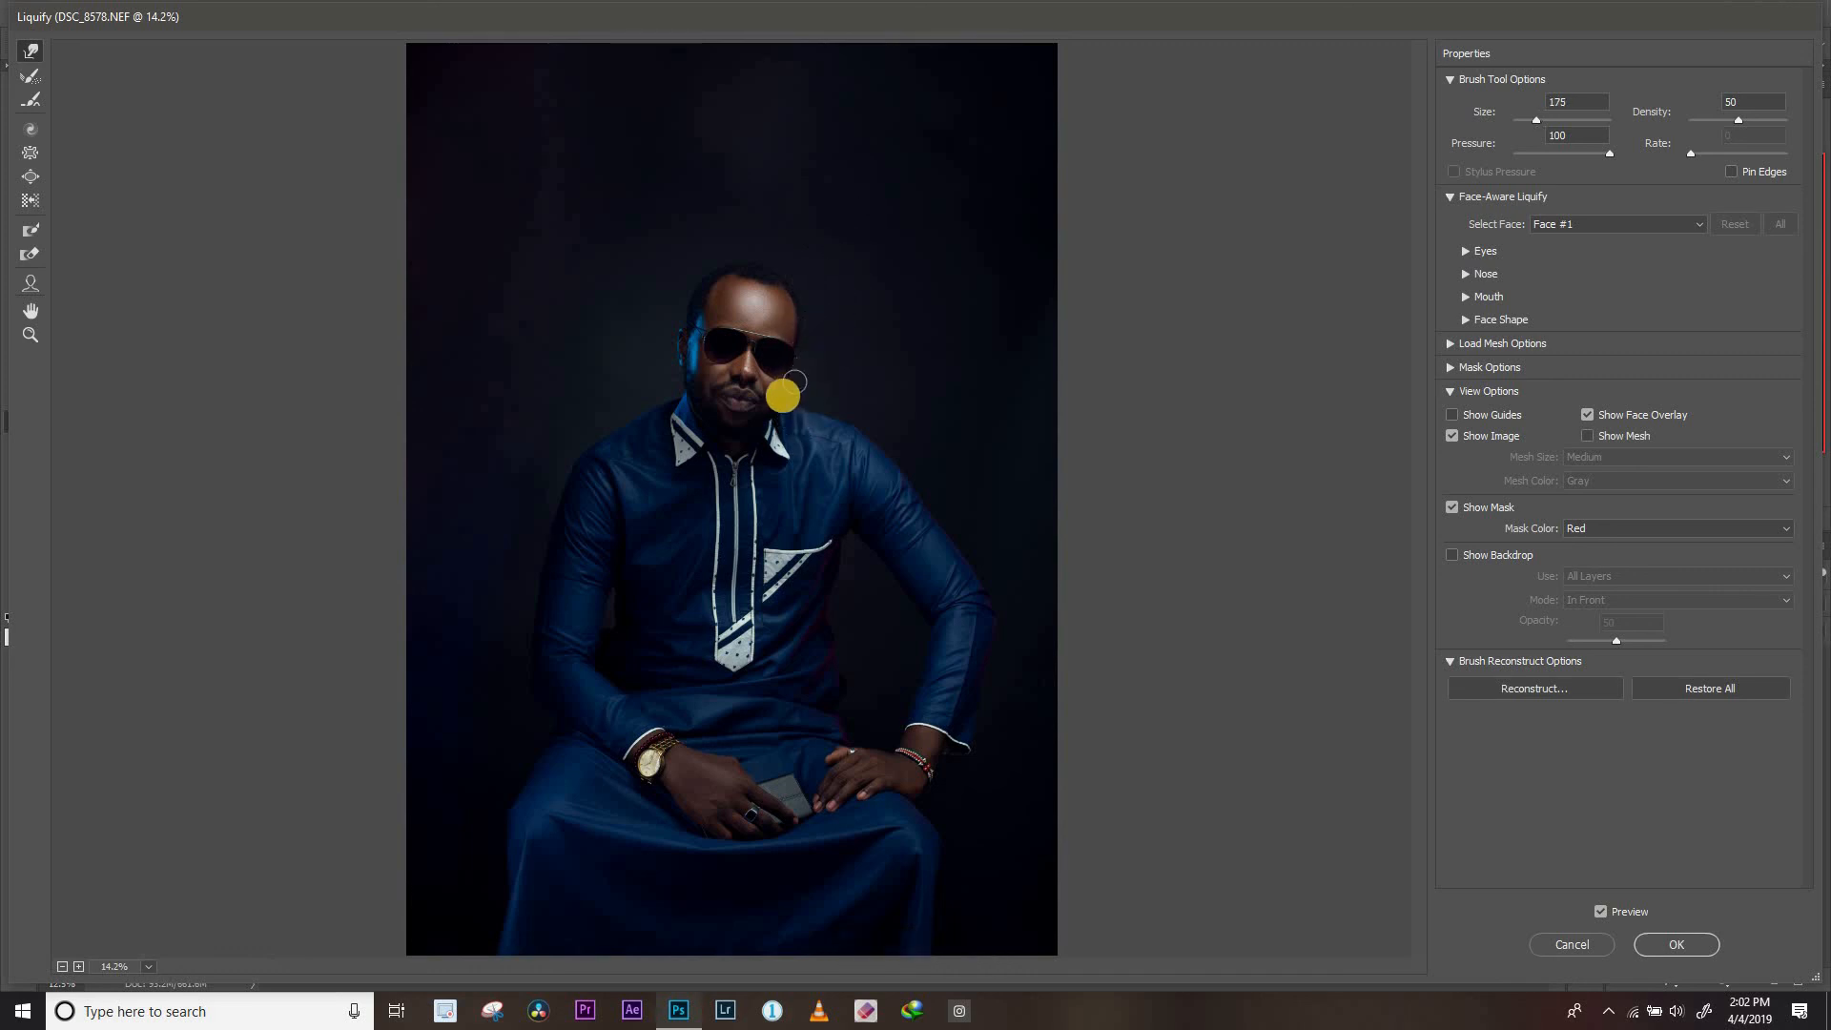
{"action": "key", "text": "bracketleft"}
{"action": "key", "text": "bracketright"}
{"action": "key", "text": "bracketright"}
{"action": "key", "text": "bracketright"}
{"action": "key", "text": "bracketright"}
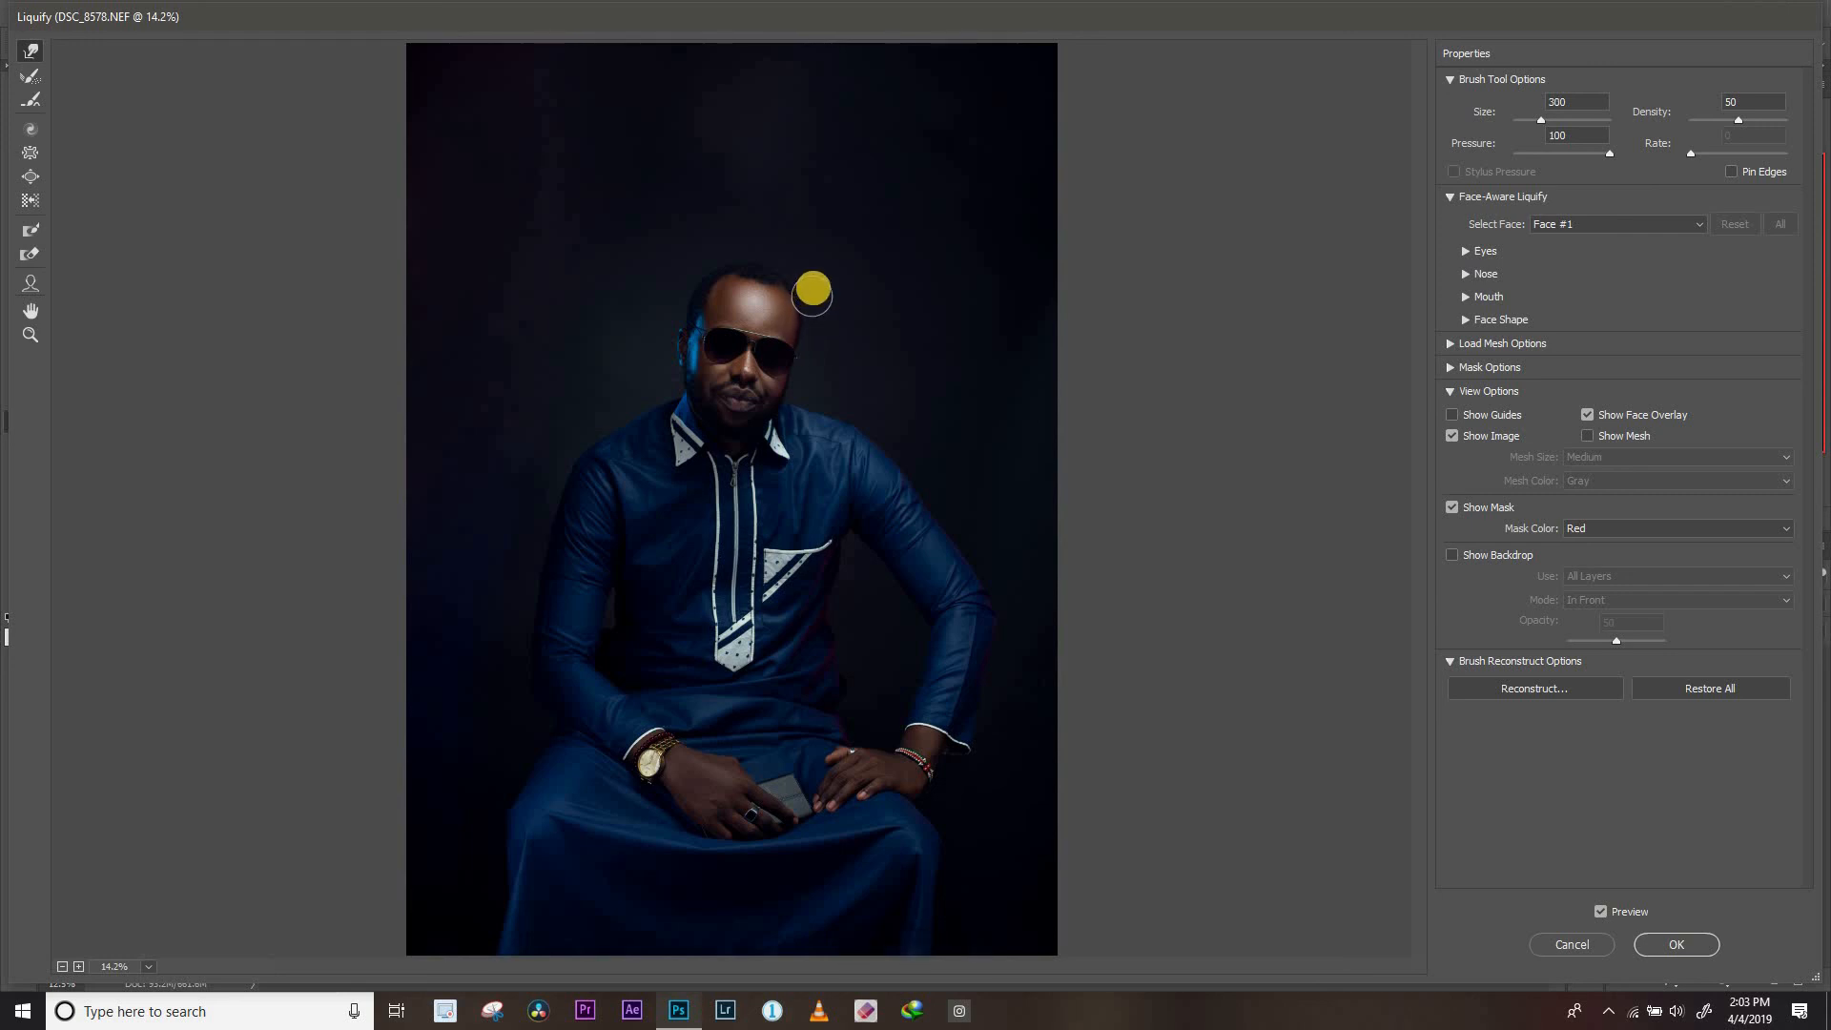
Set the Forward Warp brush size to 500 and slightly nudge in the head's outline at the temple
{"action": "key", "text": "ctrl+plus"}
{"action": "key", "text": "ctrl+plus"}
{"action": "key", "text": "ctrl+plus"}
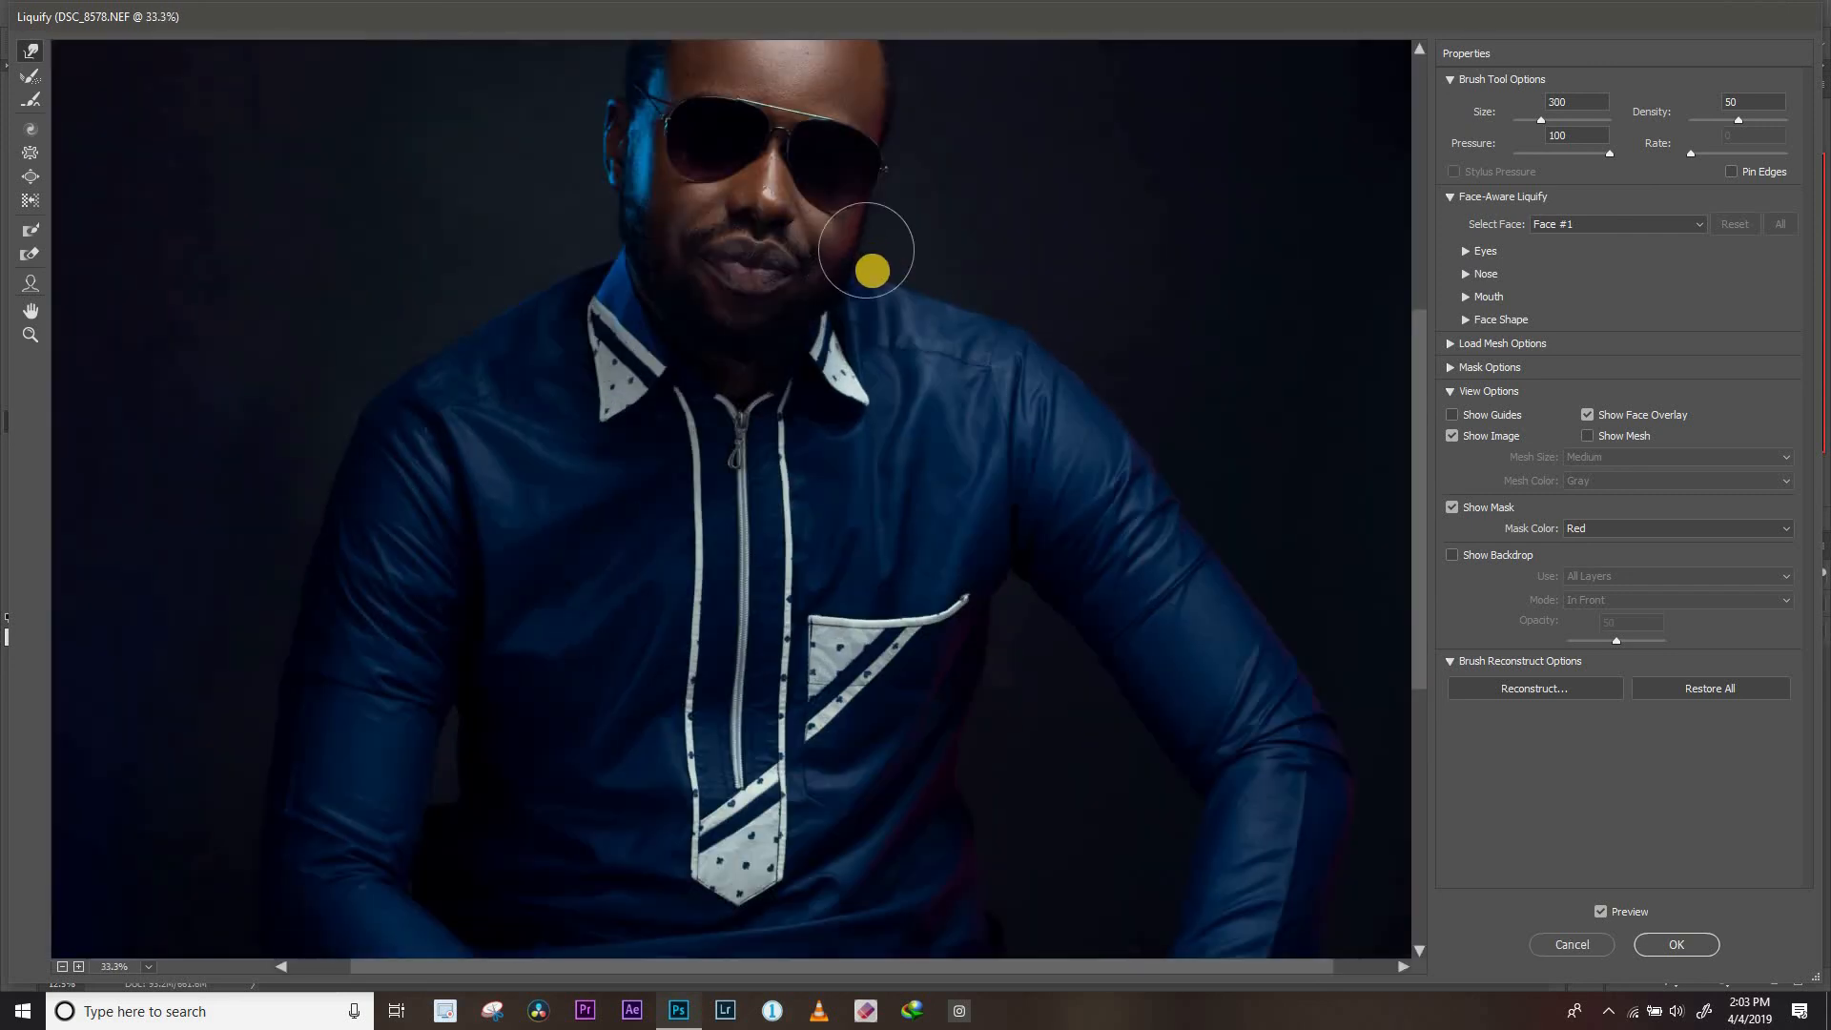
{"action": "left_click_drag", "start_coordinate": [853, 254], "coordinate": [827, 501]}
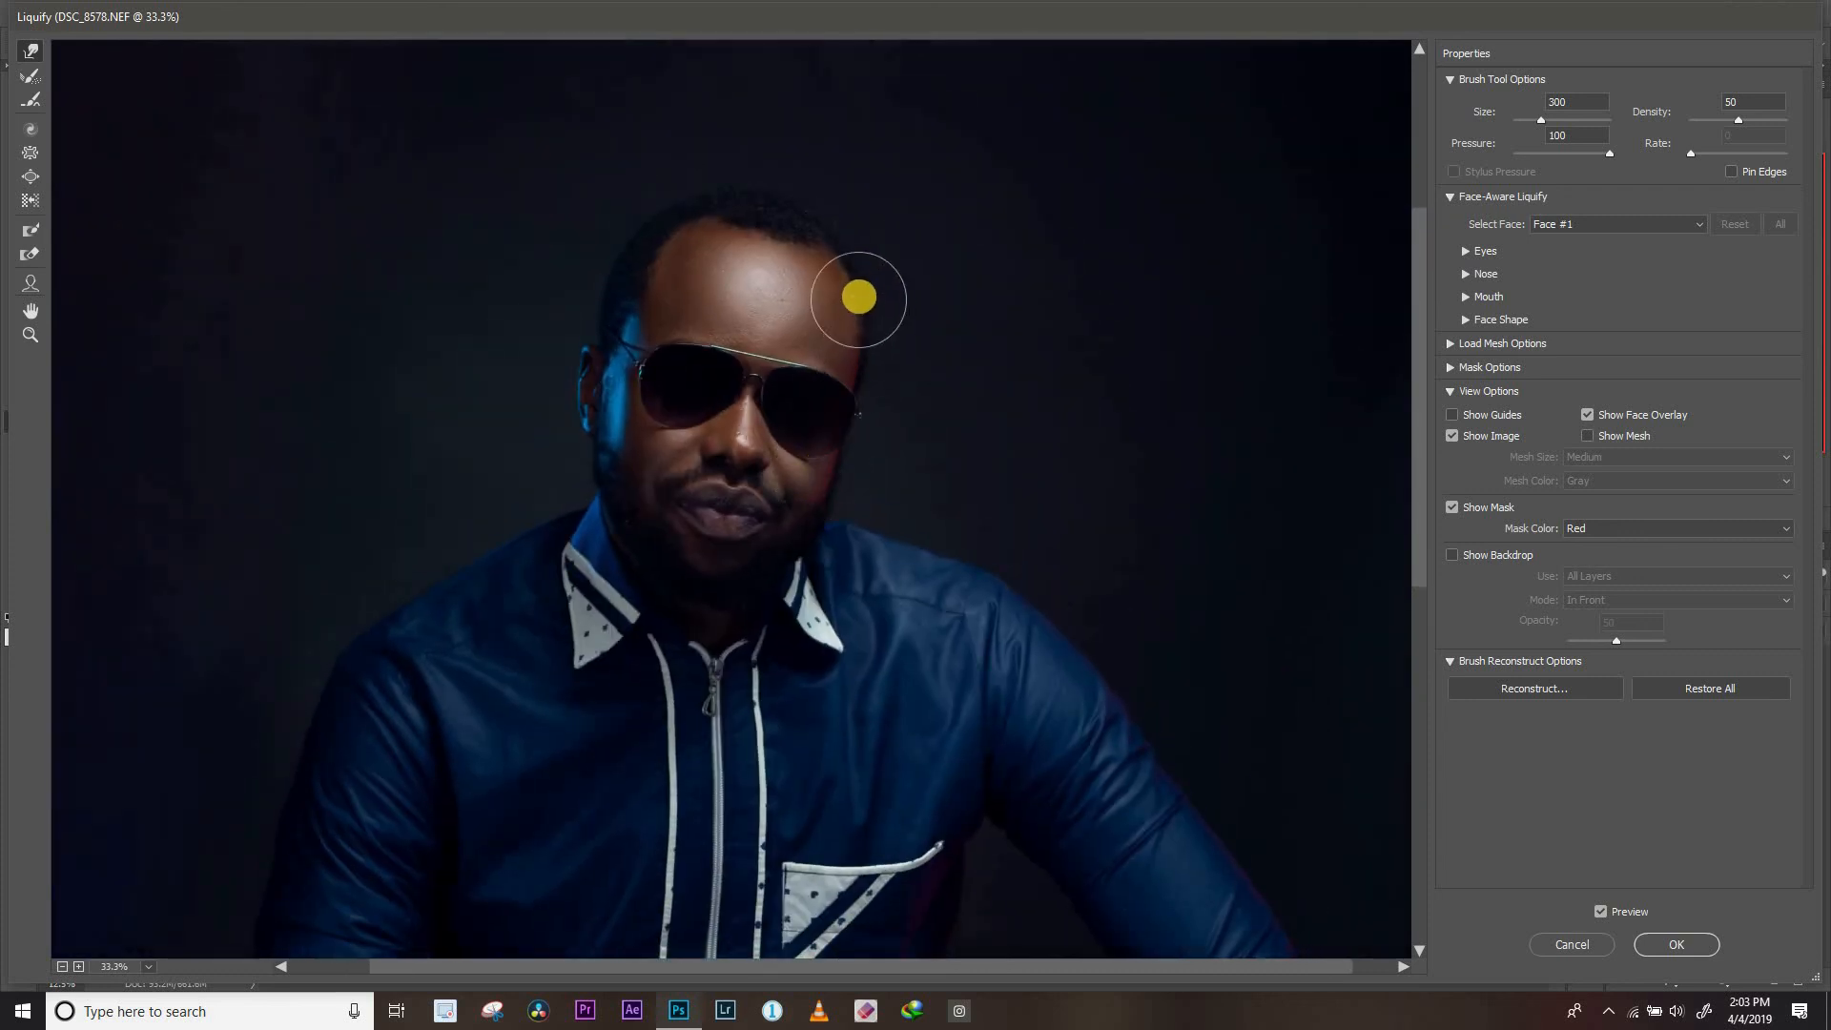
{"action": "key", "text": "ctrl+plus"}
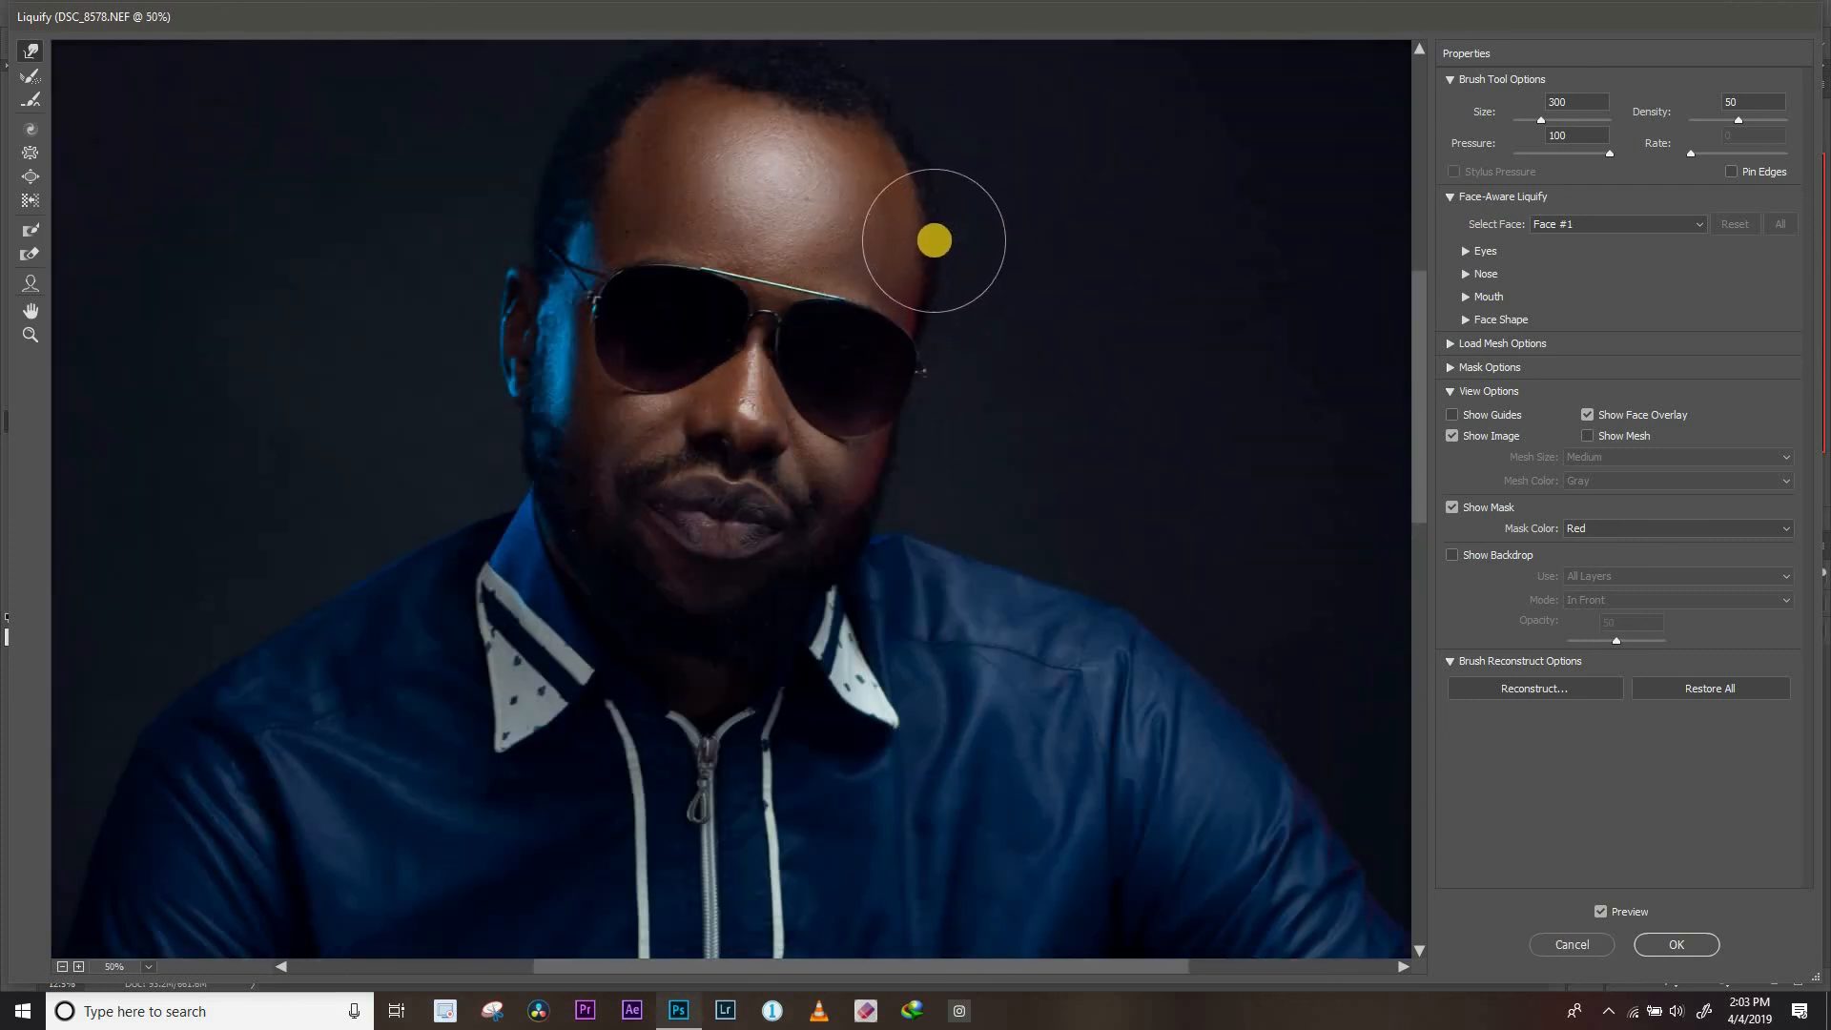
{"action": "key", "text": "bracketright"}
{"action": "key", "text": "bracketleft"}
{"action": "key", "text": "bracketright"}
{"action": "key", "text": "bracketright"}
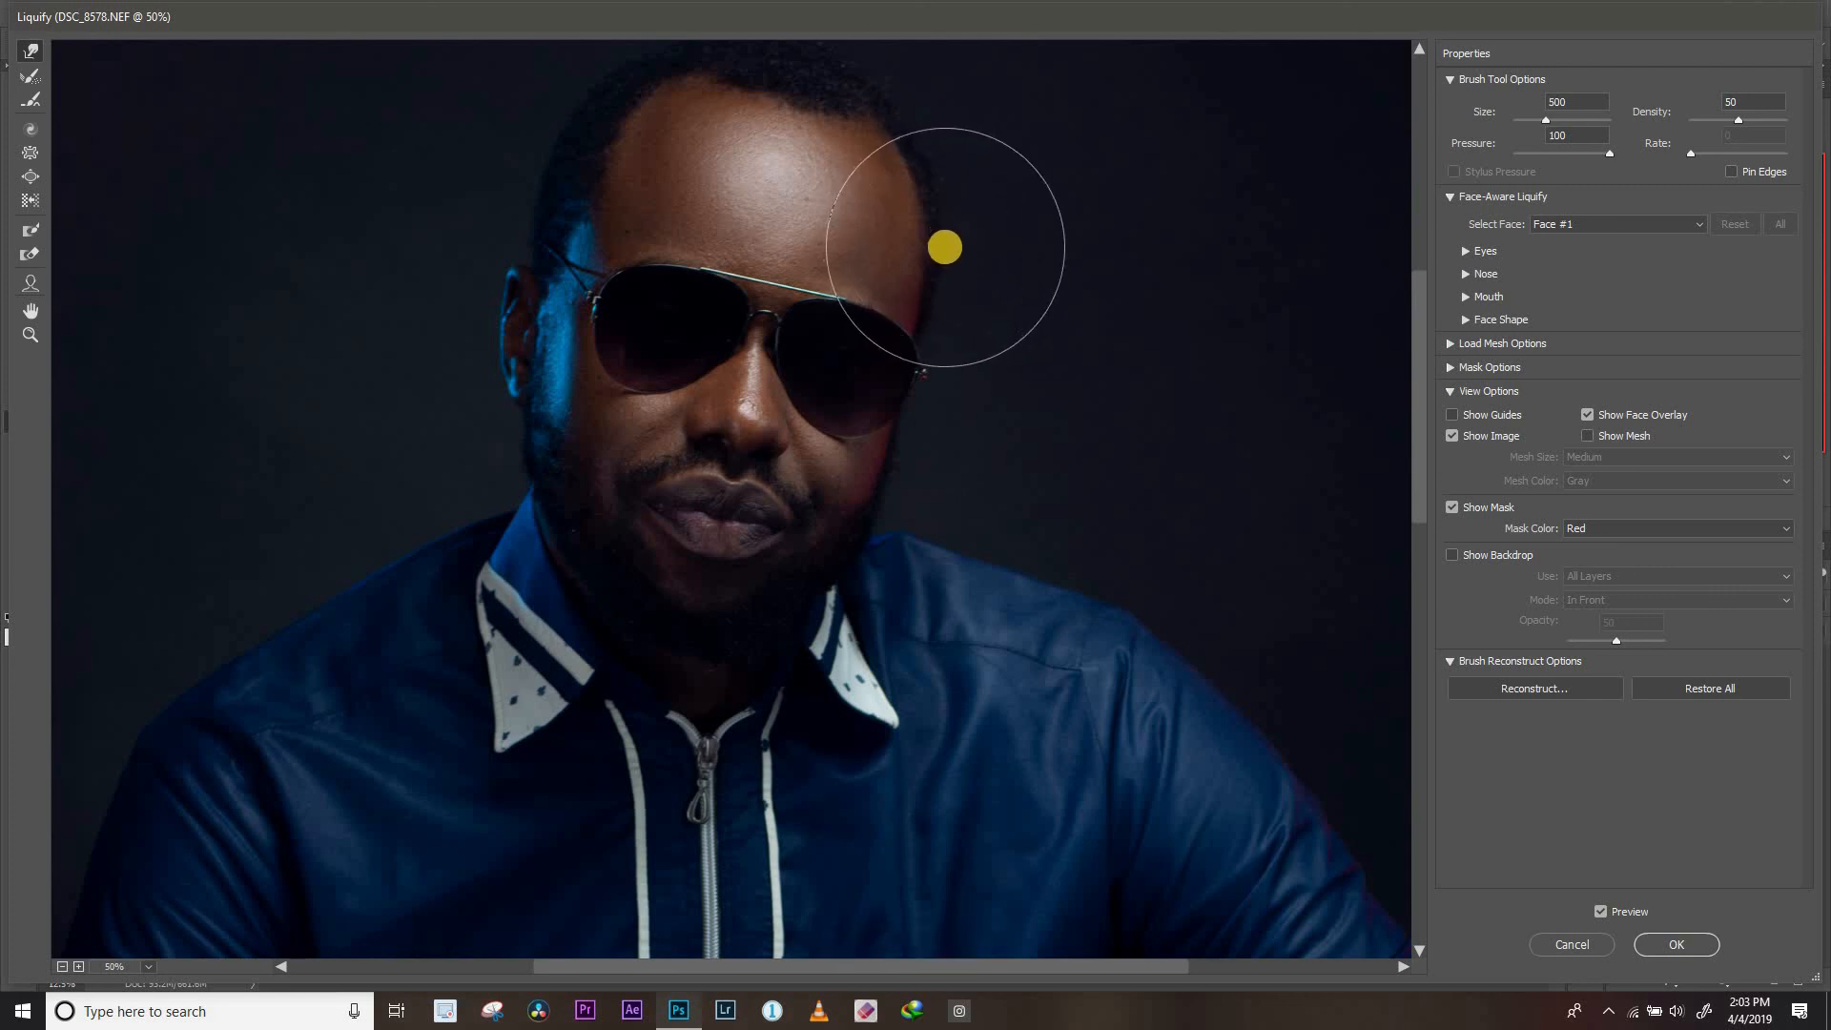
{"action": "left_click_drag", "start_coordinate": [942, 247], "coordinate": [940, 245]}
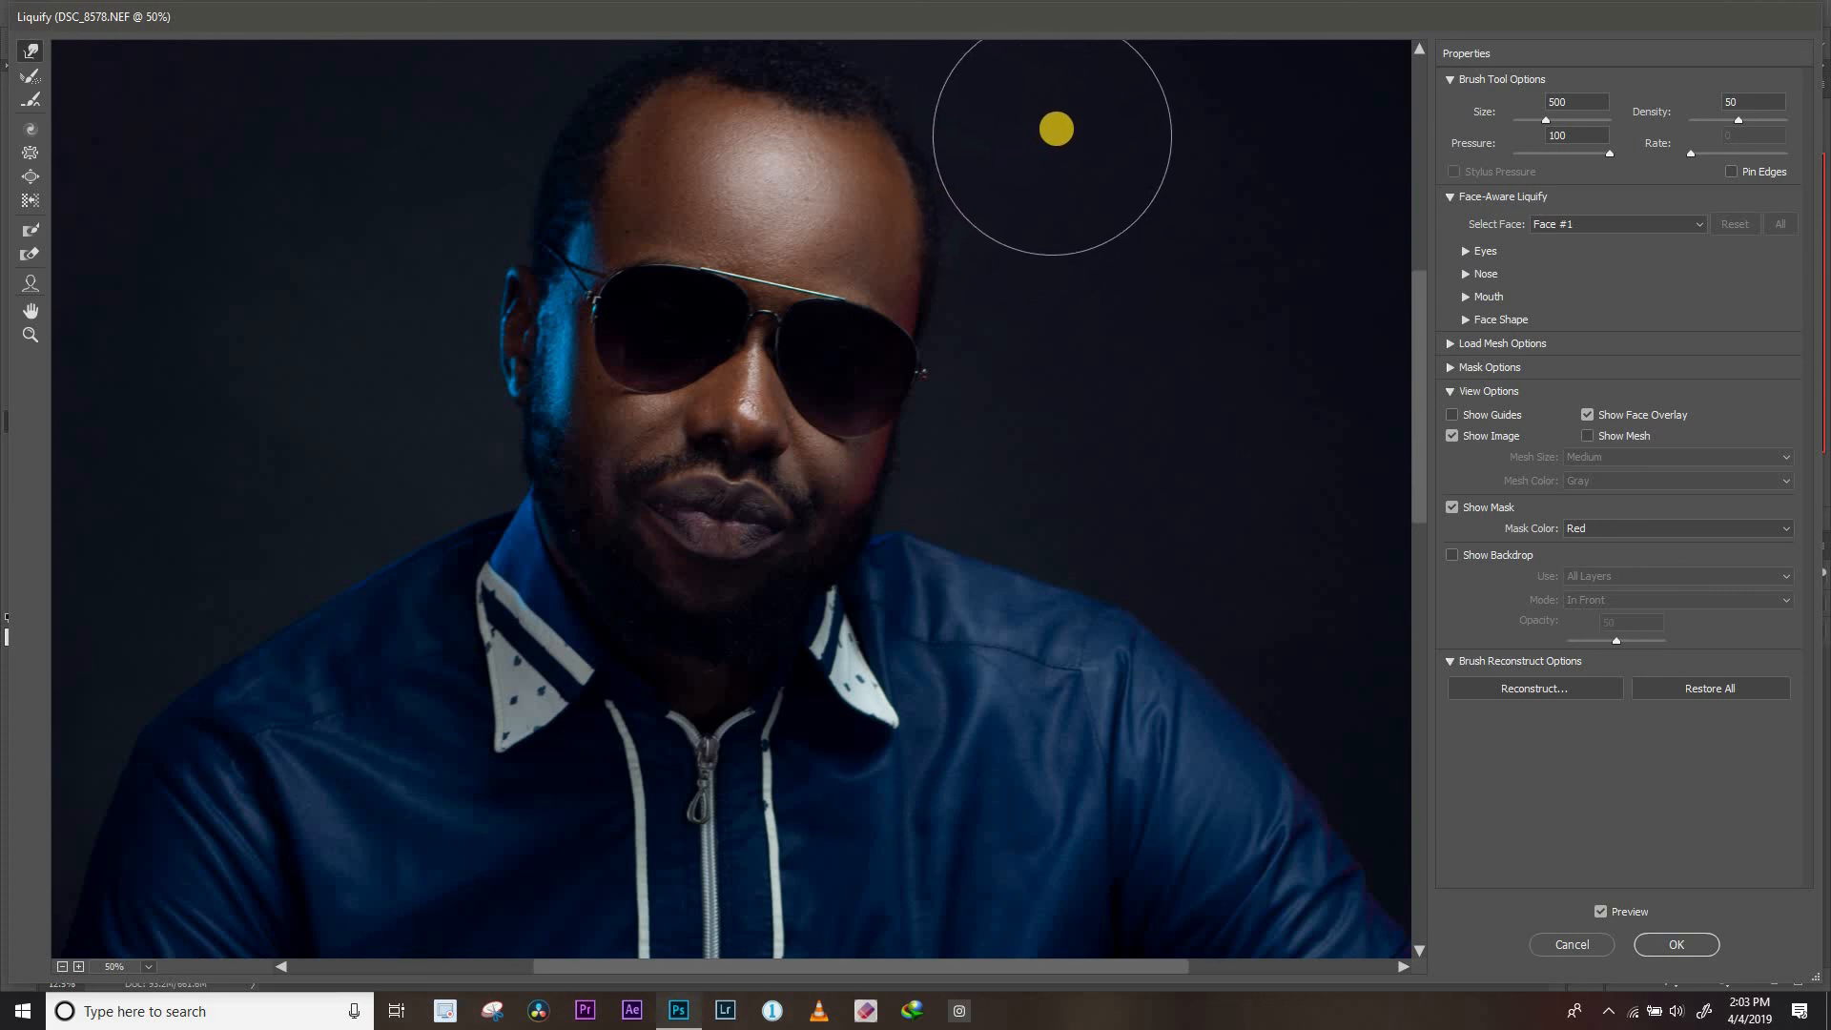
Compare the whole reshaped portrait with the original using the preview and apply the Liquify filter
{"action": "key", "text": "ctrl+0"}
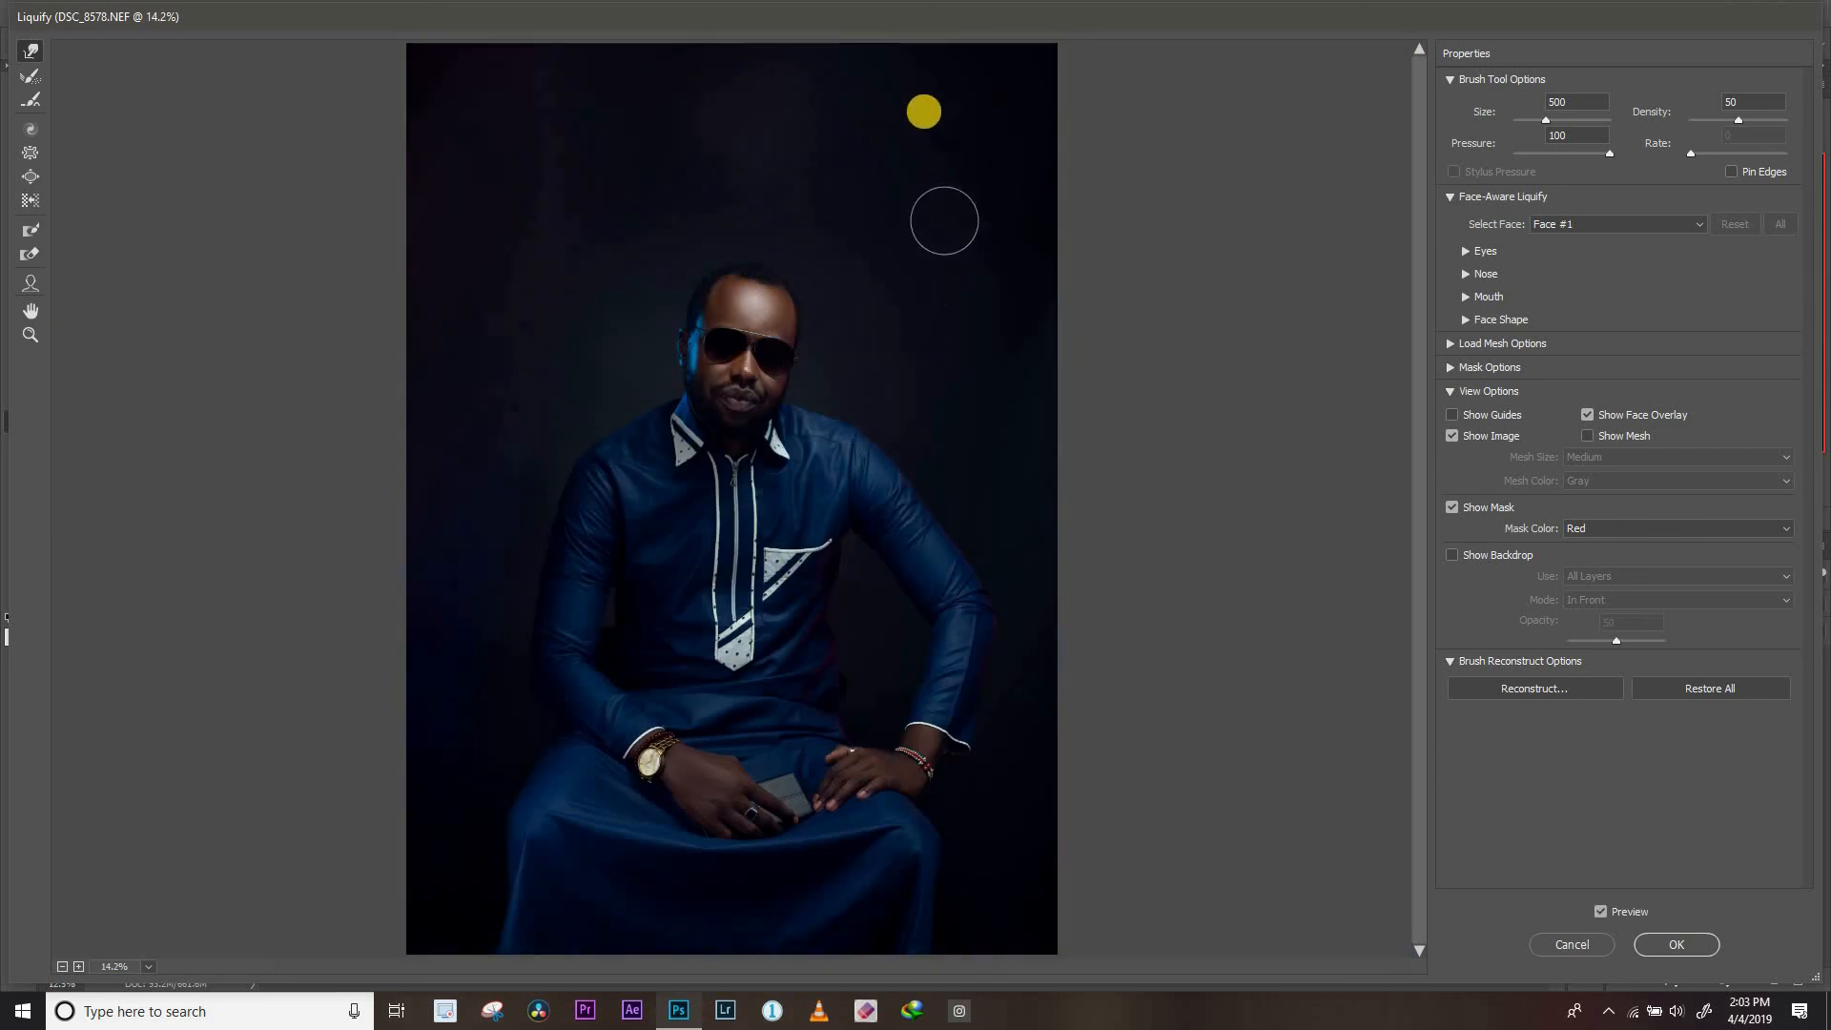
{"action": "left_click", "coordinate": [1603, 911]}
{"action": "left_click", "coordinate": [1604, 911]}
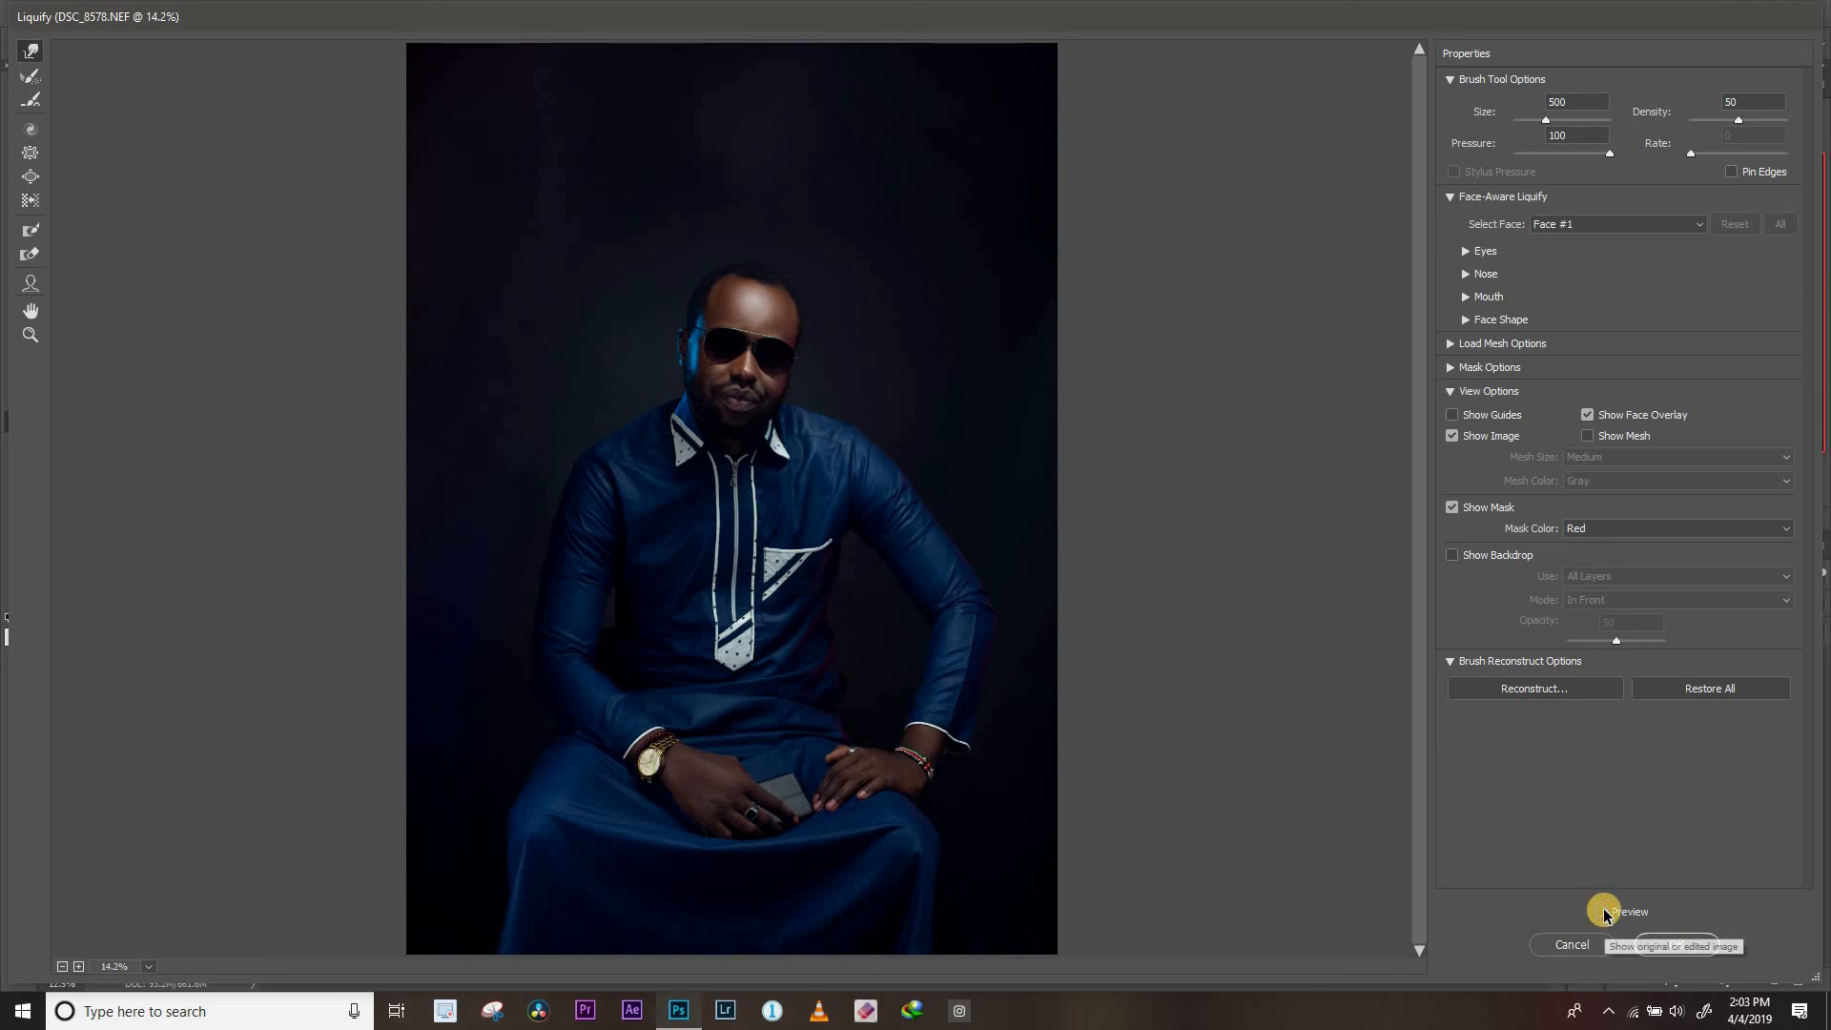
{"action": "left_click", "coordinate": [1604, 911]}
{"action": "left_click", "coordinate": [1664, 943]}
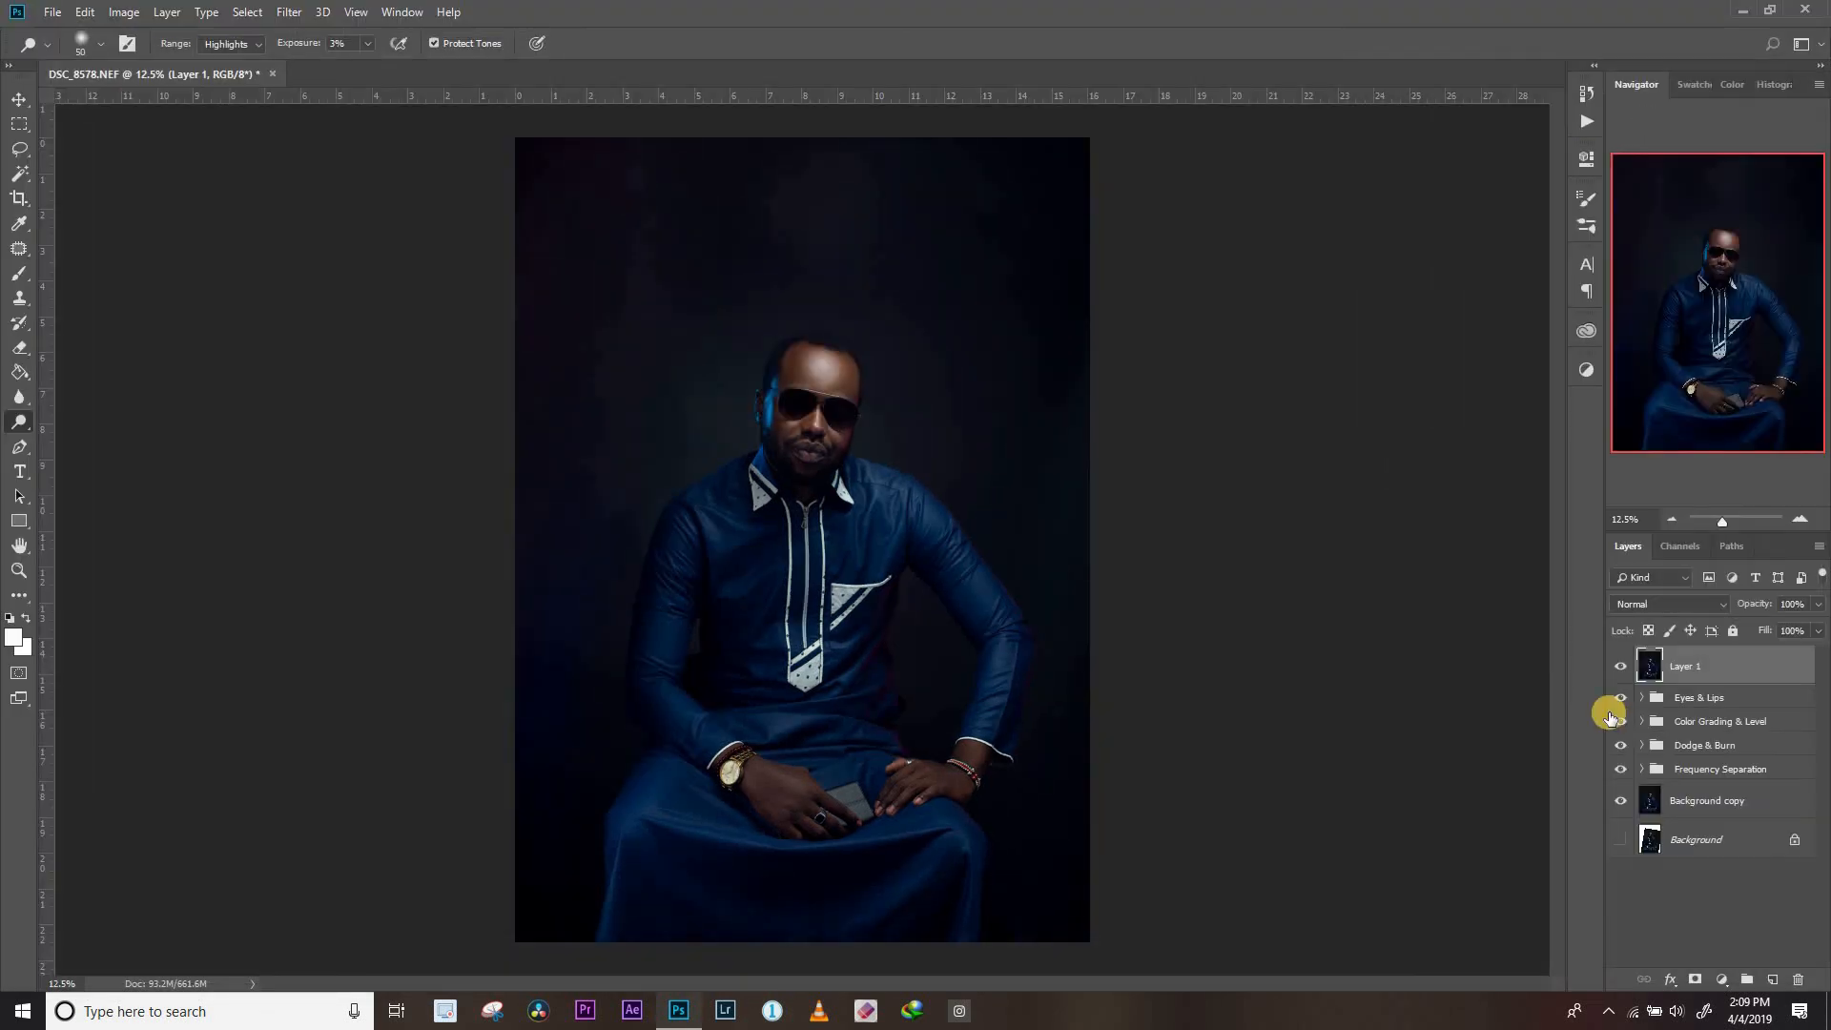
Compare the finished retouch with the original Background layer by repeatedly isolating that layer and restoring all the others
{"action": "left_click", "coordinate": [1620, 842], "text": "alt"}
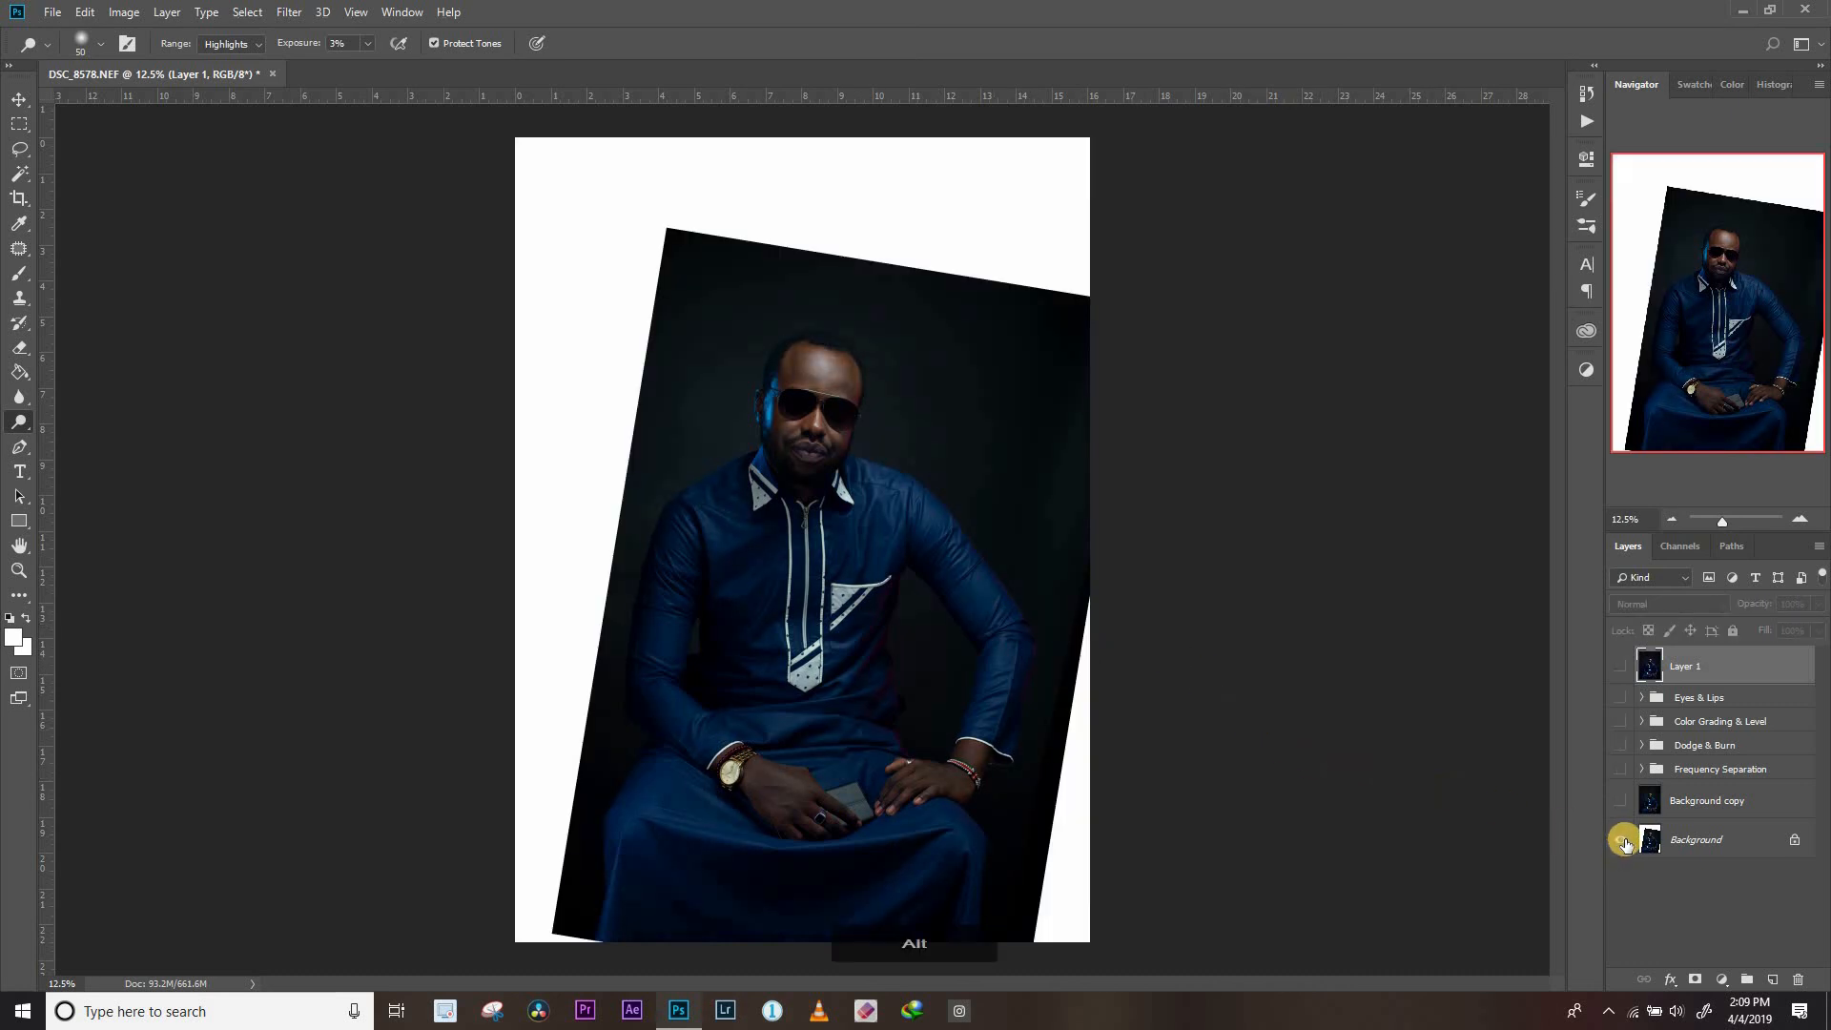
{"action": "left_click", "coordinate": [1621, 841], "text": "alt"}
{"action": "left_click", "coordinate": [1621, 841], "text": "alt"}
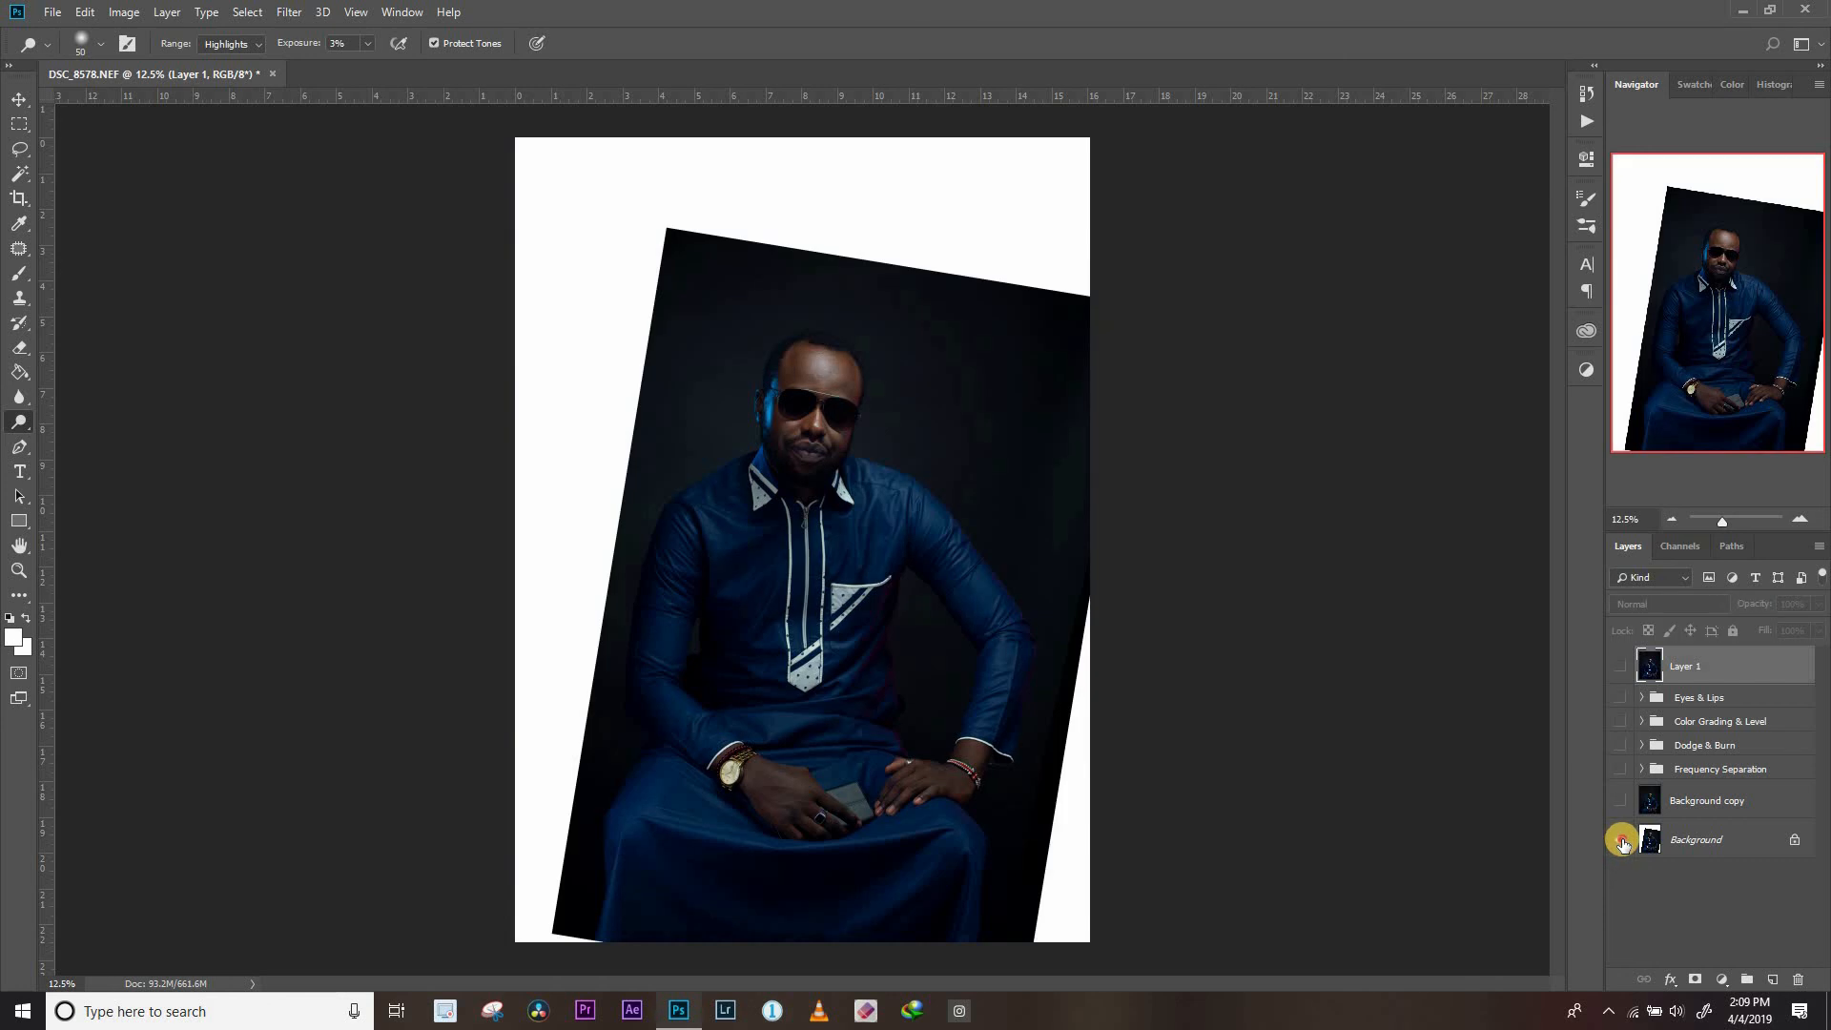
{"action": "left_click", "coordinate": [1622, 841], "text": "alt"}
{"action": "left_click", "coordinate": [1625, 841], "text": "alt"}
{"action": "left_click", "coordinate": [1625, 840], "text": "alt"}
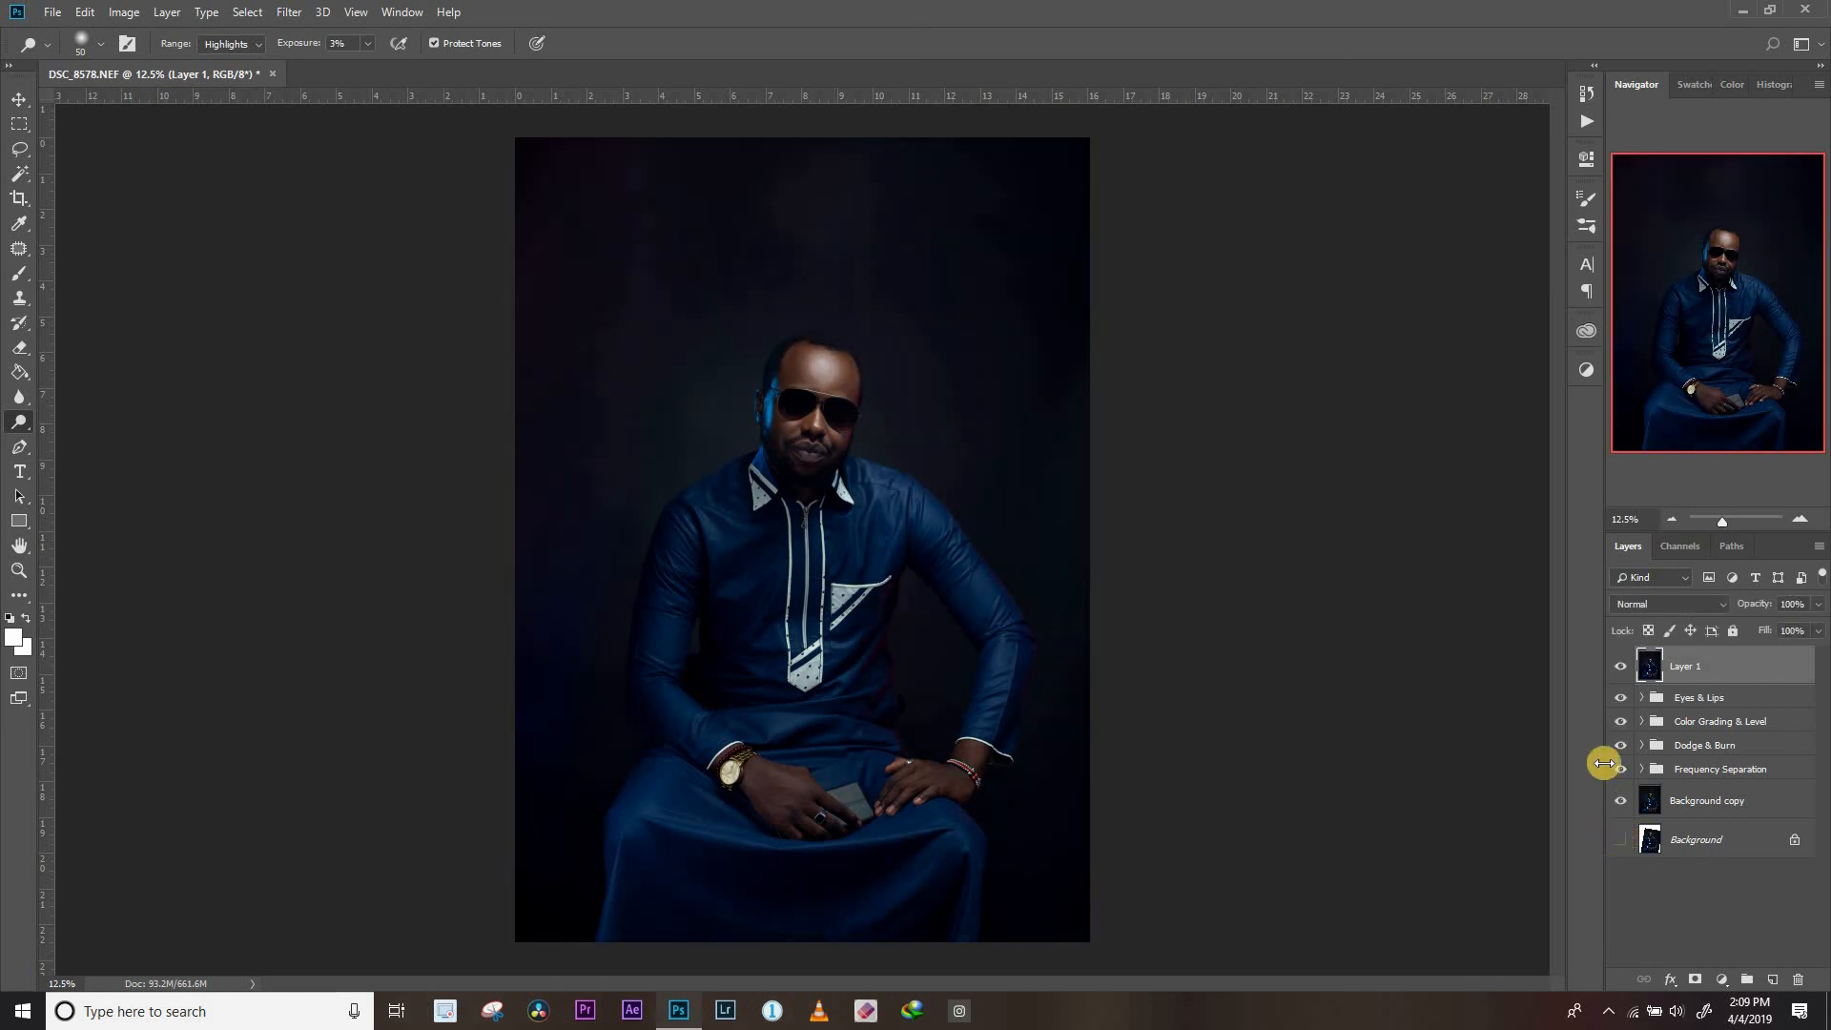